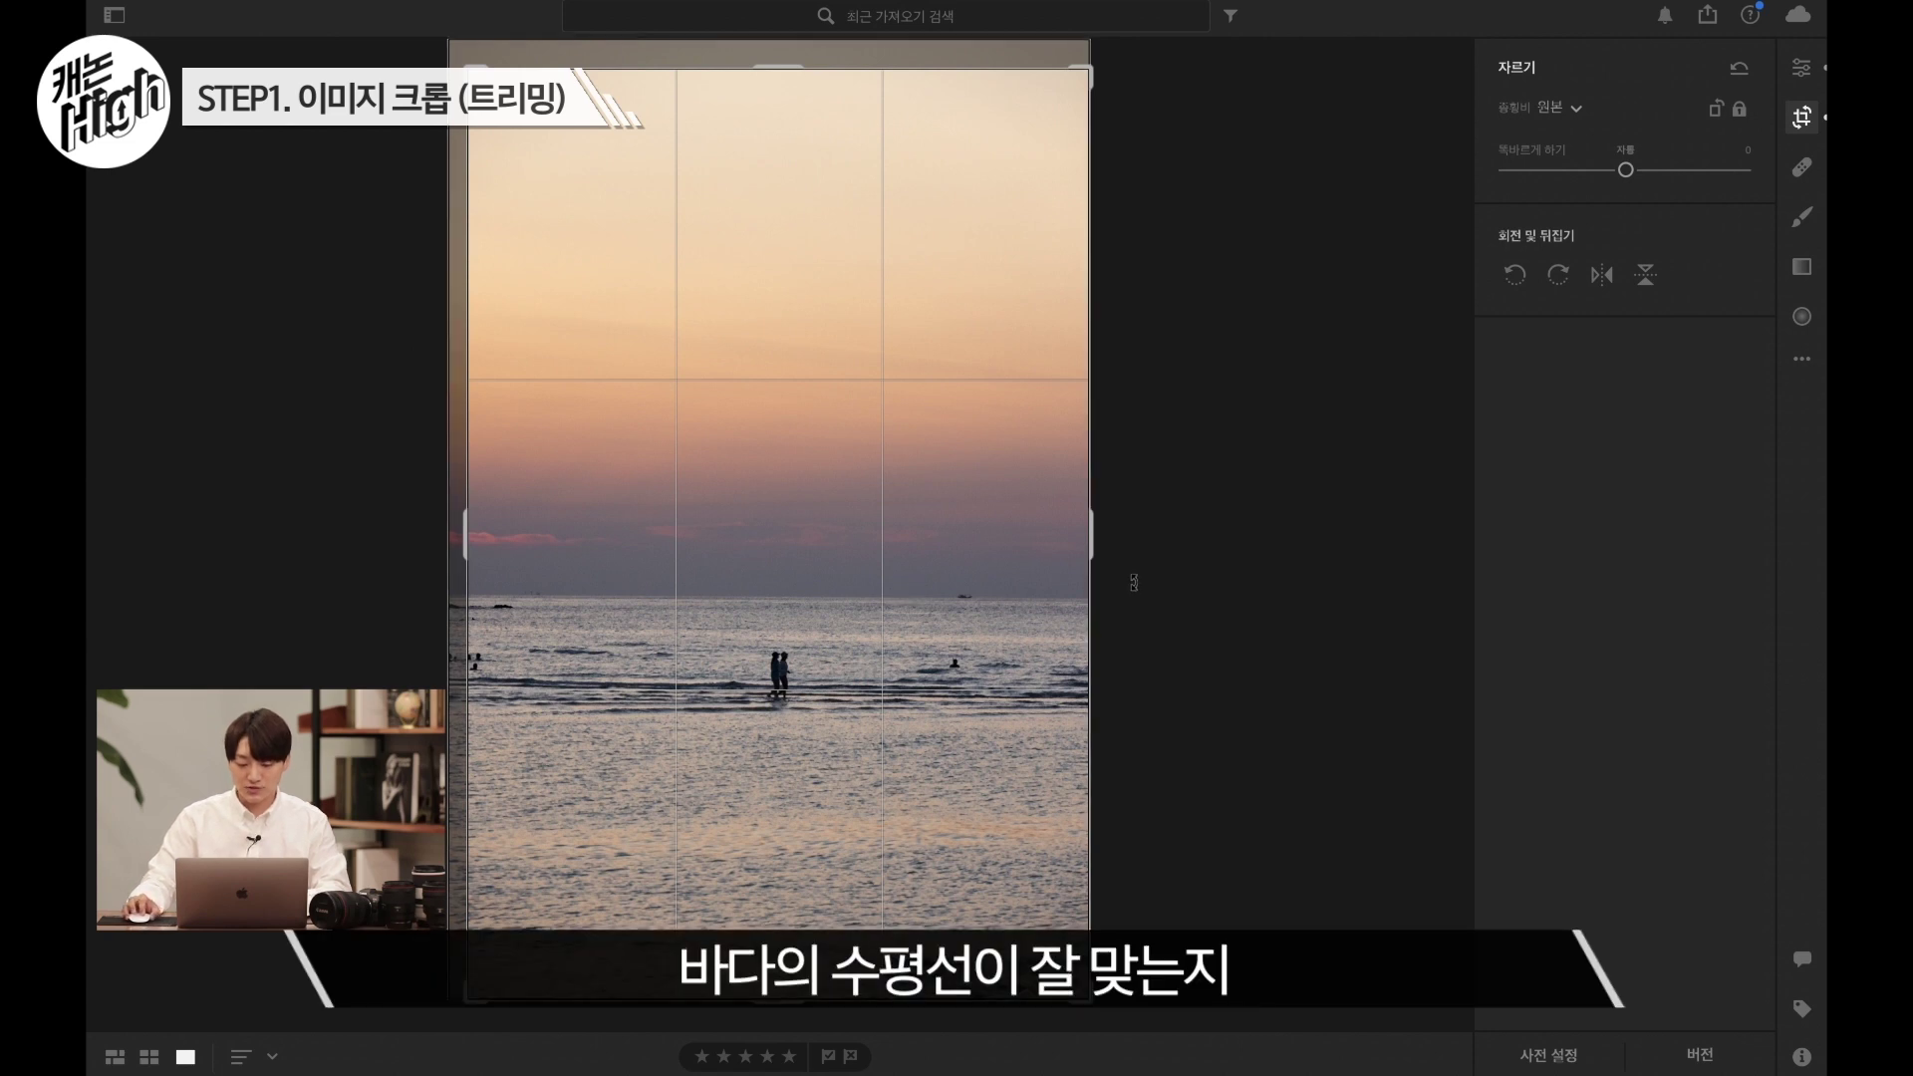
- Straighten the photo by +0.04 to level the sea horizon and finish the crop
{"action": "left_click_drag", "start_coordinate": [1189, 573], "coordinate": [1192, 572]}
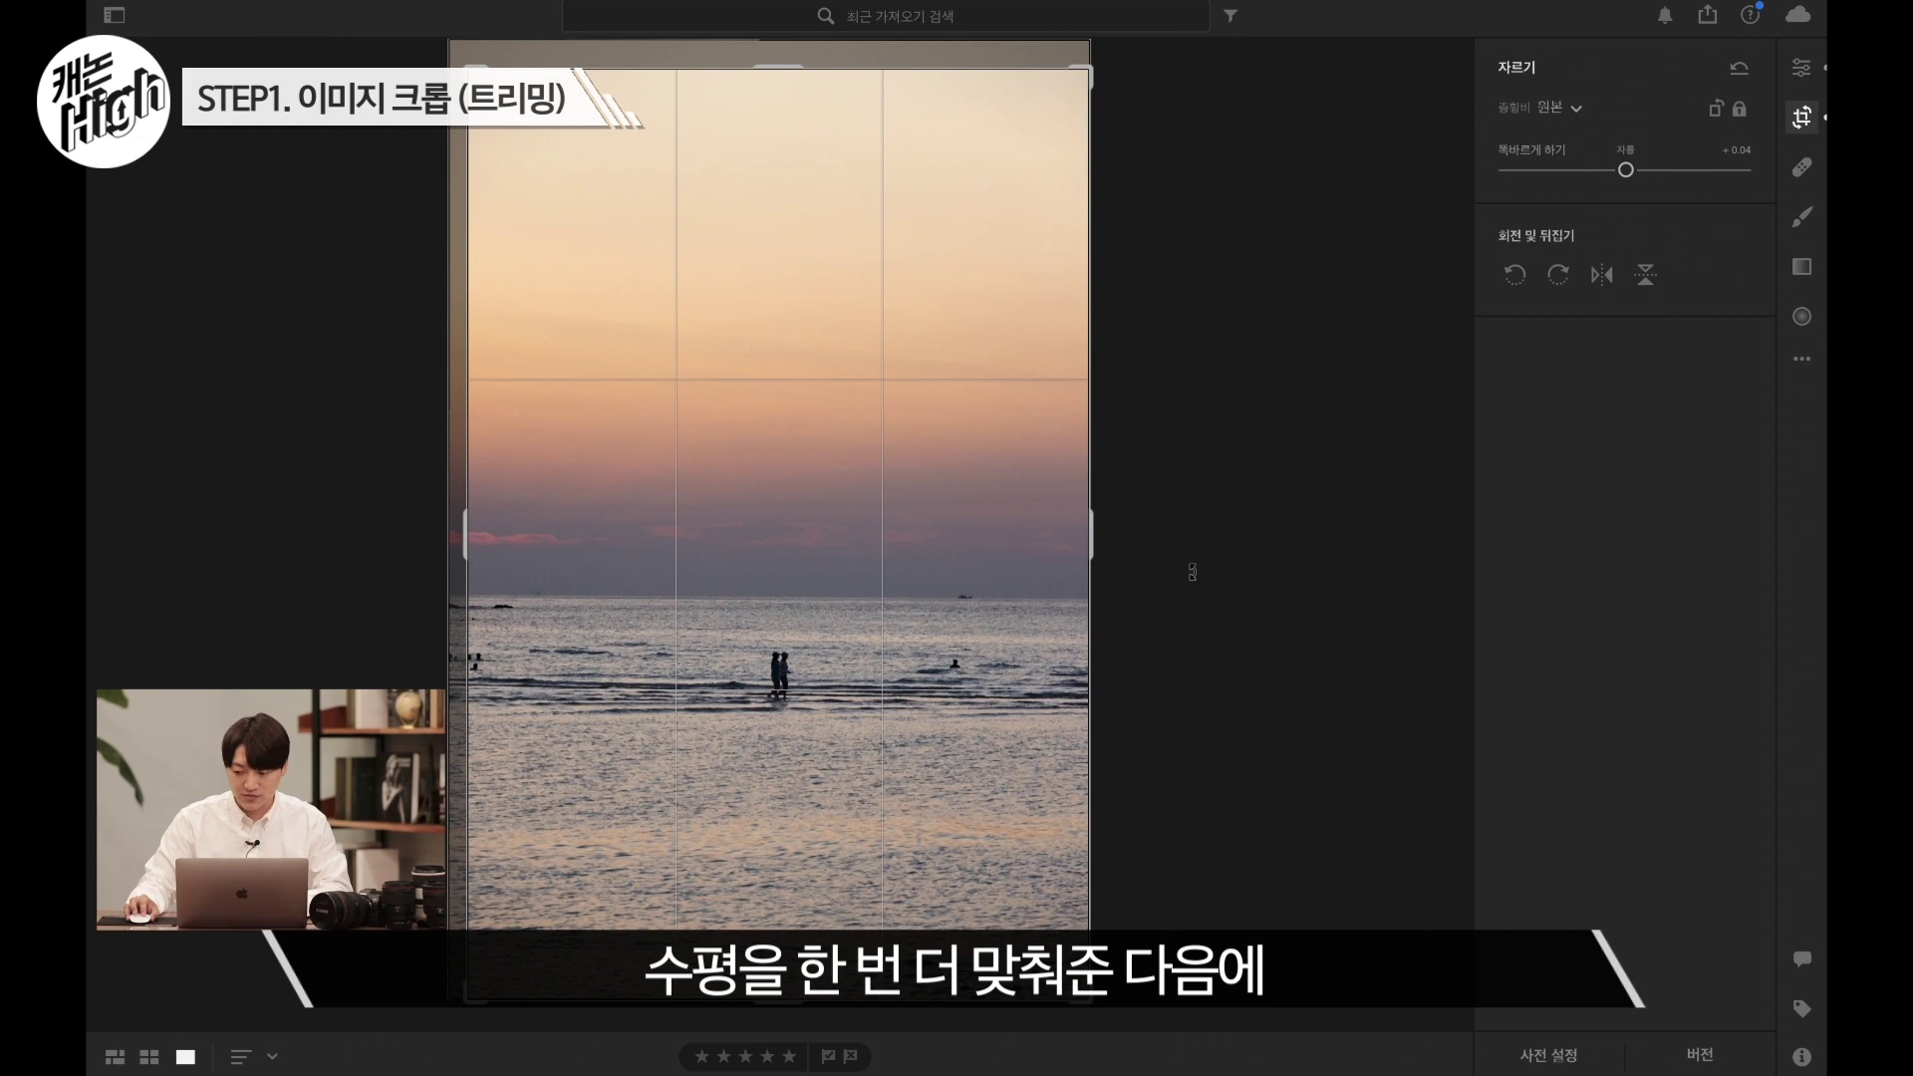
{"action": "left_click", "coordinate": [1805, 117]}
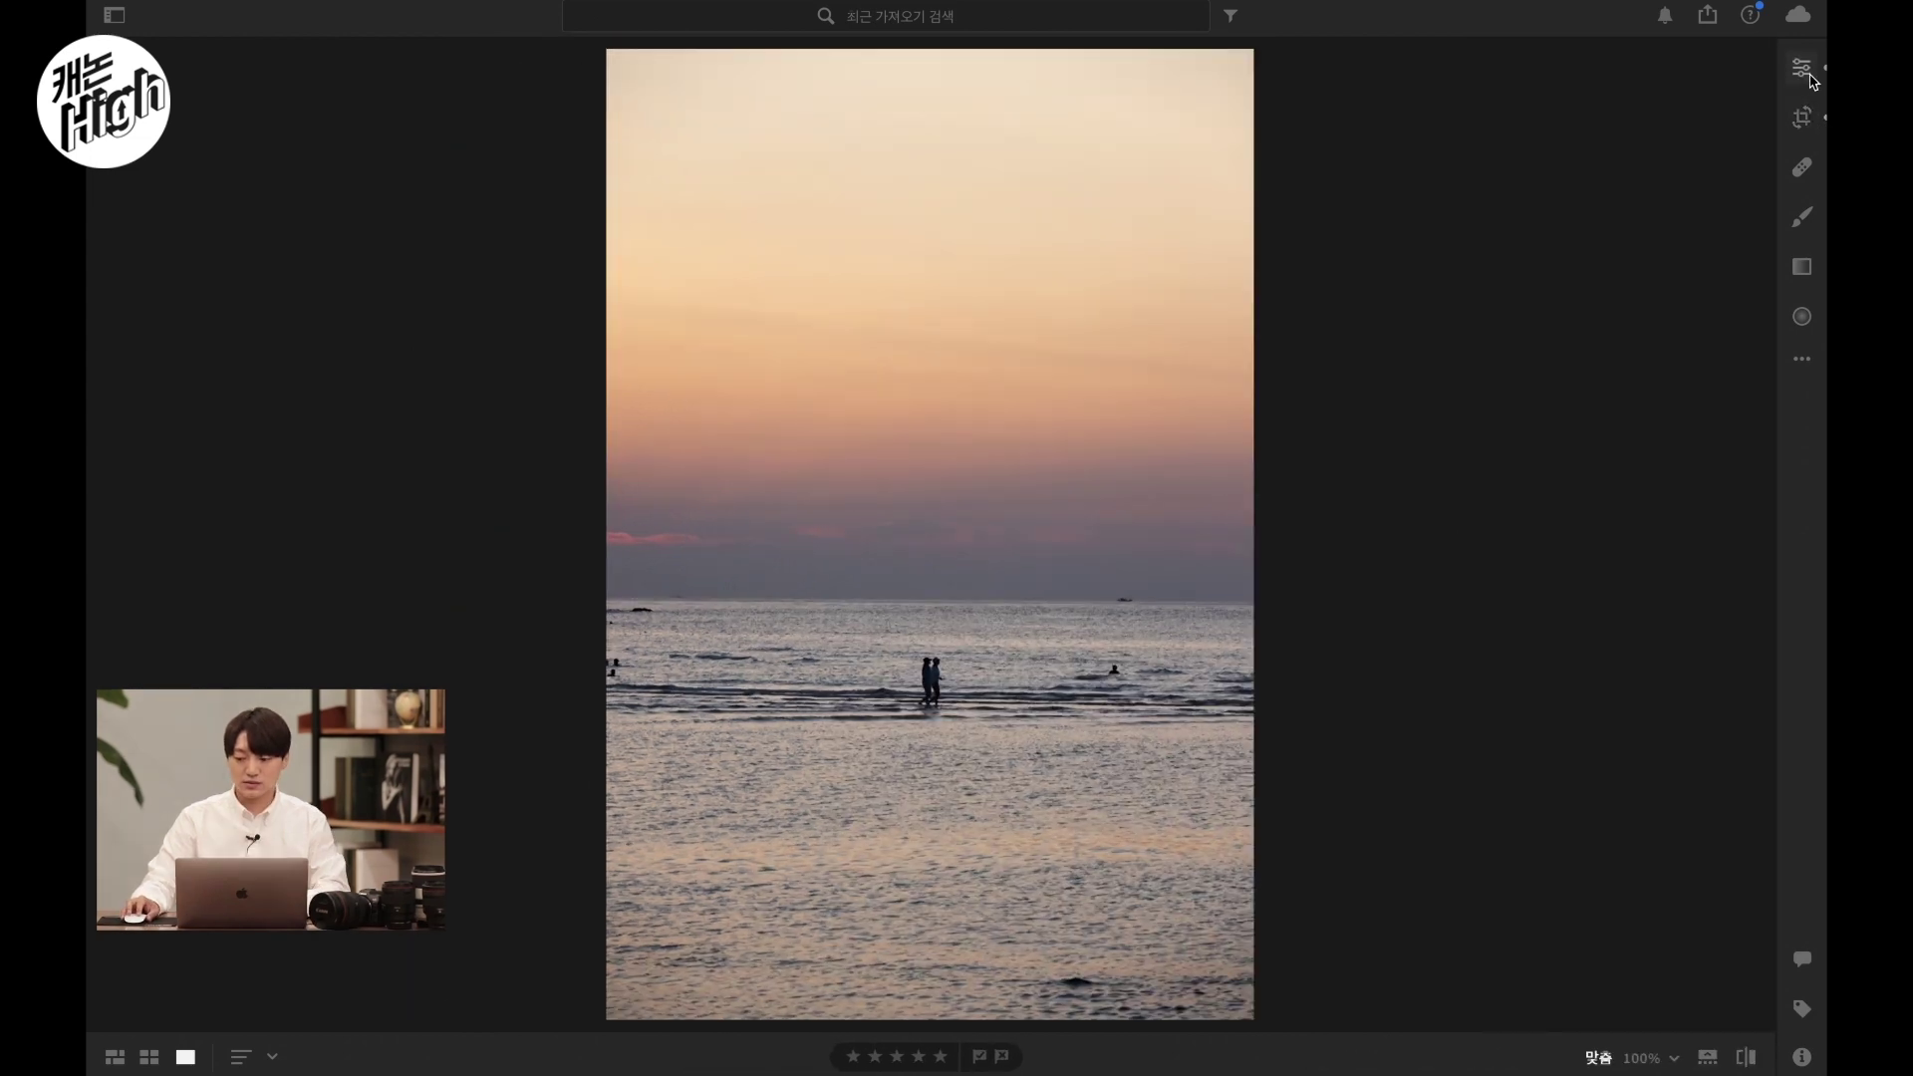
- Set the light values to exposure +0.69, contrast -17, highlights -100, shadows +14, whites -26 and blacks +32
{"action": "left_click", "coordinate": [1802, 67]}
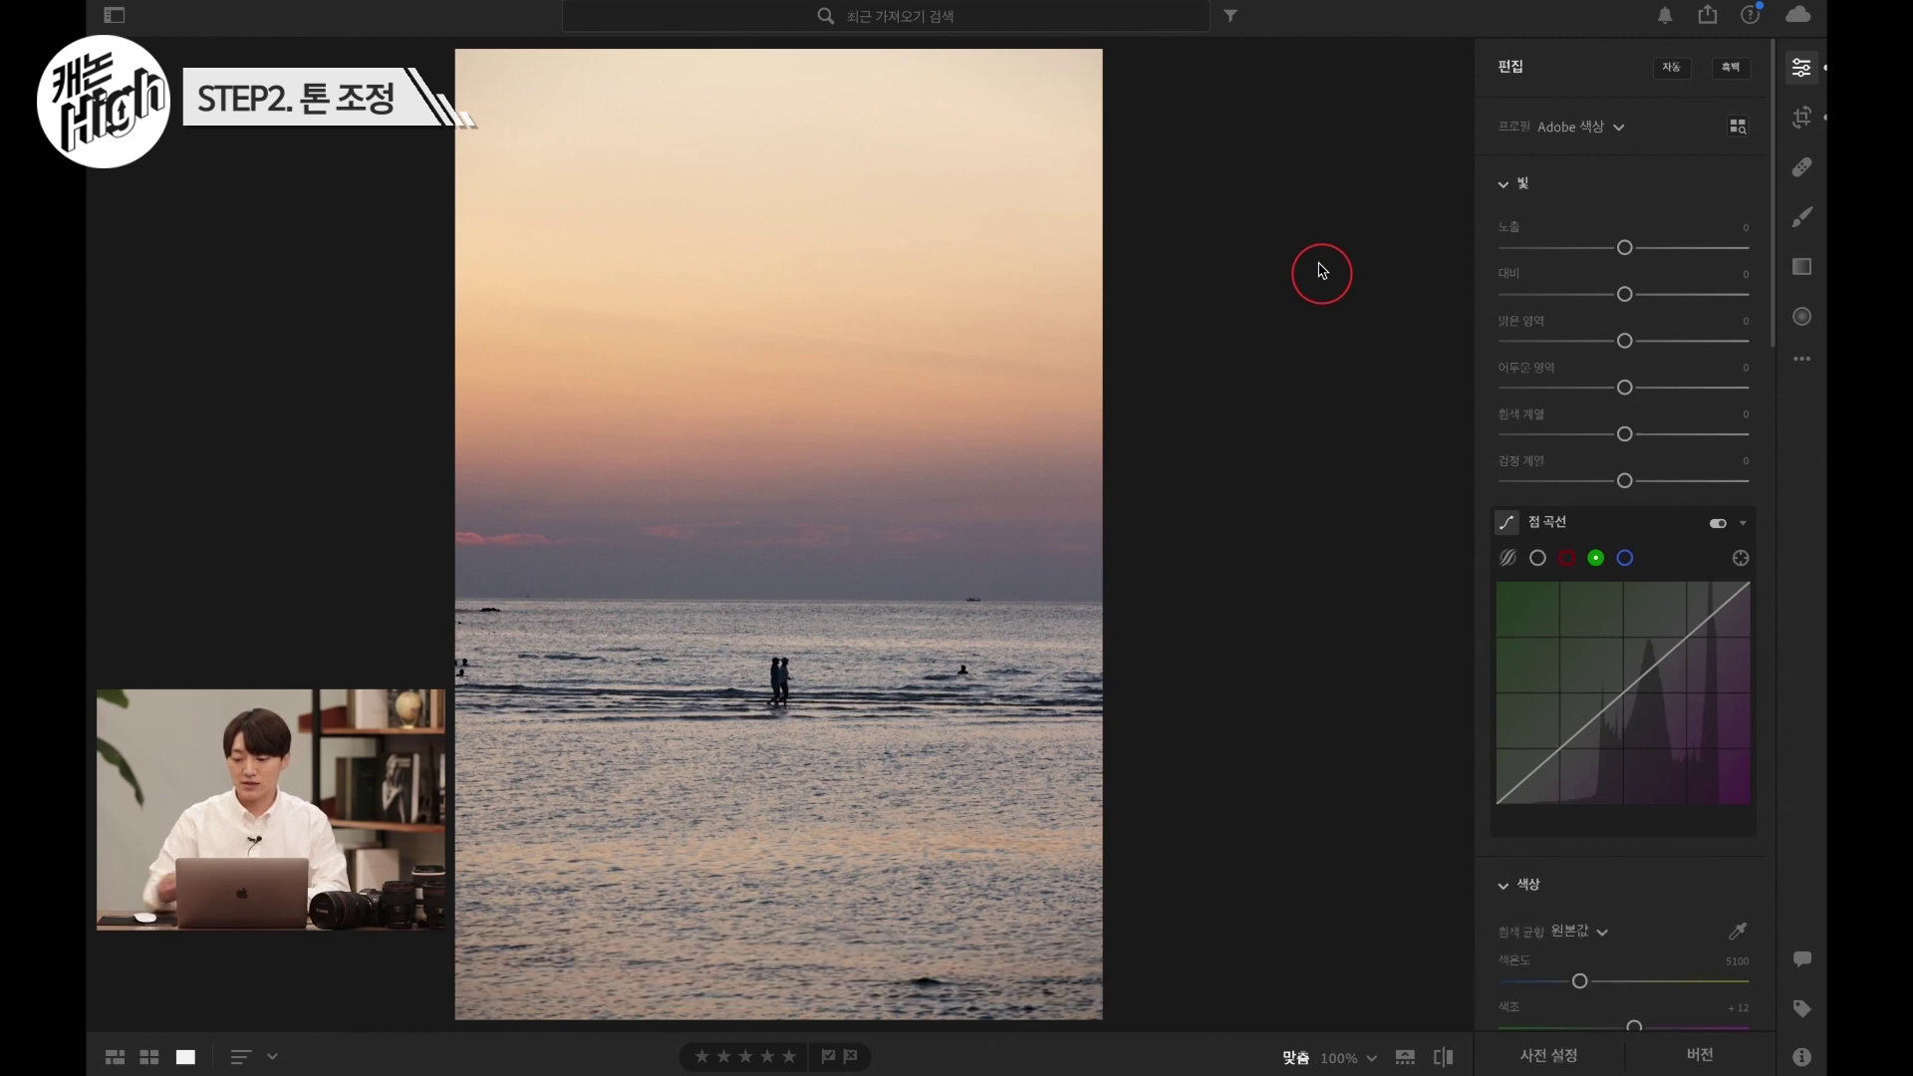
{"action": "left_click_drag", "start_coordinate": [1625, 249], "coordinate": [1618, 296]}
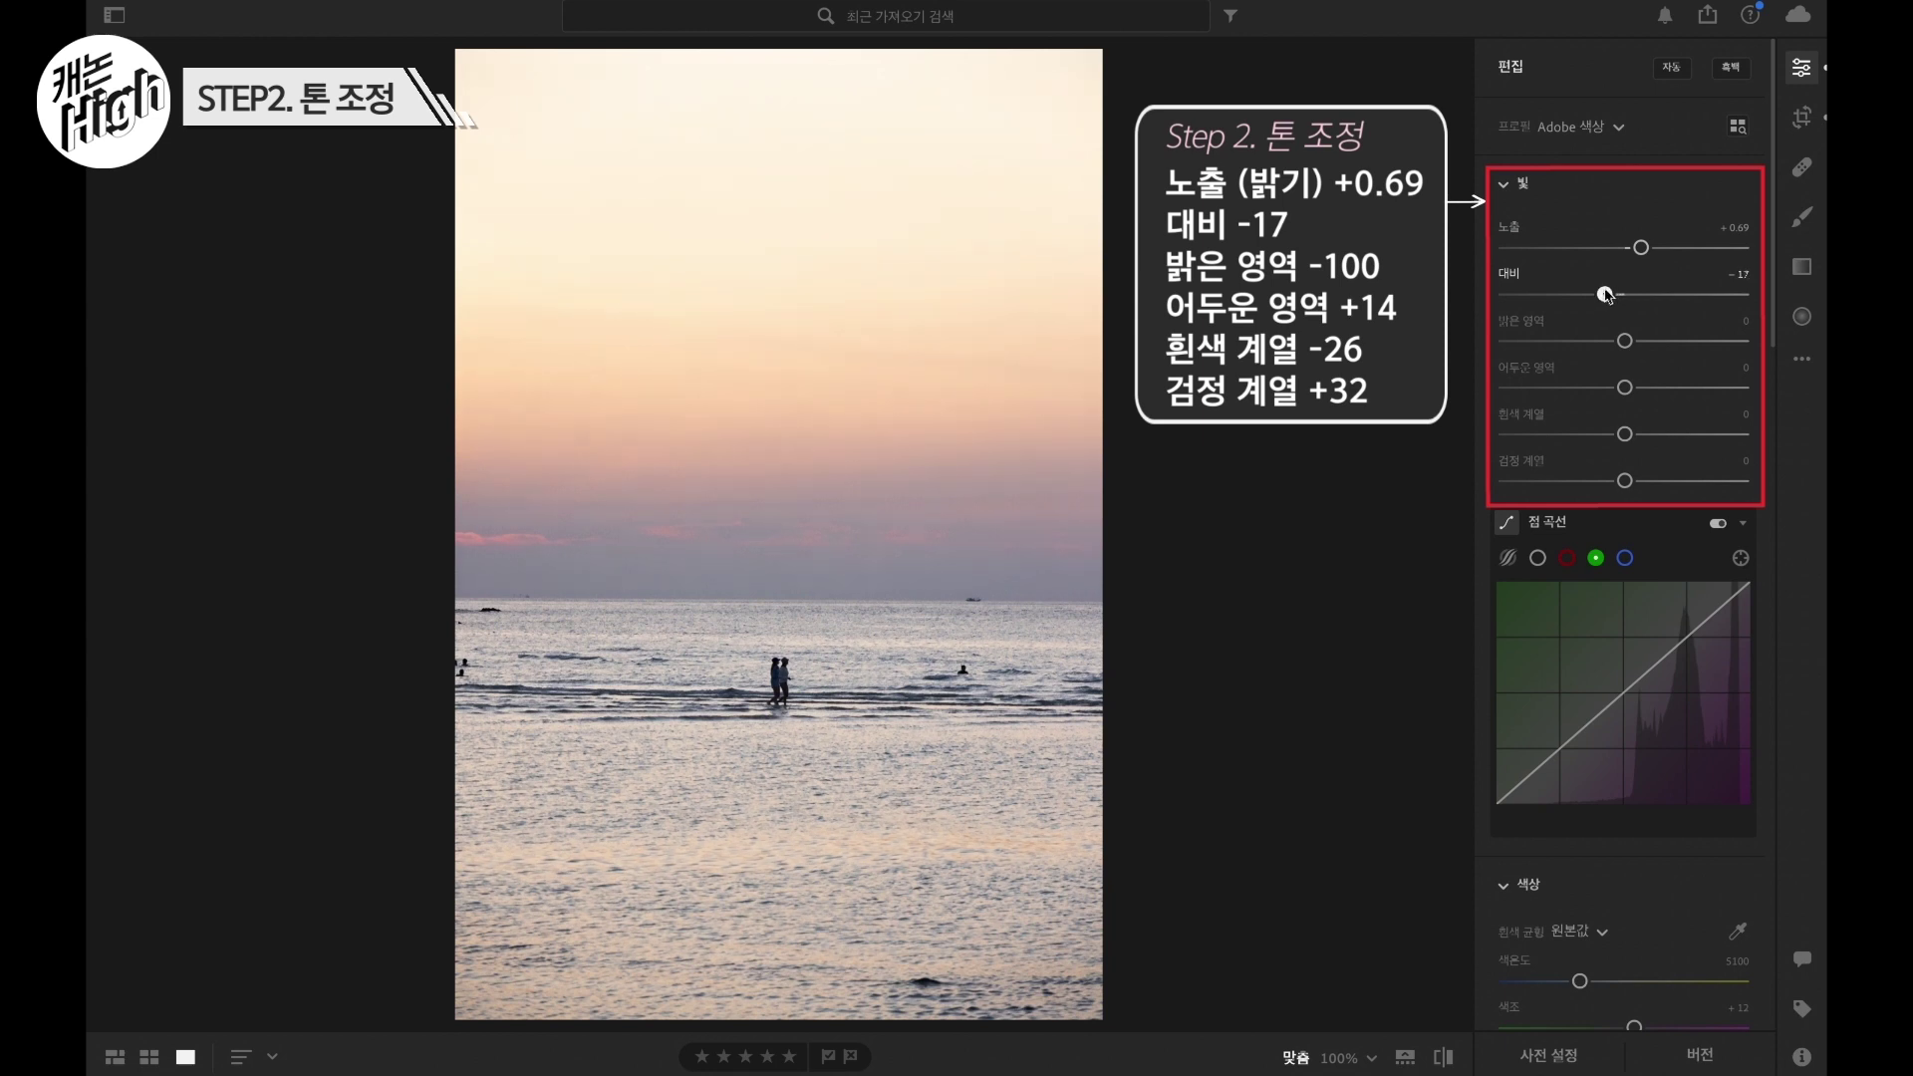
{"action": "left_click_drag", "start_coordinate": [1606, 295], "coordinate": [1505, 344]}
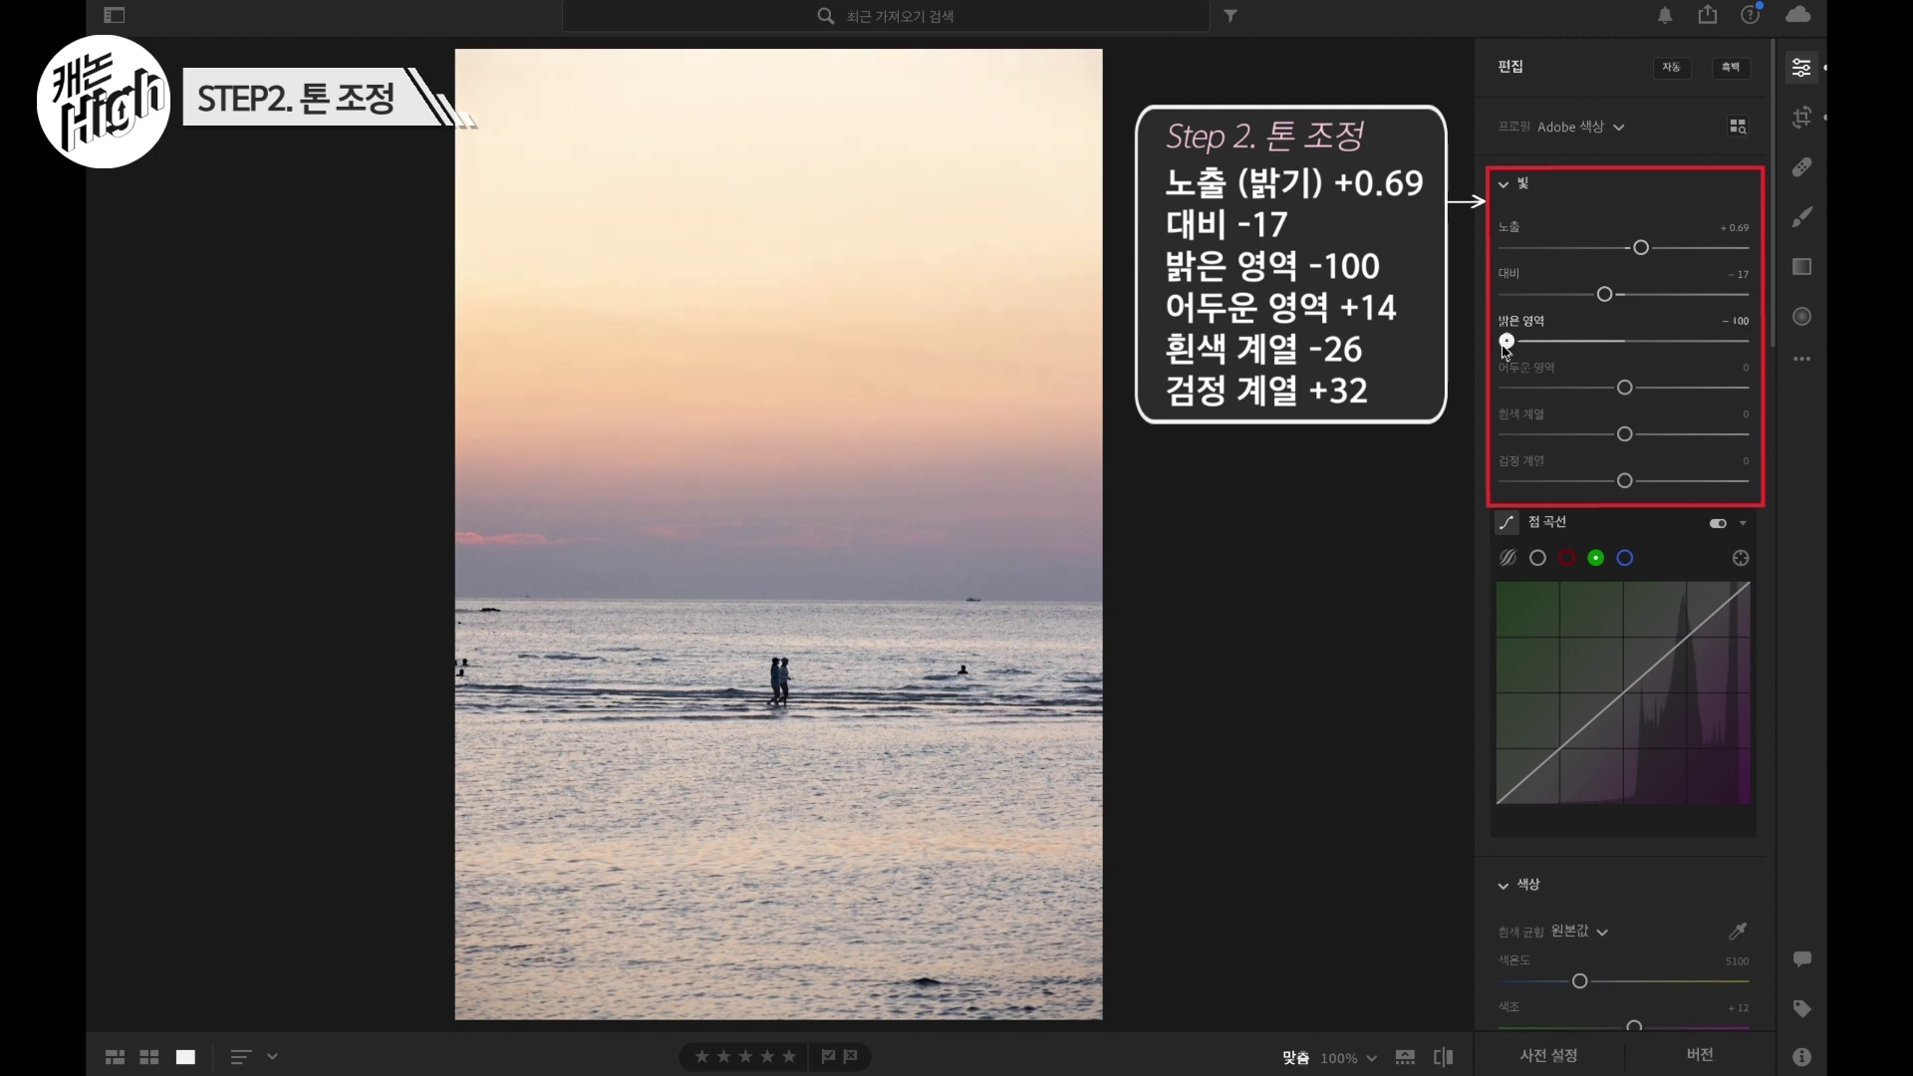
{"action": "left_click_drag", "start_coordinate": [1624, 434], "coordinate": [1641, 388]}
{"action": "left_click_drag", "start_coordinate": [1626, 480], "coordinate": [1667, 486]}
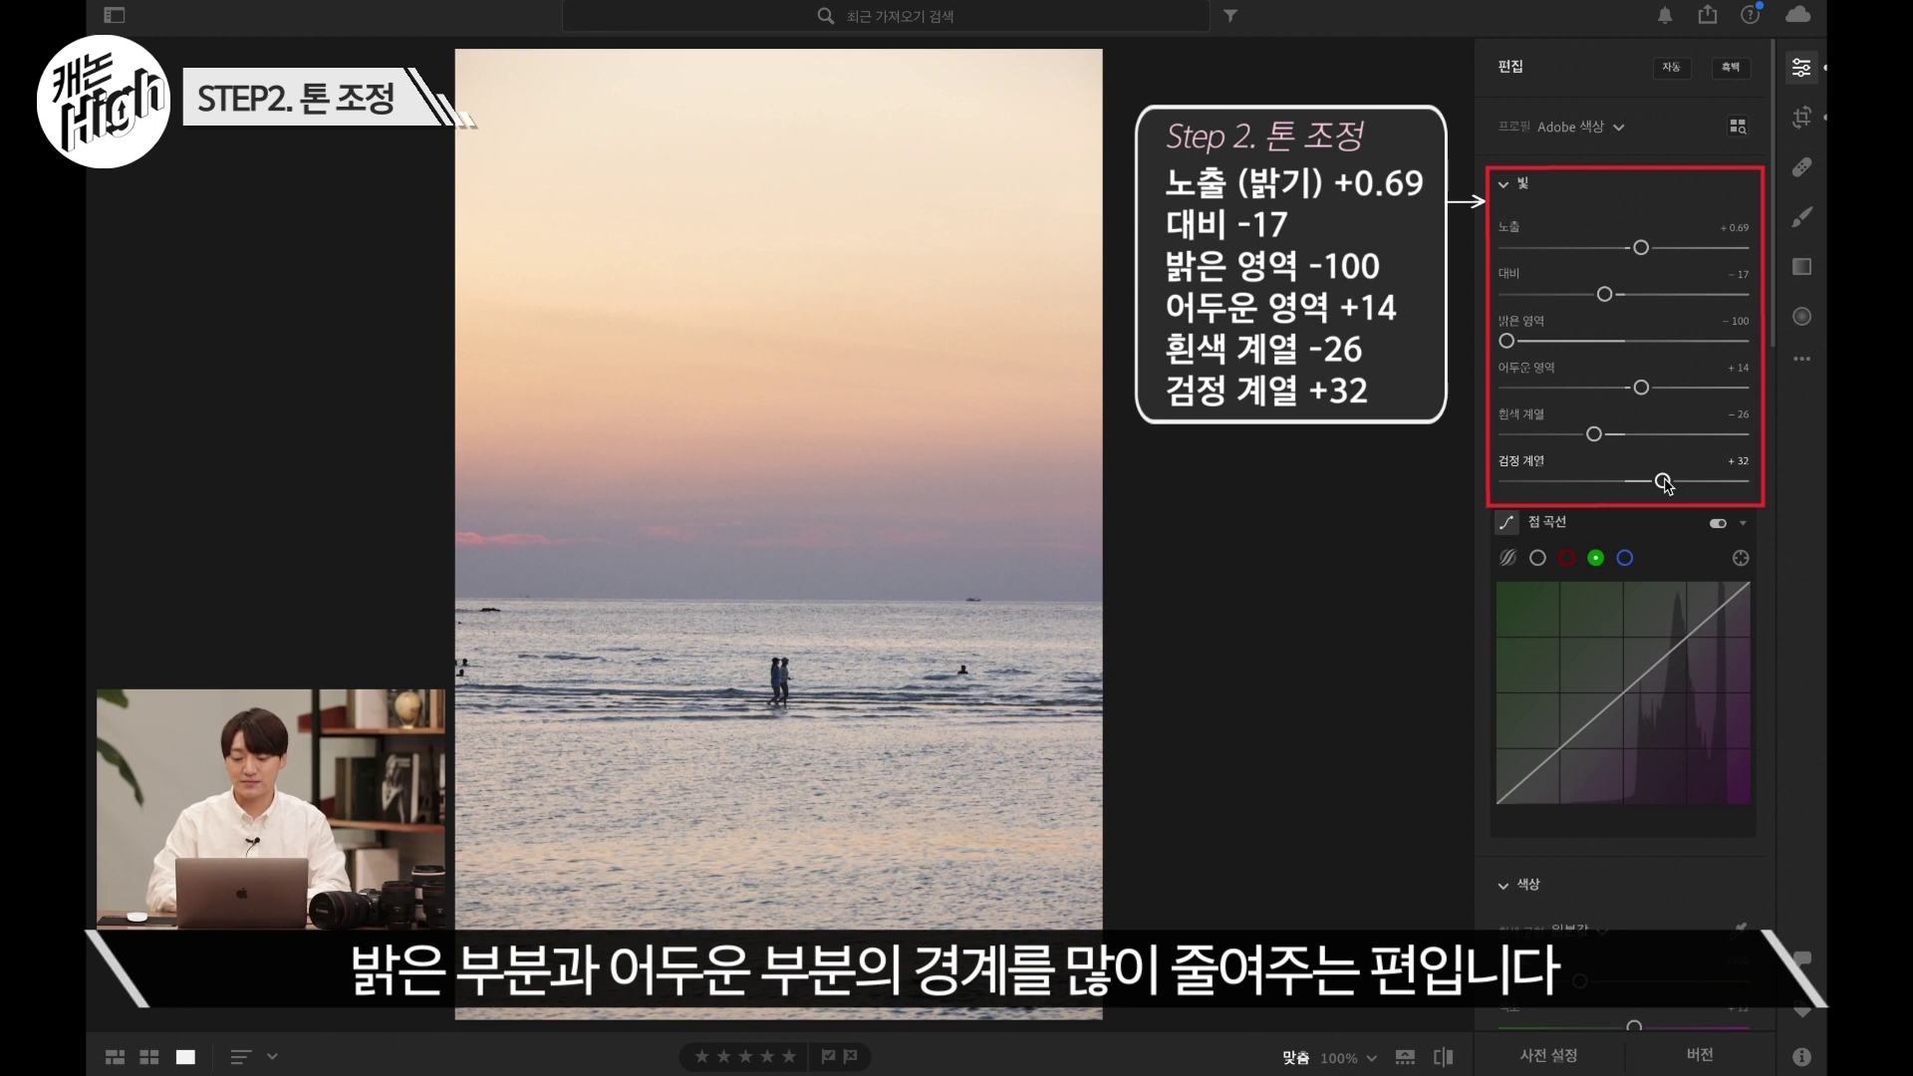
- Set the photo's white balance to a color temperature of 5557 and a tint of +23
{"action": "scroll", "coordinate": [1654, 498], "scroll_direction": "down", "scroll_amount": 5}
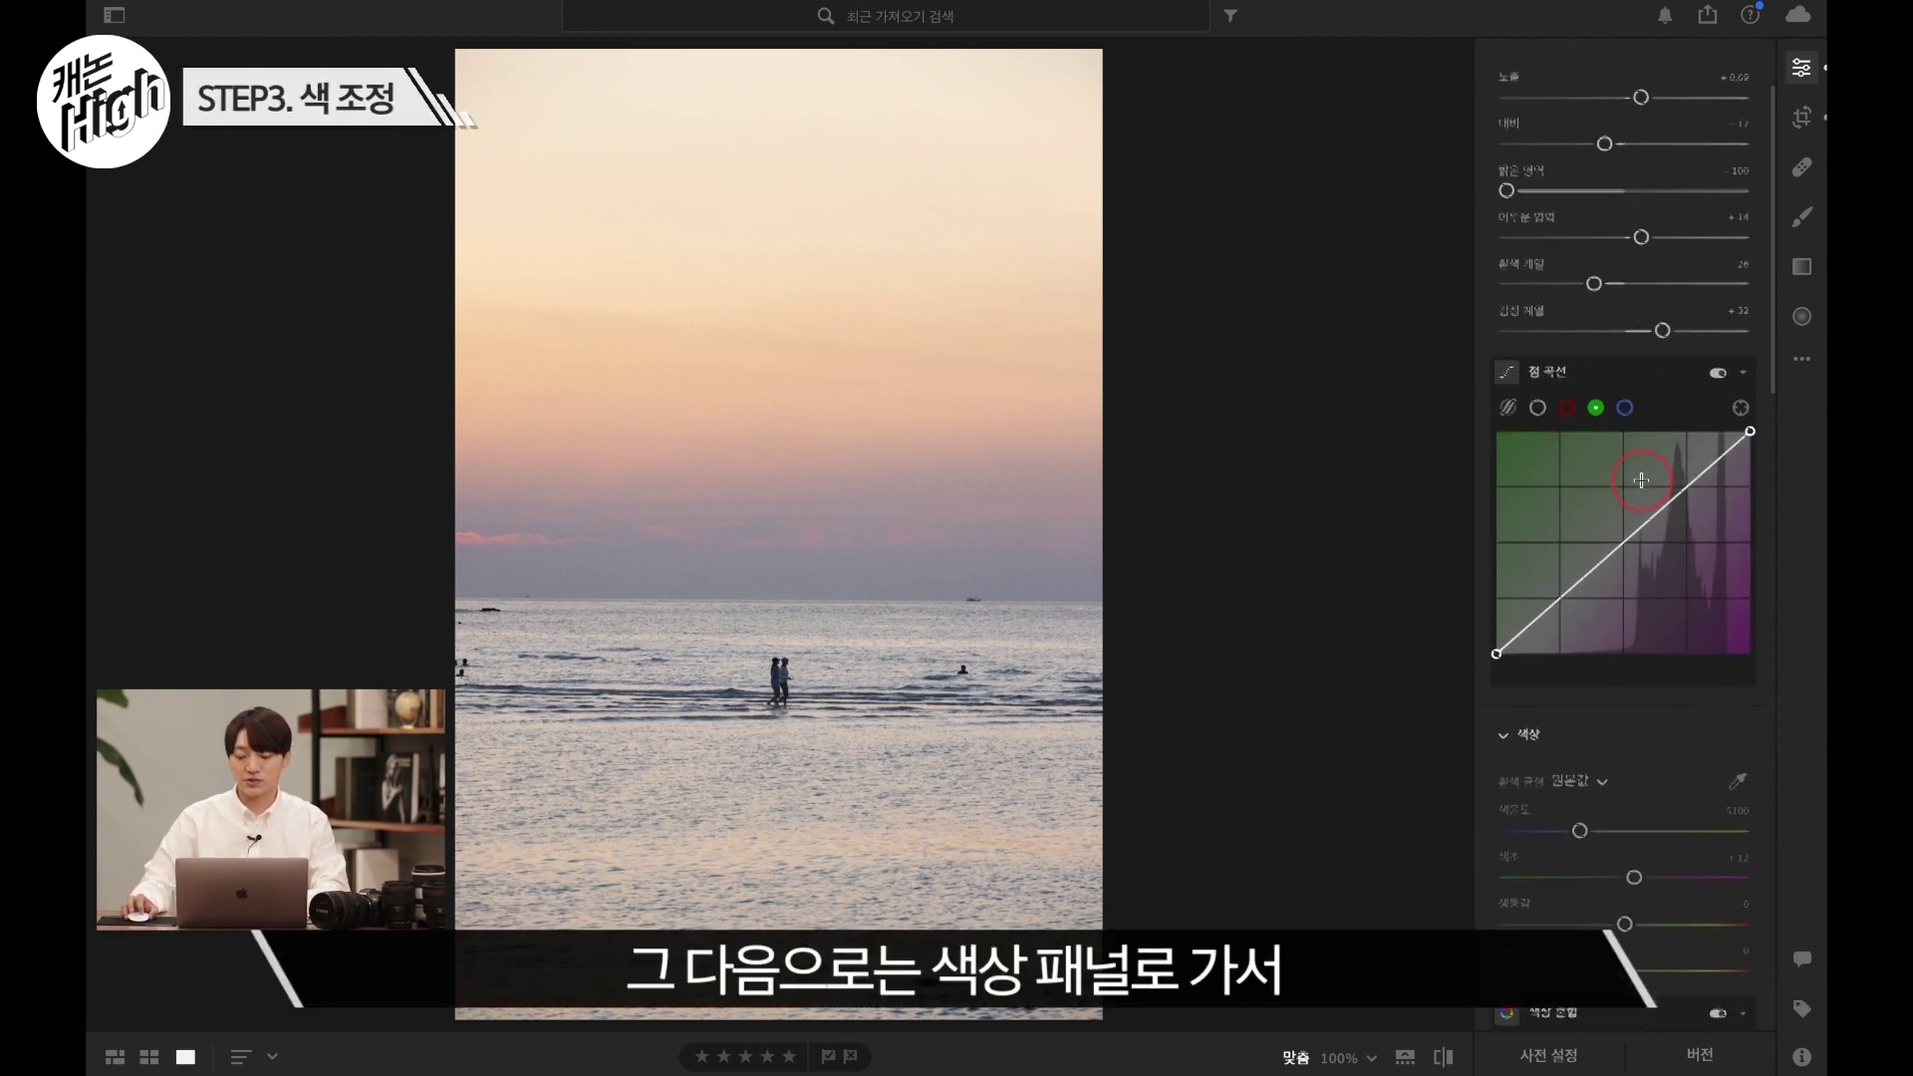
{"action": "scroll", "coordinate": [1671, 569], "scroll_direction": "down", "scroll_amount": 4}
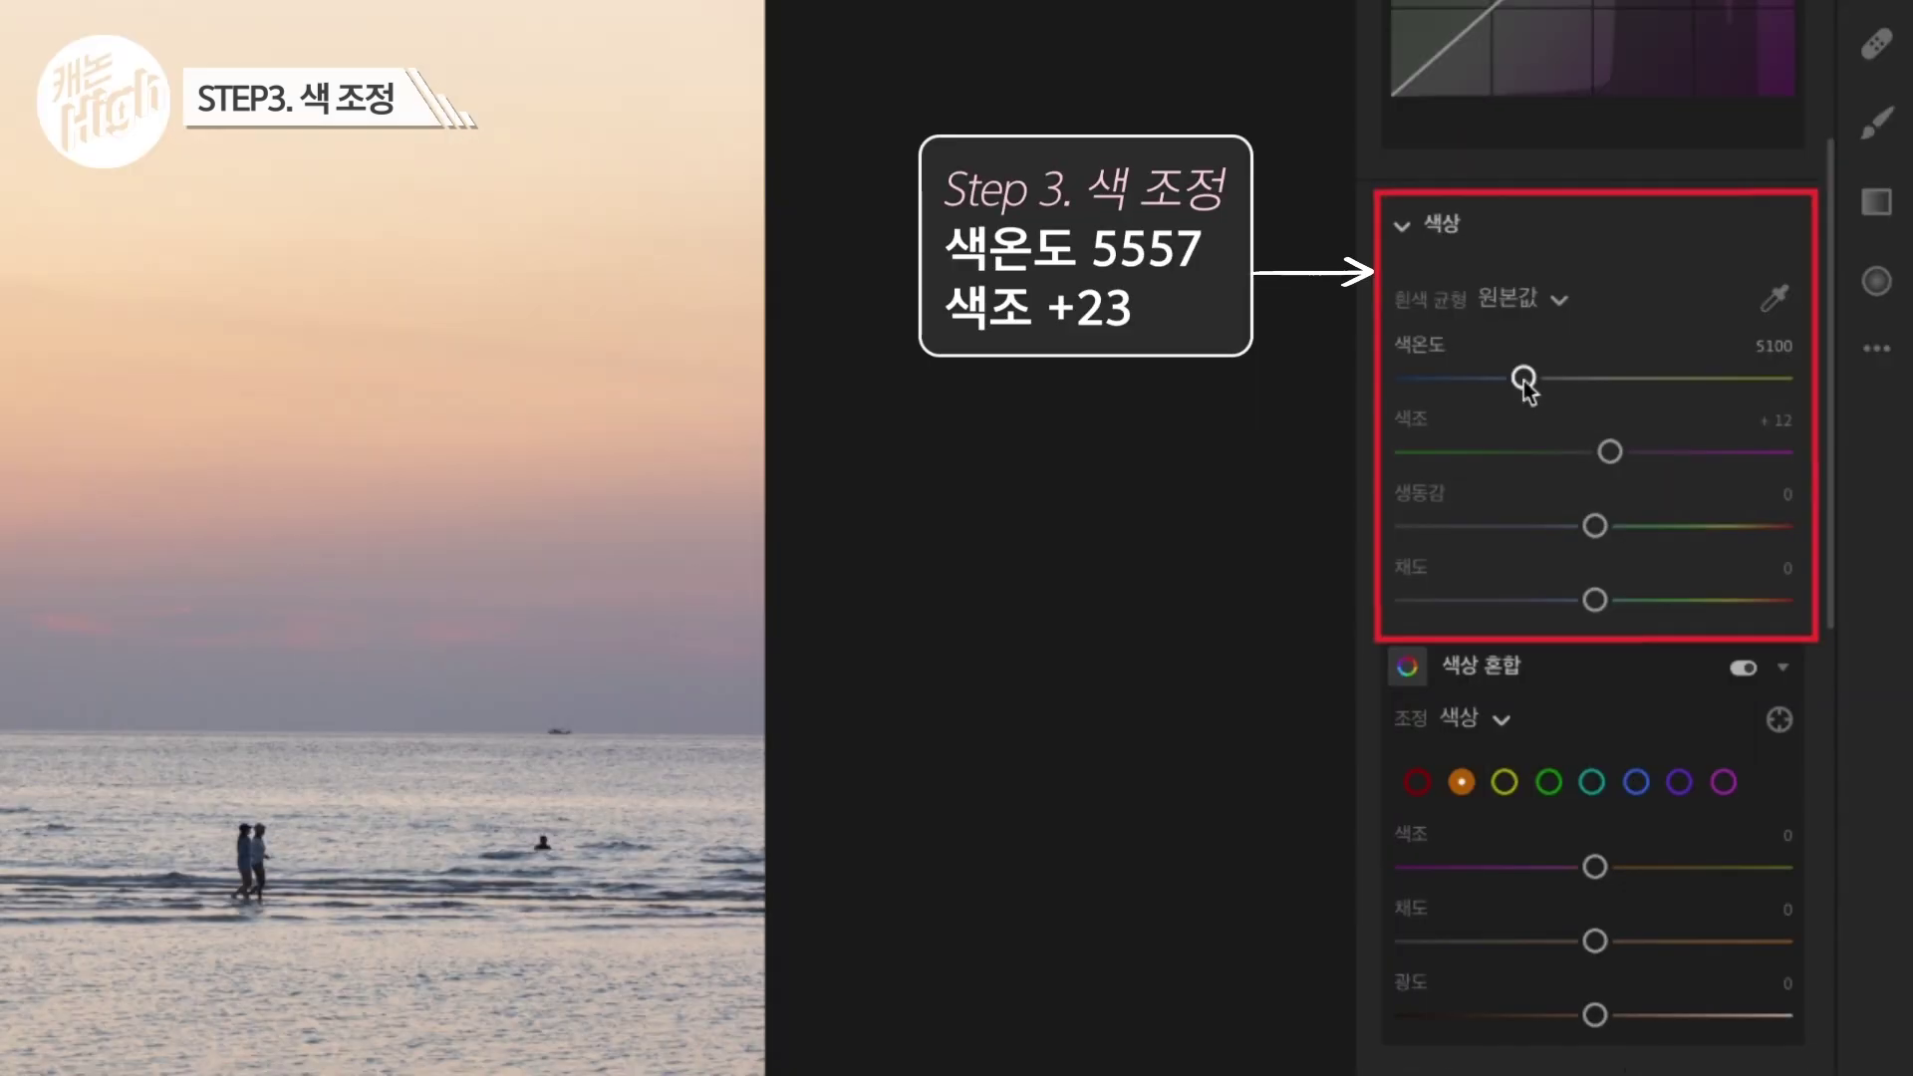
{"action": "mouse_move", "coordinate": [1580, 377]}
{"action": "left_mouse_down"}
{"action": "mouse_move", "coordinate": [1527, 381]}
{"action": "mouse_move", "coordinate": [1544, 382]}
{"action": "left_mouse_up"}
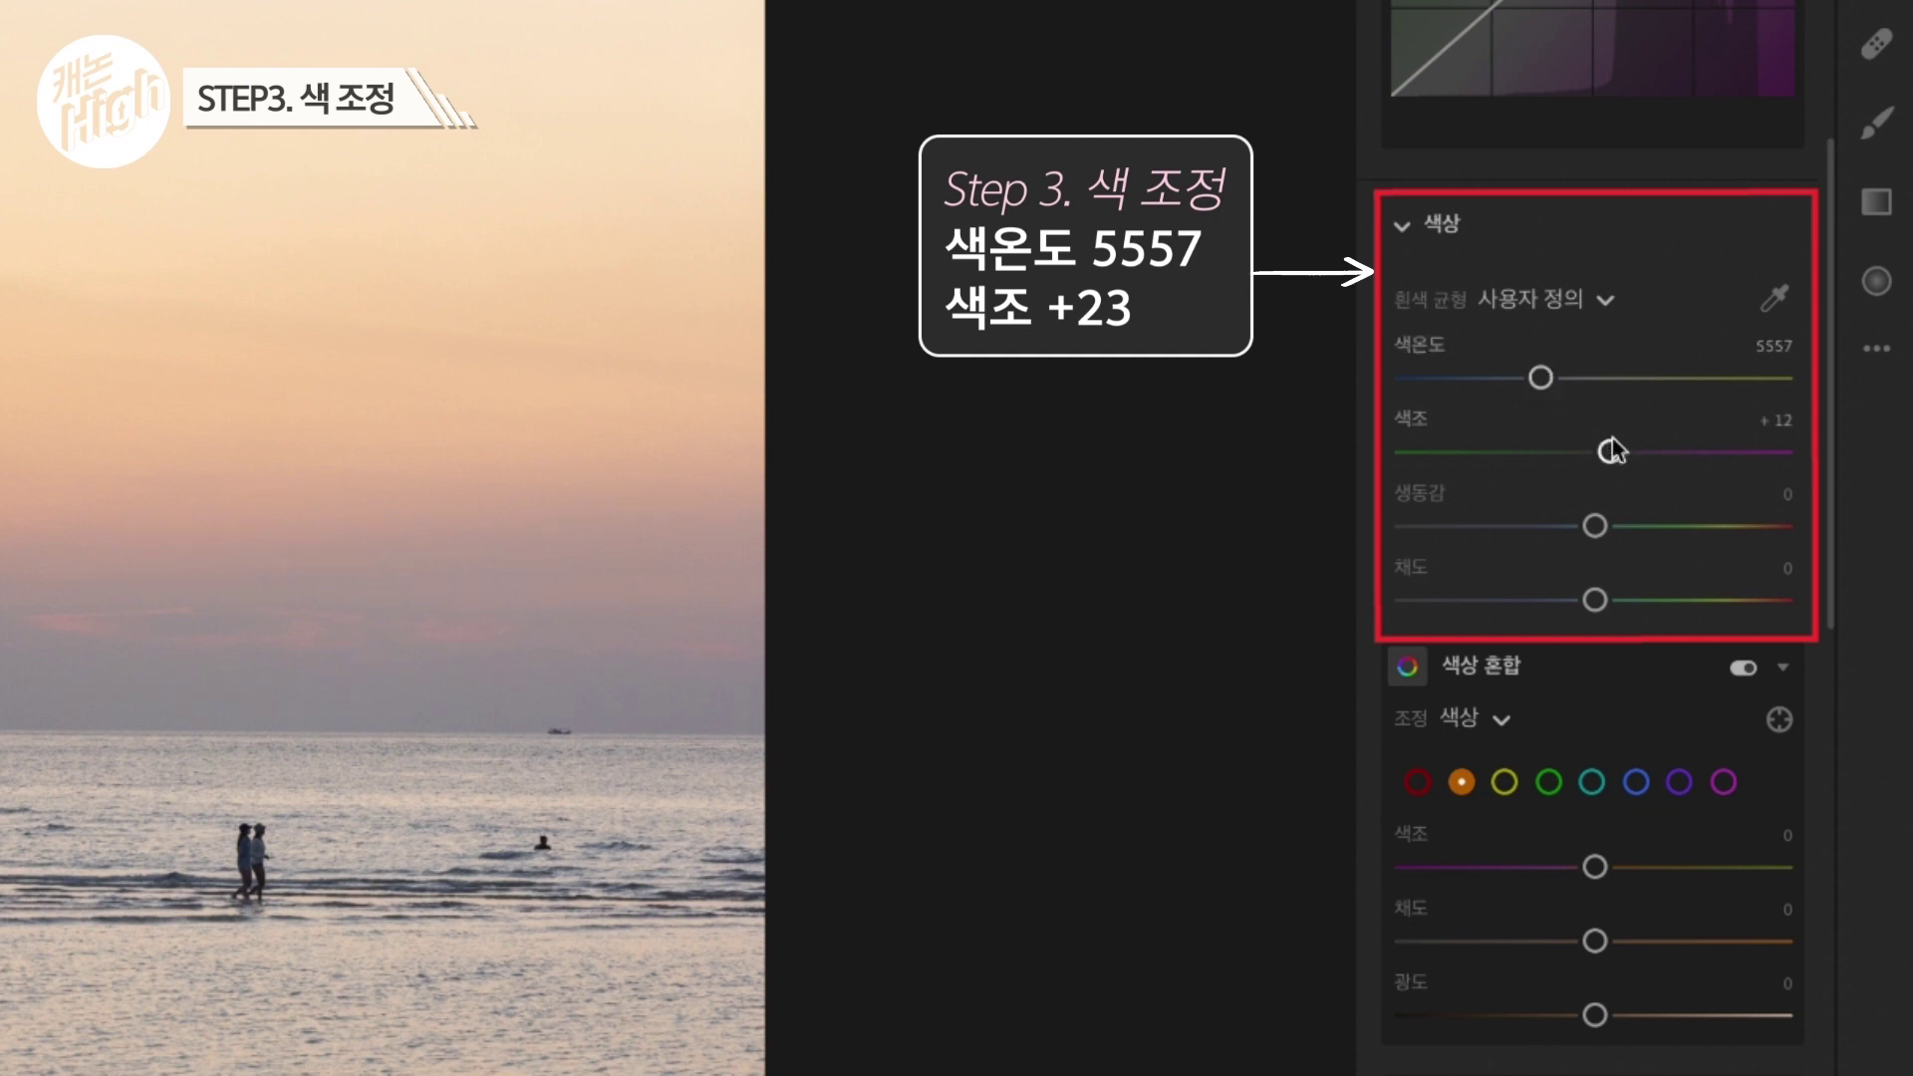
{"action": "left_click_drag", "start_coordinate": [1610, 450], "coordinate": [1622, 453]}
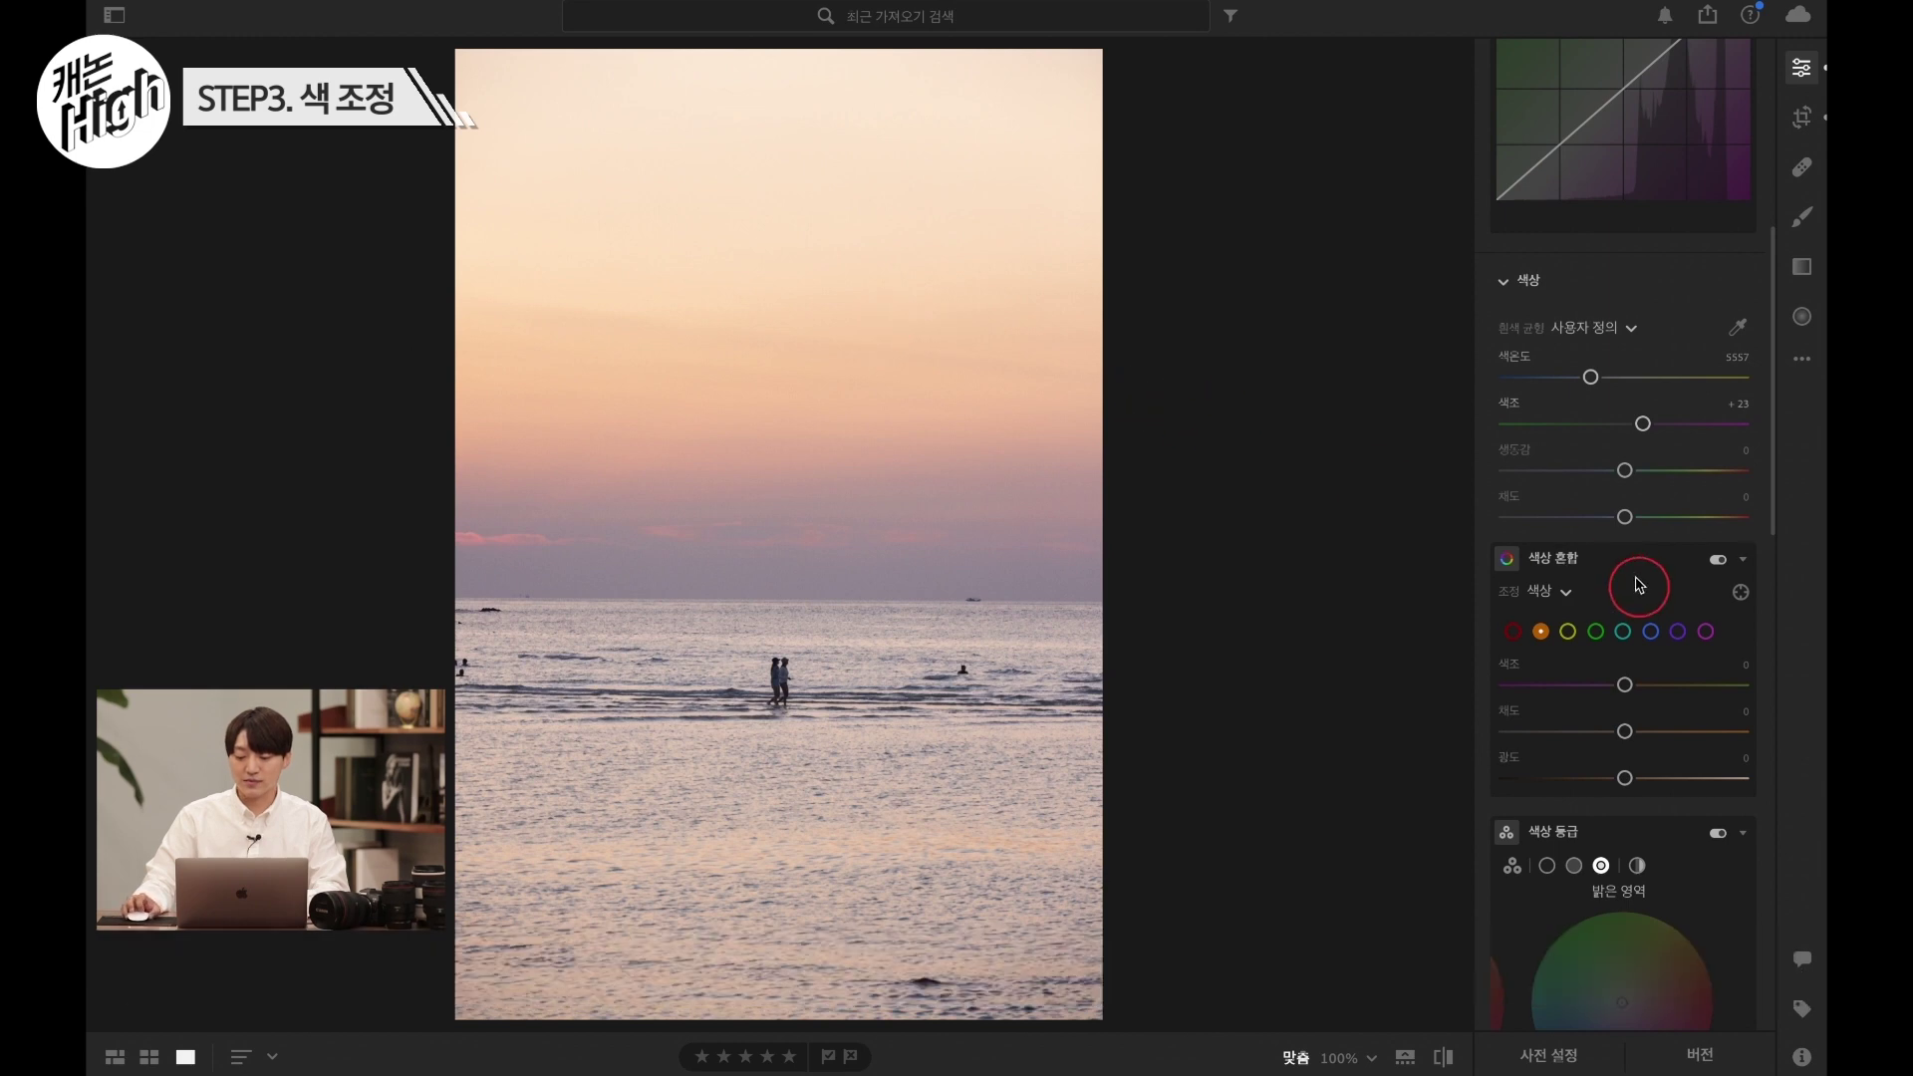
- Raise the orange saturation to +55 in the color mix and compare the edit with the original photo
{"action": "scroll", "coordinate": [1637, 583], "scroll_direction": "down", "scroll_amount": 5}
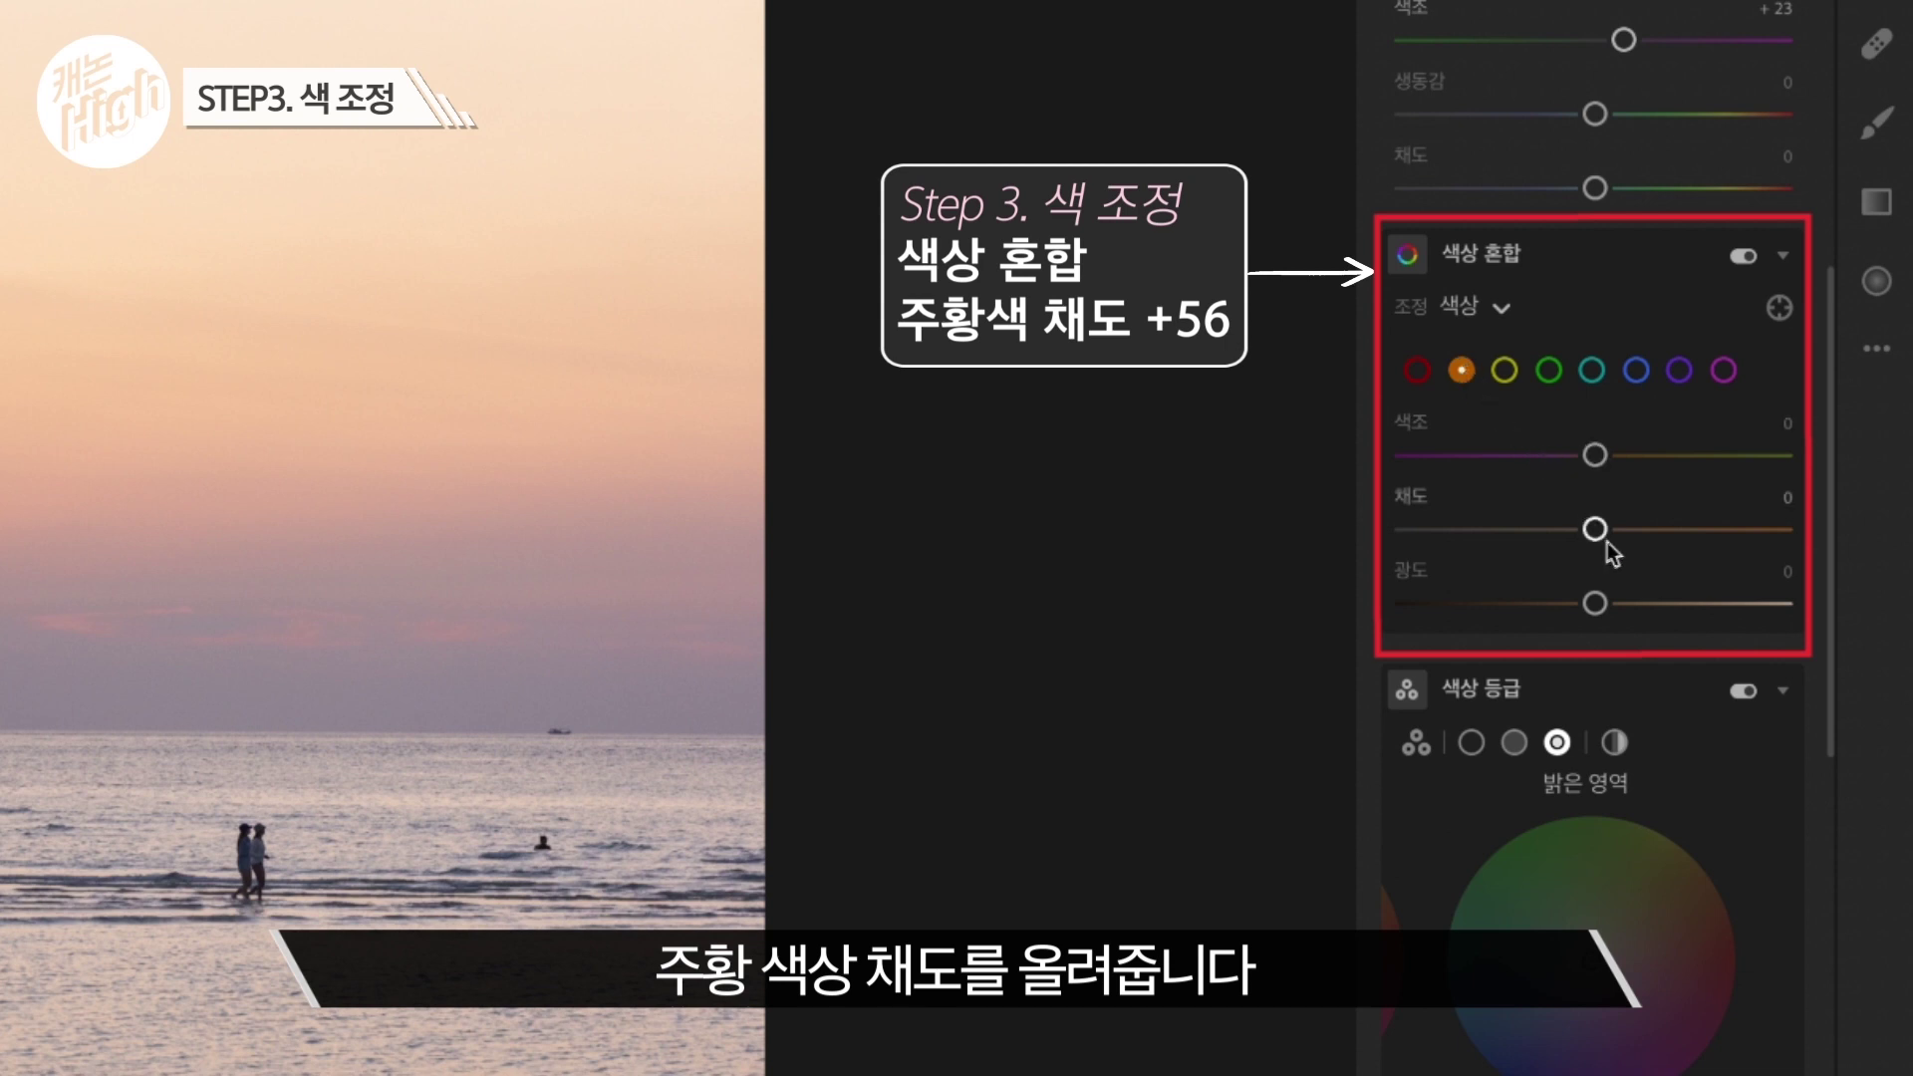
{"action": "left_click_drag", "start_coordinate": [1597, 533], "coordinate": [1698, 540]}
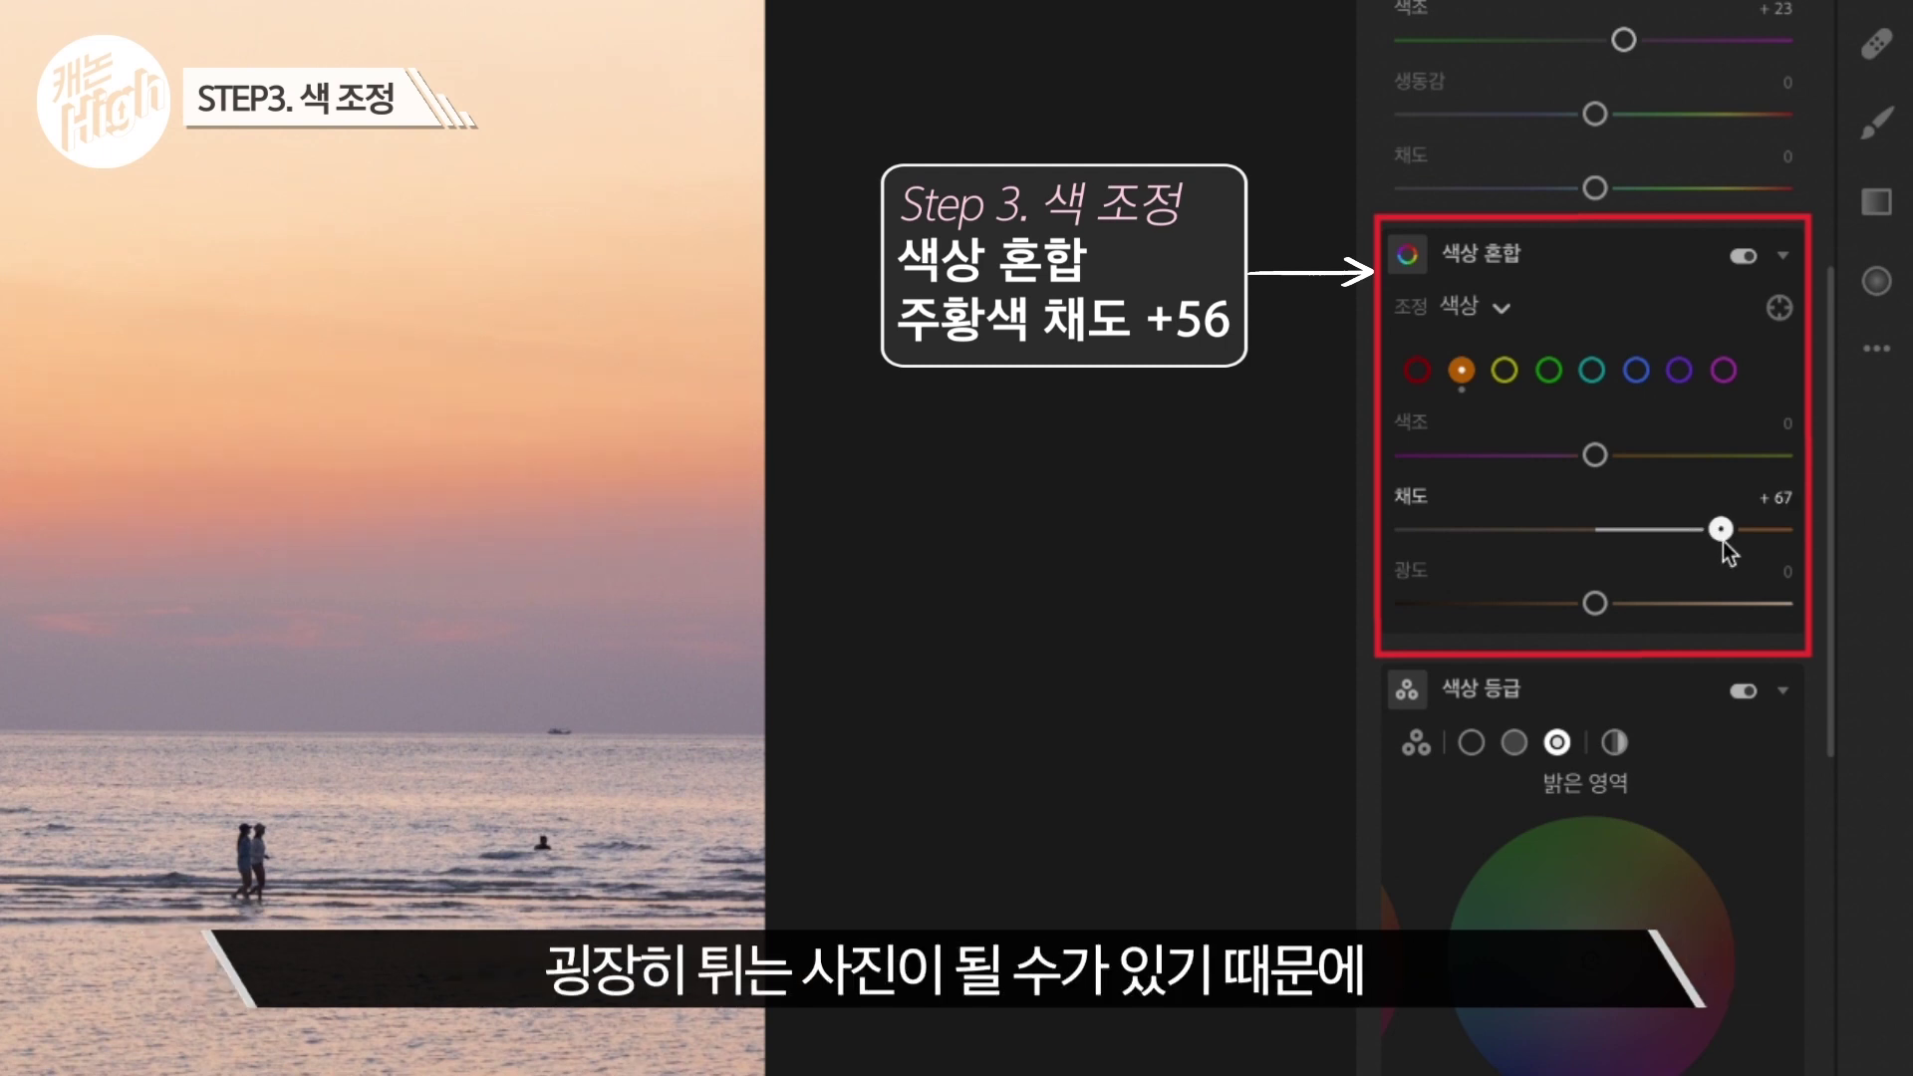
{"action": "left_click_drag", "start_coordinate": [1723, 541], "coordinate": [1702, 536]}
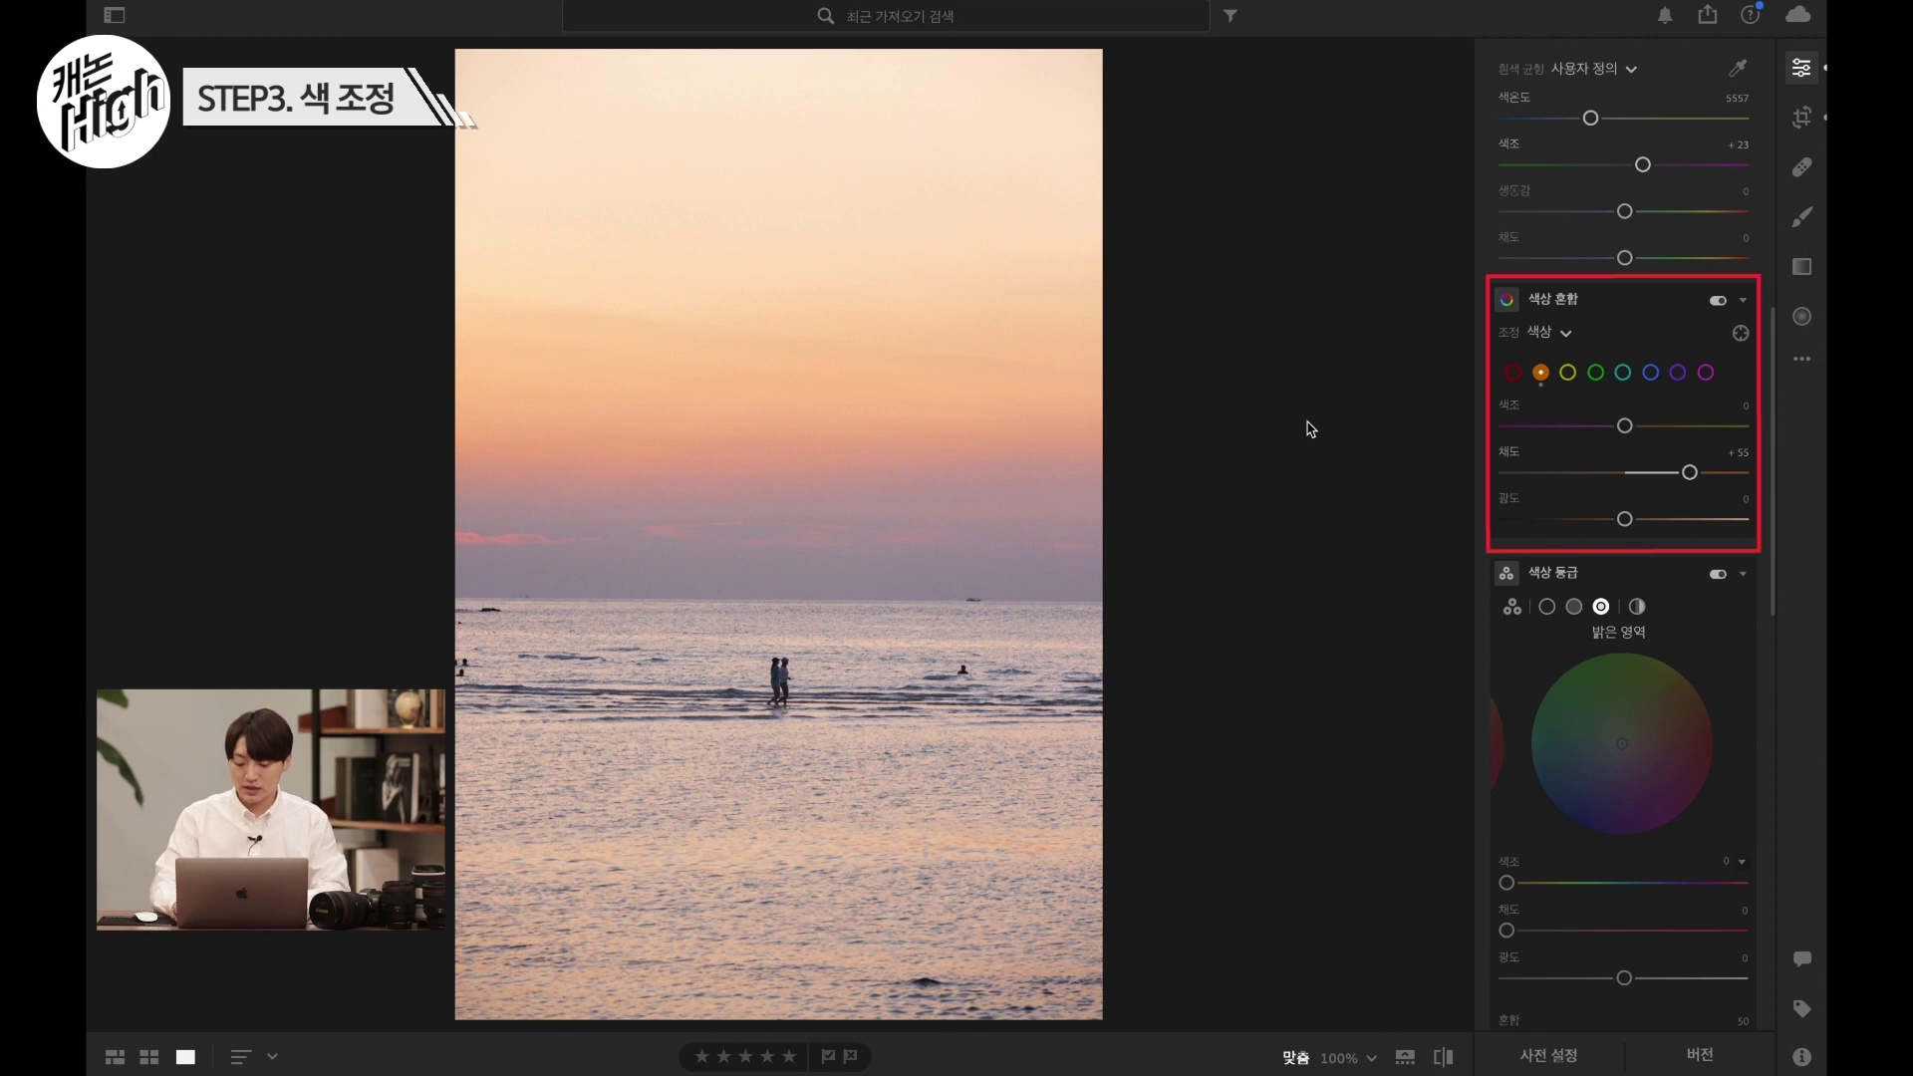
{"action": "key", "text": "backslash"}
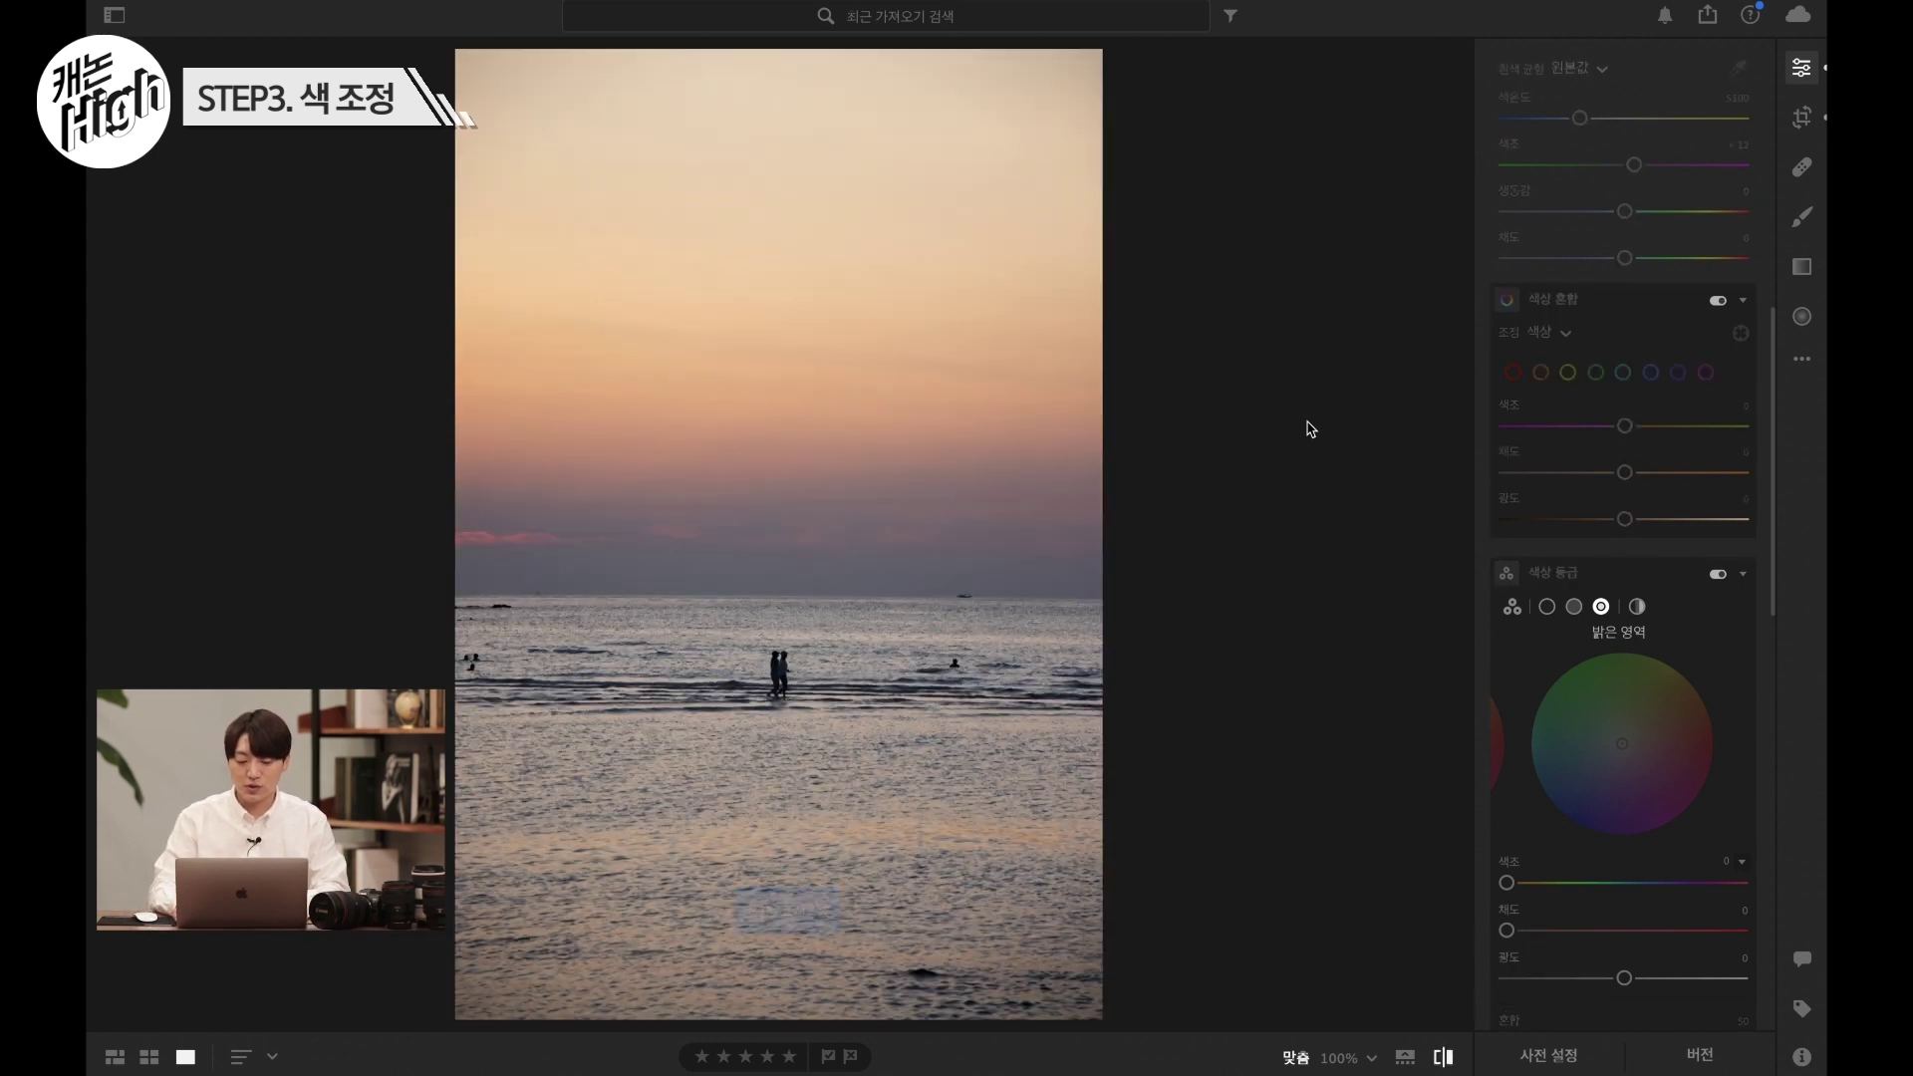
{"action": "key", "text": "backslash"}
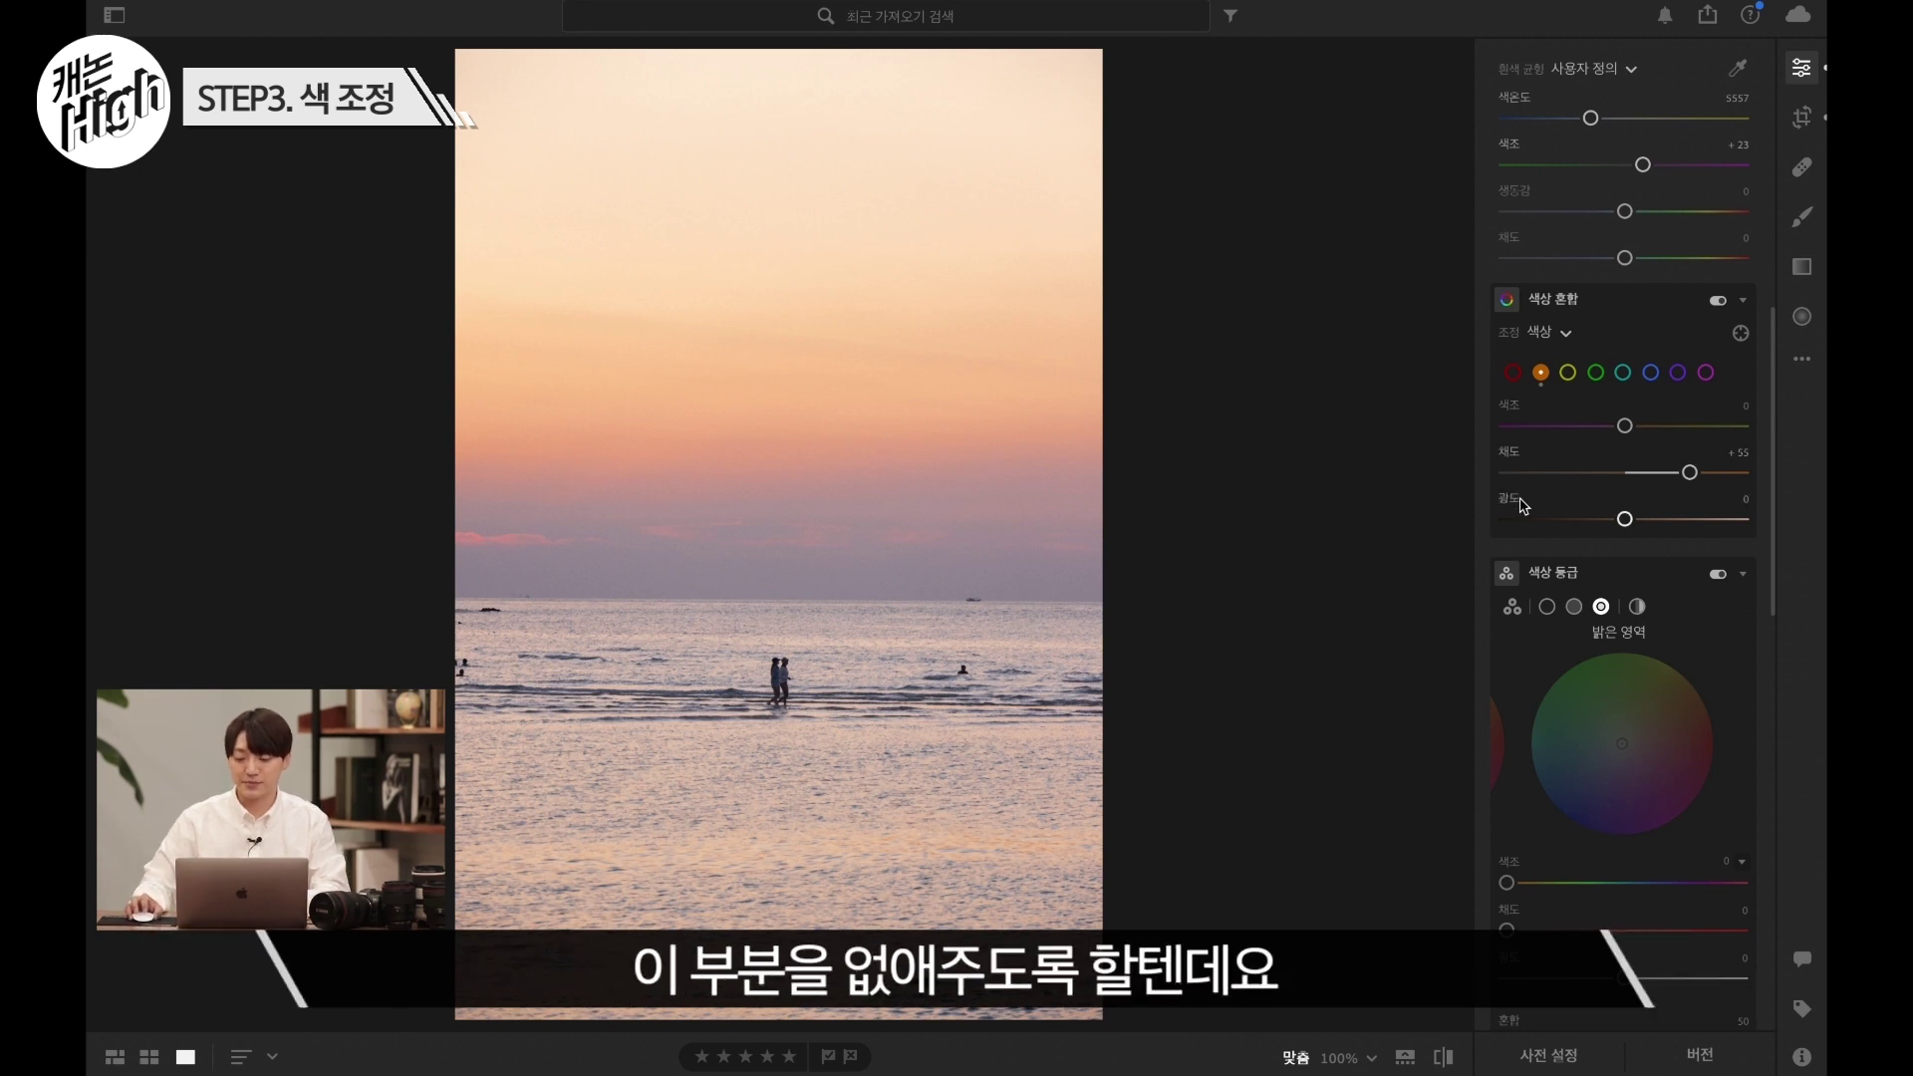
- Color grade the shadows with a warm yellow-orange tone at hue 45 and saturation 30
{"action": "scroll", "coordinate": [1671, 553], "scroll_direction": "down", "scroll_amount": 4}
{"action": "scroll", "coordinate": [1666, 546], "scroll_direction": "down", "scroll_amount": 2}
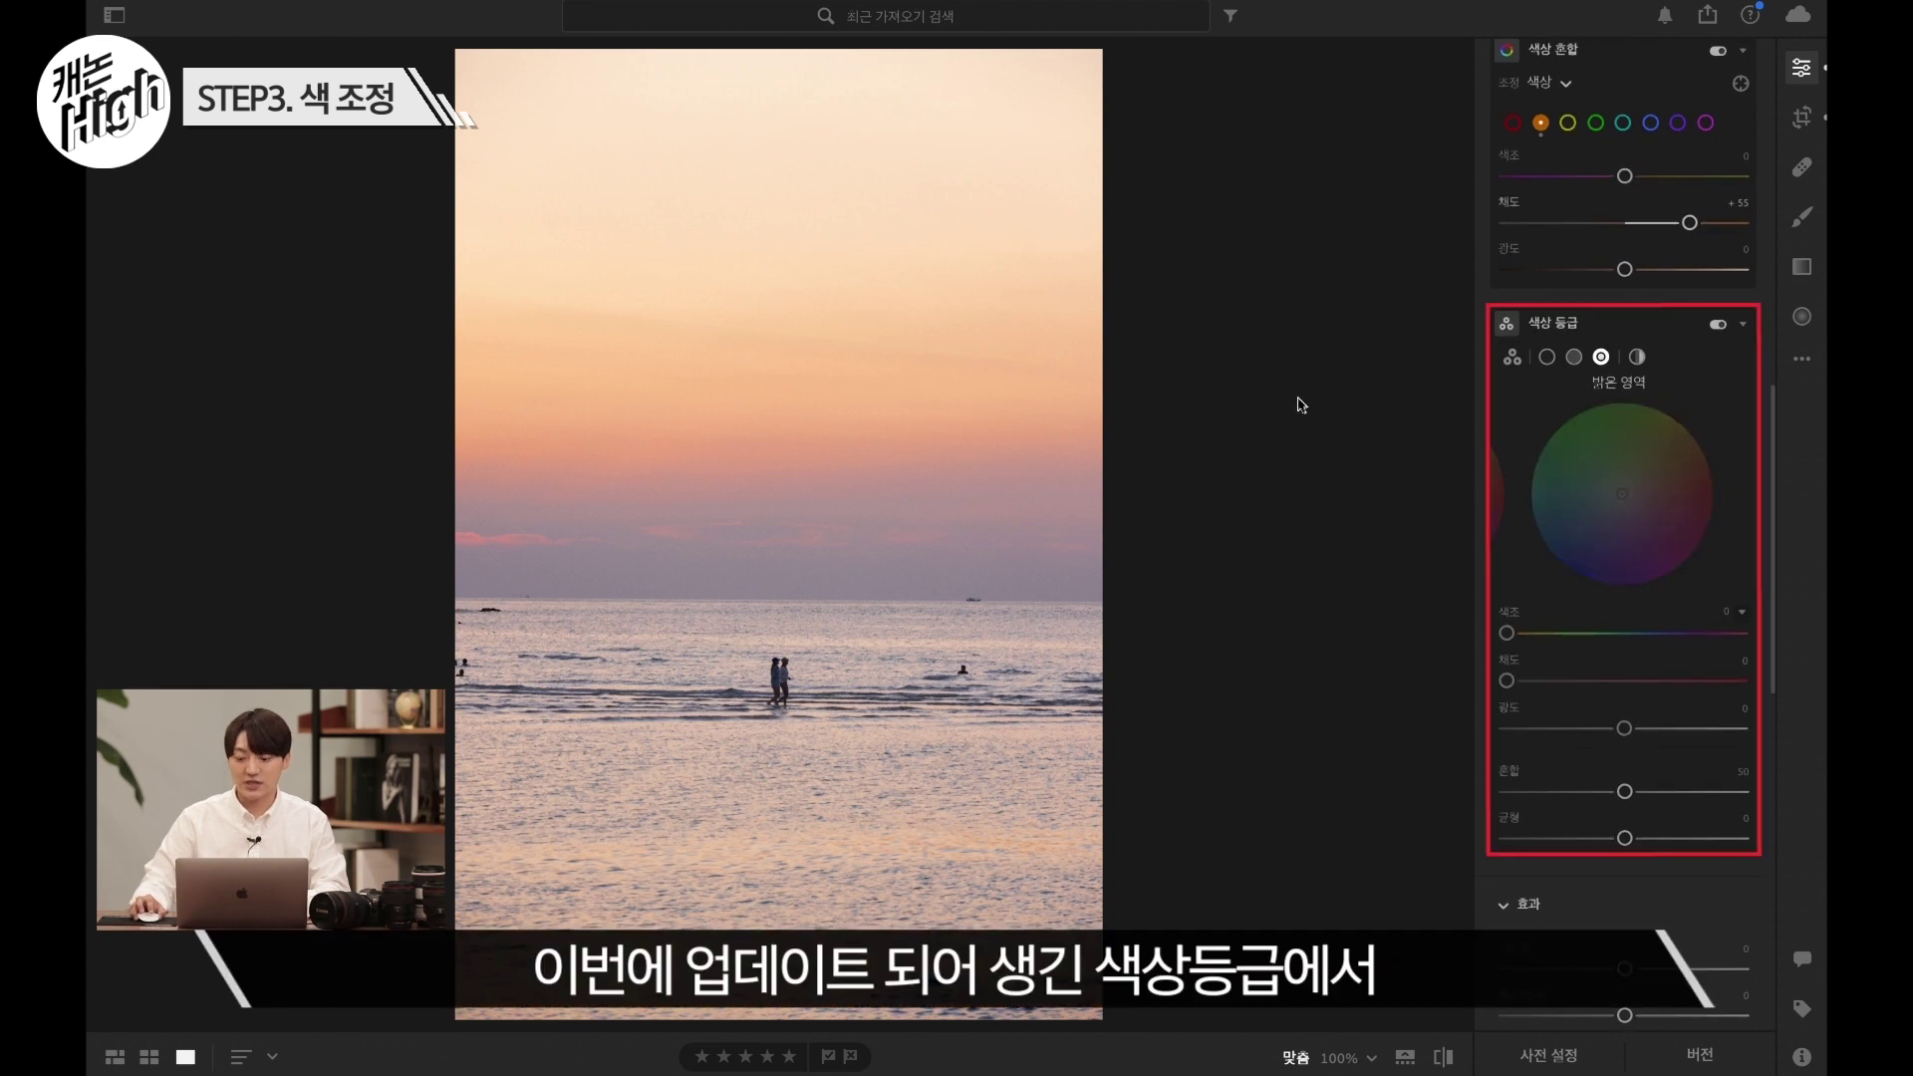
{"action": "left_click", "coordinate": [1547, 358]}
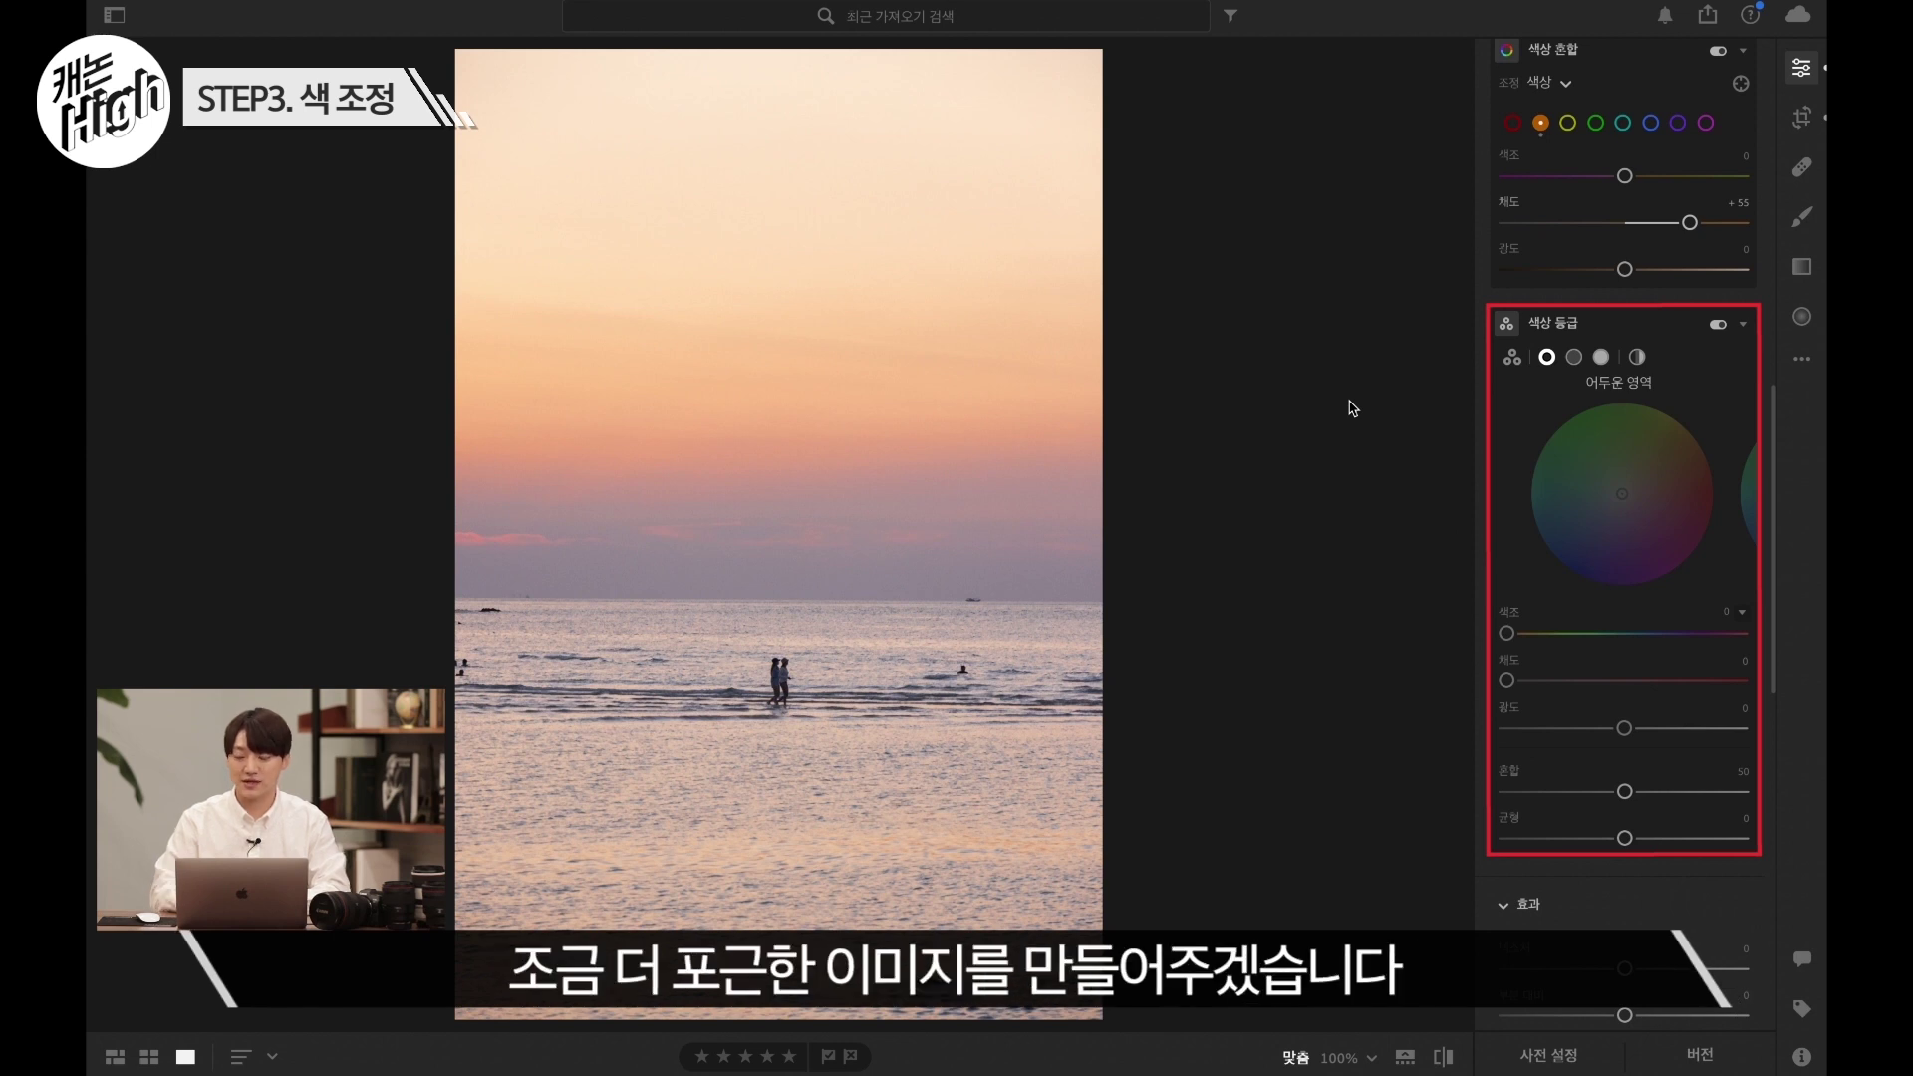
{"action": "scroll", "coordinate": [1624, 496], "scroll_direction": "down", "scroll_amount": 2}
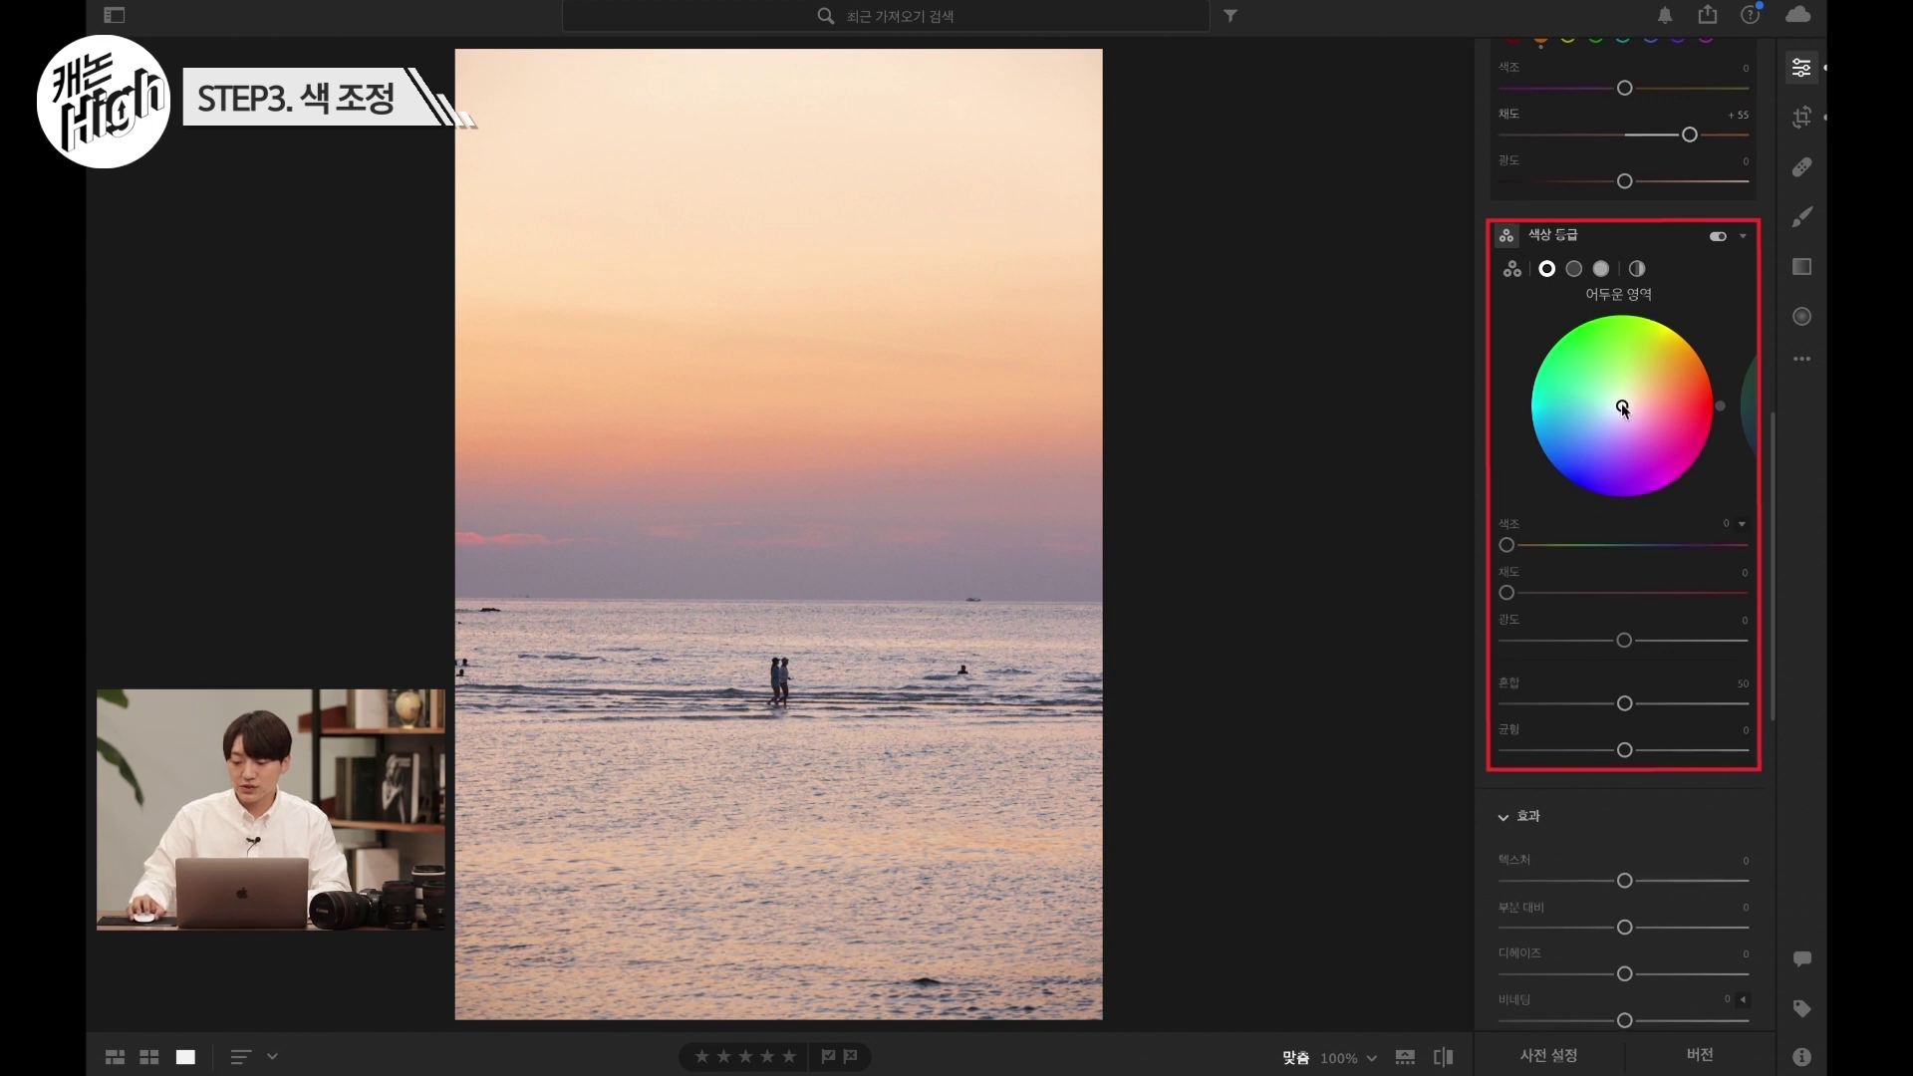
{"action": "left_click_drag", "start_coordinate": [1622, 406], "coordinate": [1643, 372]}
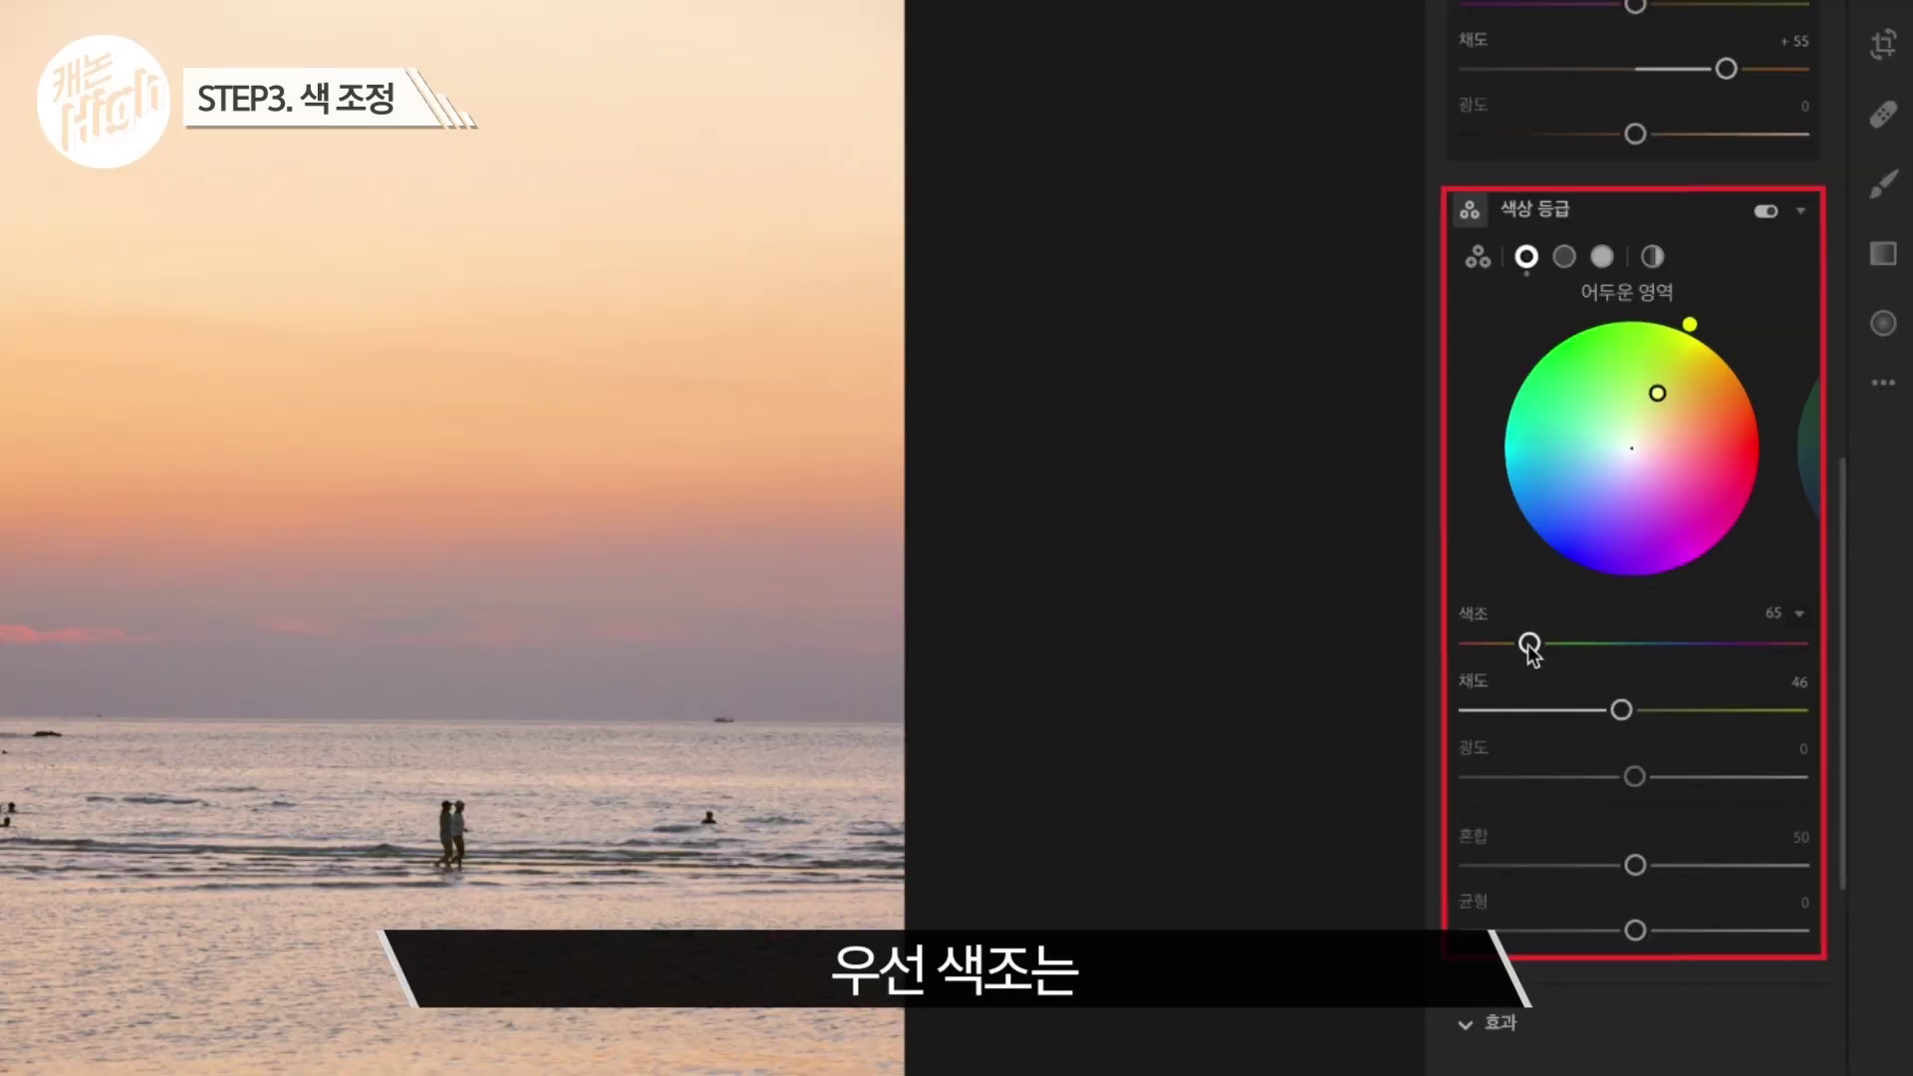
{"action": "mouse_move", "coordinate": [1530, 646]}
{"action": "left_mouse_down"}
{"action": "mouse_move", "coordinate": [1496, 648]}
{"action": "mouse_move", "coordinate": [1512, 654]}
{"action": "left_mouse_up"}
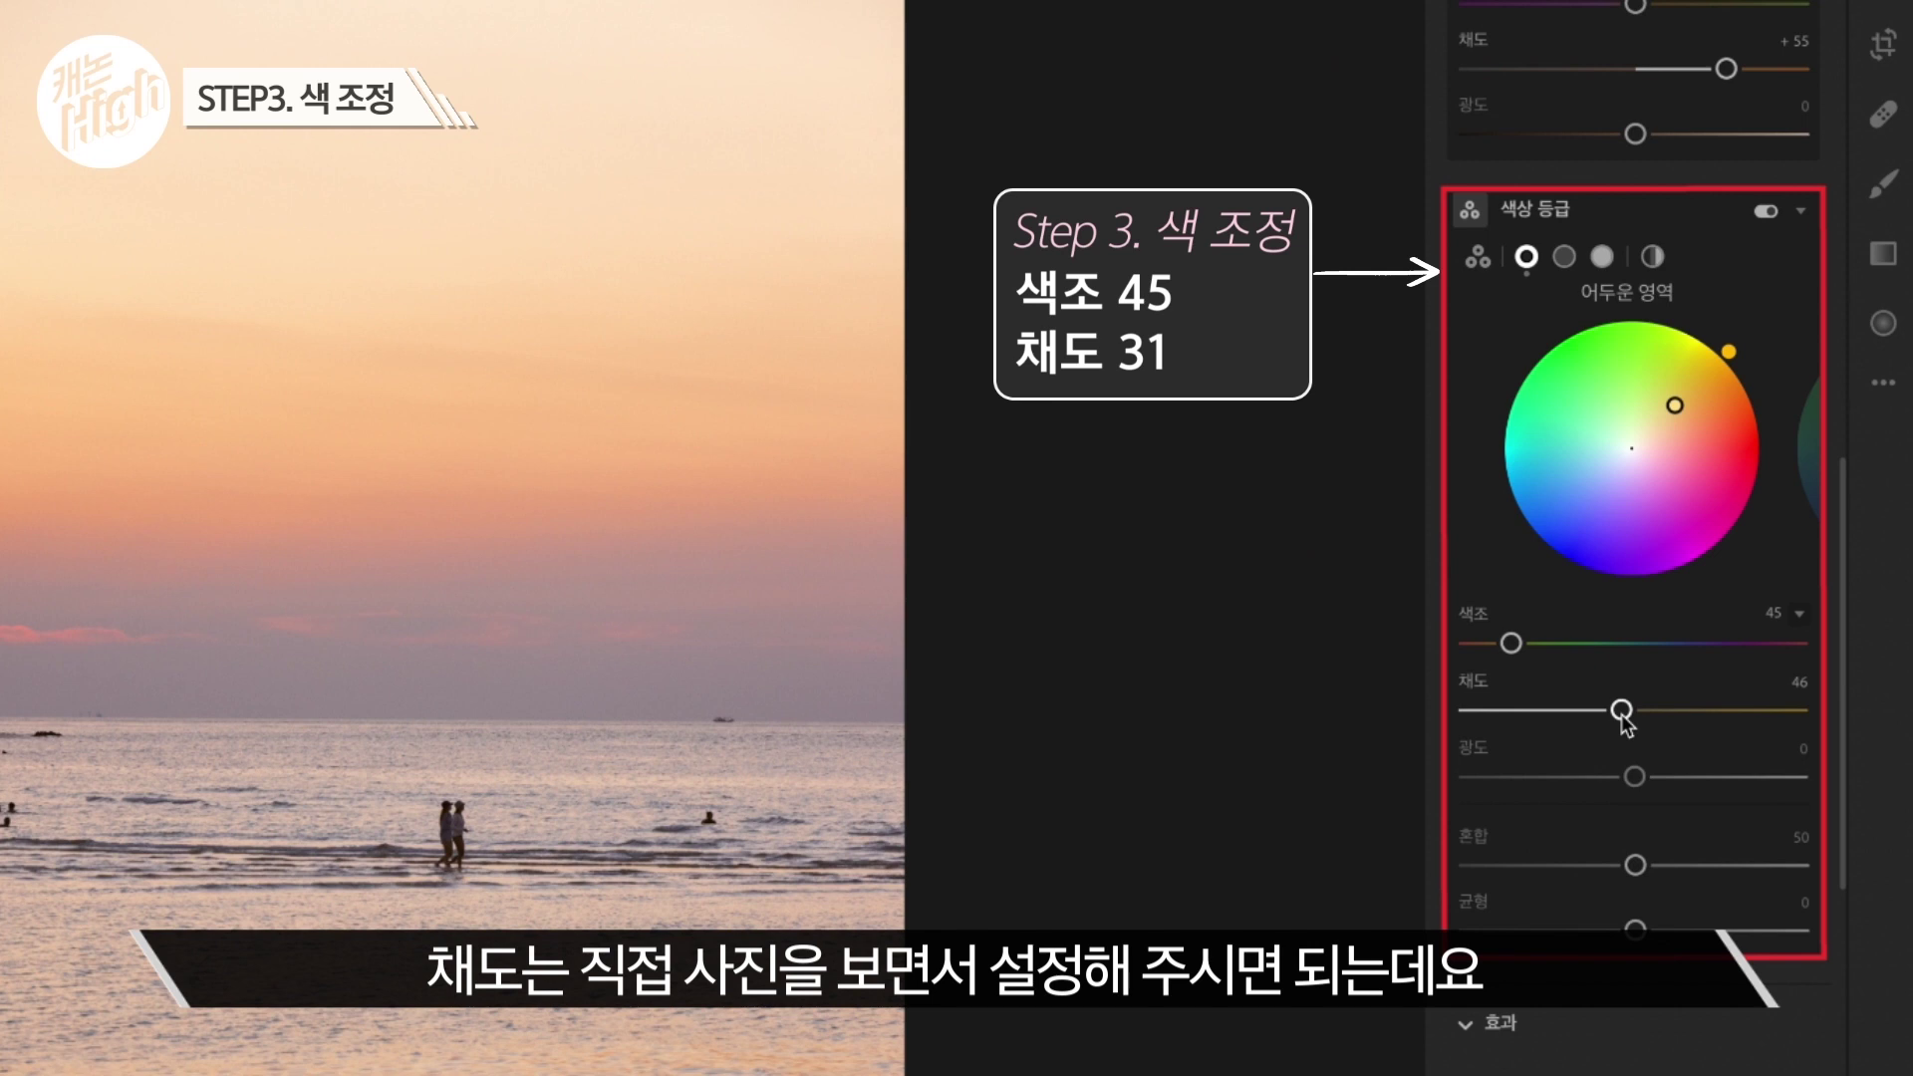
{"action": "left_click_drag", "start_coordinate": [1622, 711], "coordinate": [1766, 711]}
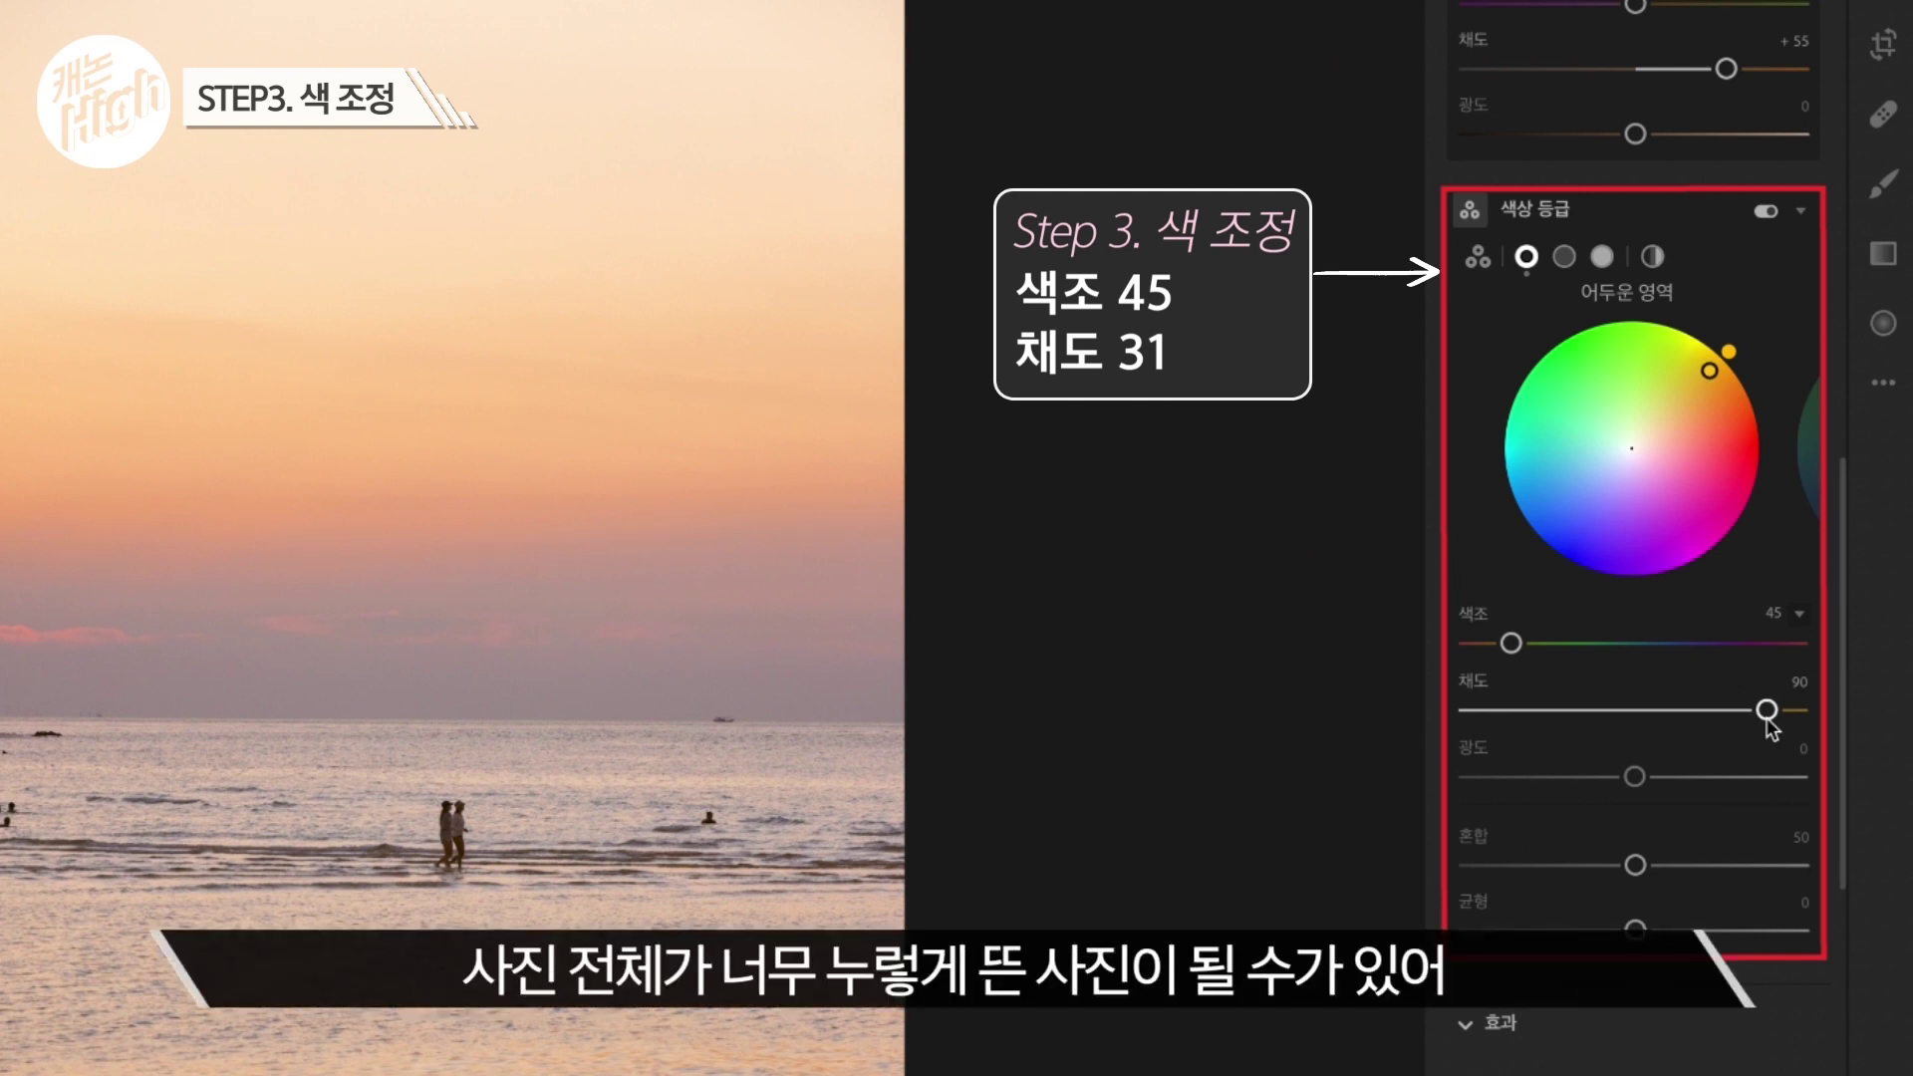
{"action": "left_click_drag", "start_coordinate": [1767, 710], "coordinate": [1571, 710]}
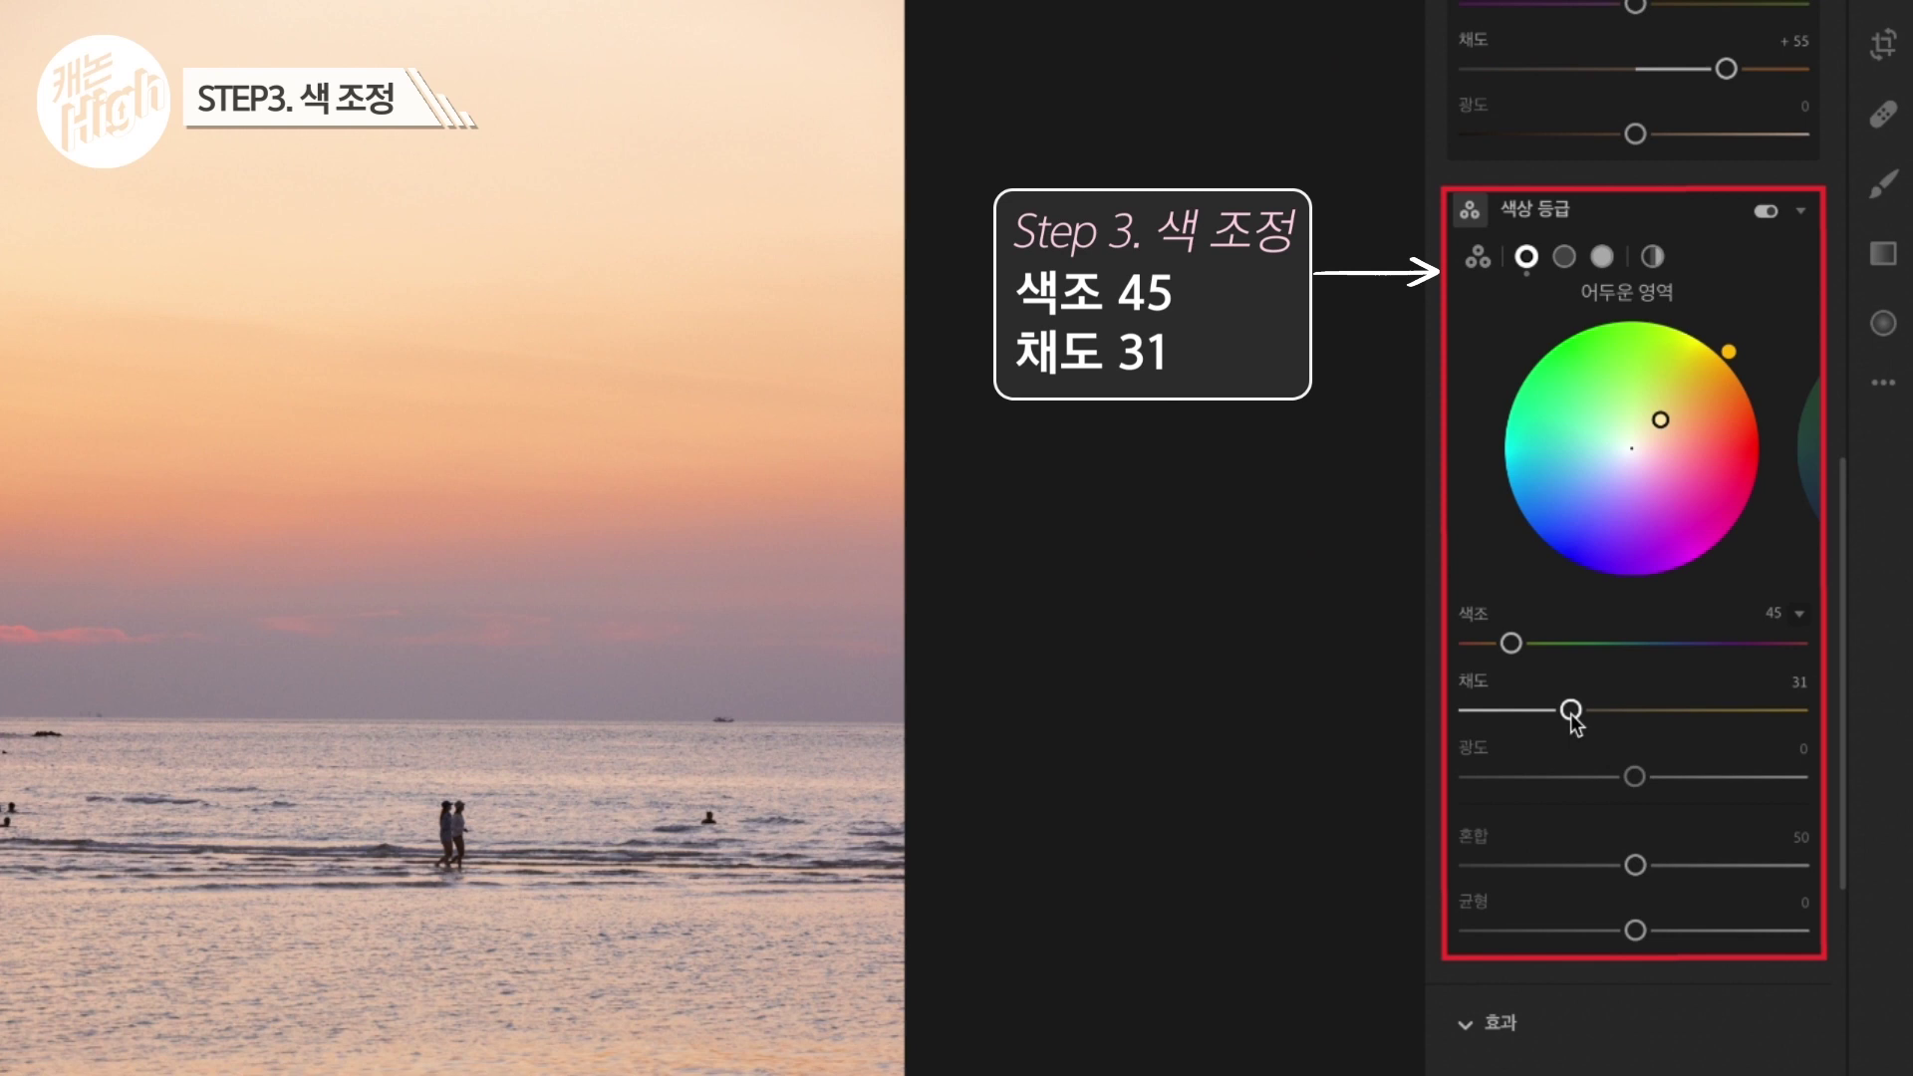
{"action": "left_click_drag", "start_coordinate": [1571, 711], "coordinate": [1569, 710]}
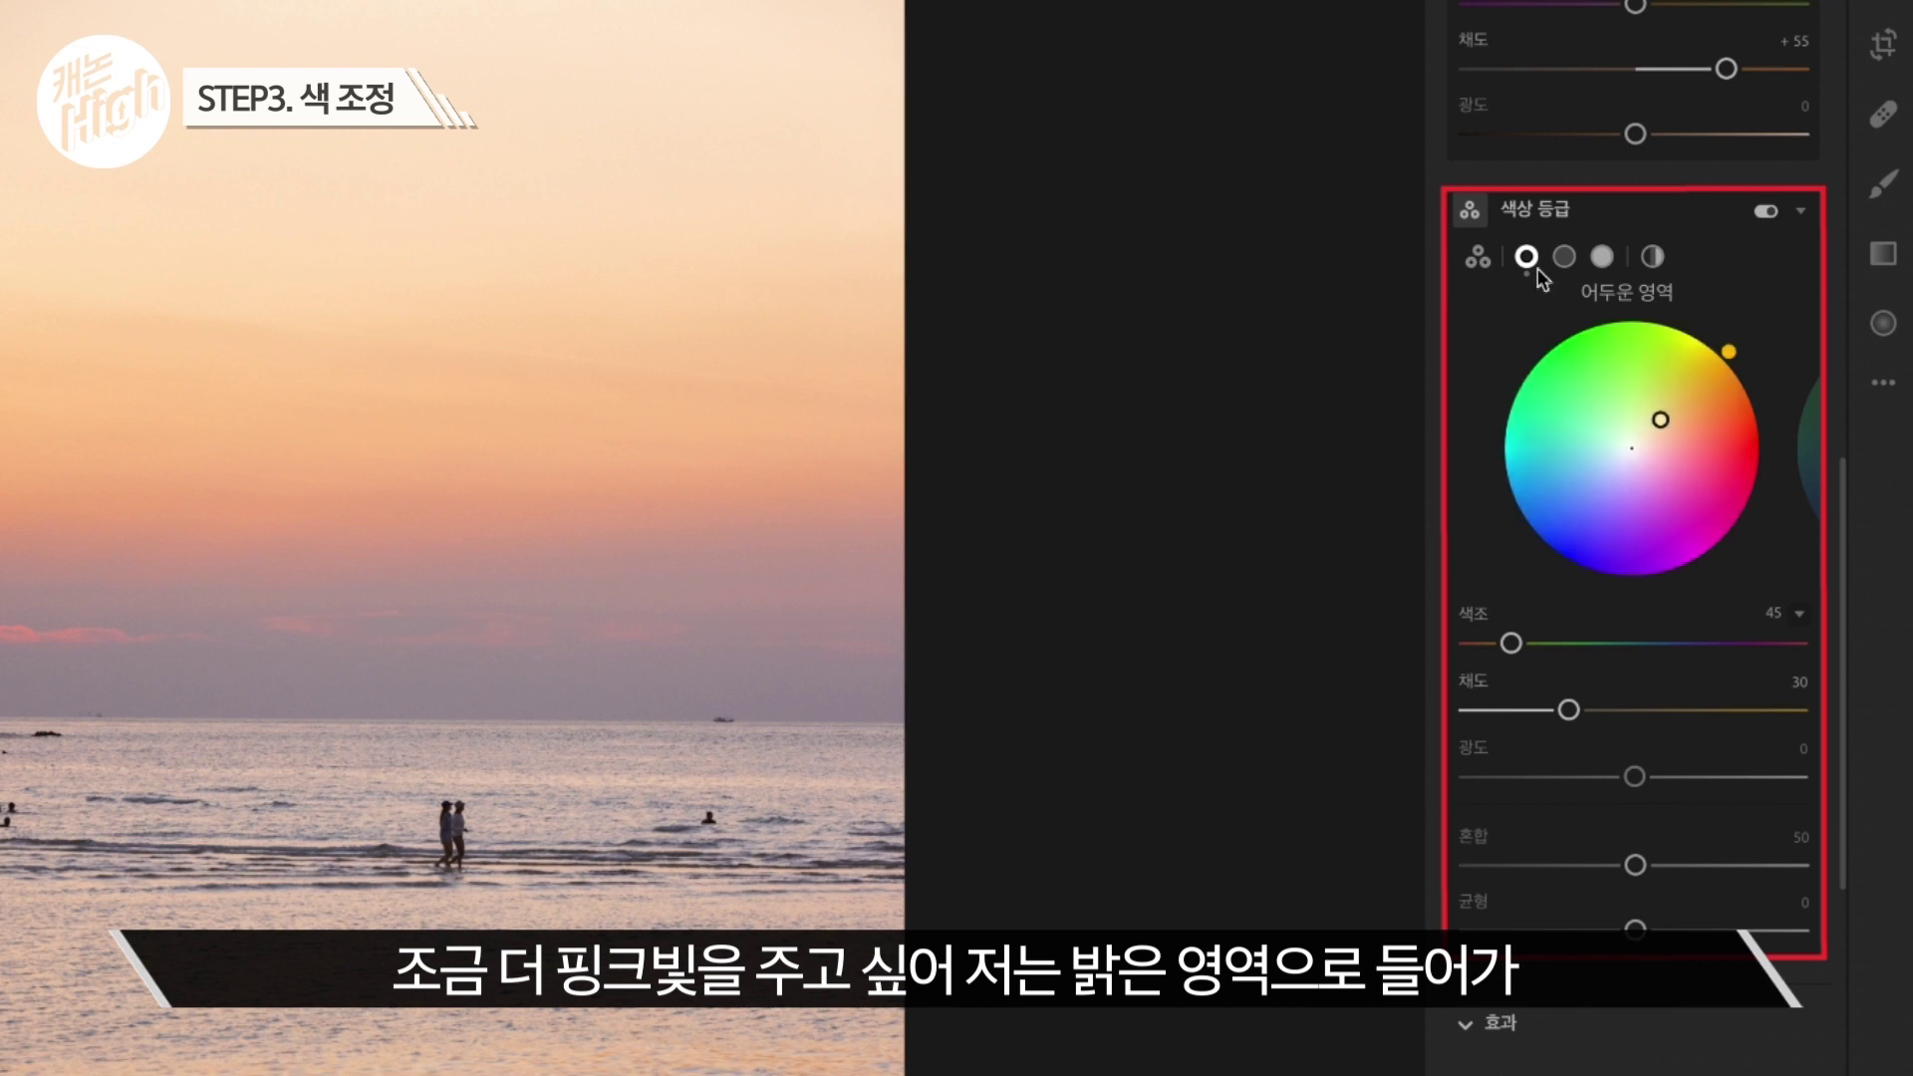
- Color grade the highlights with a pink tone at hue 330 and saturation 10
{"action": "left_click", "coordinate": [1604, 257]}
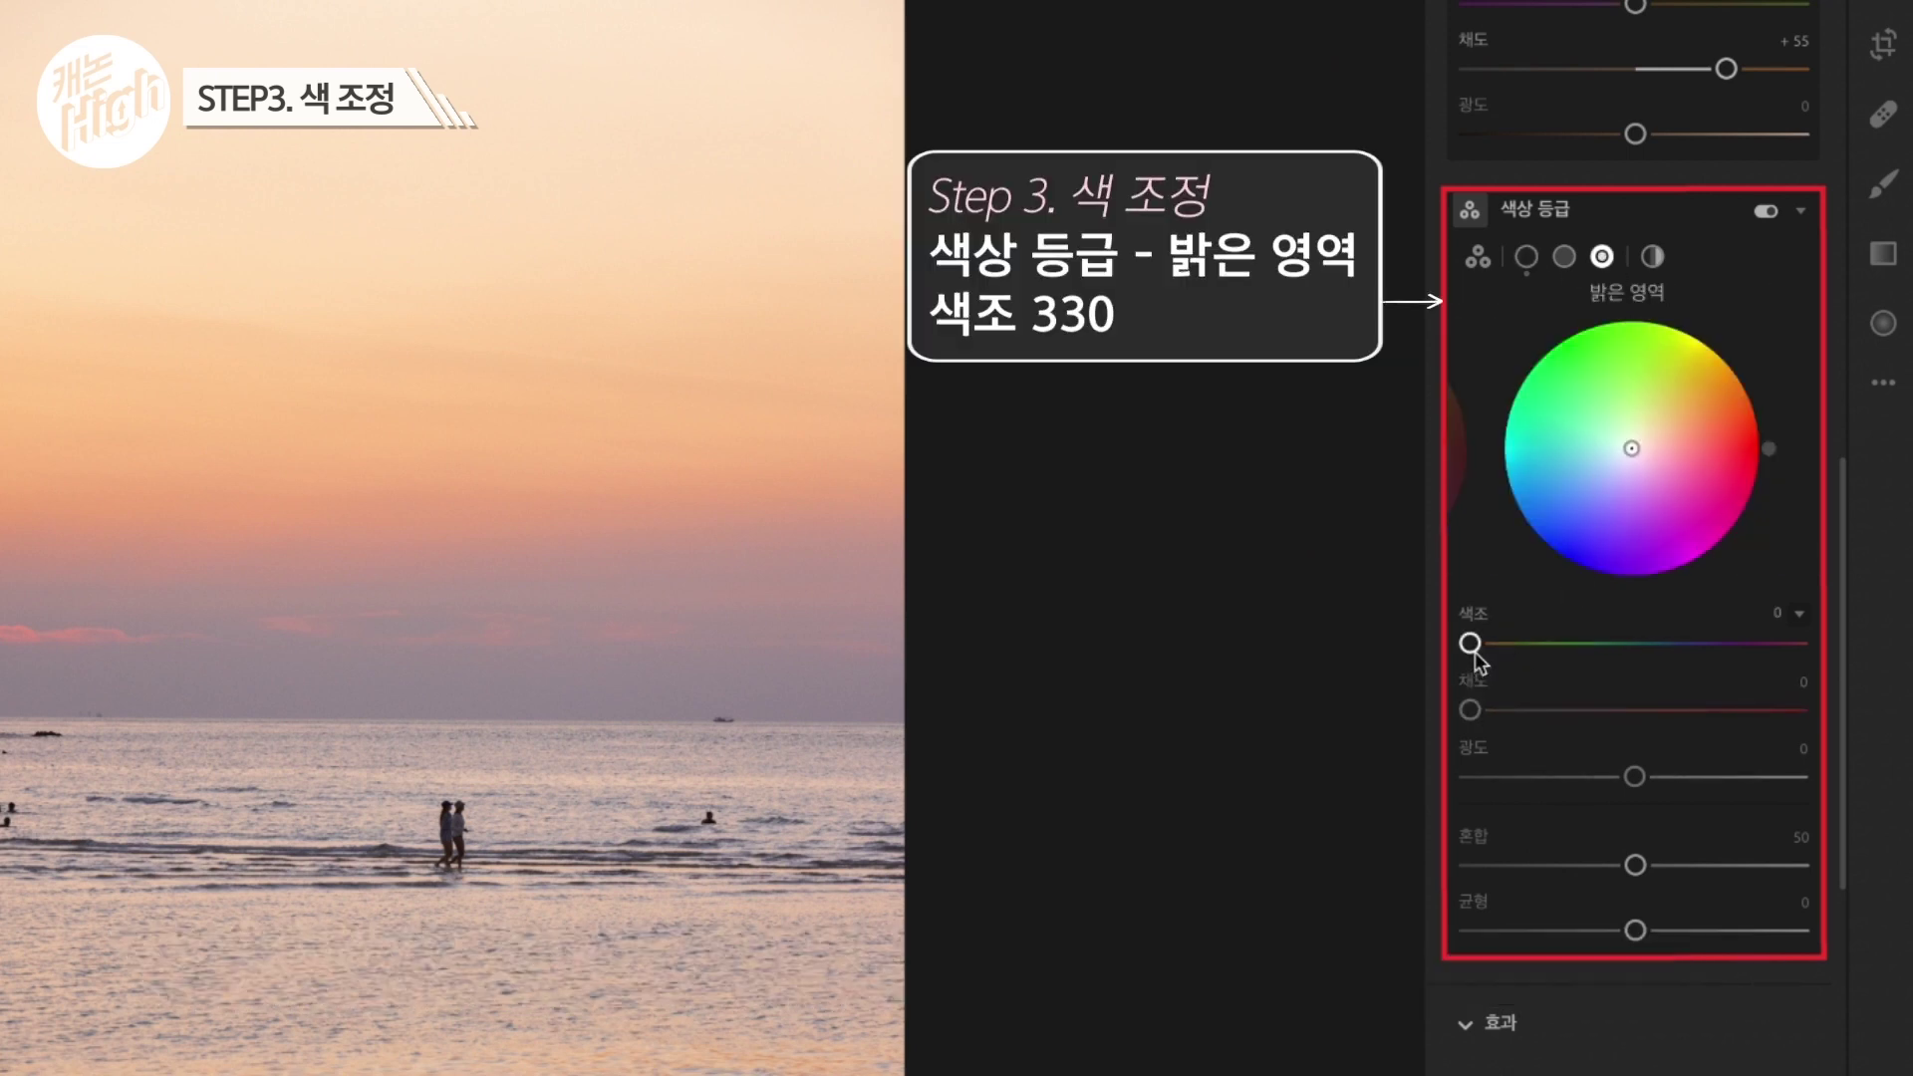
{"action": "left_click_drag", "start_coordinate": [1563, 653], "coordinate": [1774, 658]}
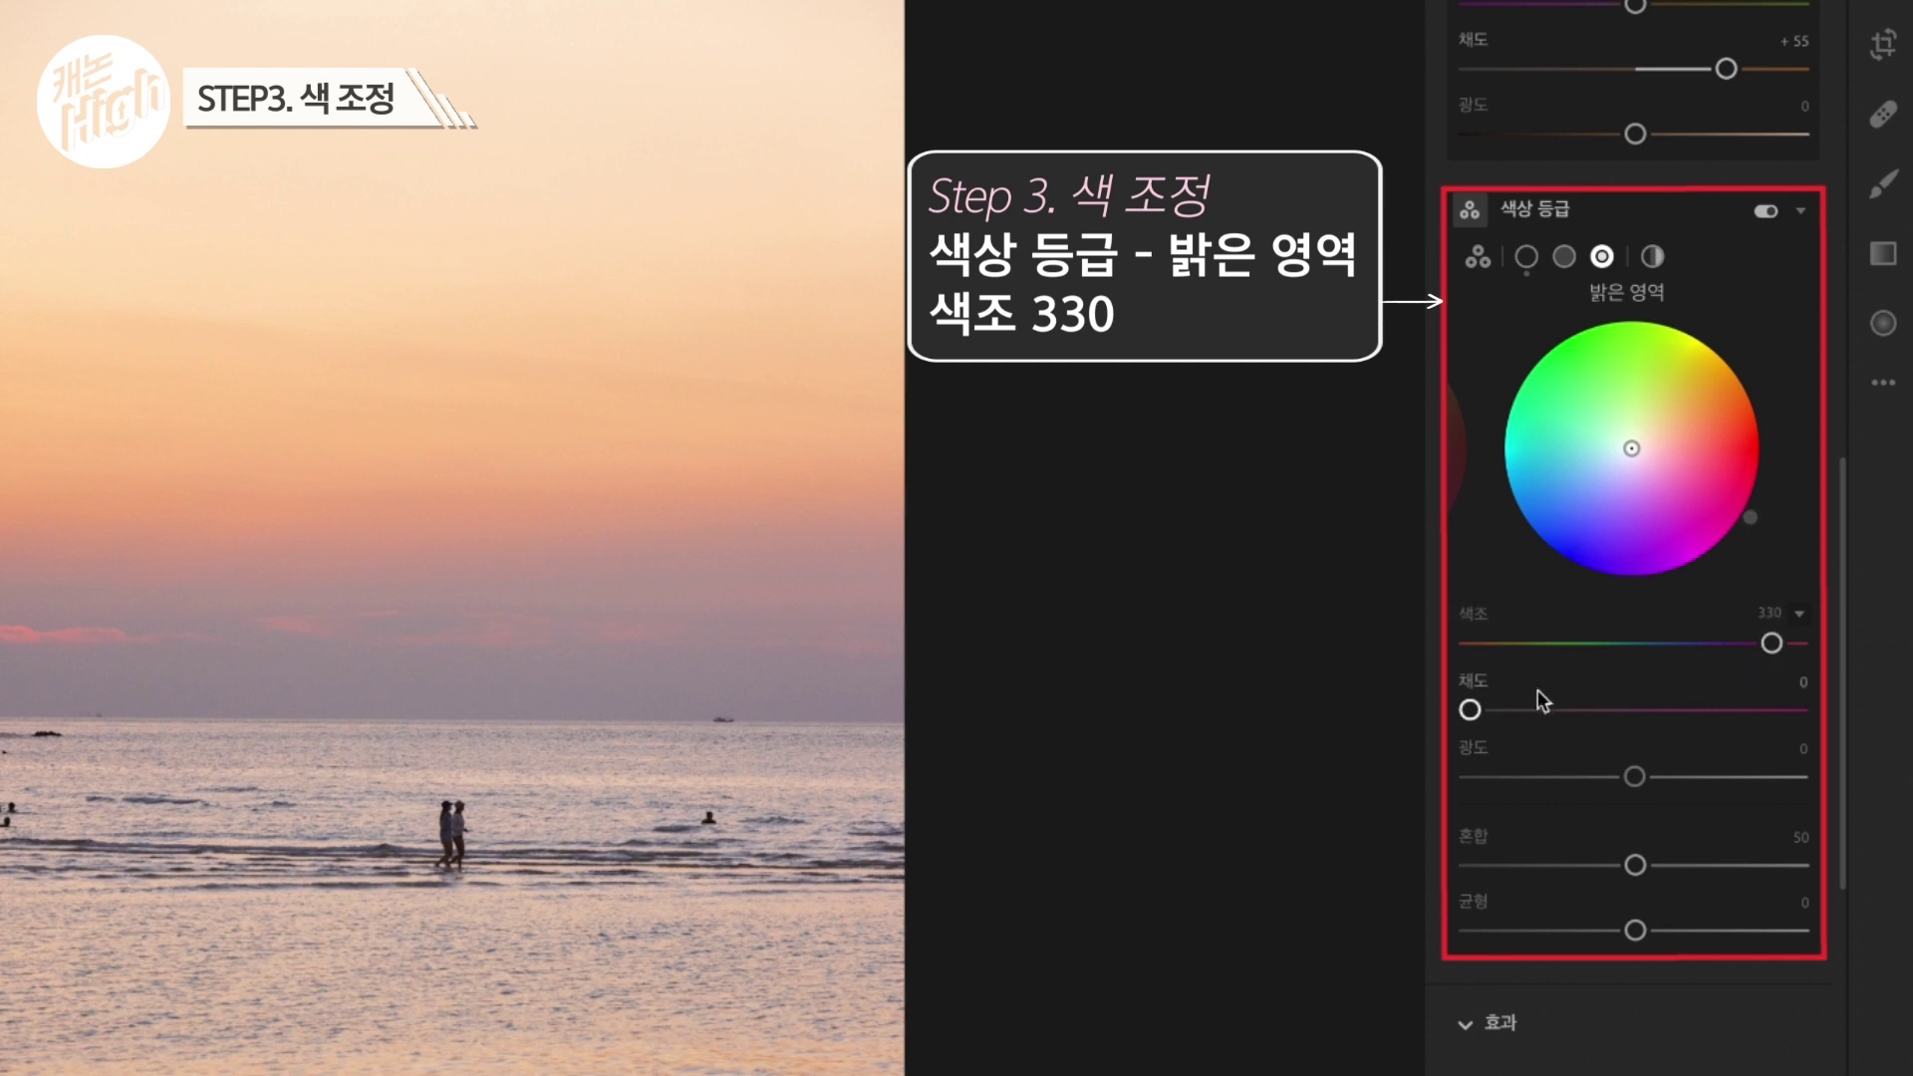
{"action": "left_click_drag", "start_coordinate": [1478, 712], "coordinate": [1519, 715]}
{"action": "left_click_drag", "start_coordinate": [1510, 713], "coordinate": [1636, 719]}
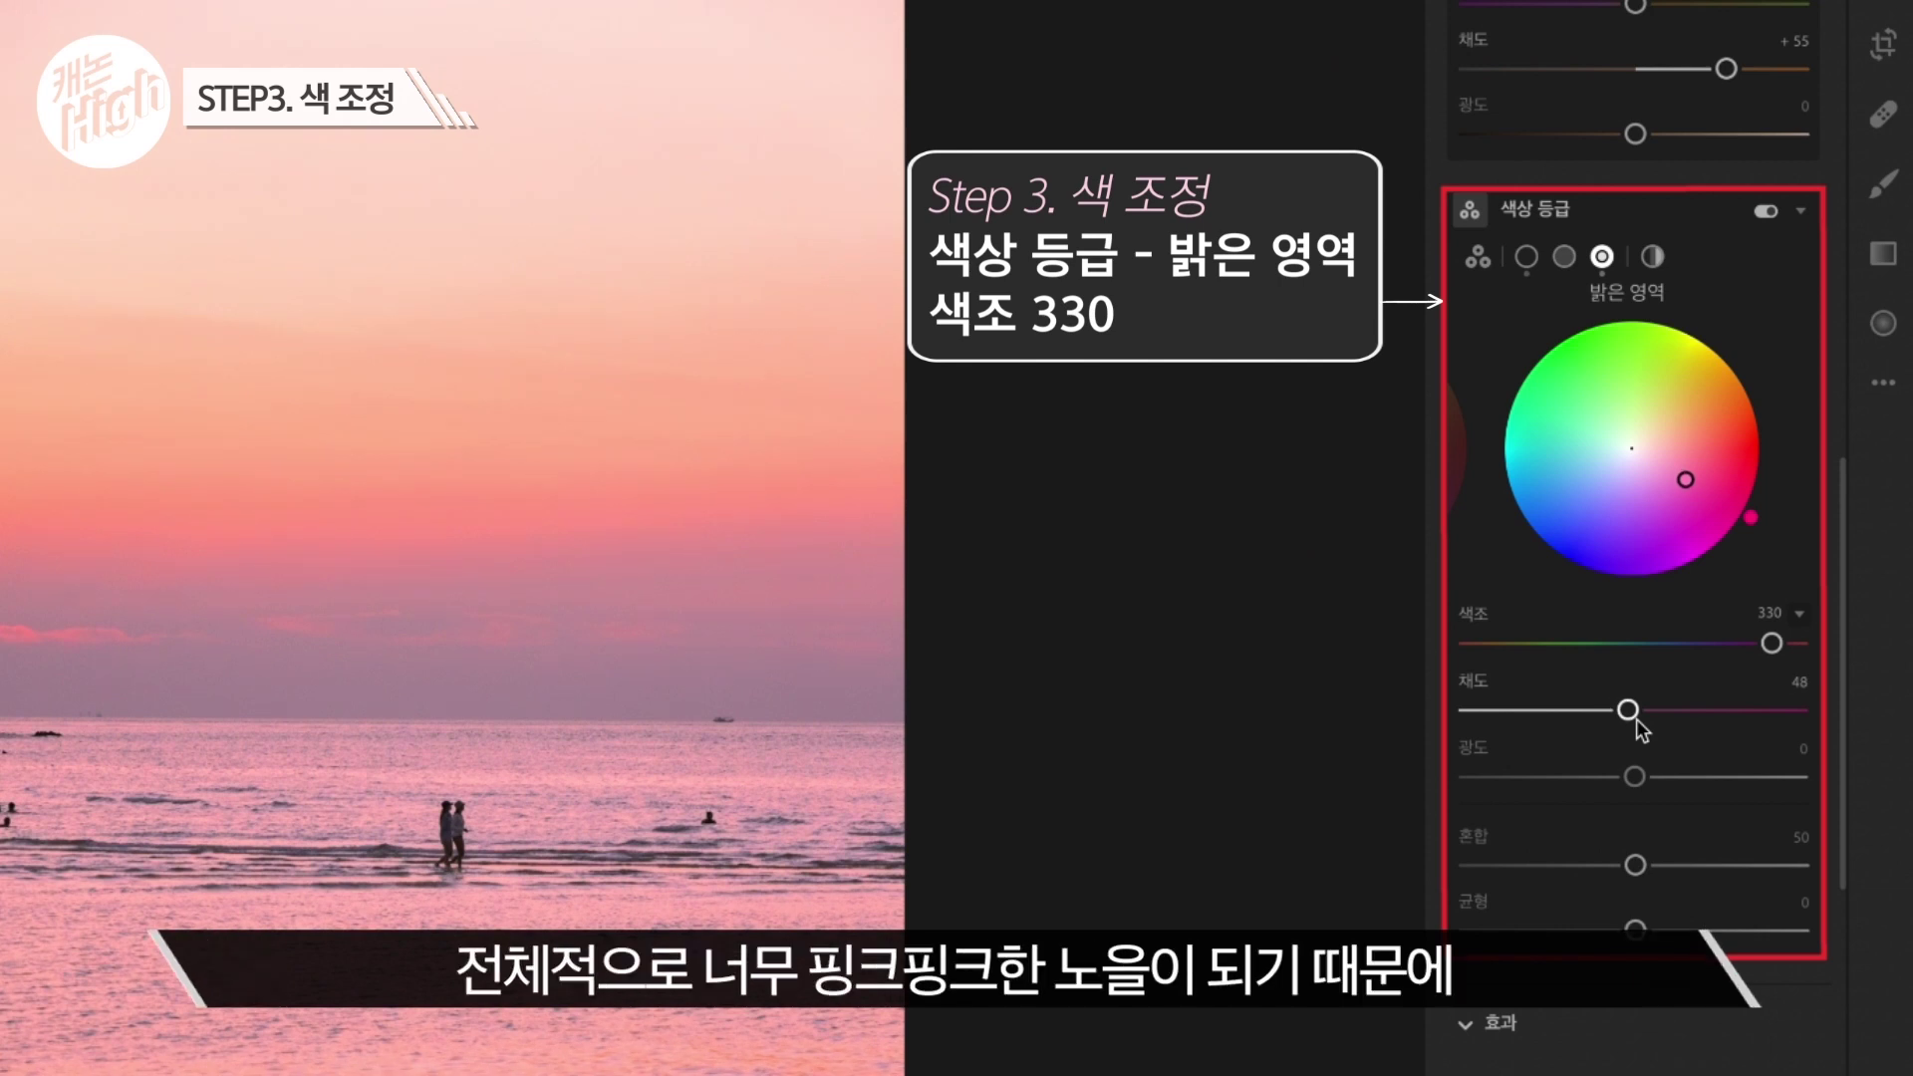
{"action": "left_click_drag", "start_coordinate": [1636, 720], "coordinate": [1508, 716]}
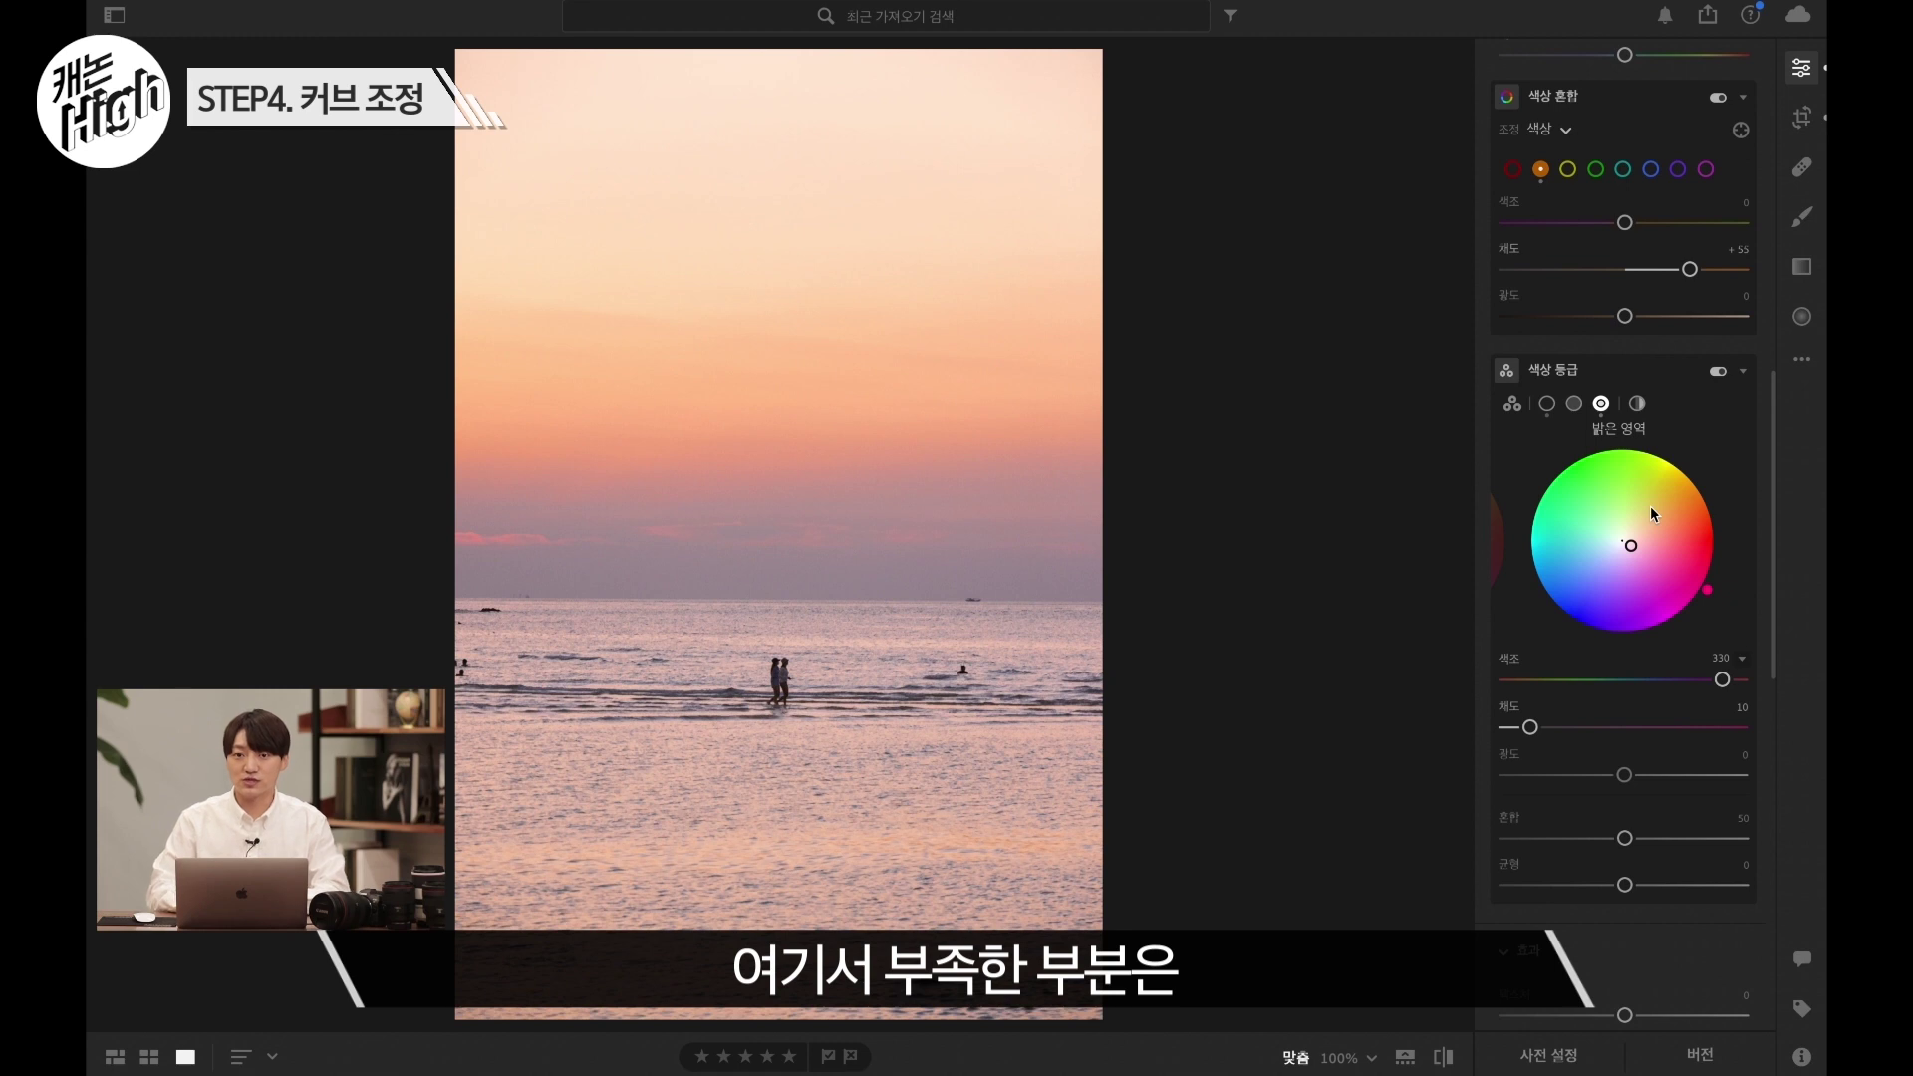
- Anchor the green point curve at its lower-left grid intersection and lower its white end point to an output of 94.1
{"action": "scroll", "coordinate": [1658, 464], "scroll_direction": "up", "scroll_amount": 10}
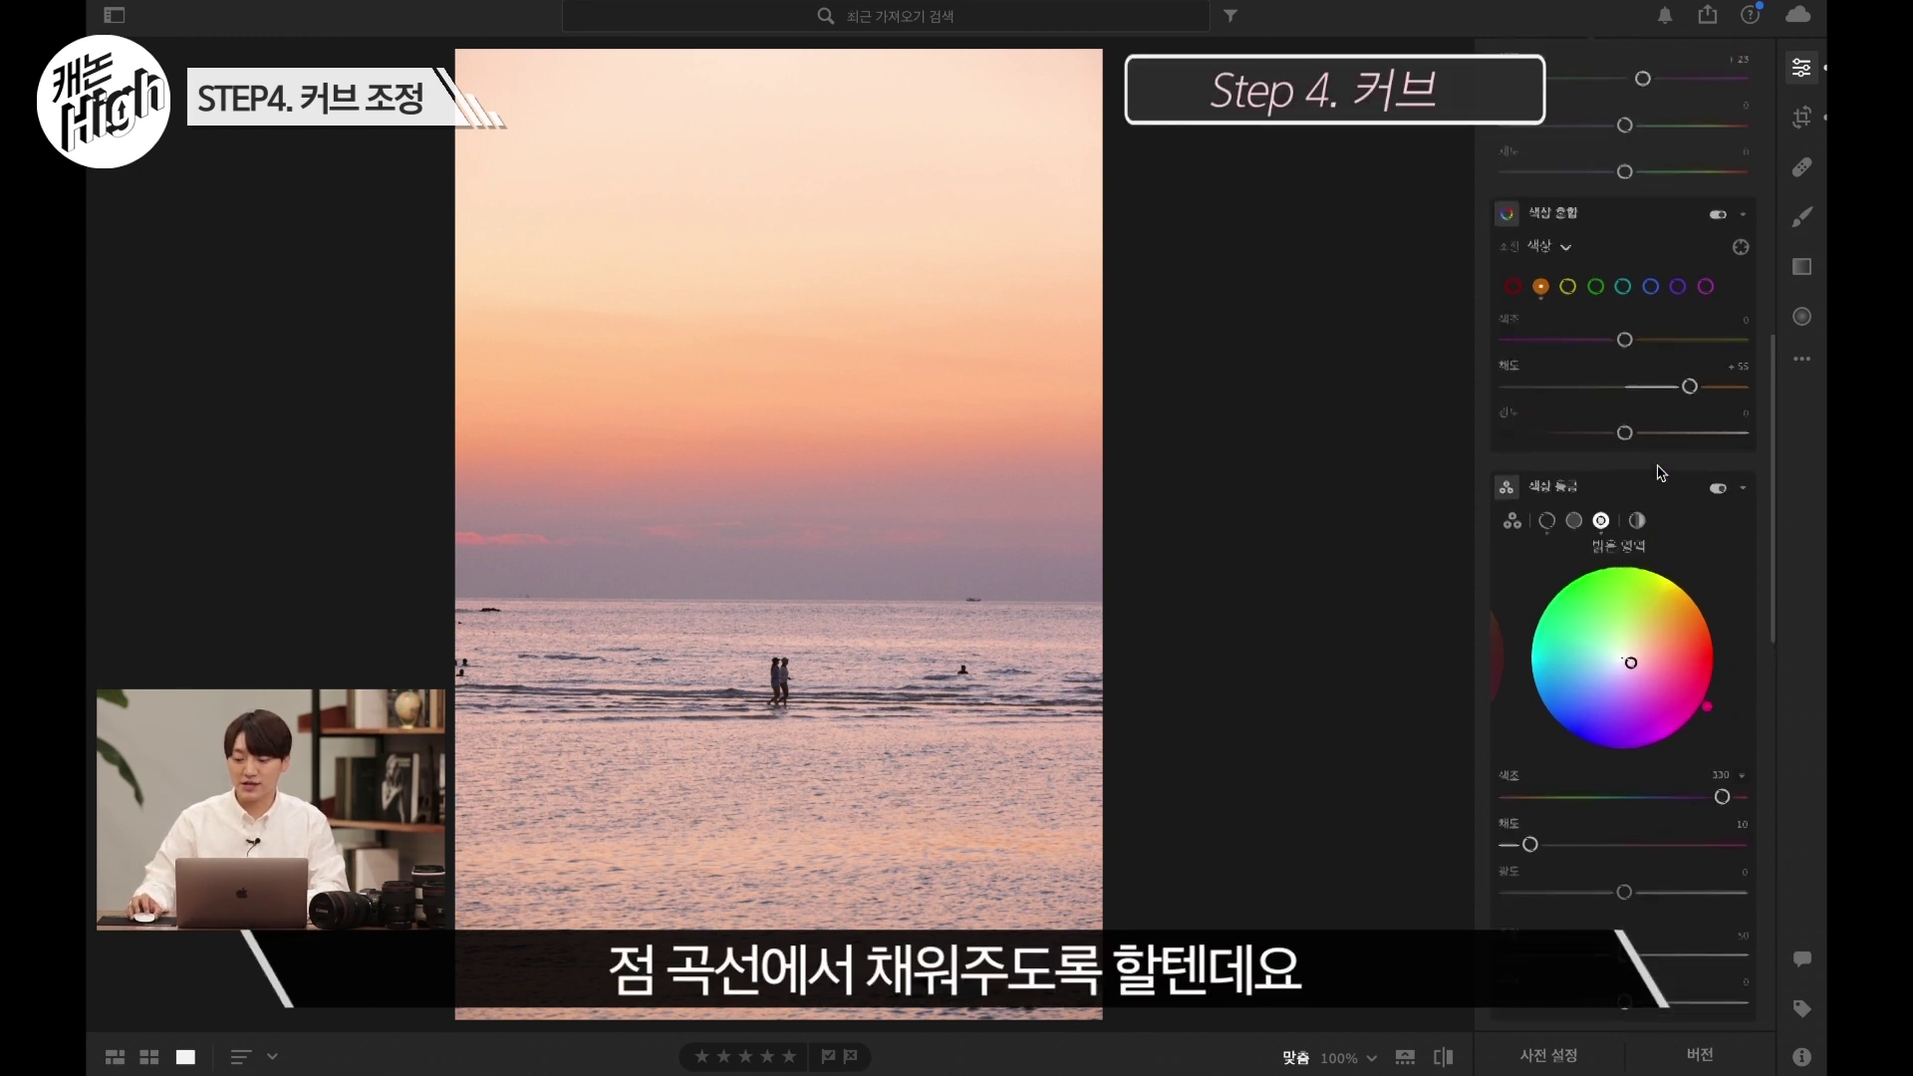
{"action": "scroll", "coordinate": [1661, 472], "scroll_direction": "up", "scroll_amount": 5}
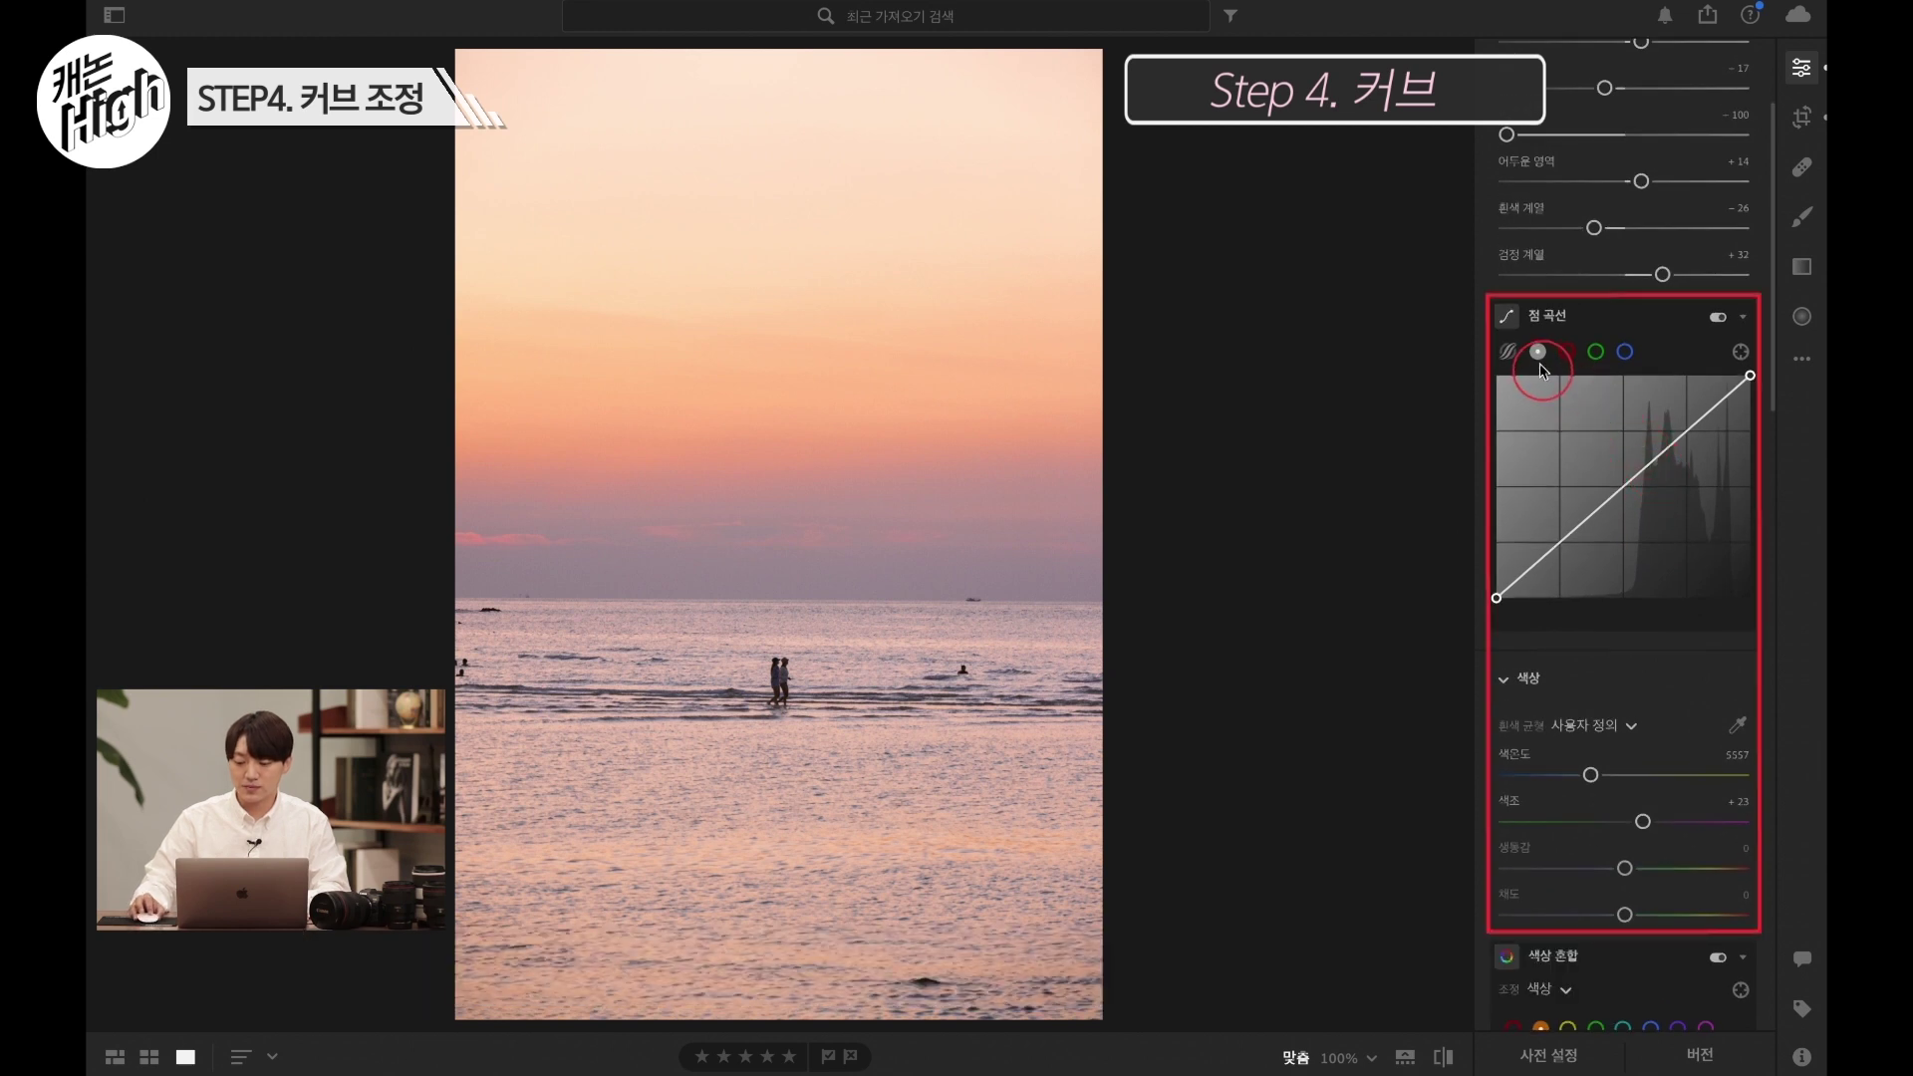
{"action": "left_click", "coordinate": [1567, 355]}
{"action": "left_click", "coordinate": [1595, 355]}
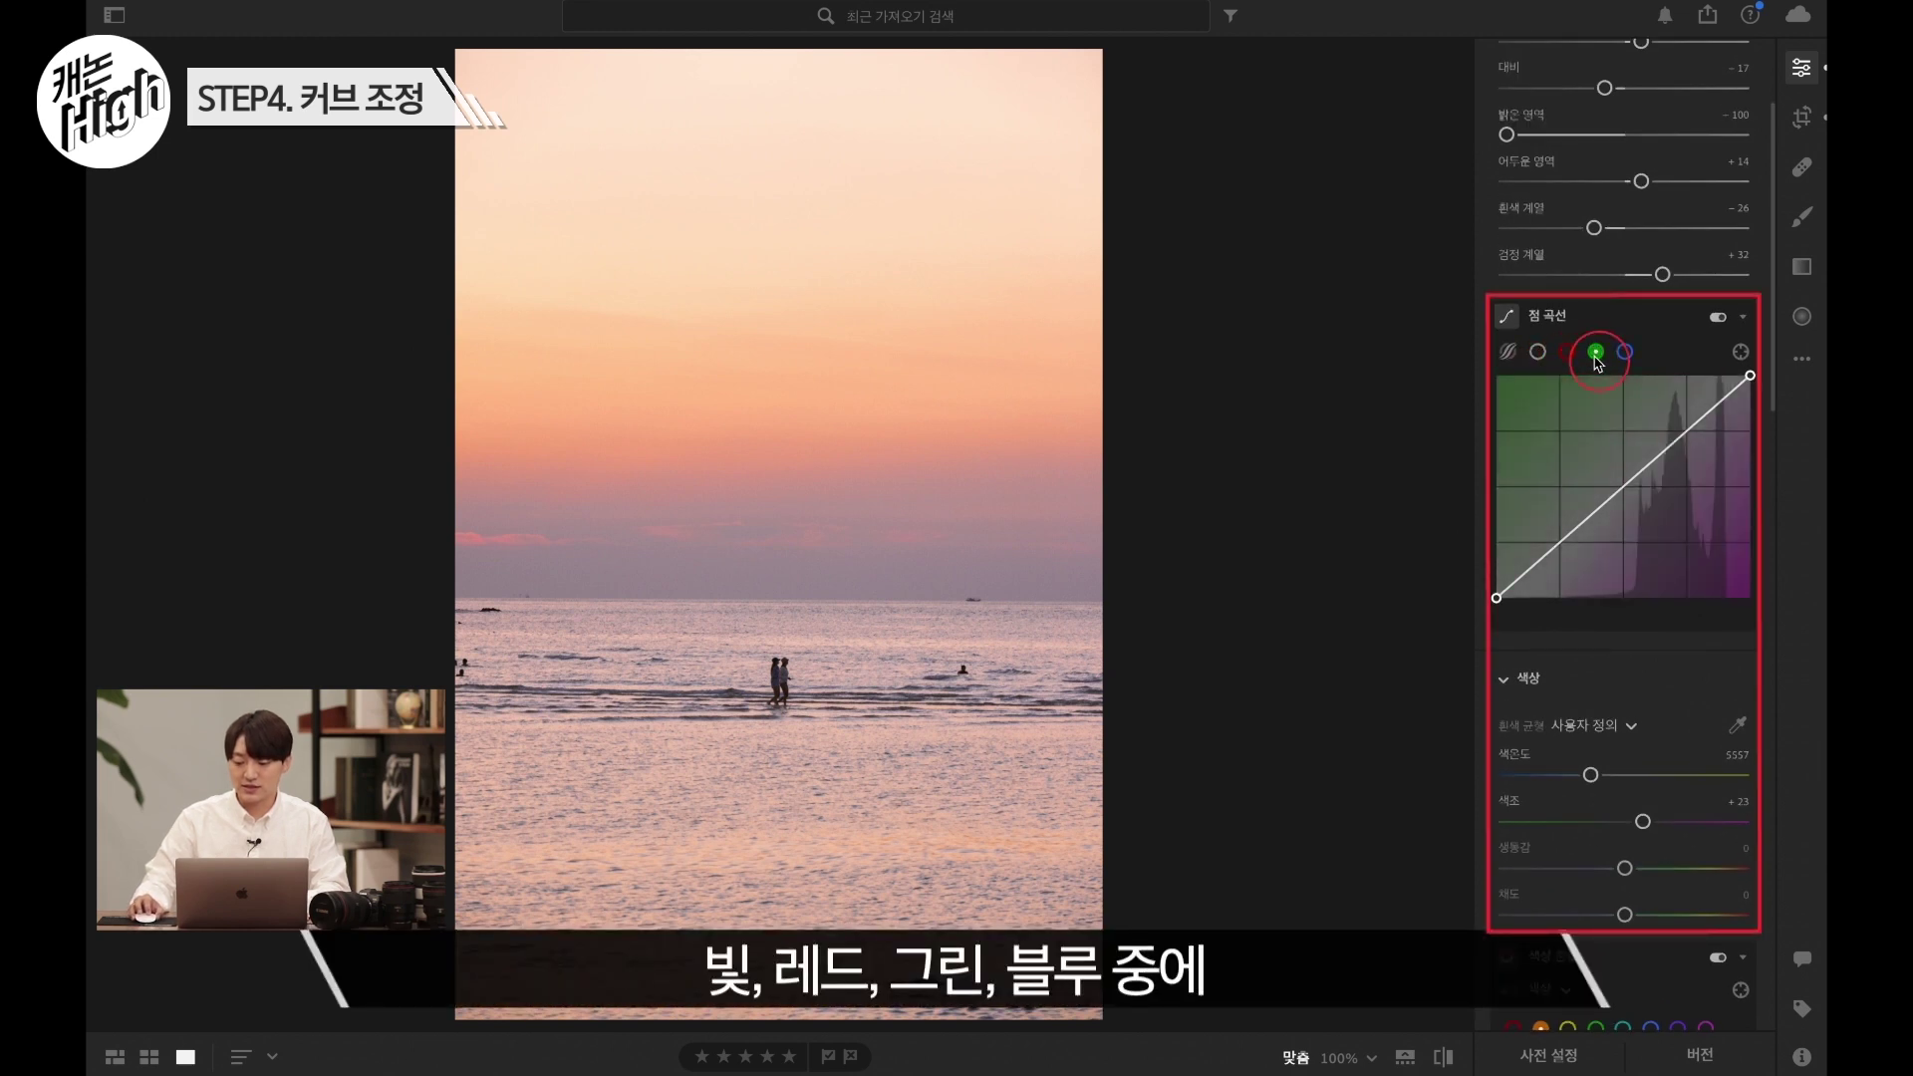
{"action": "left_click", "coordinate": [1625, 354]}
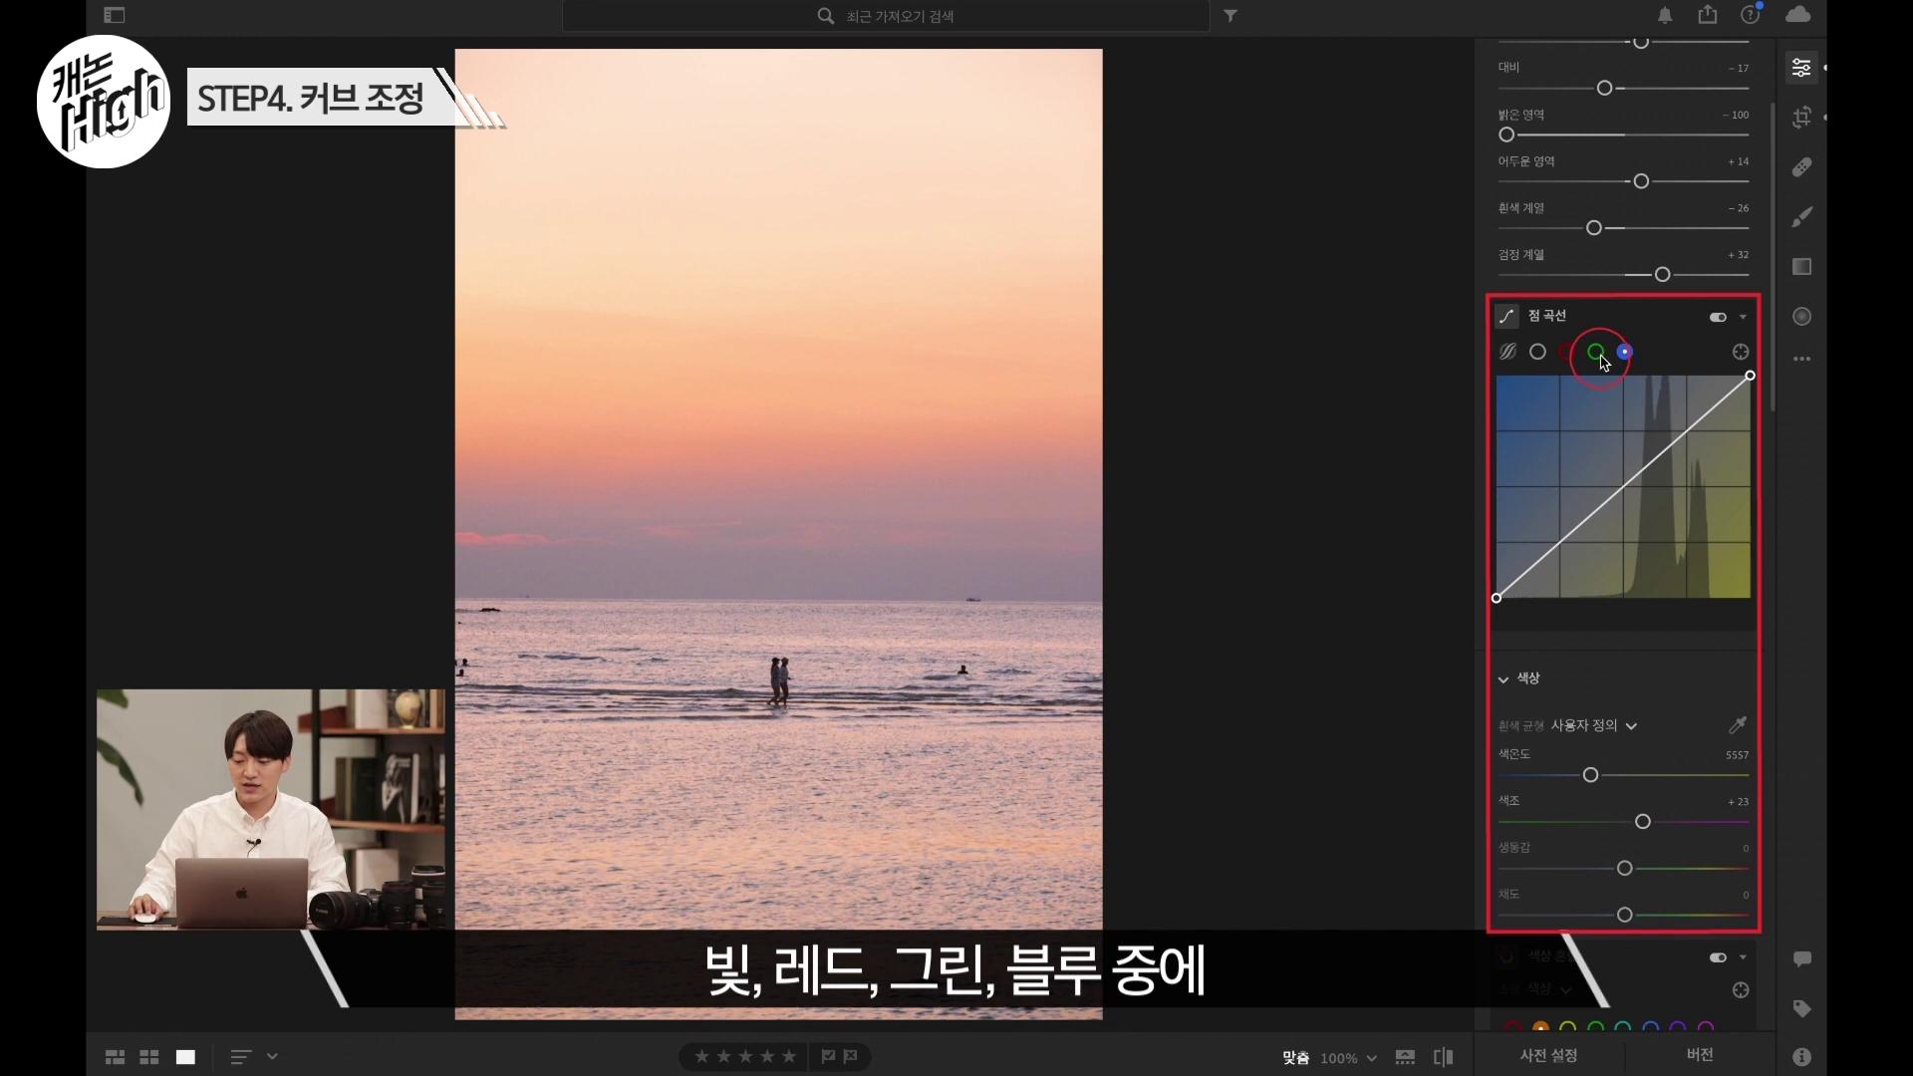
{"action": "left_click", "coordinate": [1597, 354]}
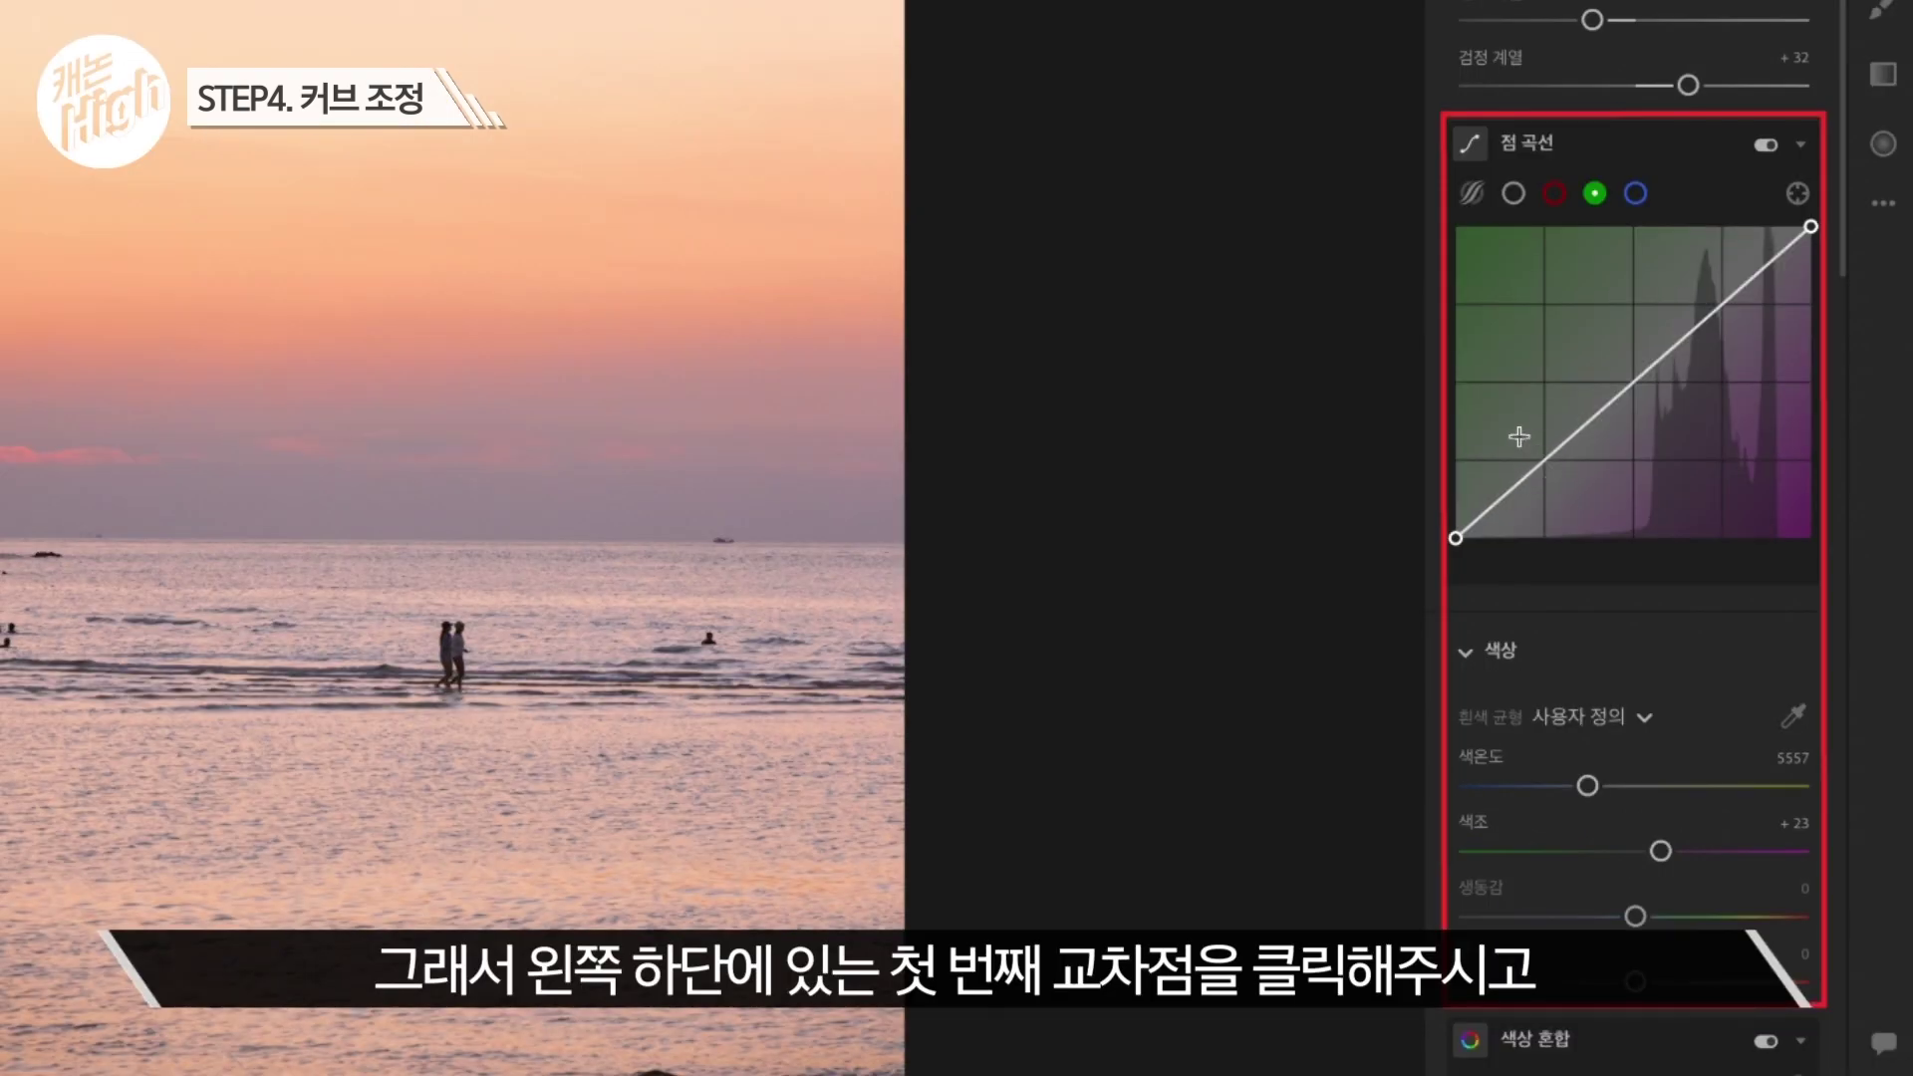
{"action": "left_click", "coordinate": [1548, 465]}
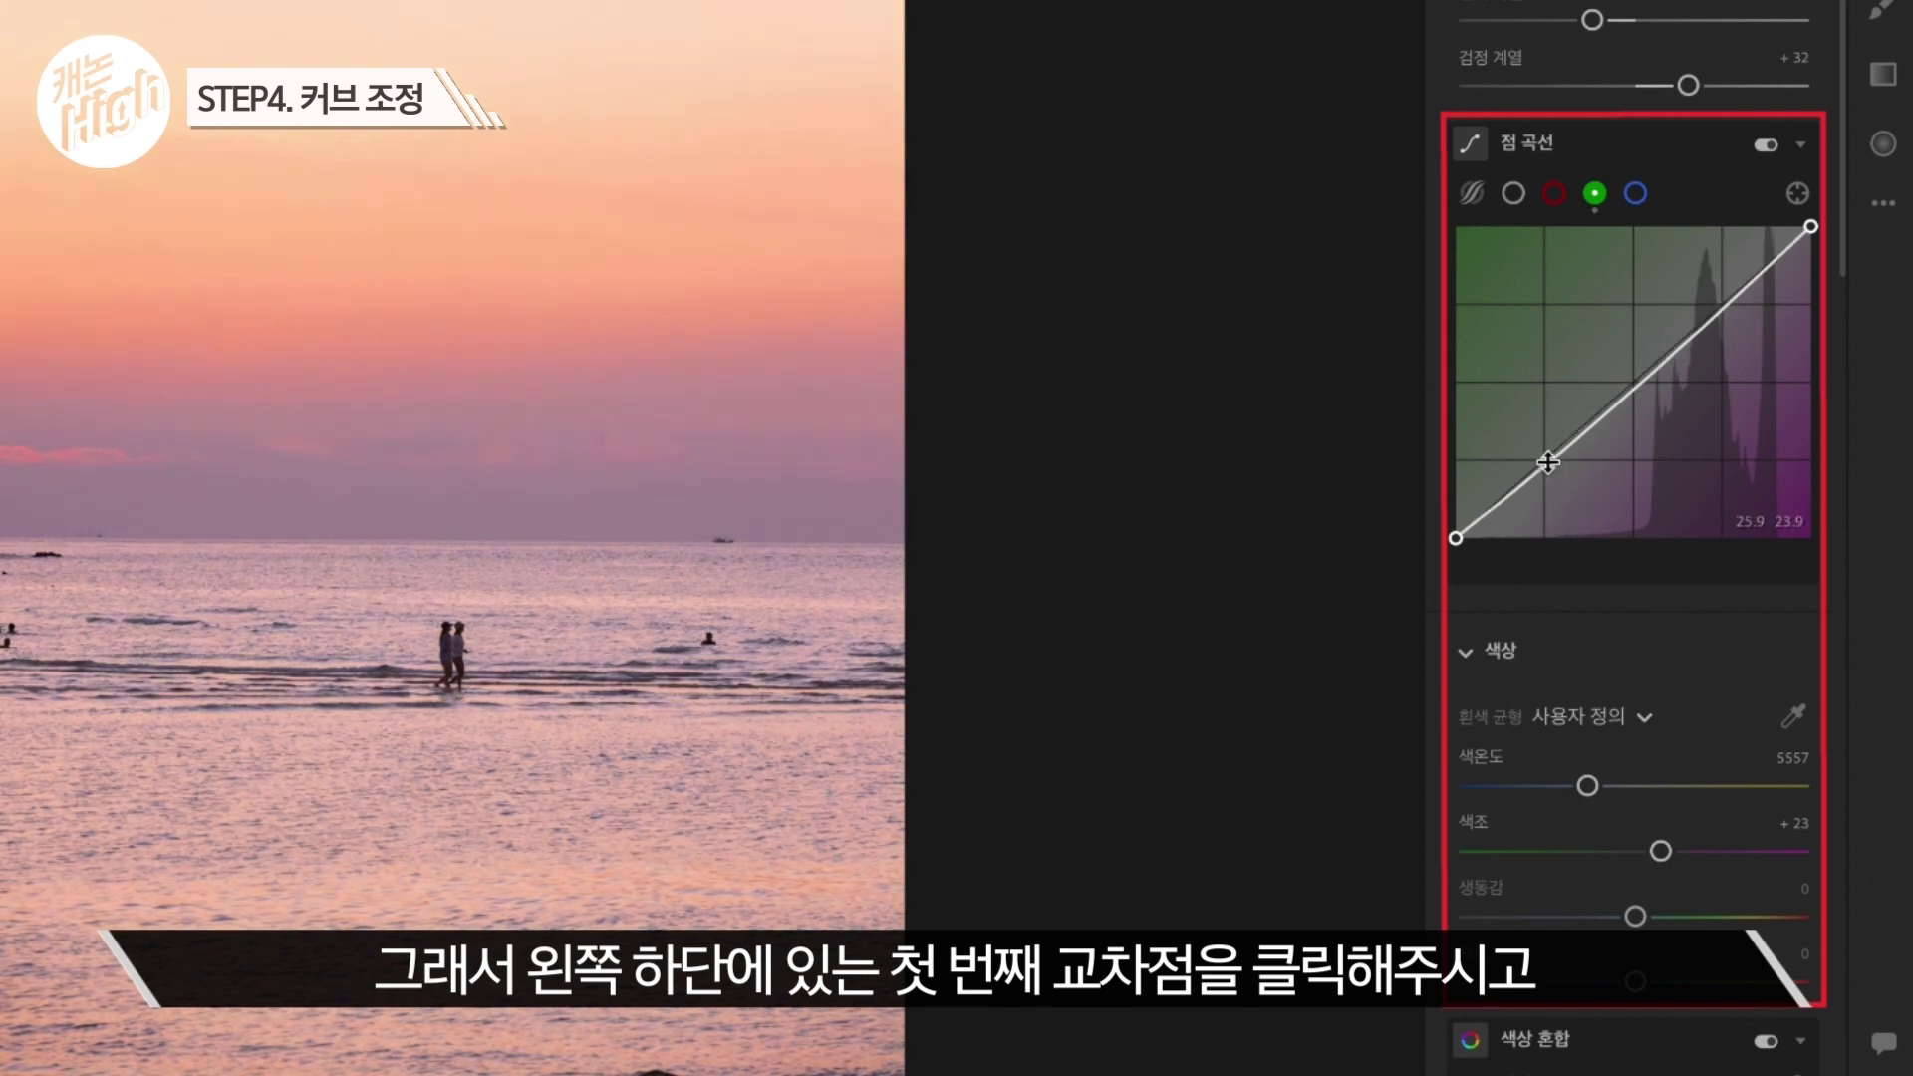
{"action": "left_click_drag", "start_coordinate": [1548, 465], "coordinate": [1547, 461]}
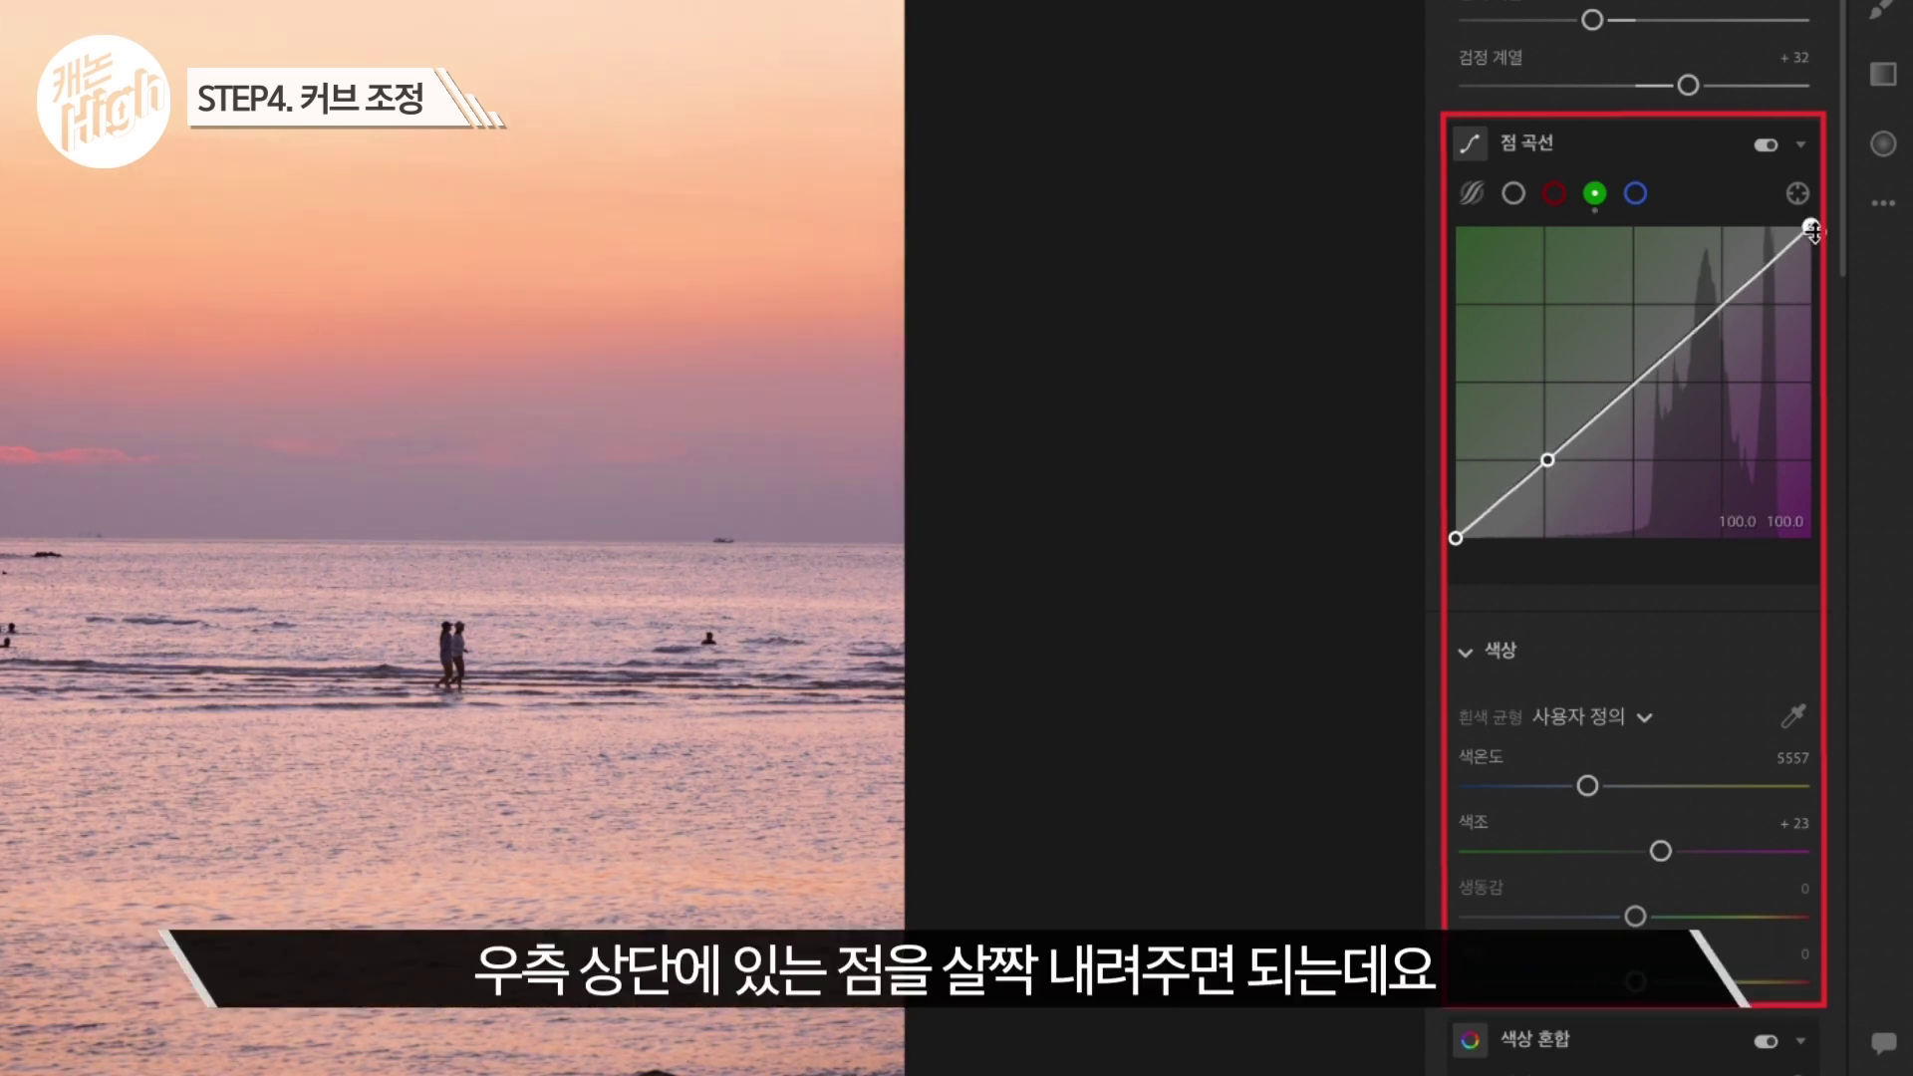
{"action": "left_click_drag", "start_coordinate": [1812, 227], "coordinate": [1812, 245]}
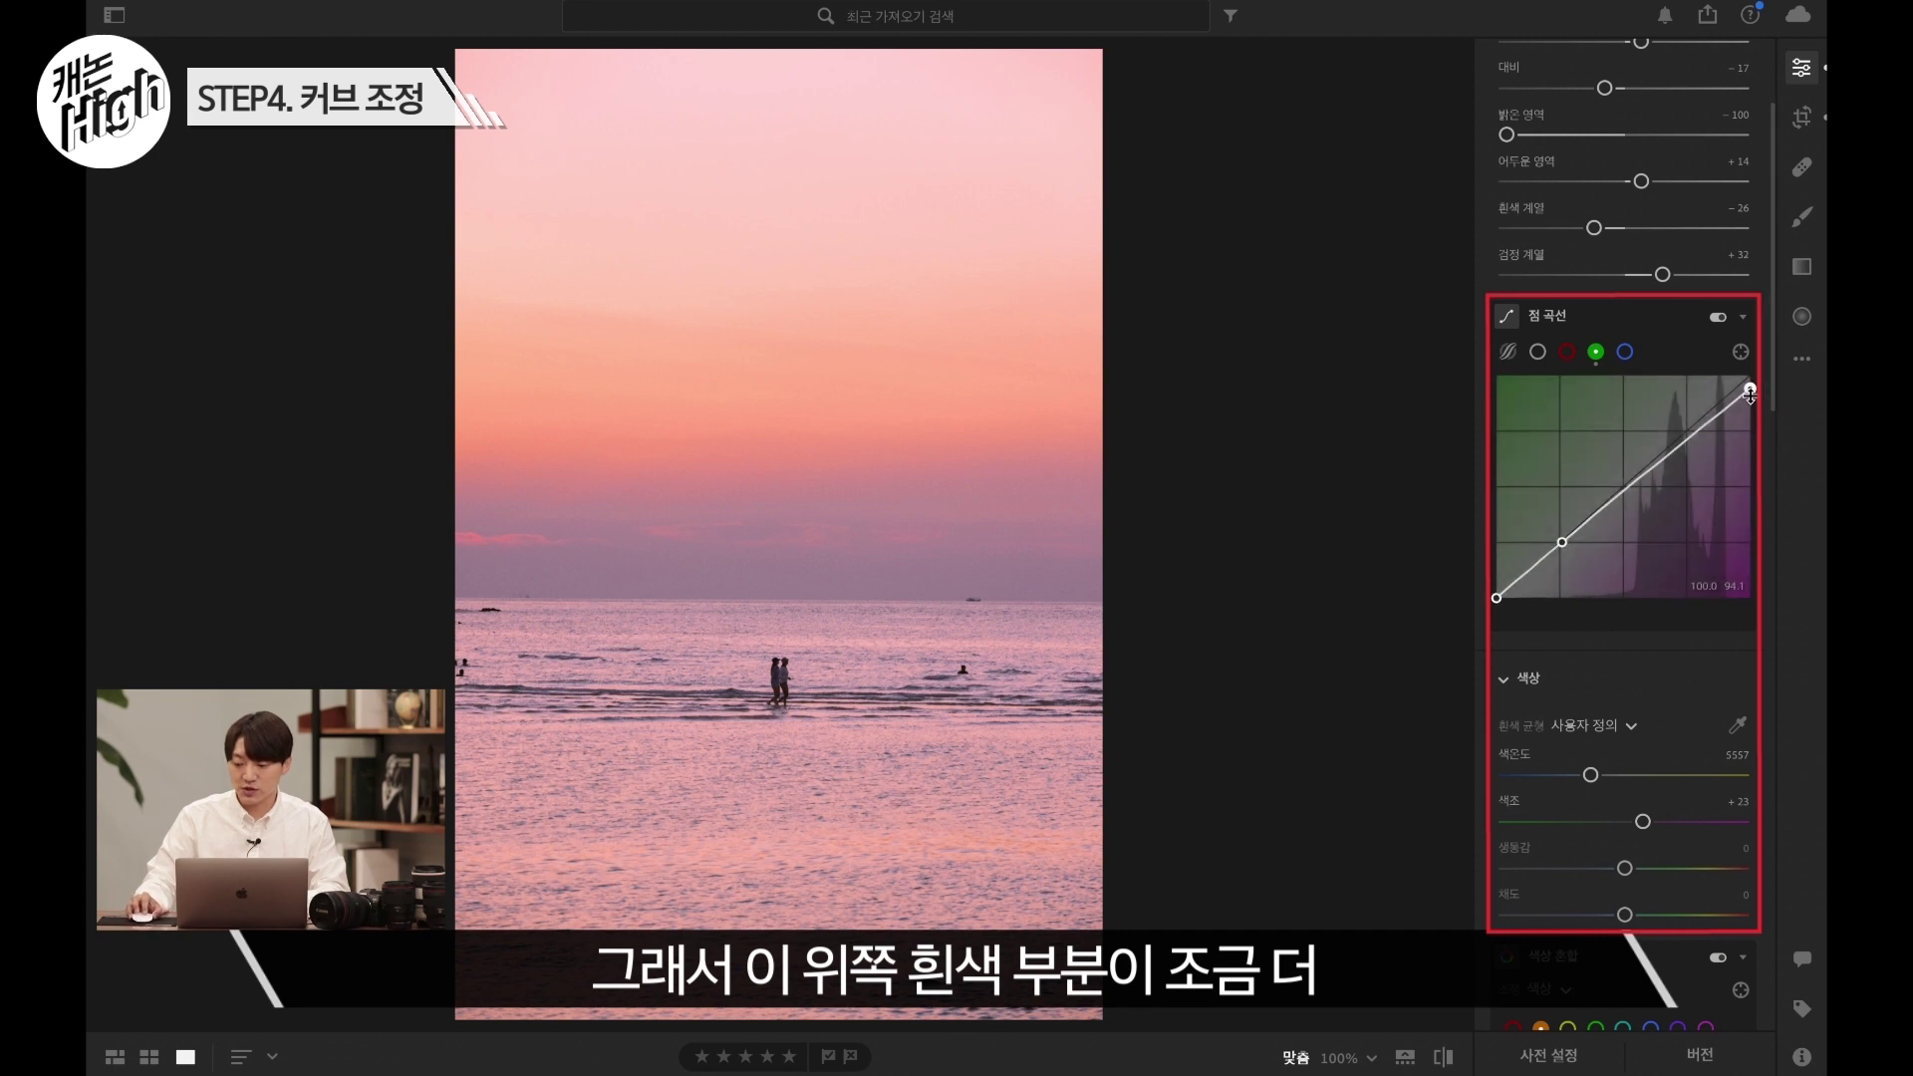
- Fine-tune the green point curve by readjusting its white end point and adding a slight upward bend in the highlights
{"action": "left_click_drag", "start_coordinate": [1749, 393], "coordinate": [1750, 379]}
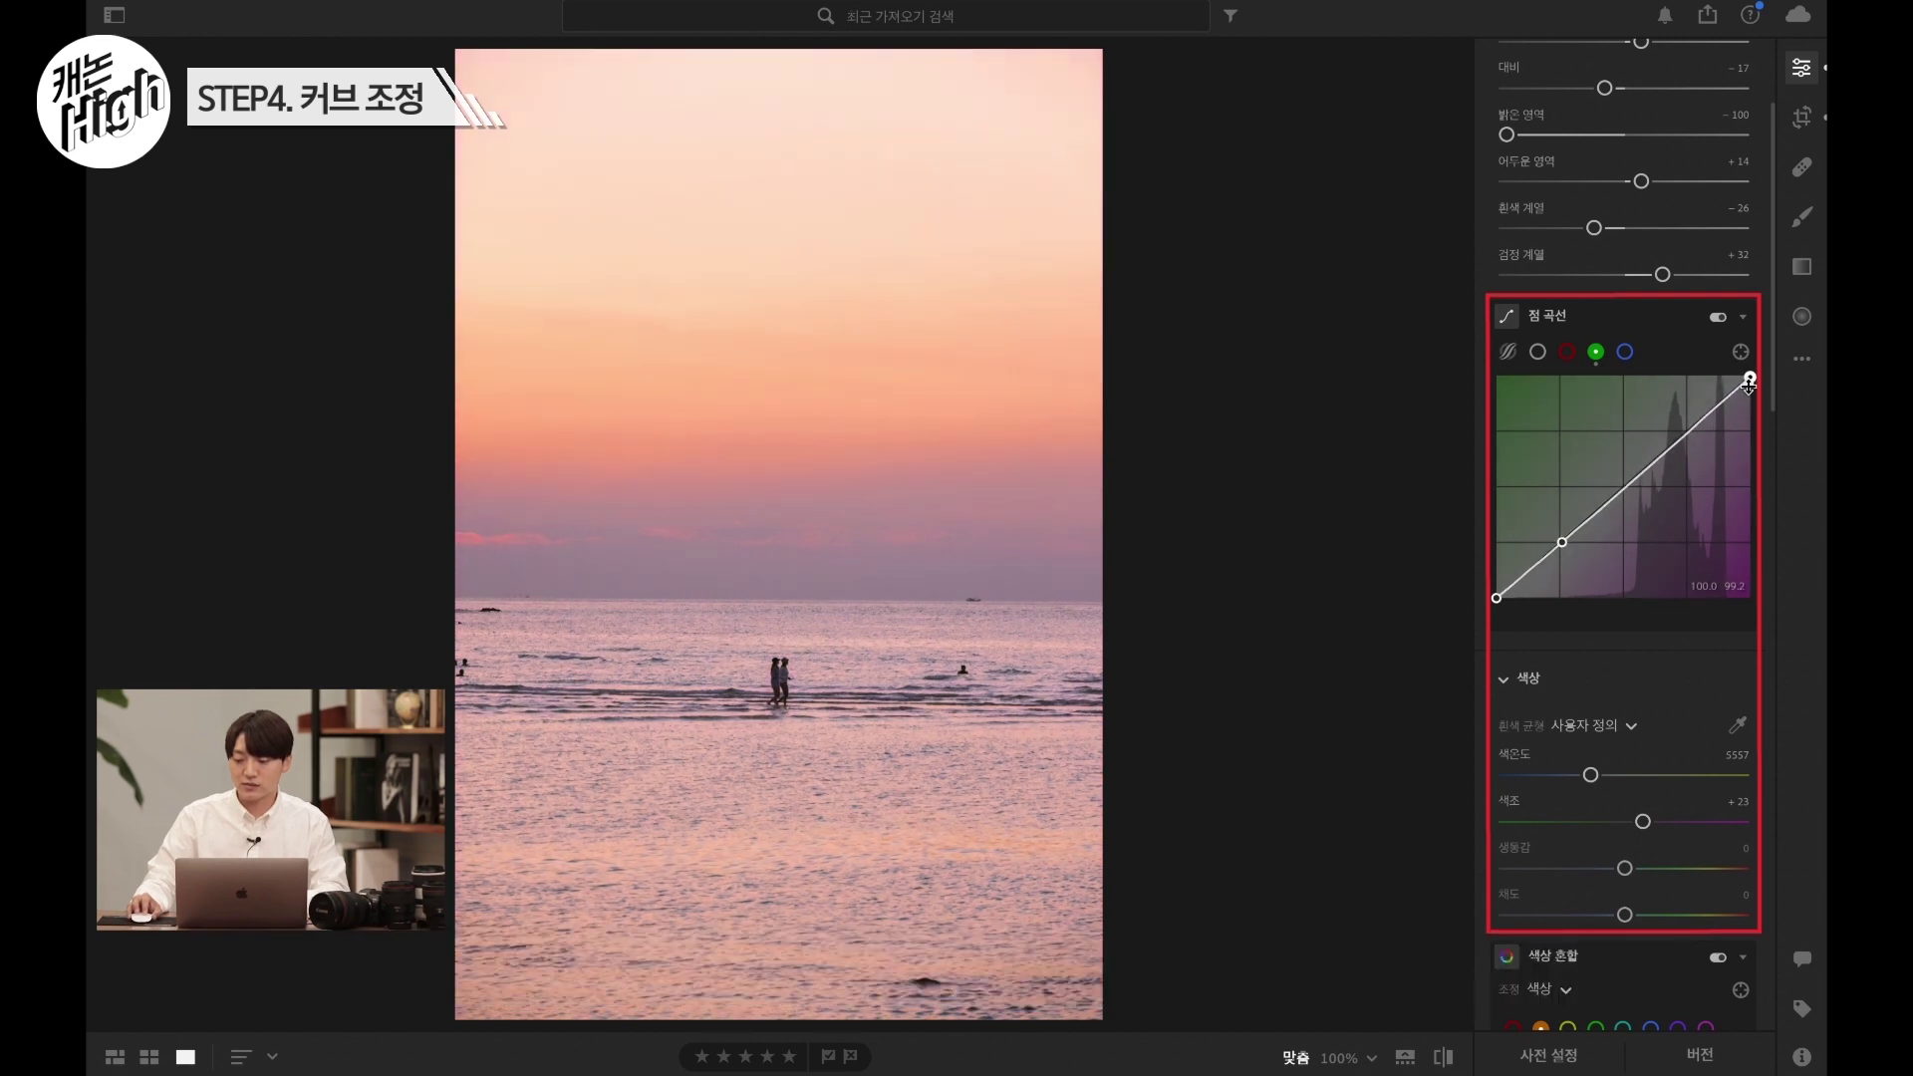
{"action": "mouse_move", "coordinate": [1749, 378]}
{"action": "left_mouse_down"}
{"action": "mouse_move", "coordinate": [1749, 464]}
{"action": "mouse_move", "coordinate": [1762, 399]}
{"action": "left_mouse_up"}
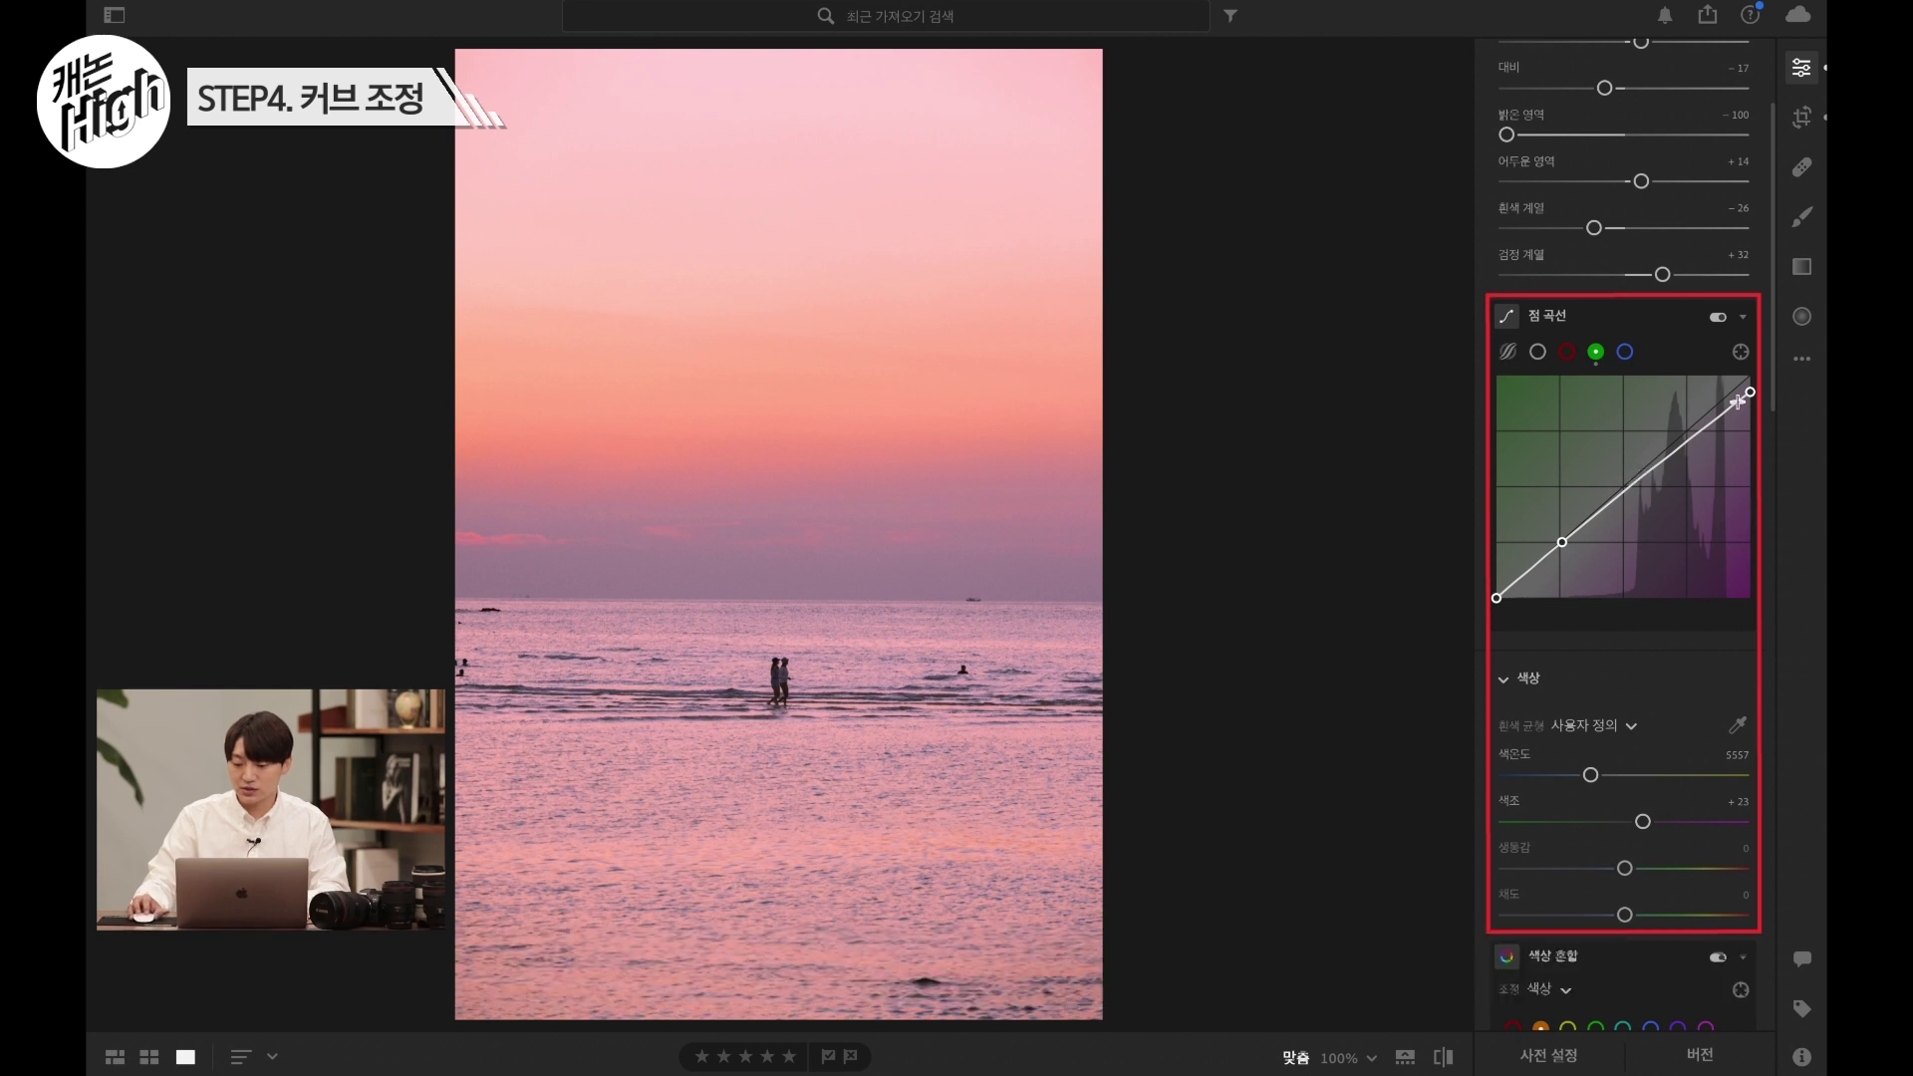
{"action": "left_click_drag", "start_coordinate": [1752, 394], "coordinate": [1690, 438]}
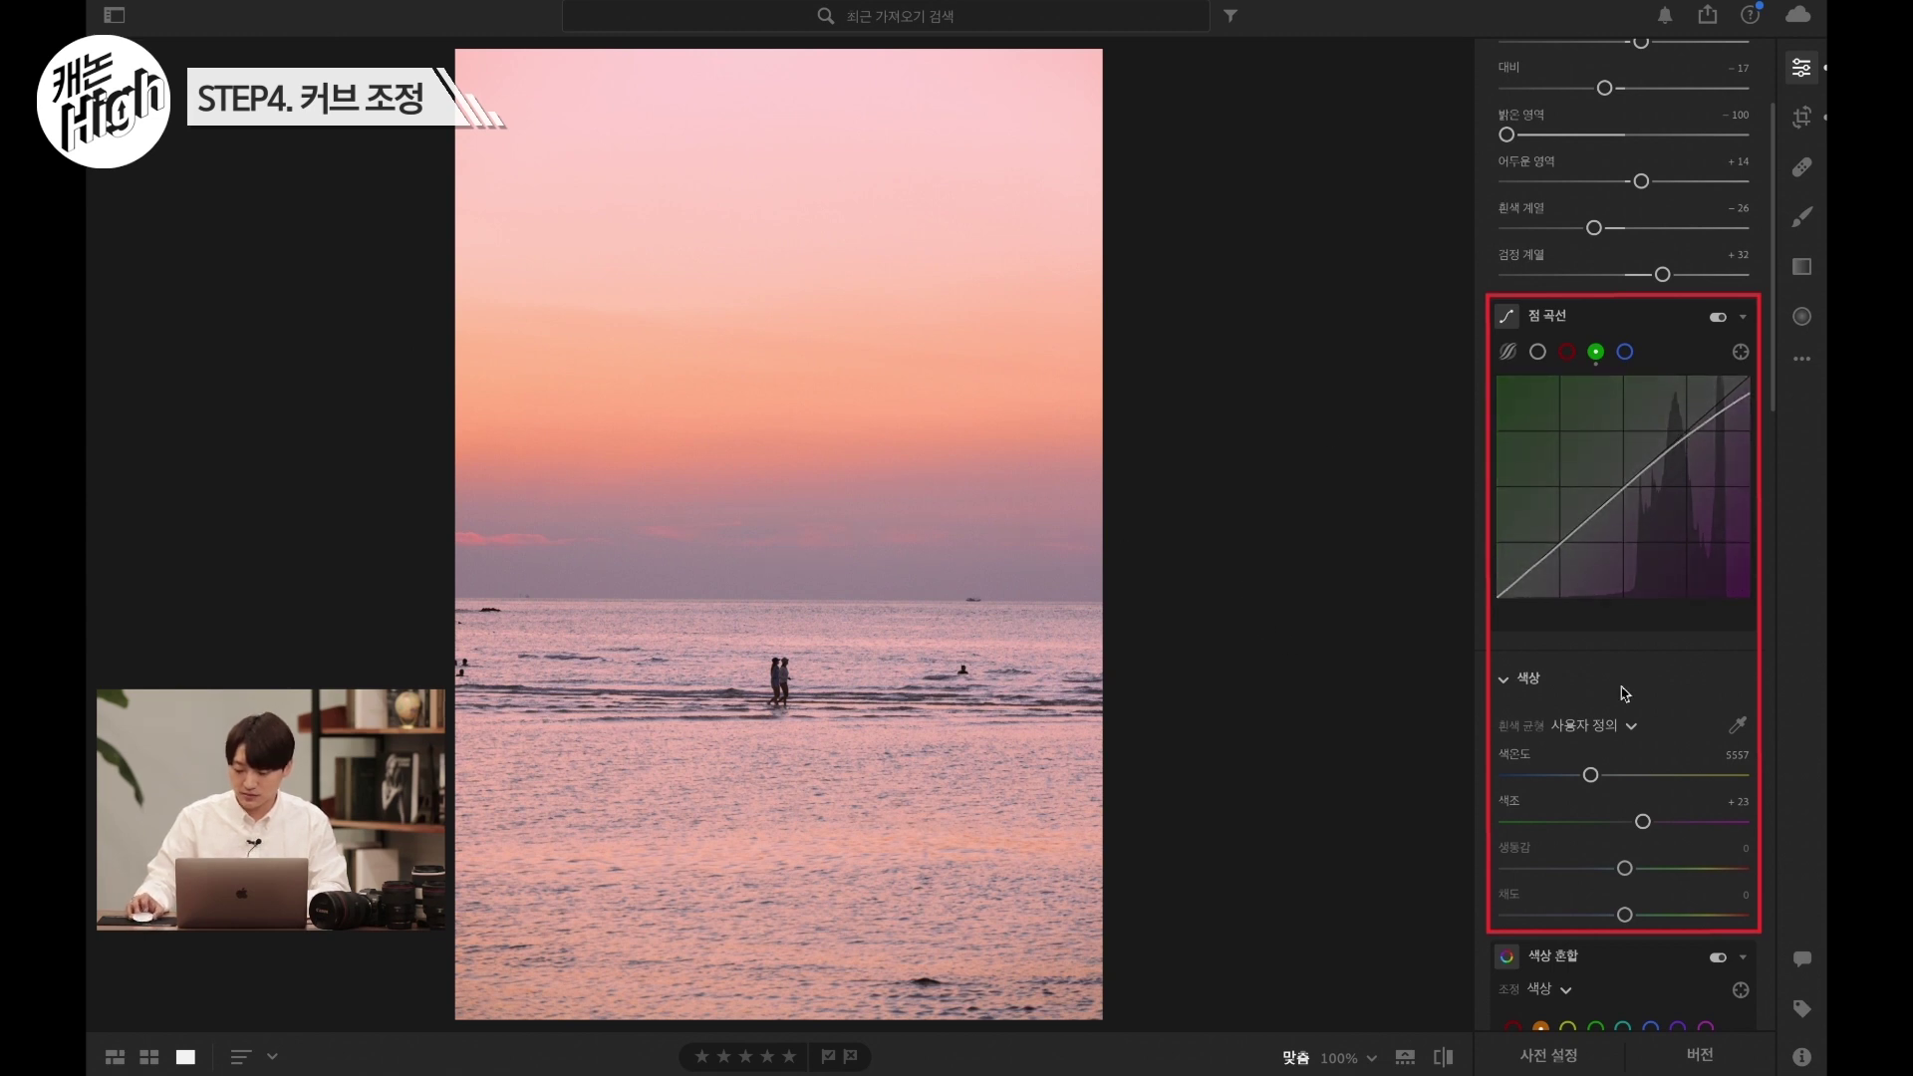
- Heal away the swimmers on both sides of the walking couple using clean water as the source, and compare with the original photo
{"action": "scroll", "coordinate": [1624, 692], "scroll_direction": "down", "scroll_amount": 2}
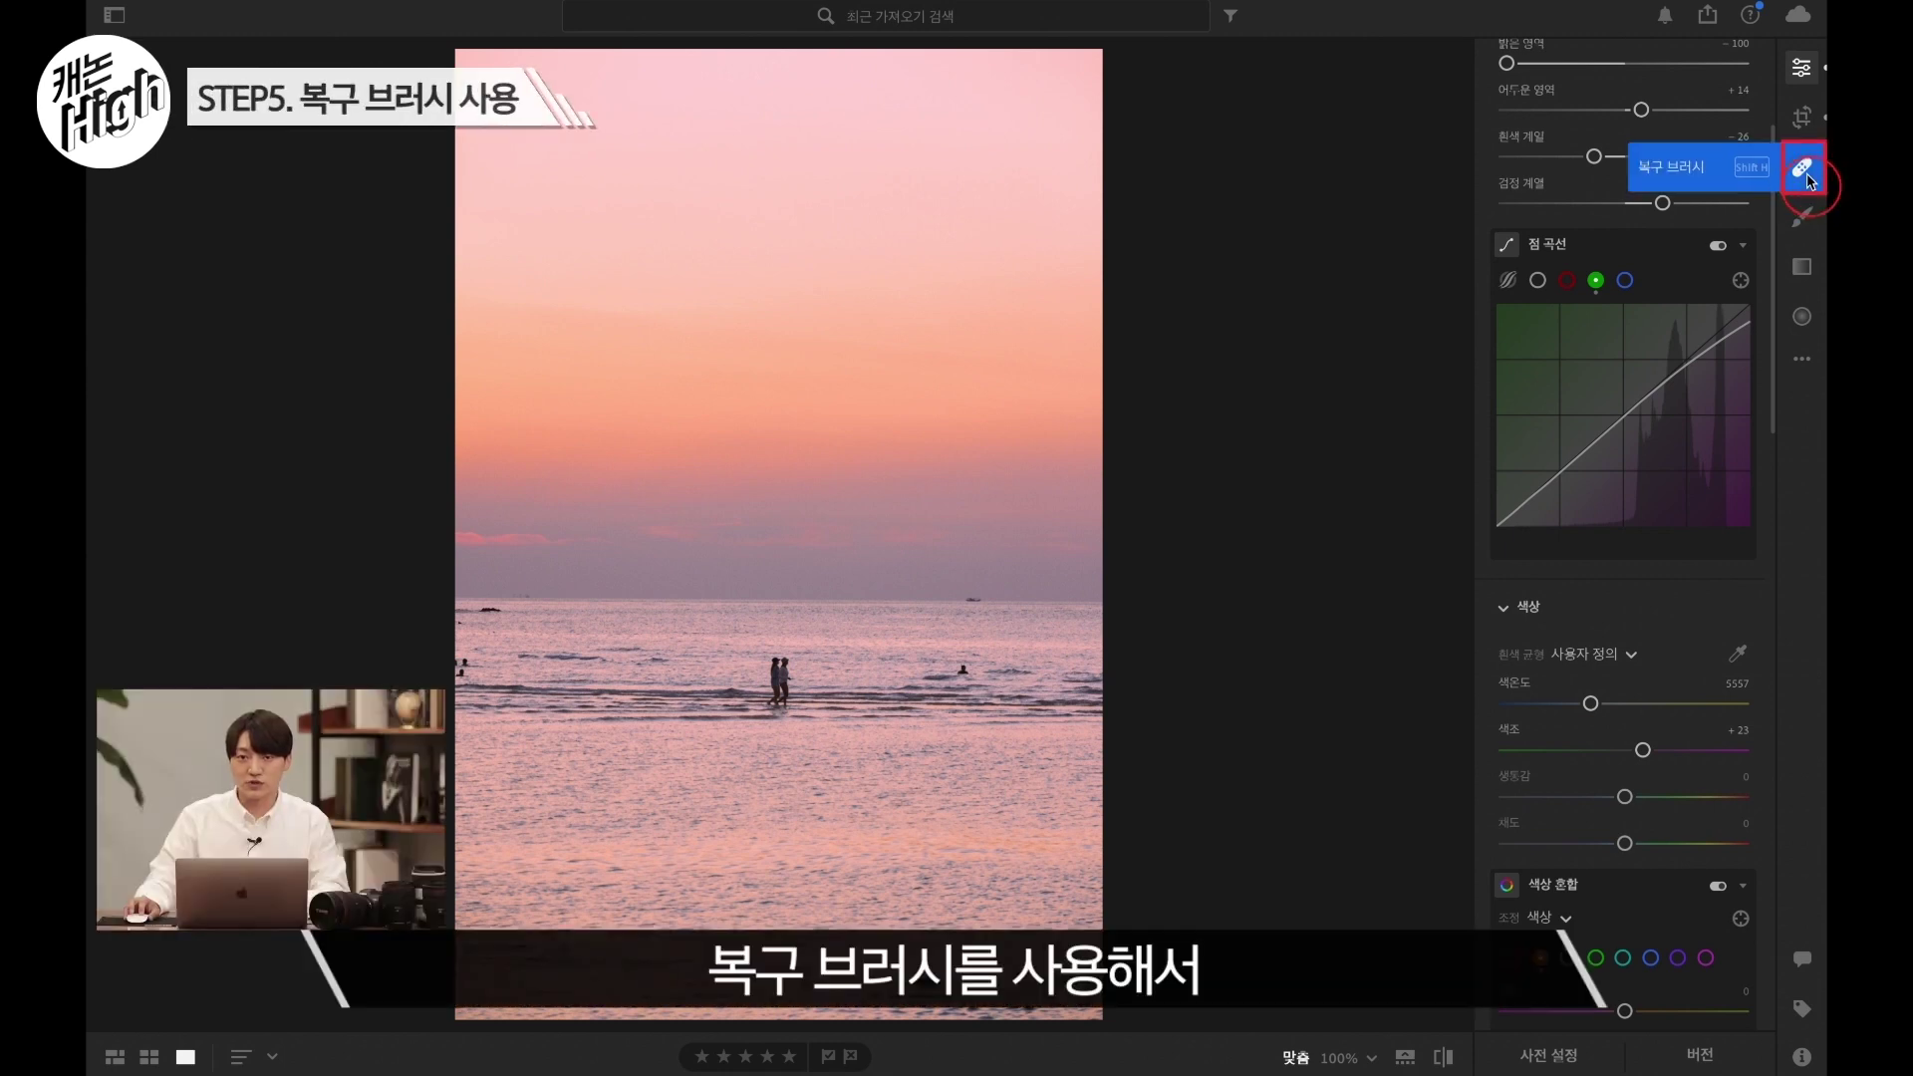
{"action": "left_click", "coordinate": [1804, 169]}
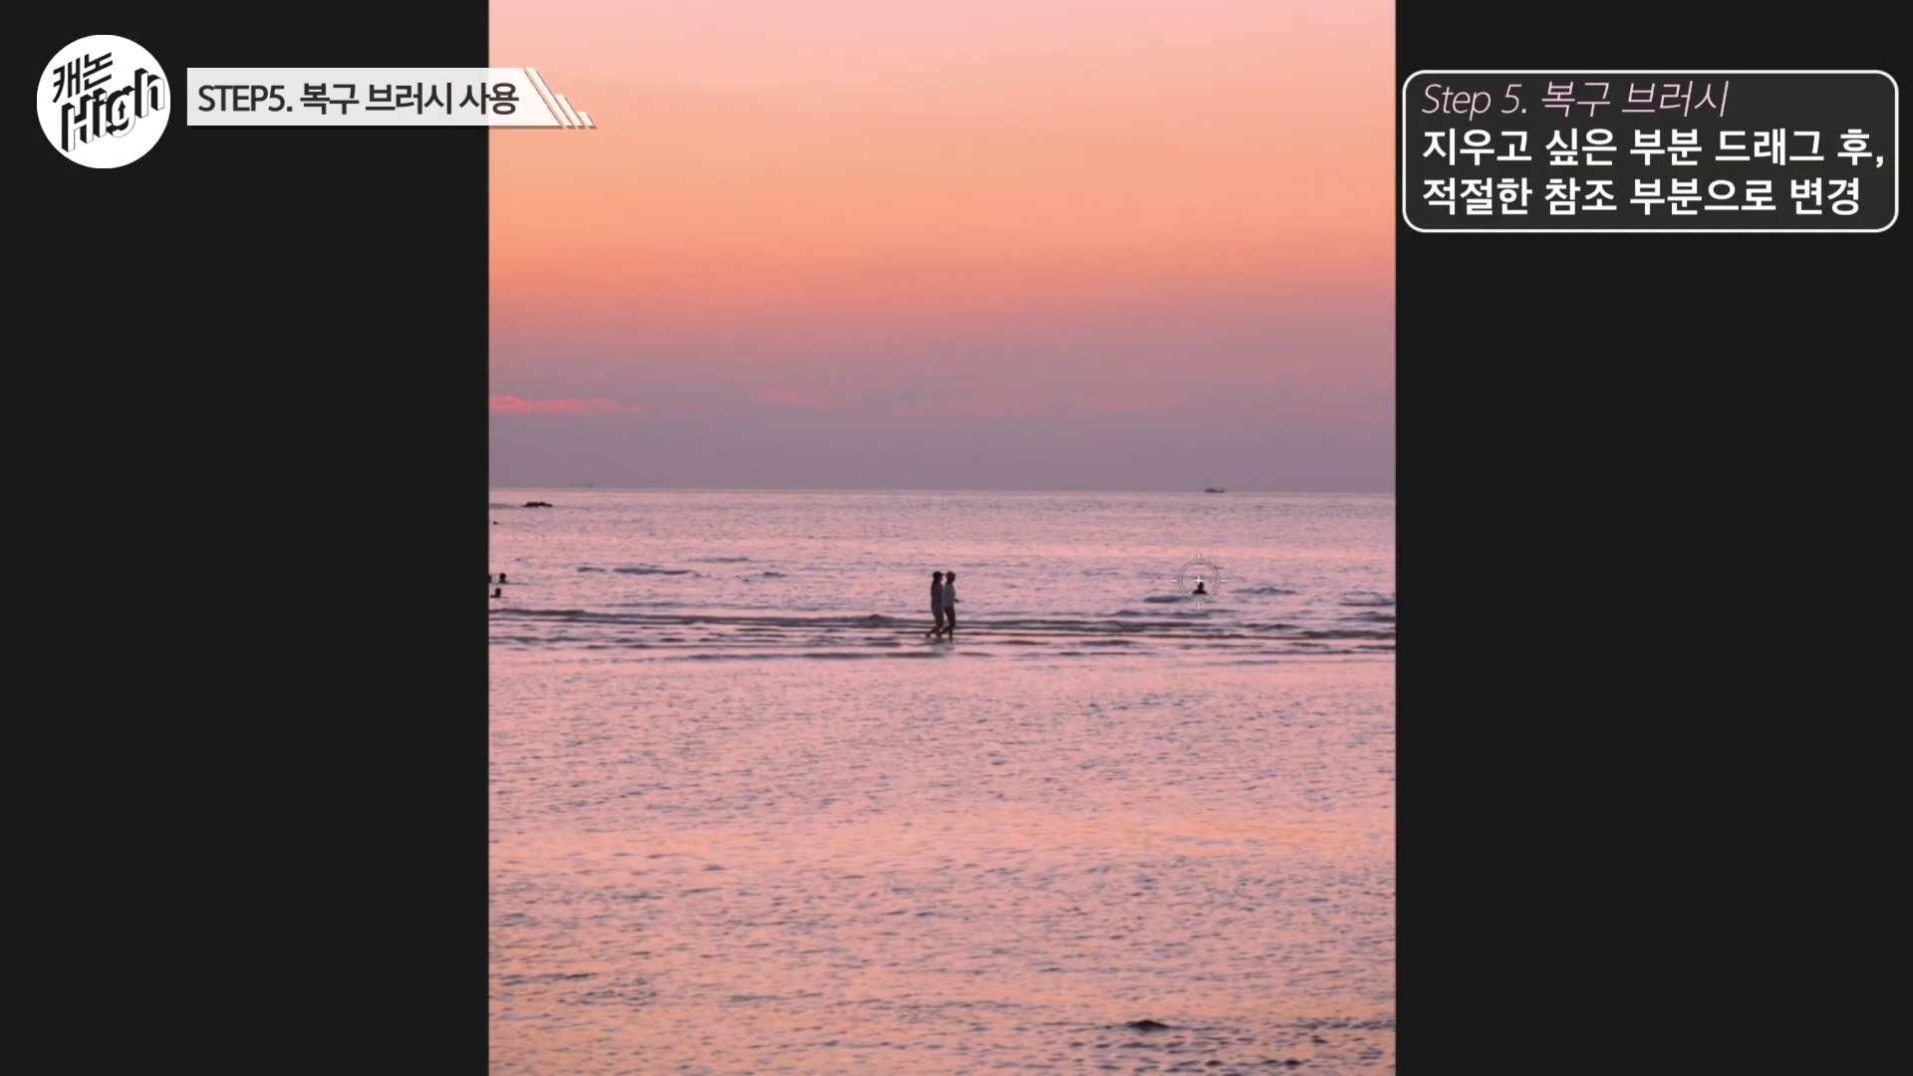
{"action": "left_click_drag", "start_coordinate": [1199, 581], "coordinate": [1200, 577]}
{"action": "mouse_move", "coordinate": [1198, 586]}
{"action": "left_mouse_down"}
{"action": "mouse_move", "coordinate": [1134, 580]}
{"action": "mouse_move", "coordinate": [1109, 598]}
{"action": "mouse_move", "coordinate": [1303, 585]}
{"action": "left_mouse_up"}
{"action": "left_click_drag", "start_coordinate": [499, 575], "coordinate": [502, 579]}
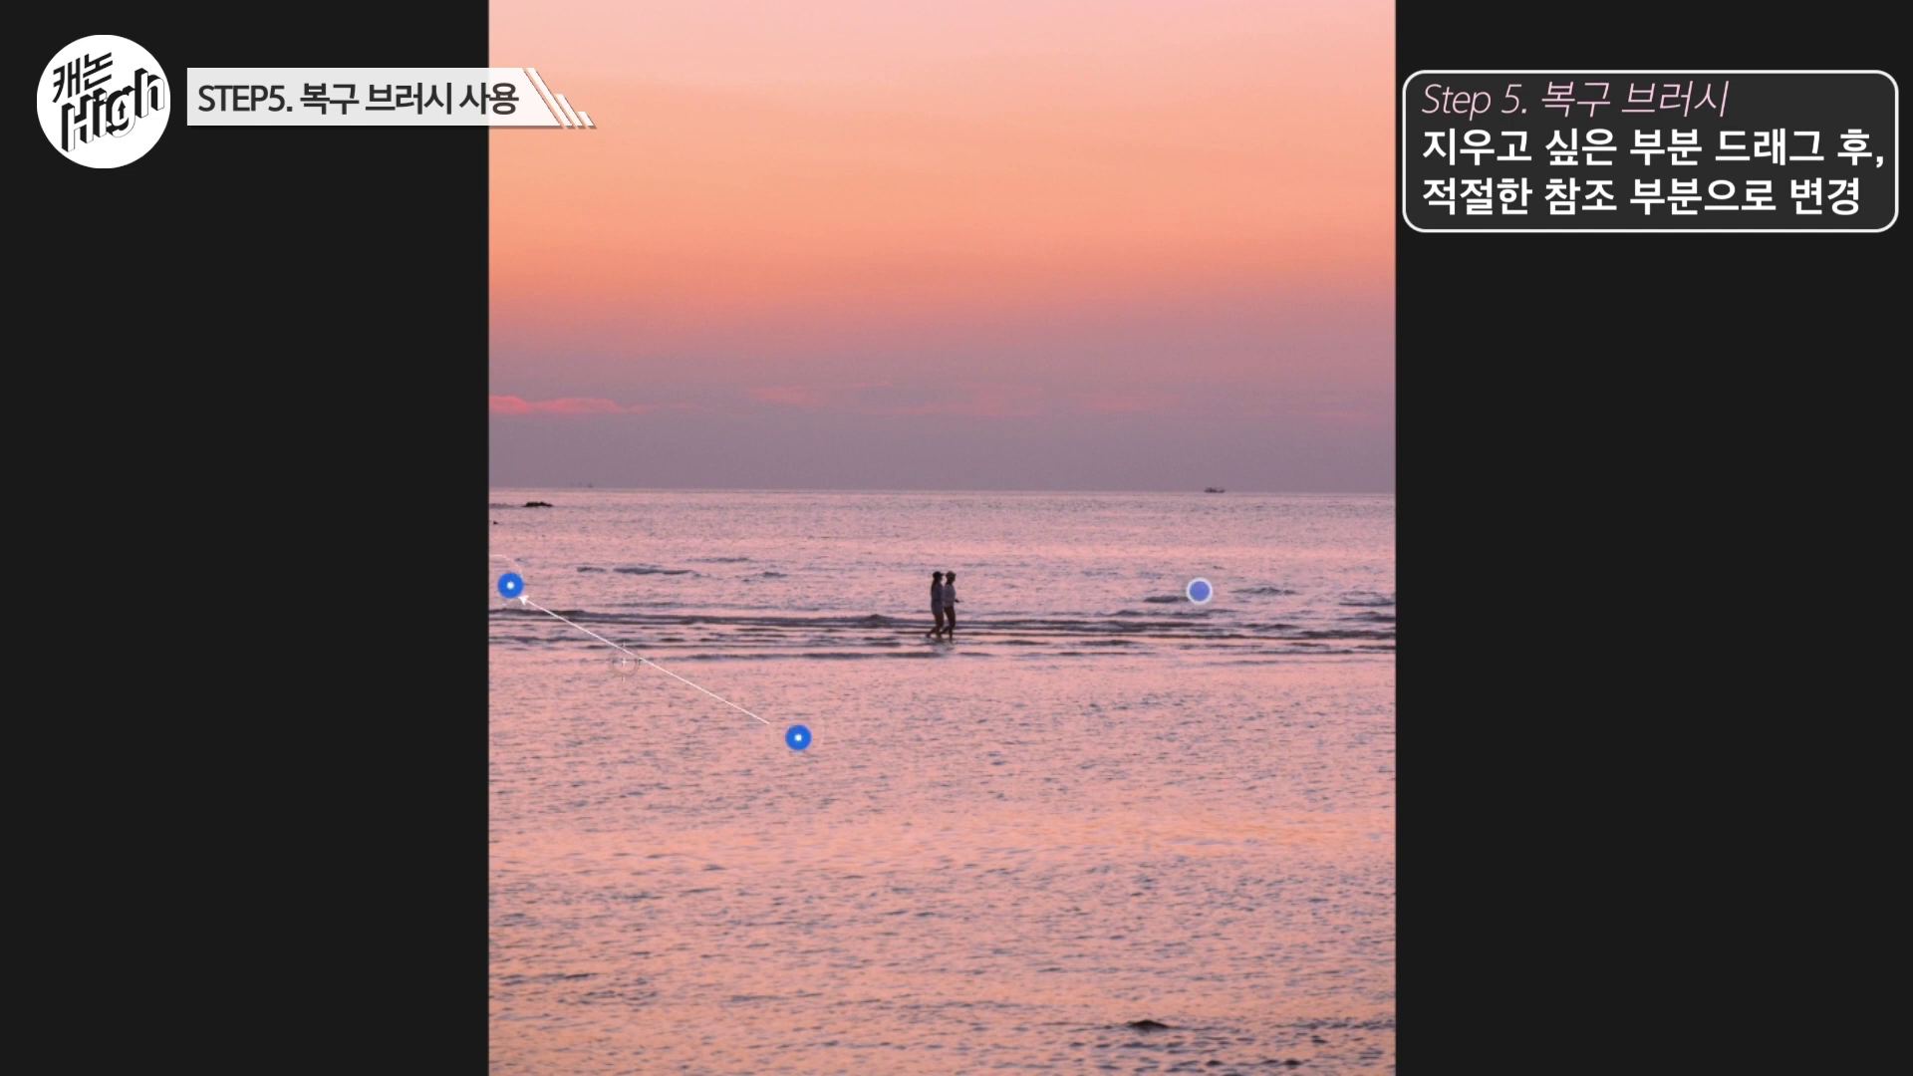
{"action": "left_click_drag", "start_coordinate": [798, 738], "coordinate": [847, 578]}
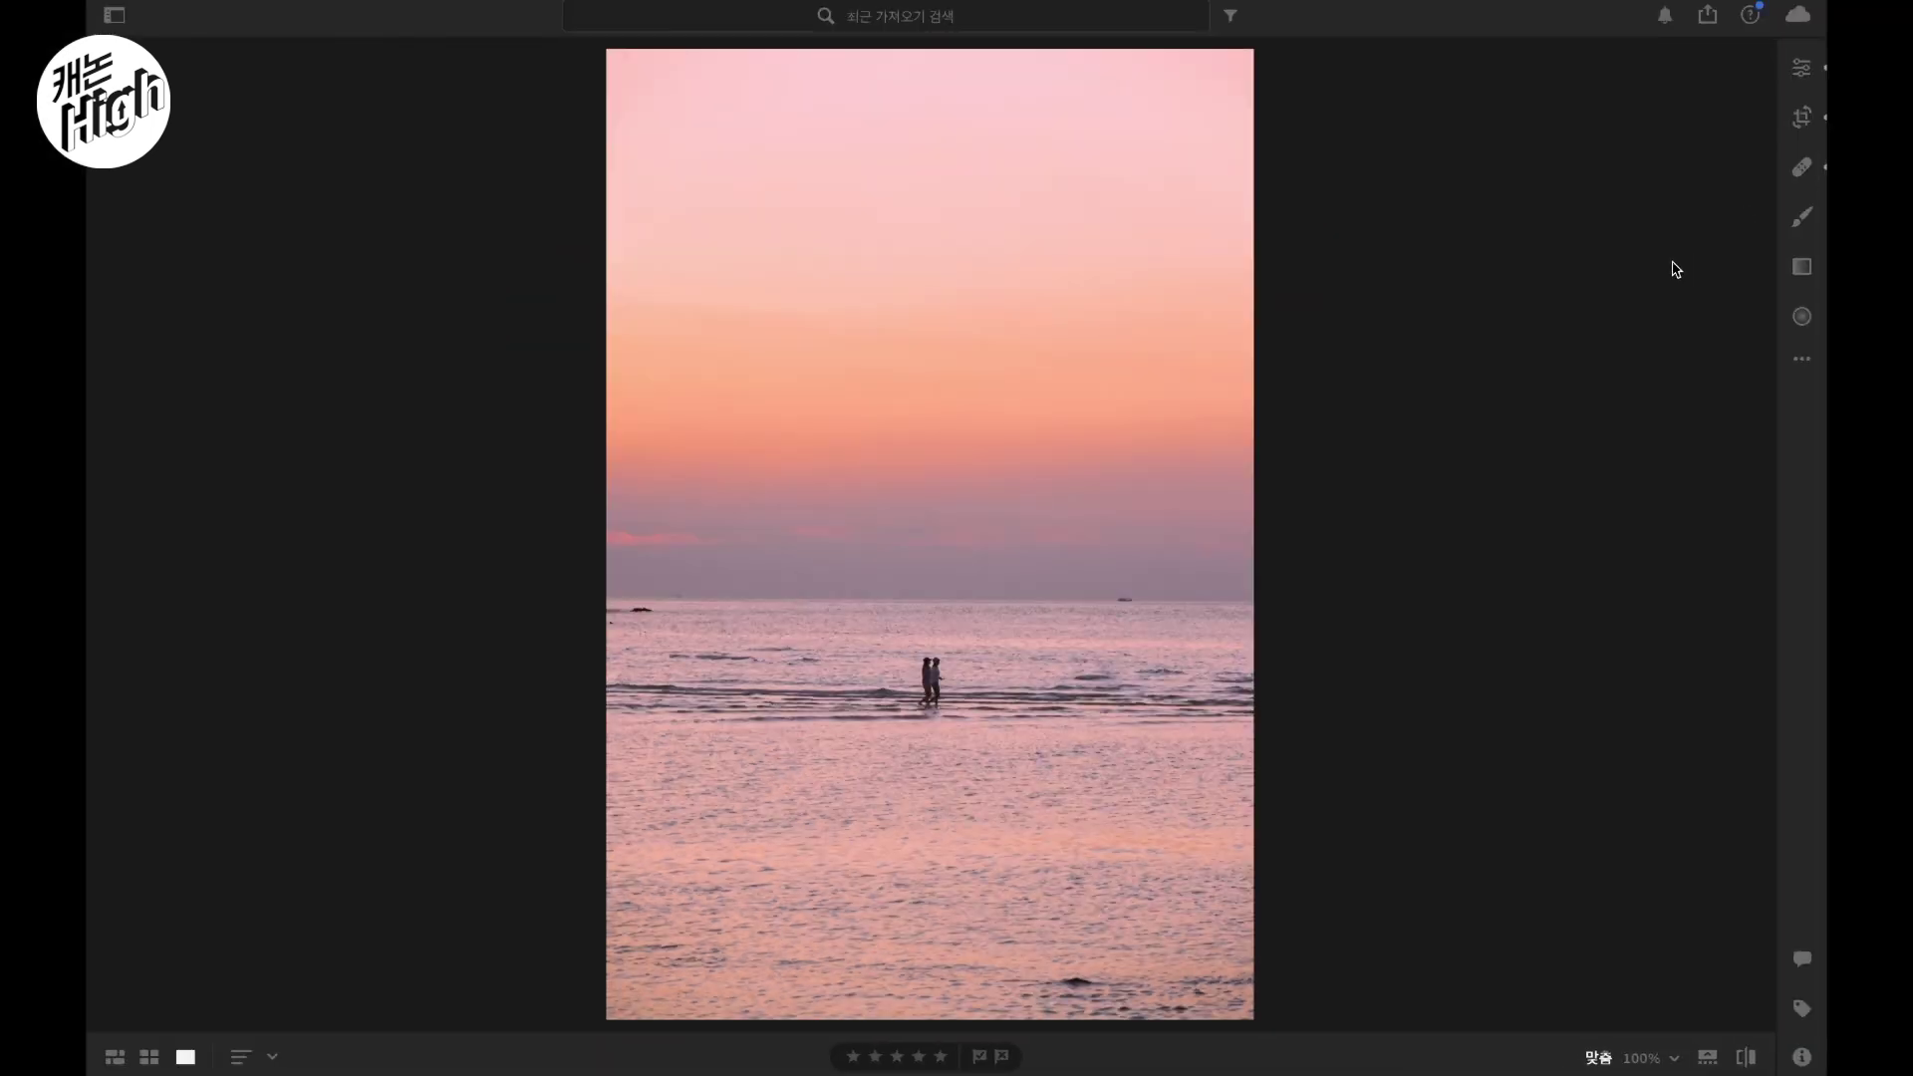
{"action": "key", "text": "backslash"}
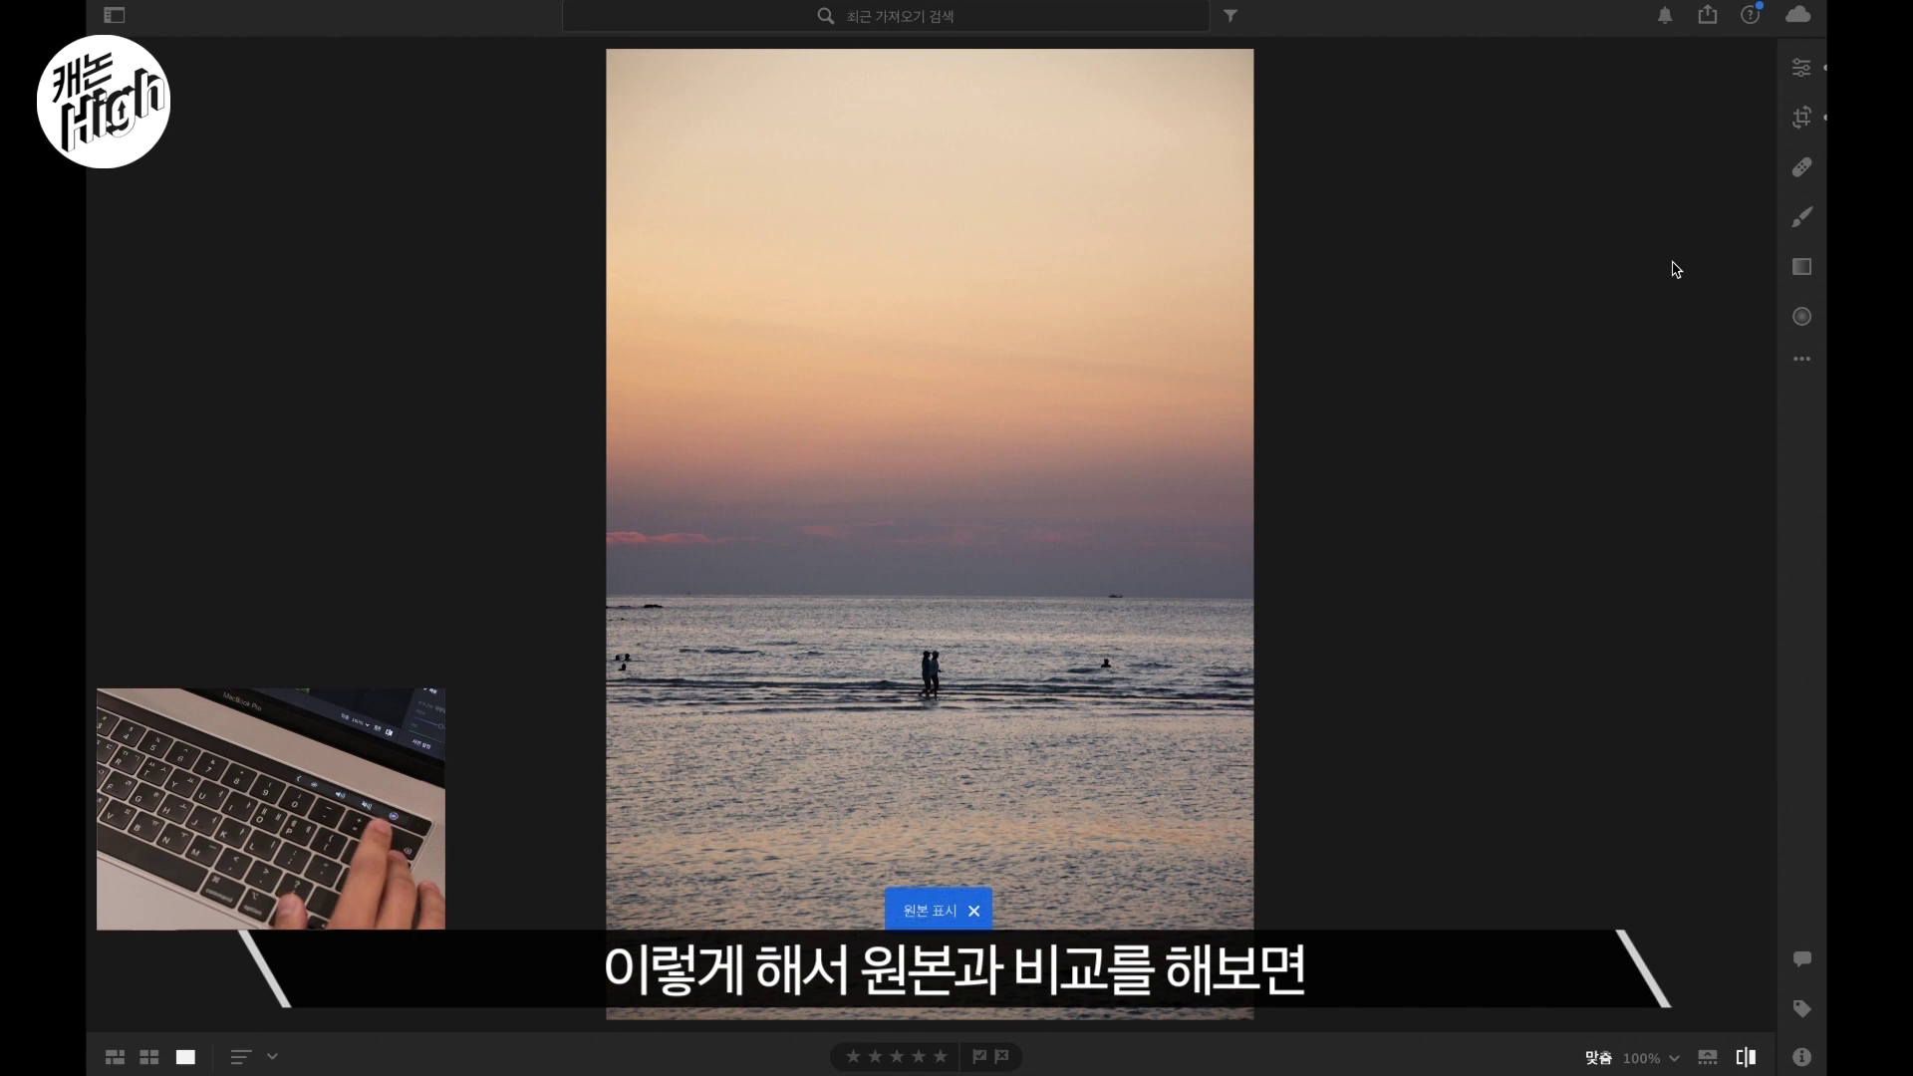
{"action": "key", "text": "backslash"}
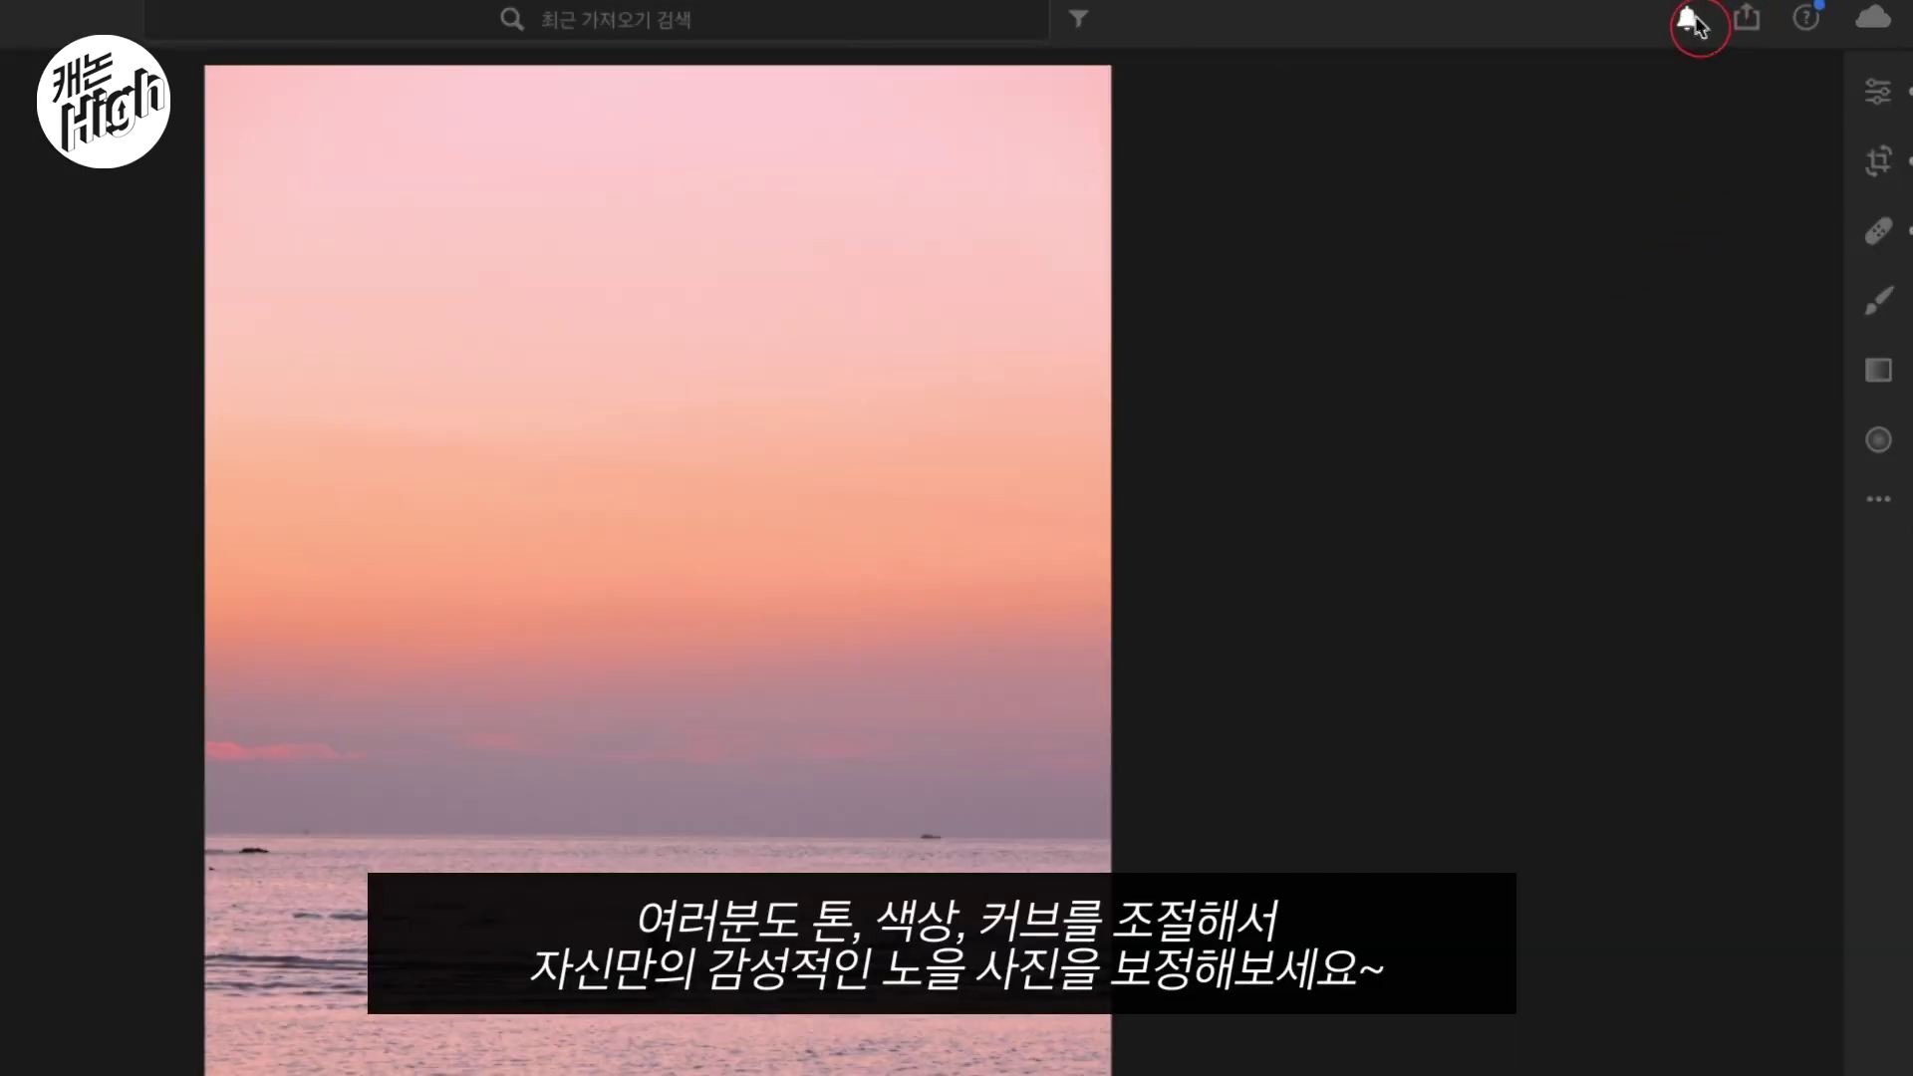
- Export the finished sunset photo as a large full-size JPG at 100% quality into the 저장된 Lightroom 사진 folder
{"action": "left_click", "coordinate": [1746, 18]}
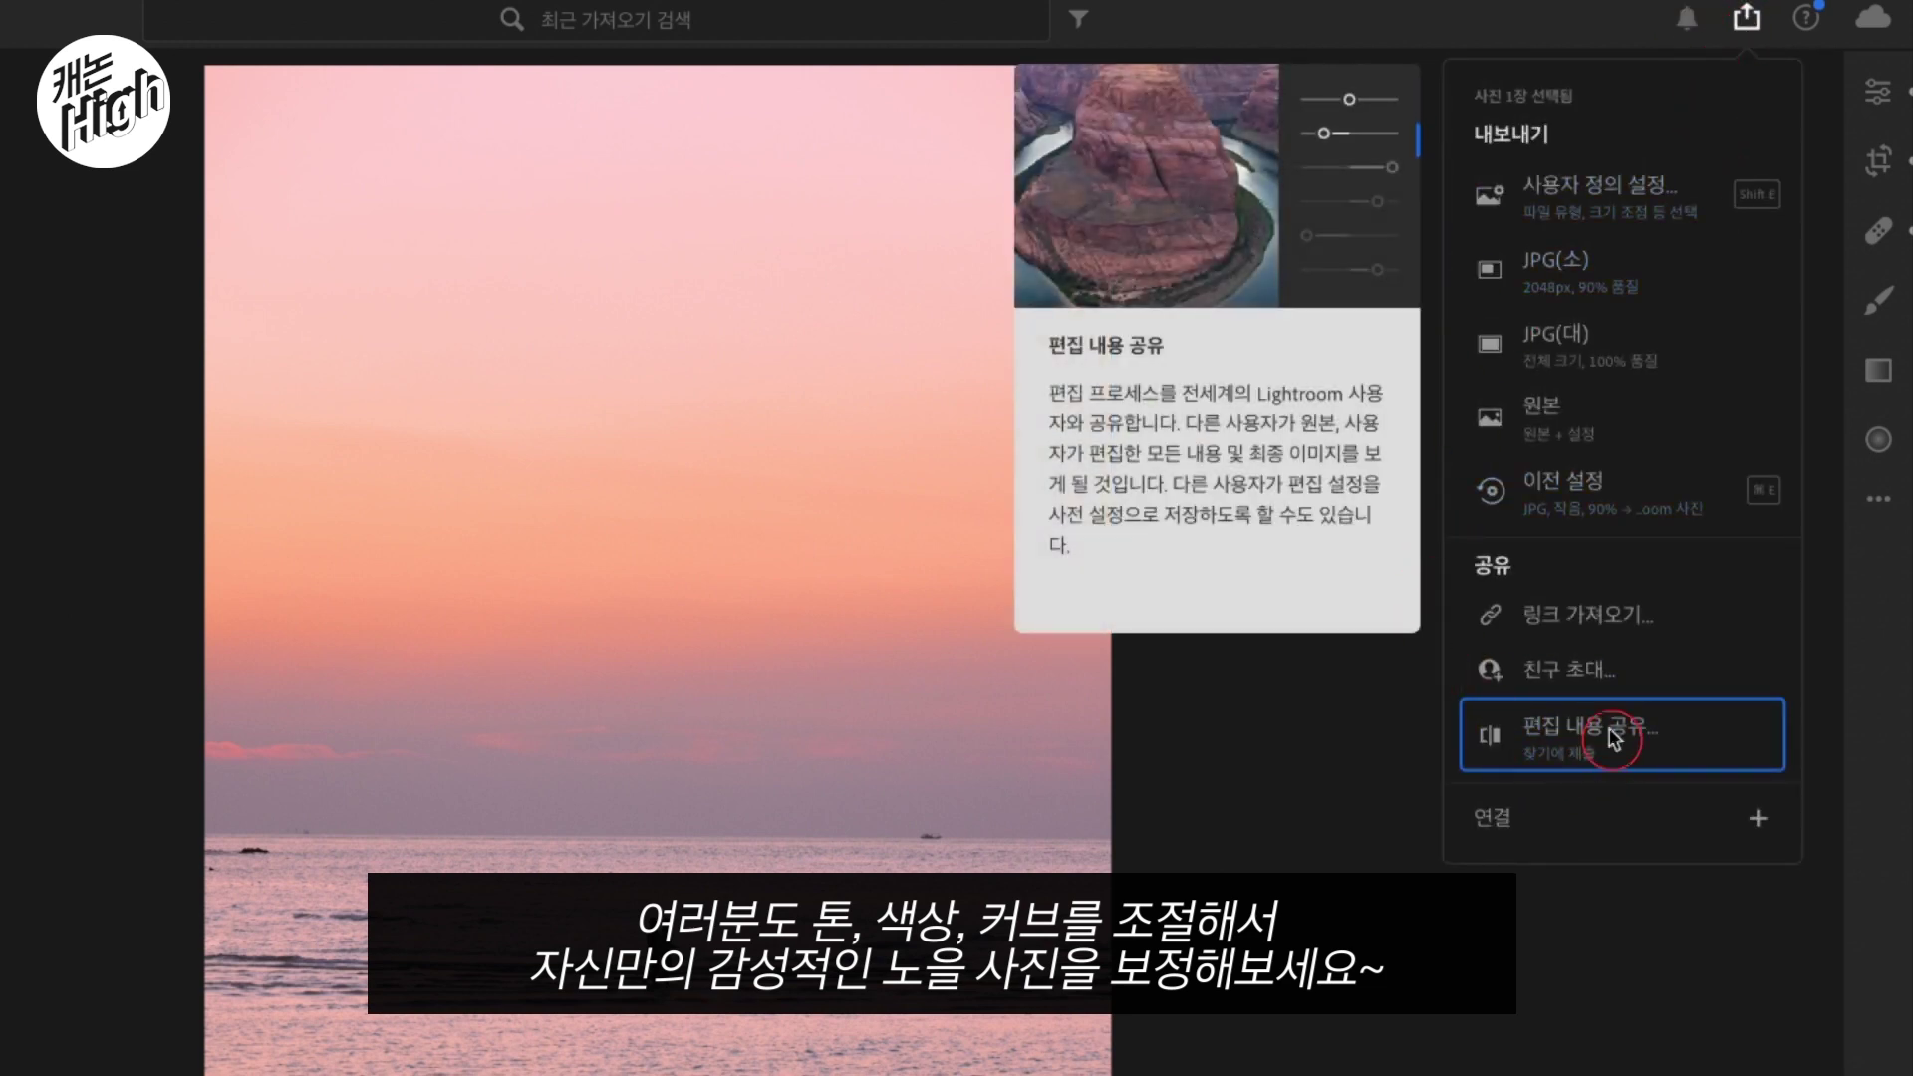
{"action": "left_click", "coordinate": [1582, 338]}
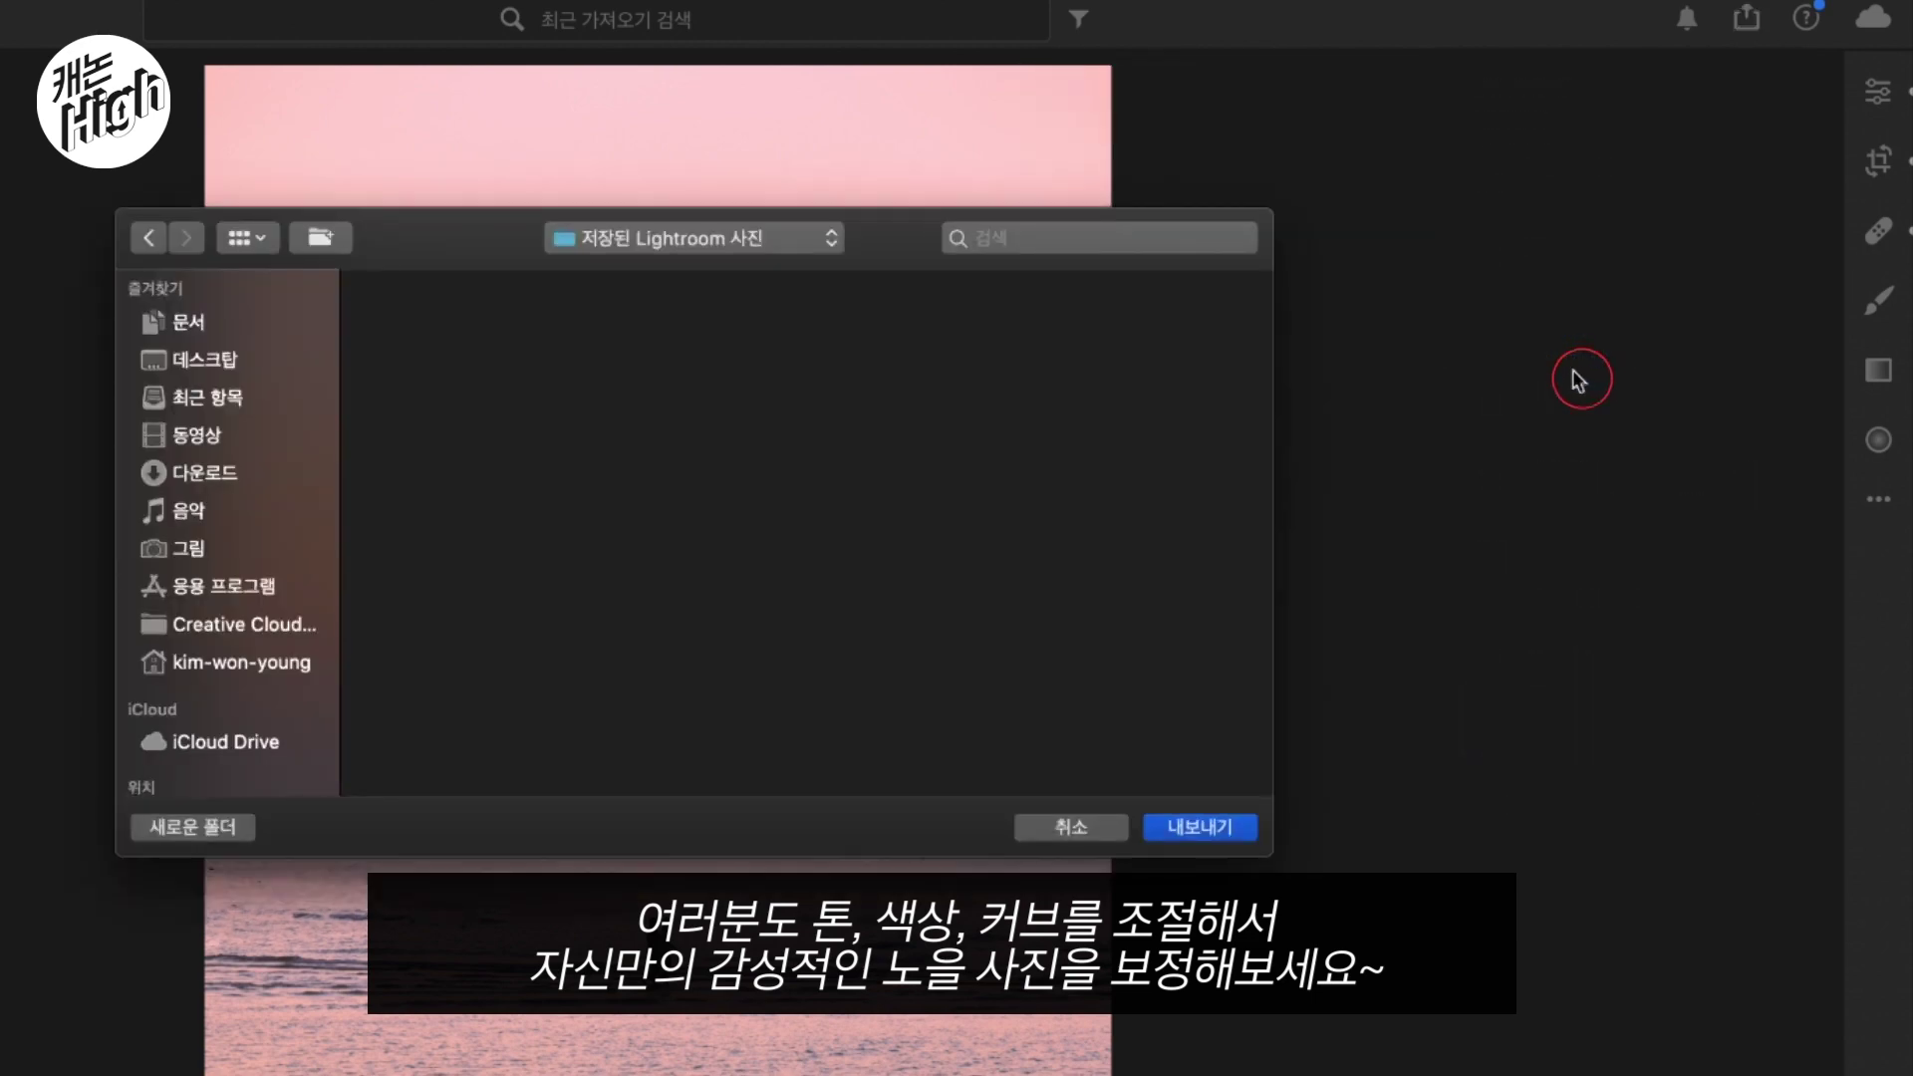
{"action": "left_click", "coordinate": [1217, 825]}
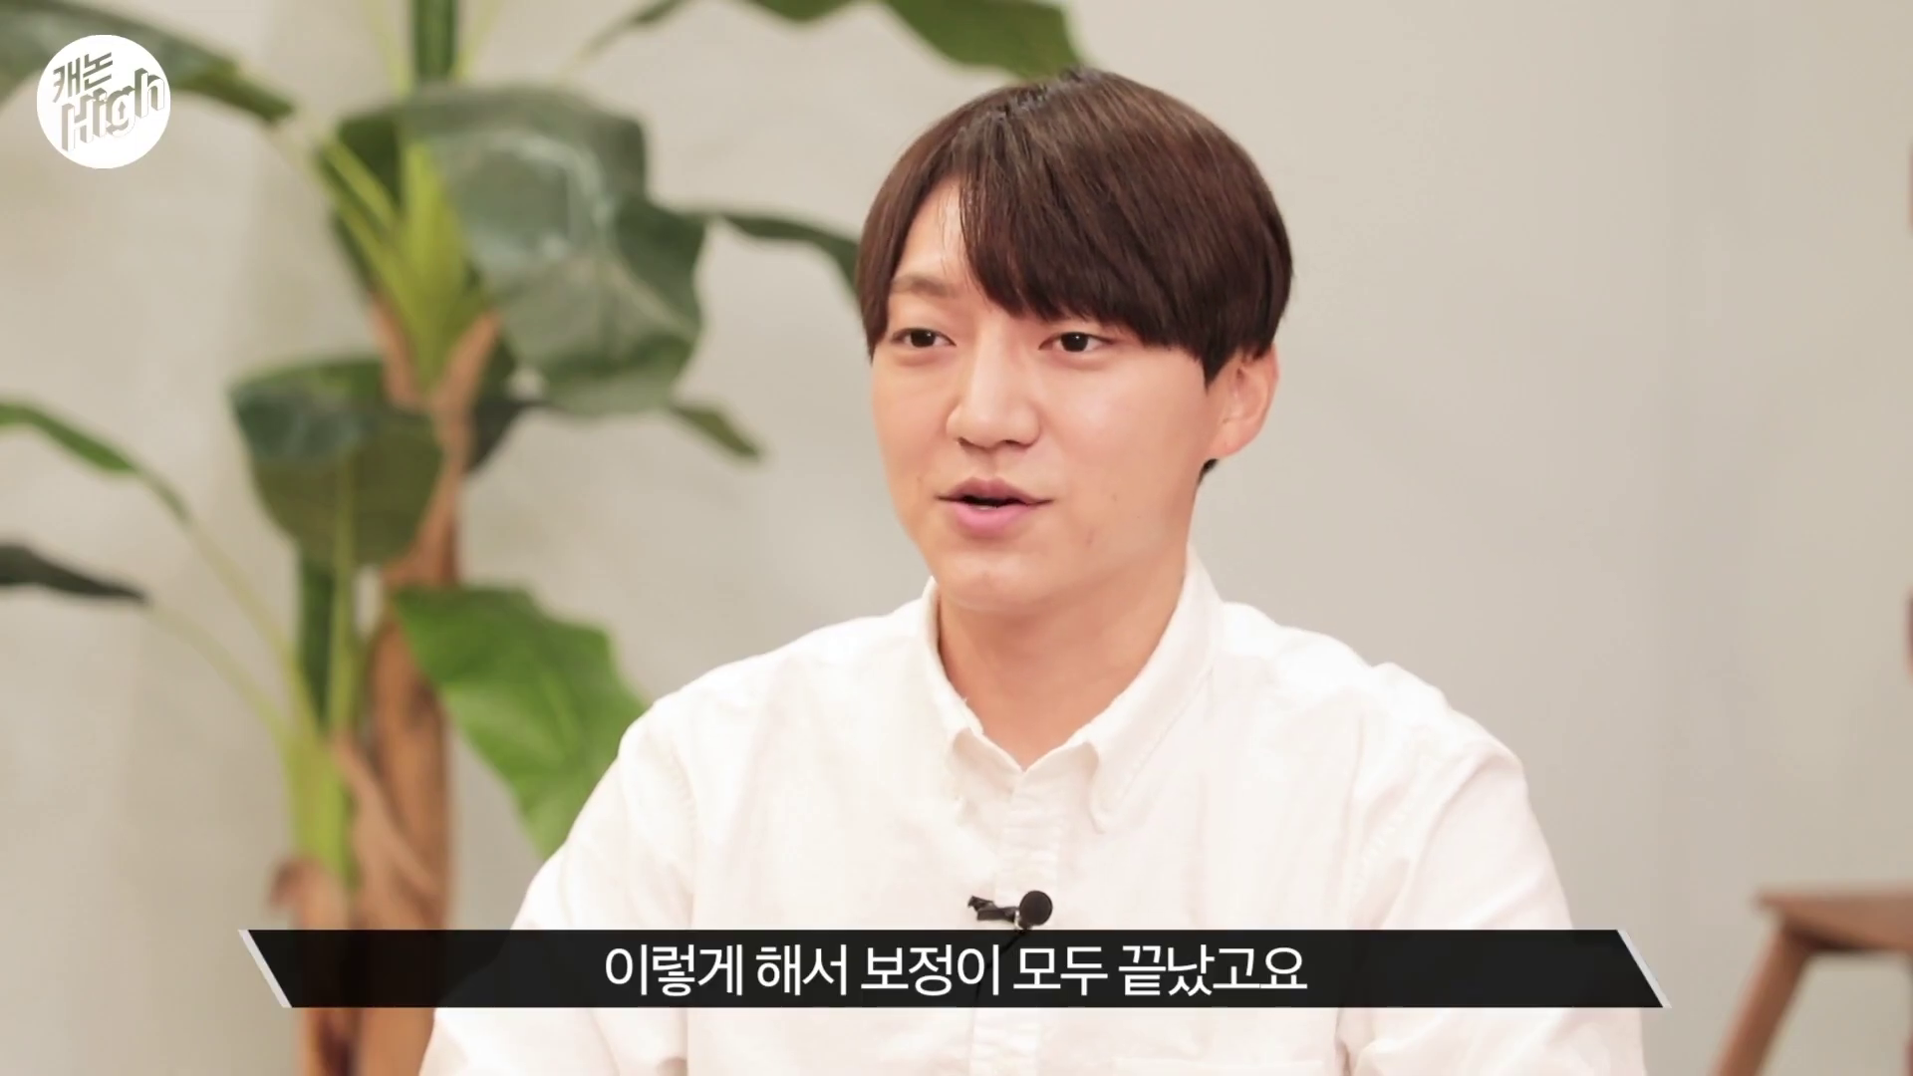
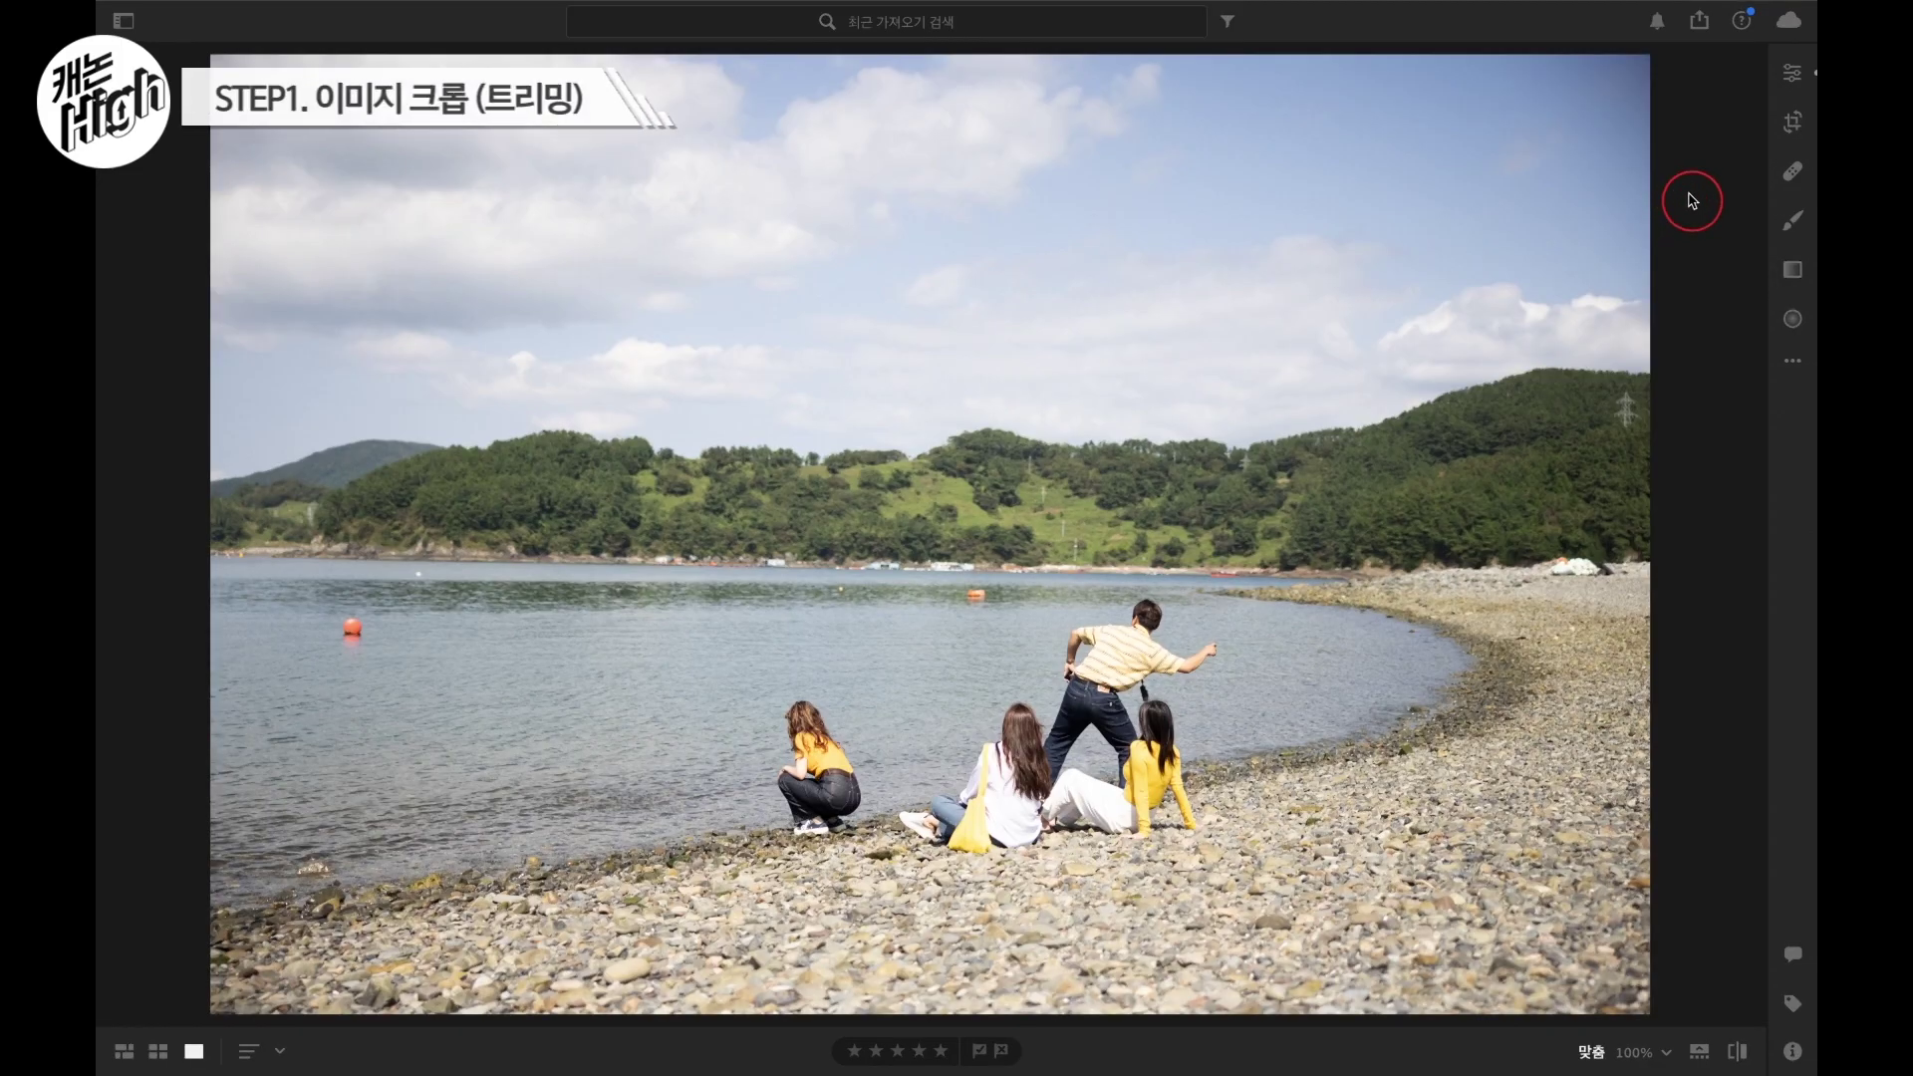
- Crop the beach photo tighter around the four people at its original aspect ratio, reposition the frame and level the horizon
{"action": "left_click", "coordinate": [1793, 121]}
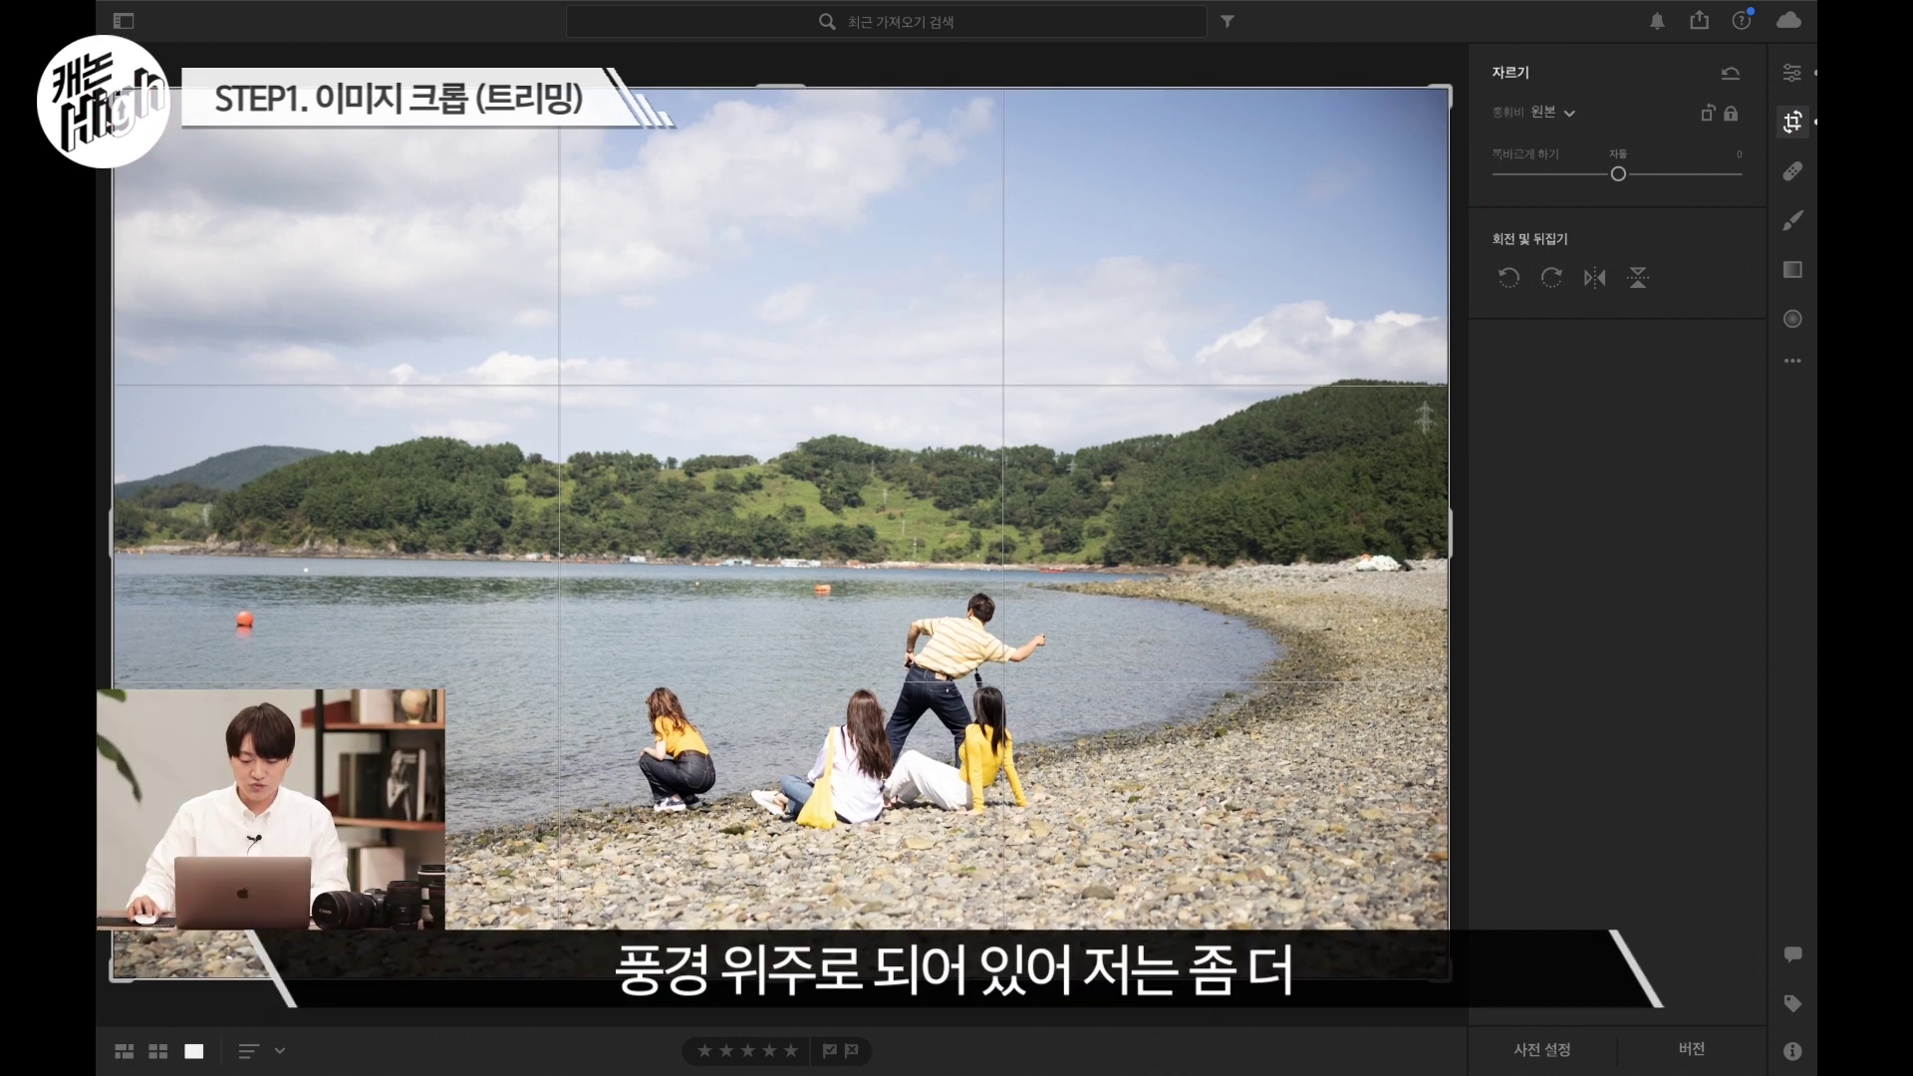
{"action": "left_click_drag", "start_coordinate": [113, 88], "coordinate": [240, 172]}
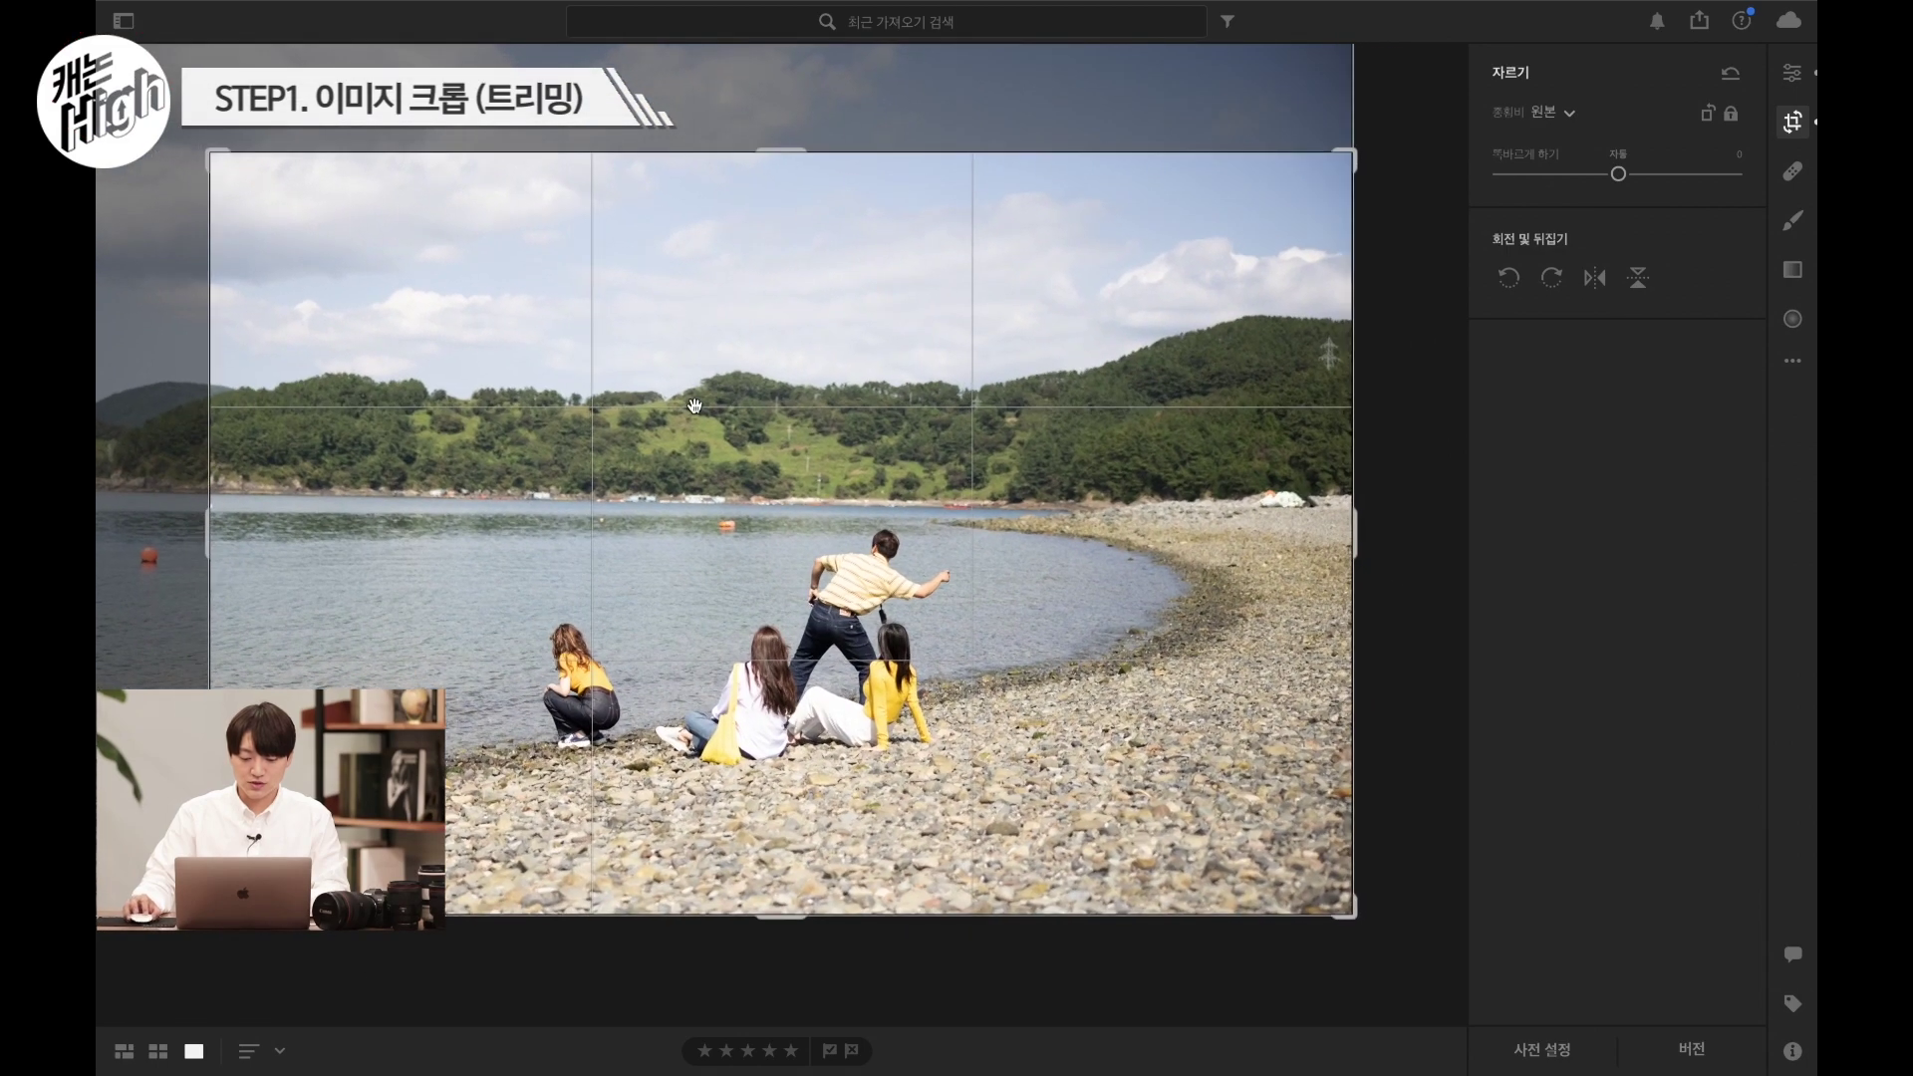
{"action": "mouse_move", "coordinate": [794, 515]}
{"action": "left_mouse_down"}
{"action": "mouse_move", "coordinate": [810, 555]}
{"action": "mouse_move", "coordinate": [817, 537]}
{"action": "left_mouse_up"}
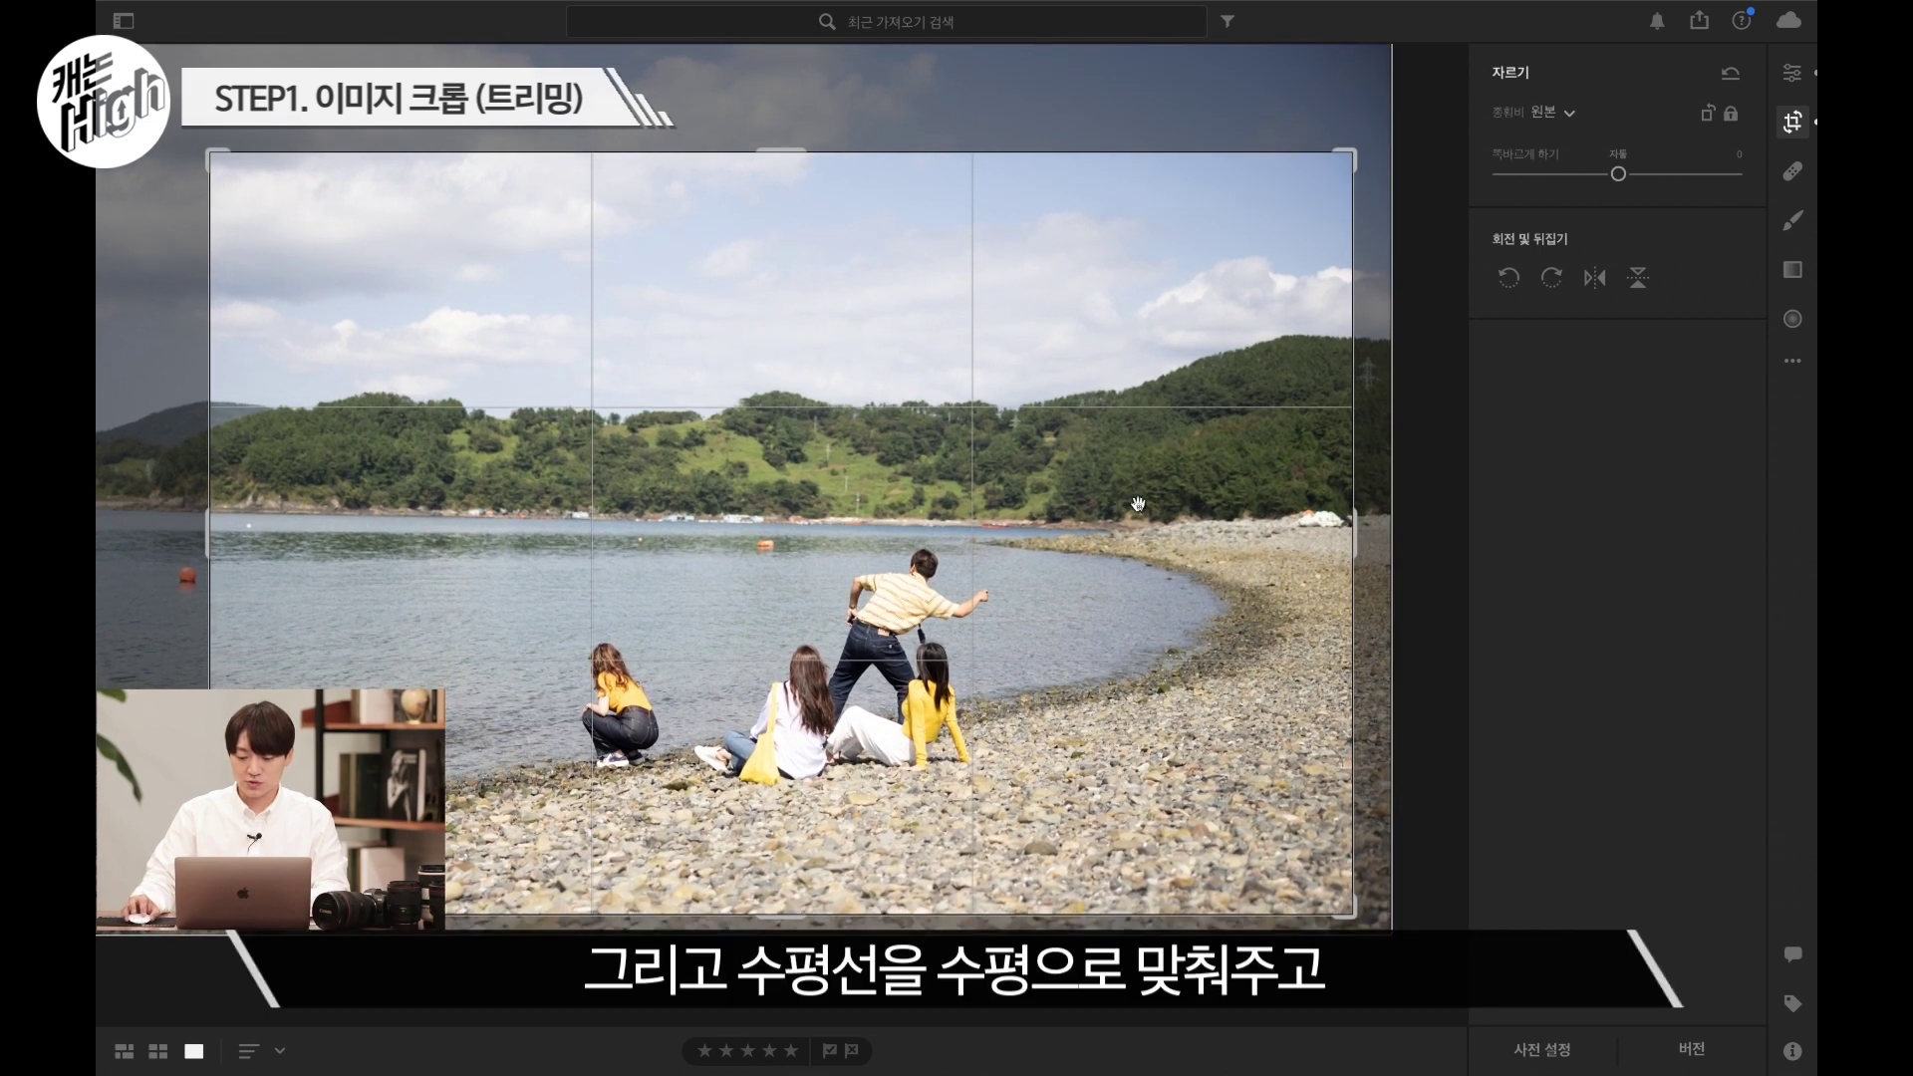
{"action": "left_click_drag", "start_coordinate": [1386, 486], "coordinate": [1386, 487]}
{"action": "key", "text": "Return"}
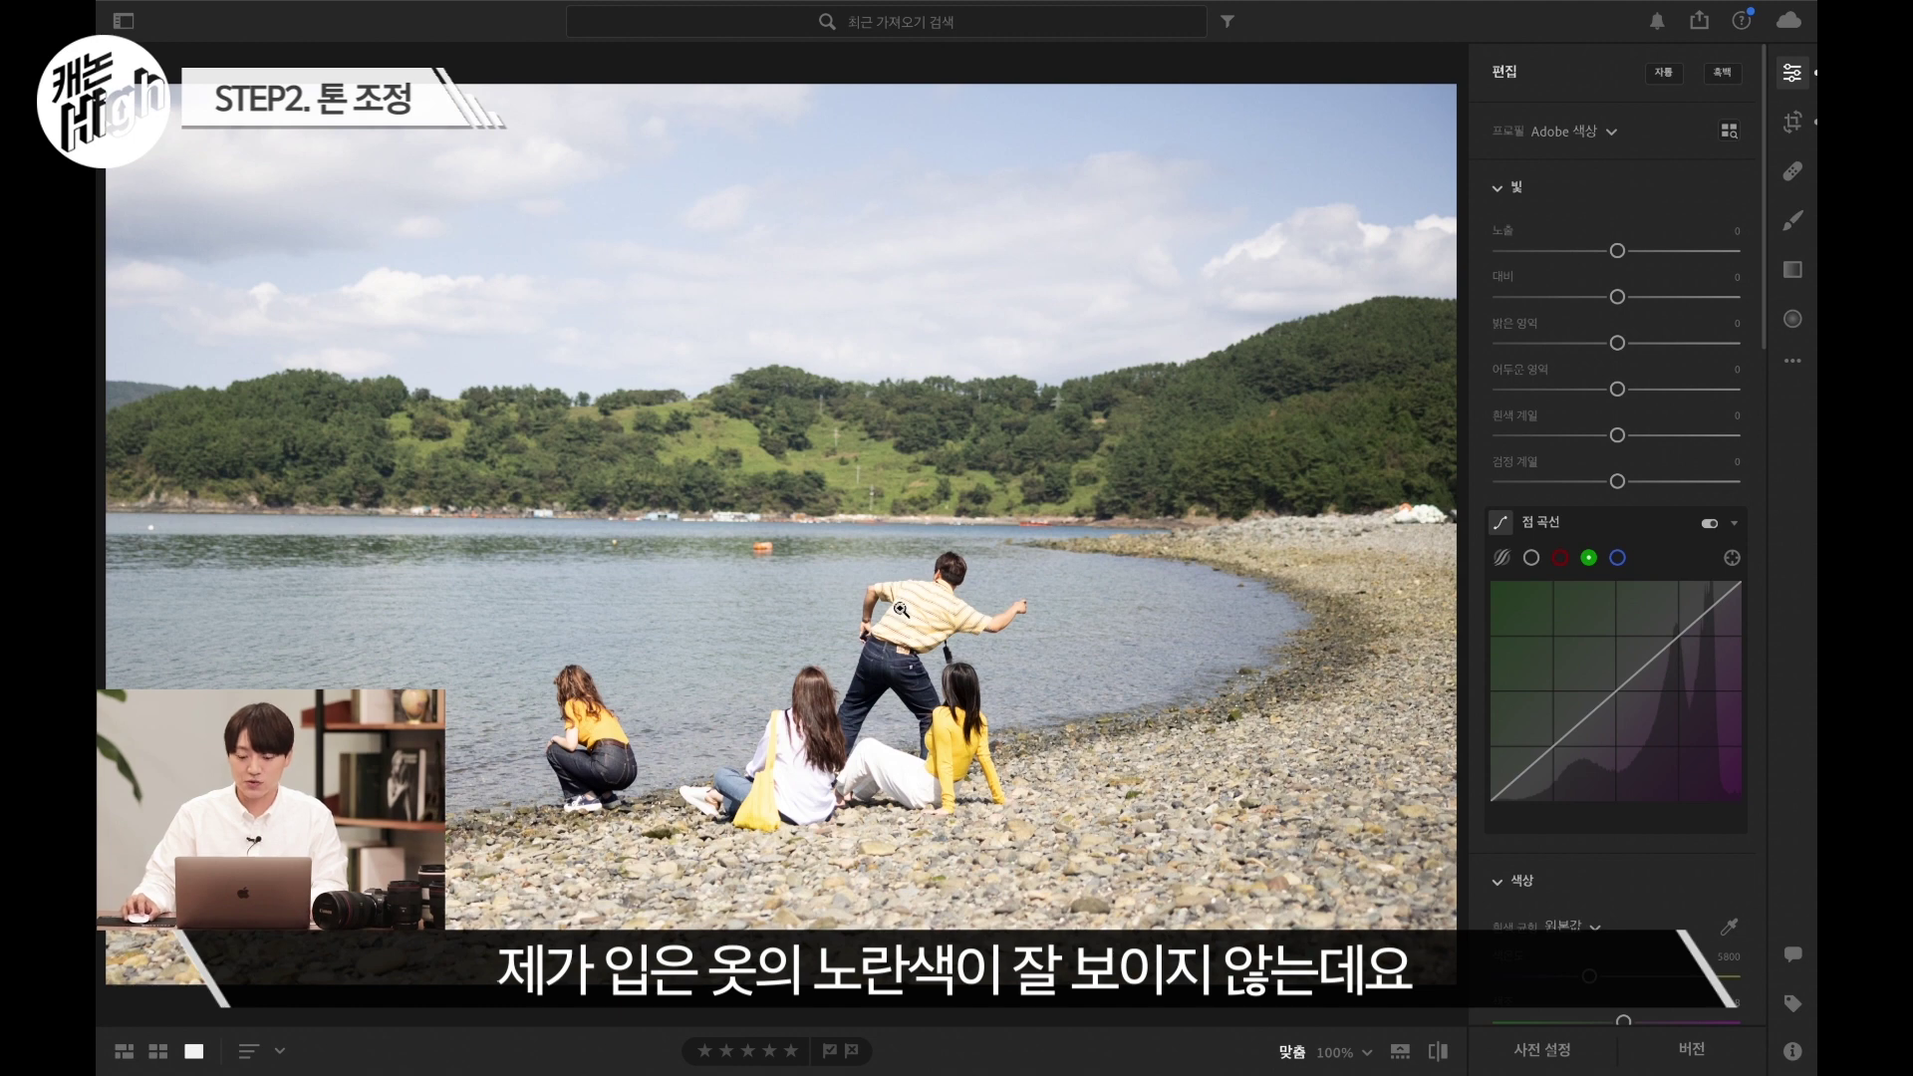
- Lower the highlights to -100 and the whites to -87, and compare the edit with the original photo
{"action": "left_click", "coordinate": [1604, 328]}
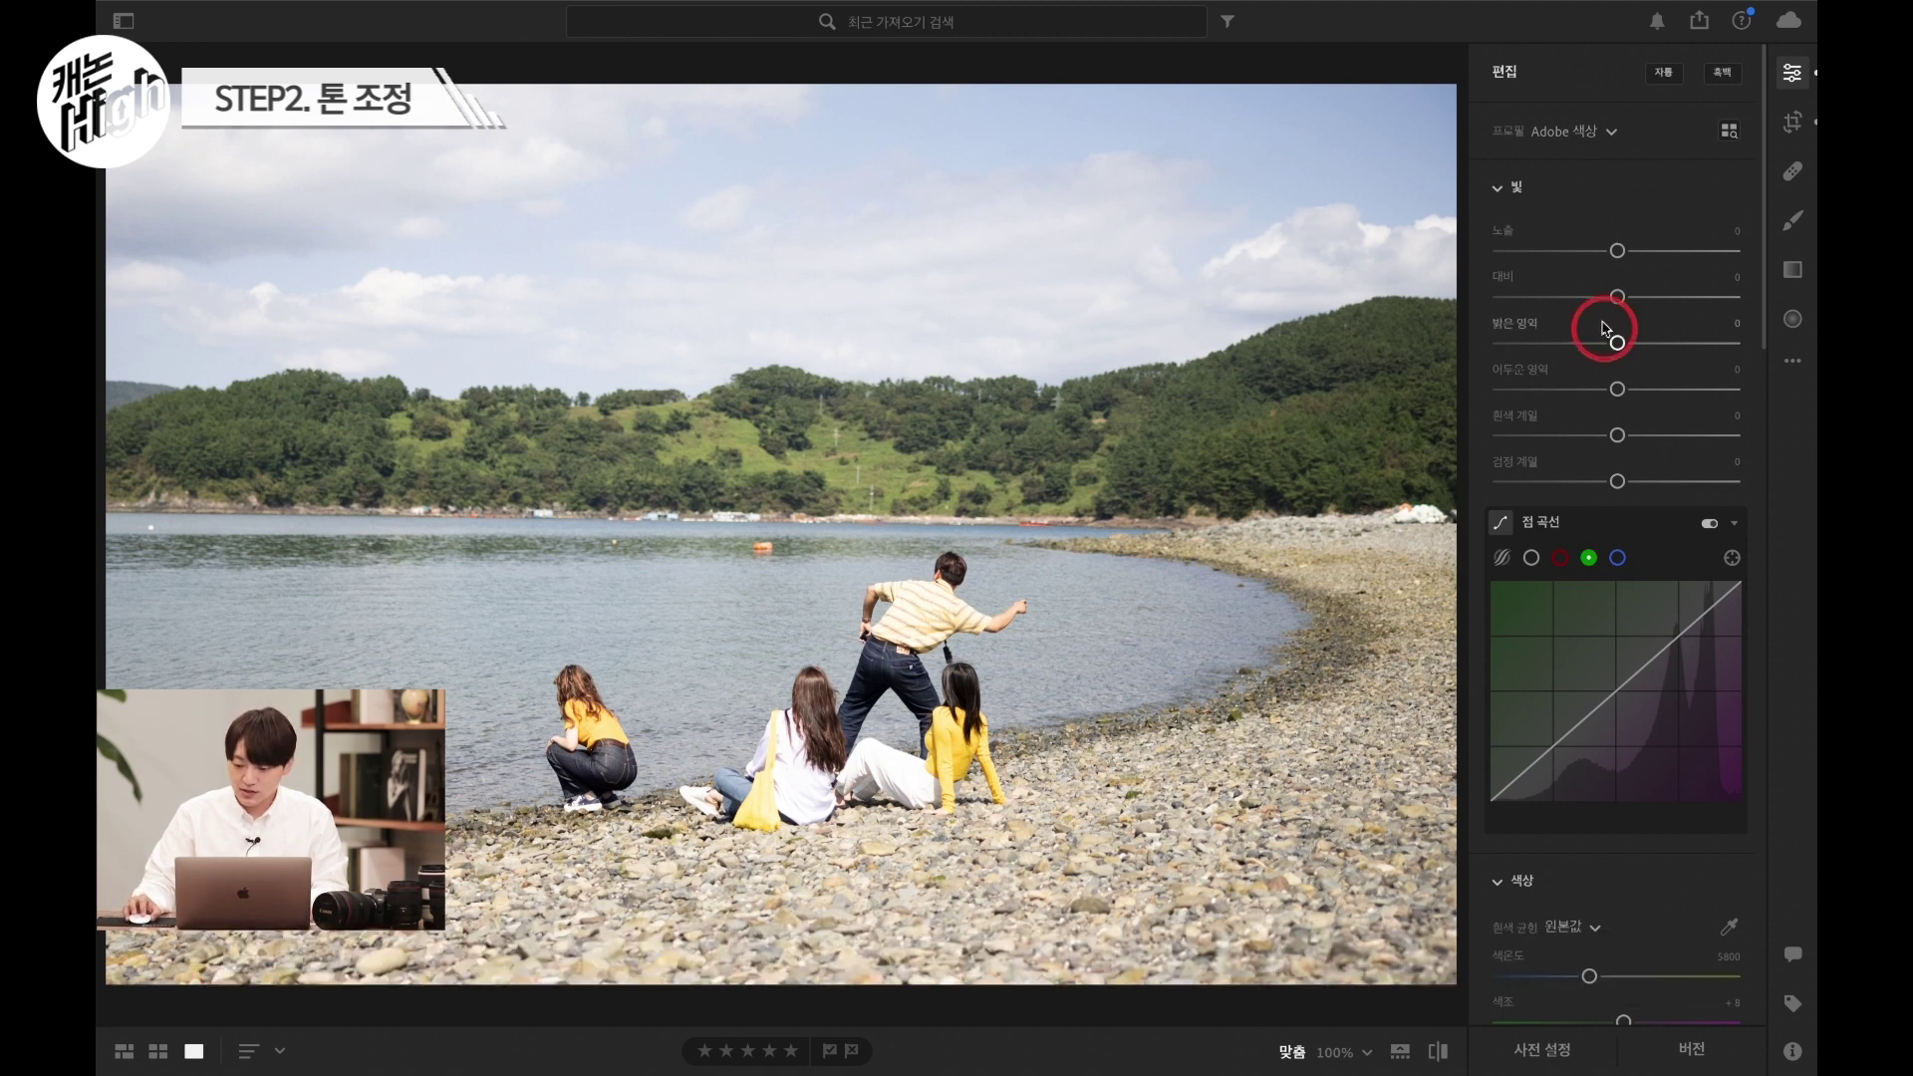
{"action": "left_click_drag", "start_coordinate": [1619, 348], "coordinate": [1496, 350]}
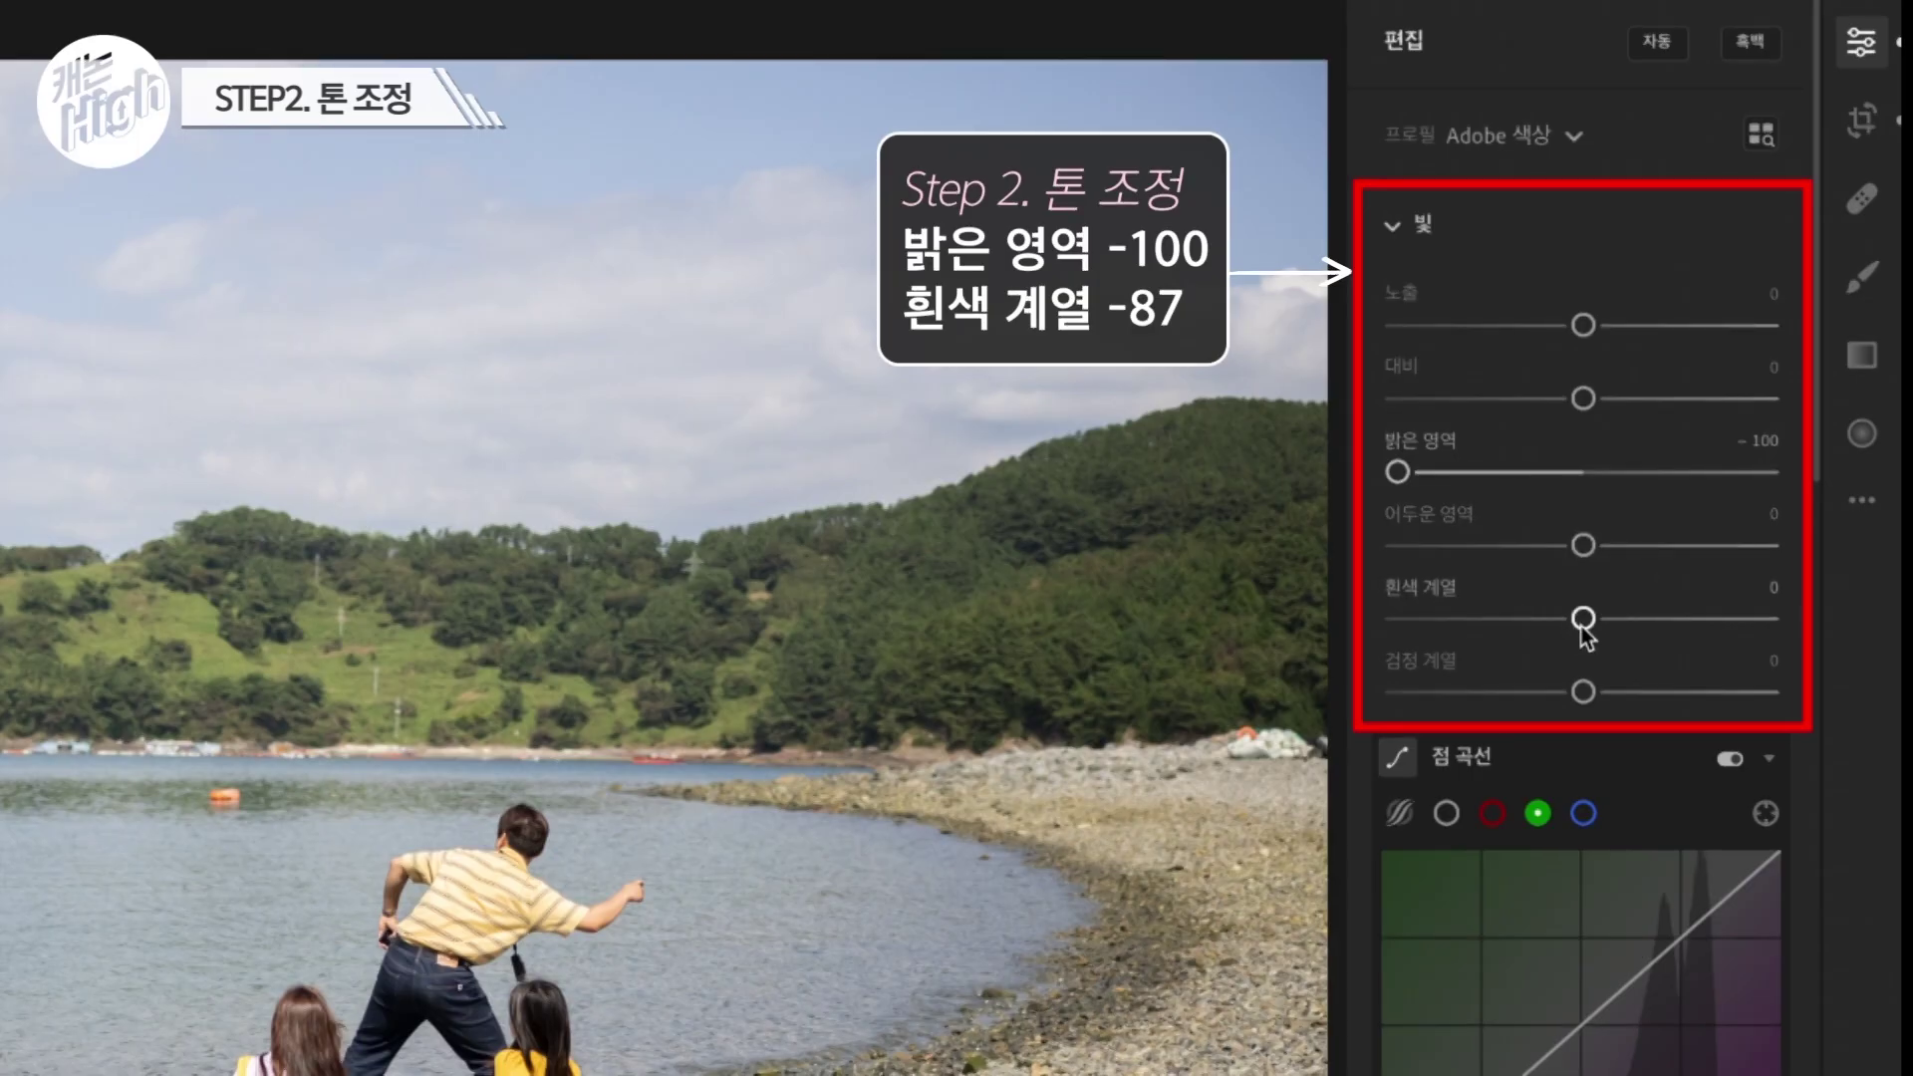
{"action": "left_click_drag", "start_coordinate": [1617, 435], "coordinate": [1571, 436]}
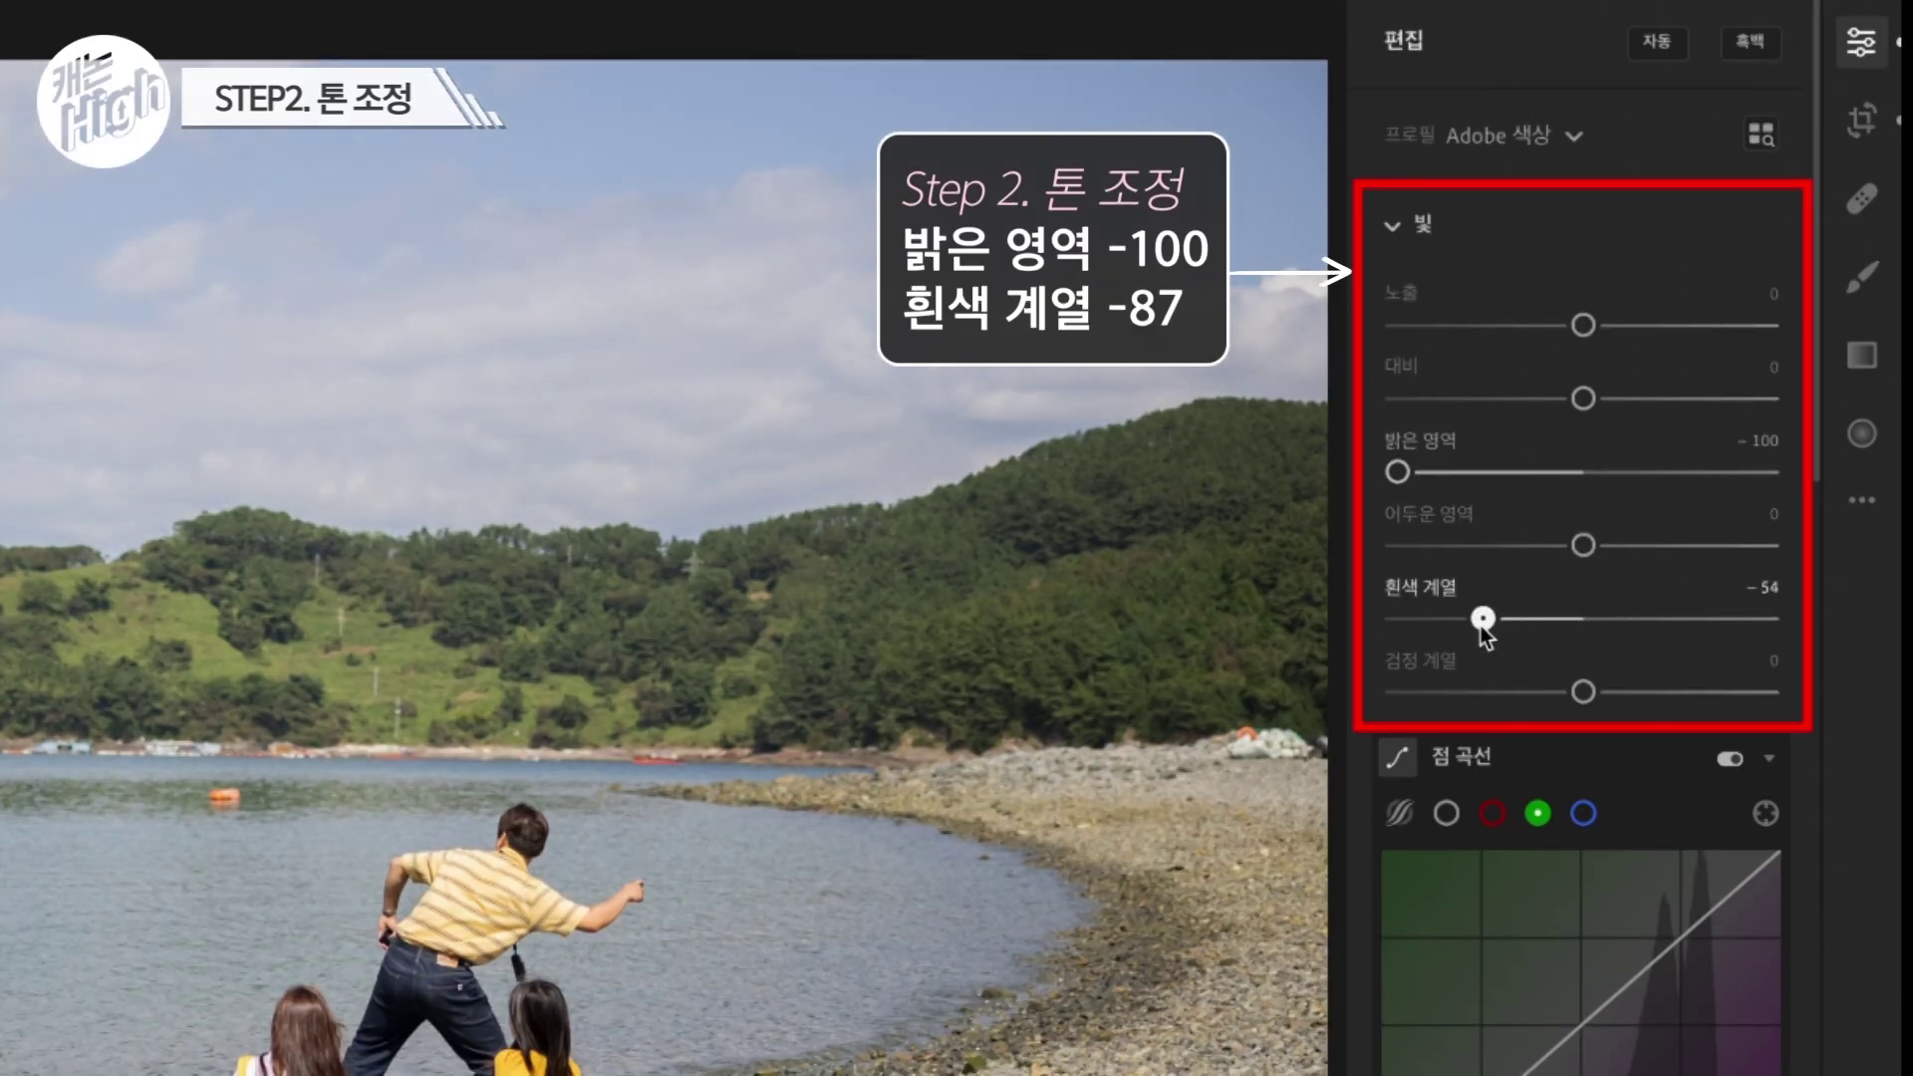
{"action": "left_click_drag", "start_coordinate": [1461, 626], "coordinate": [1418, 626]}
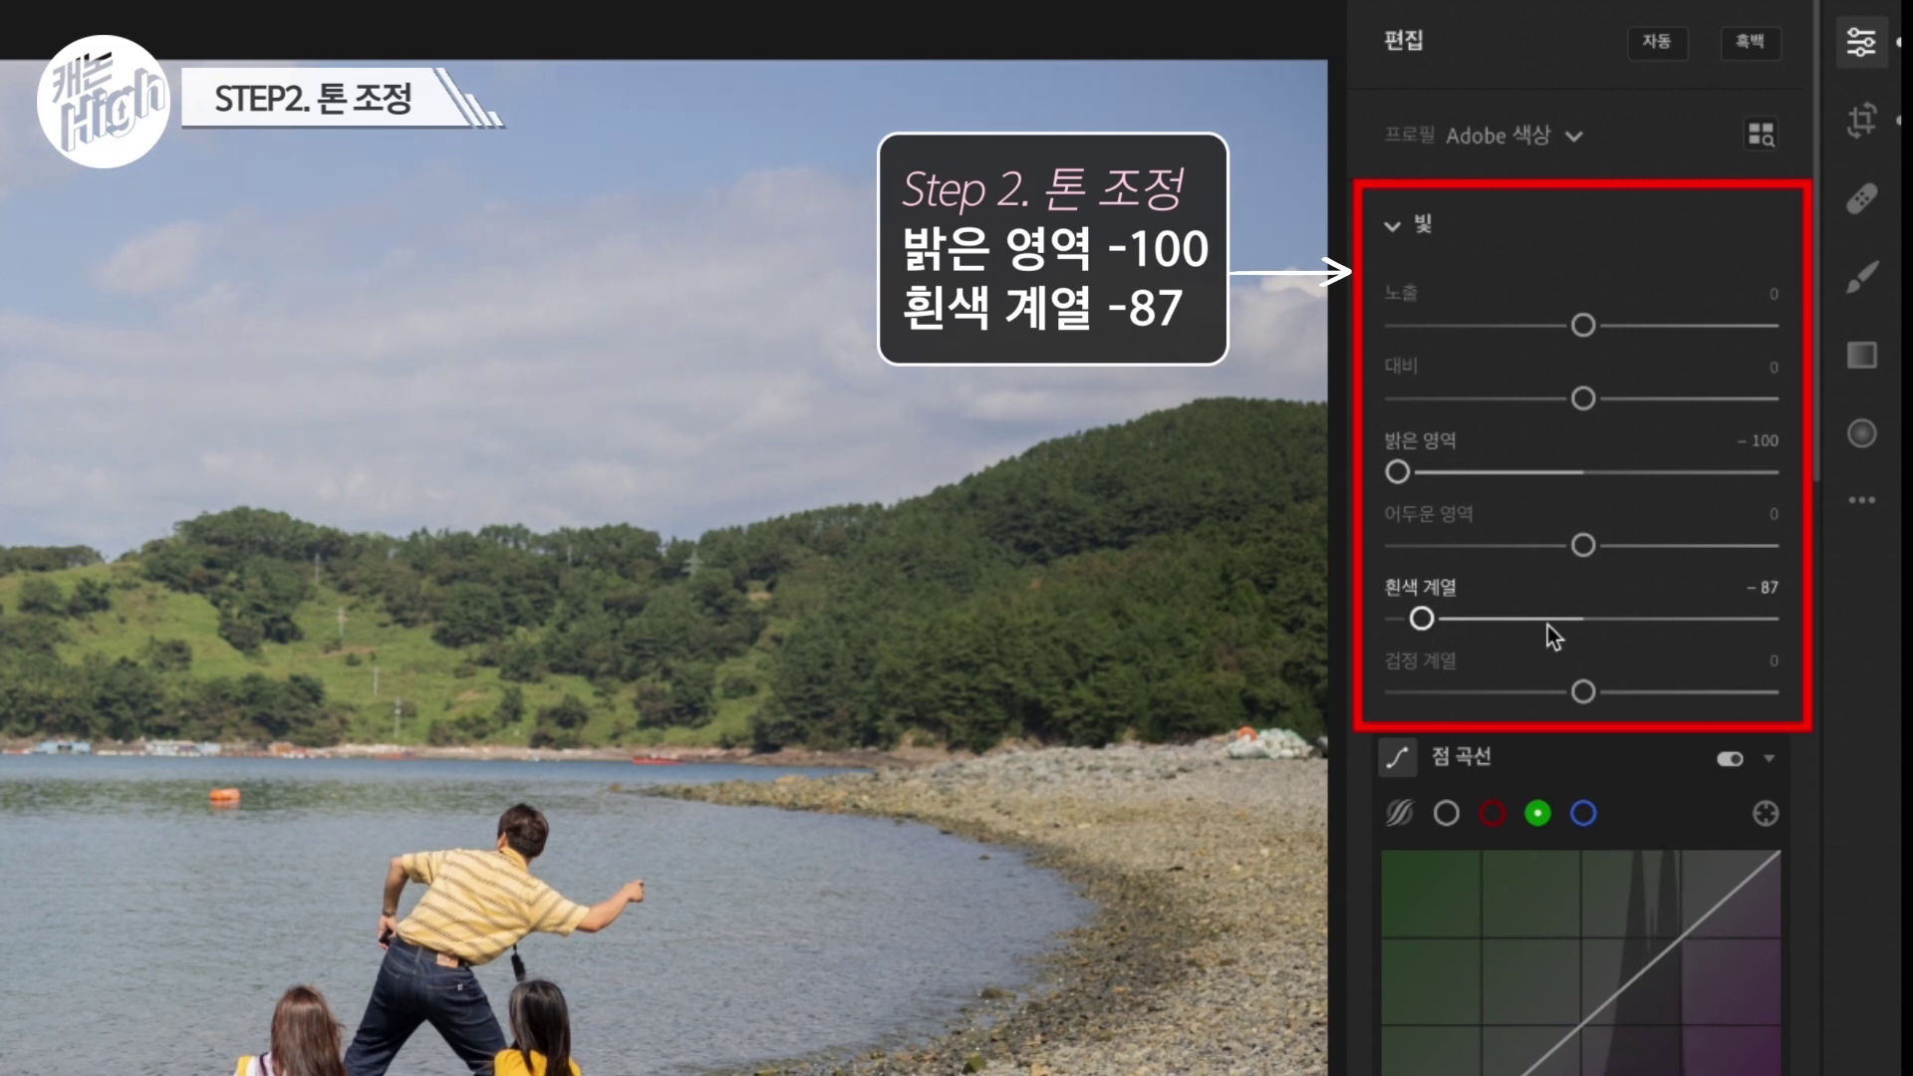
{"action": "key", "text": "backslash"}
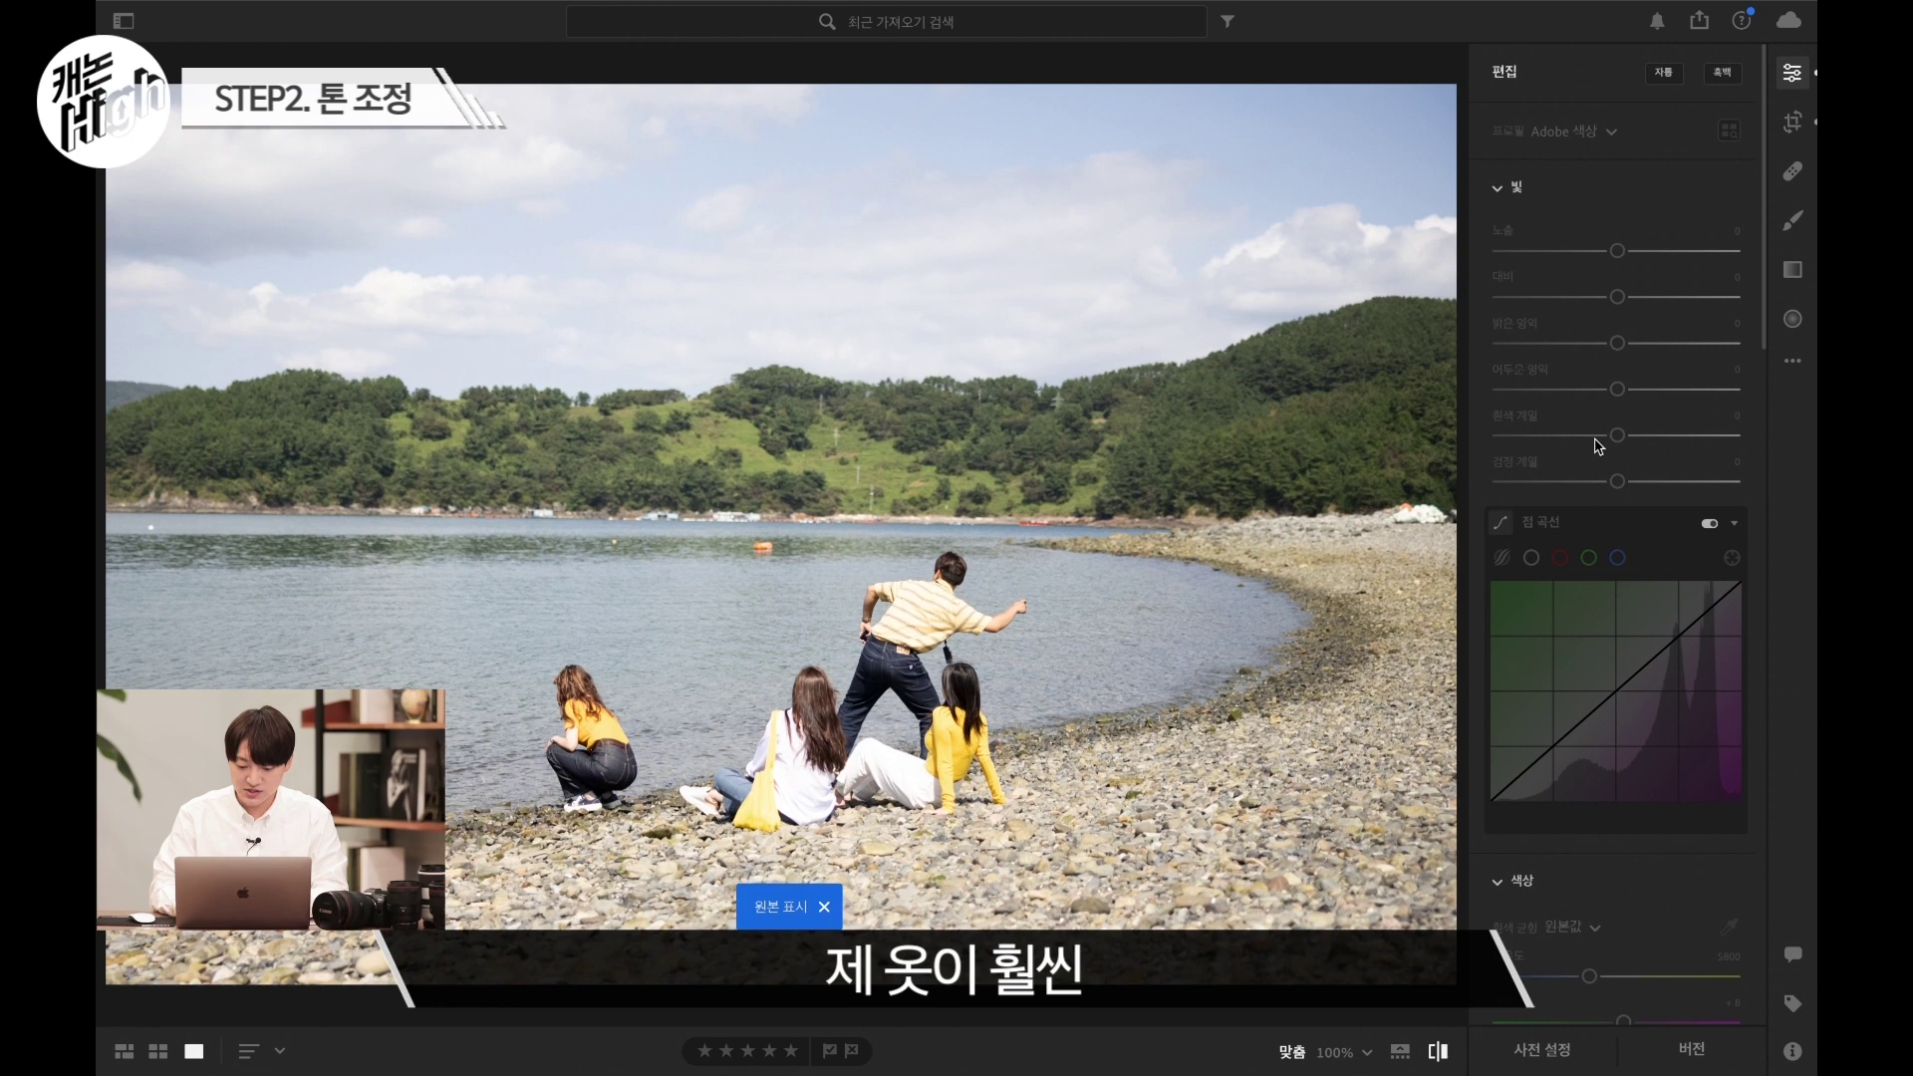
{"action": "key", "text": "backslash"}
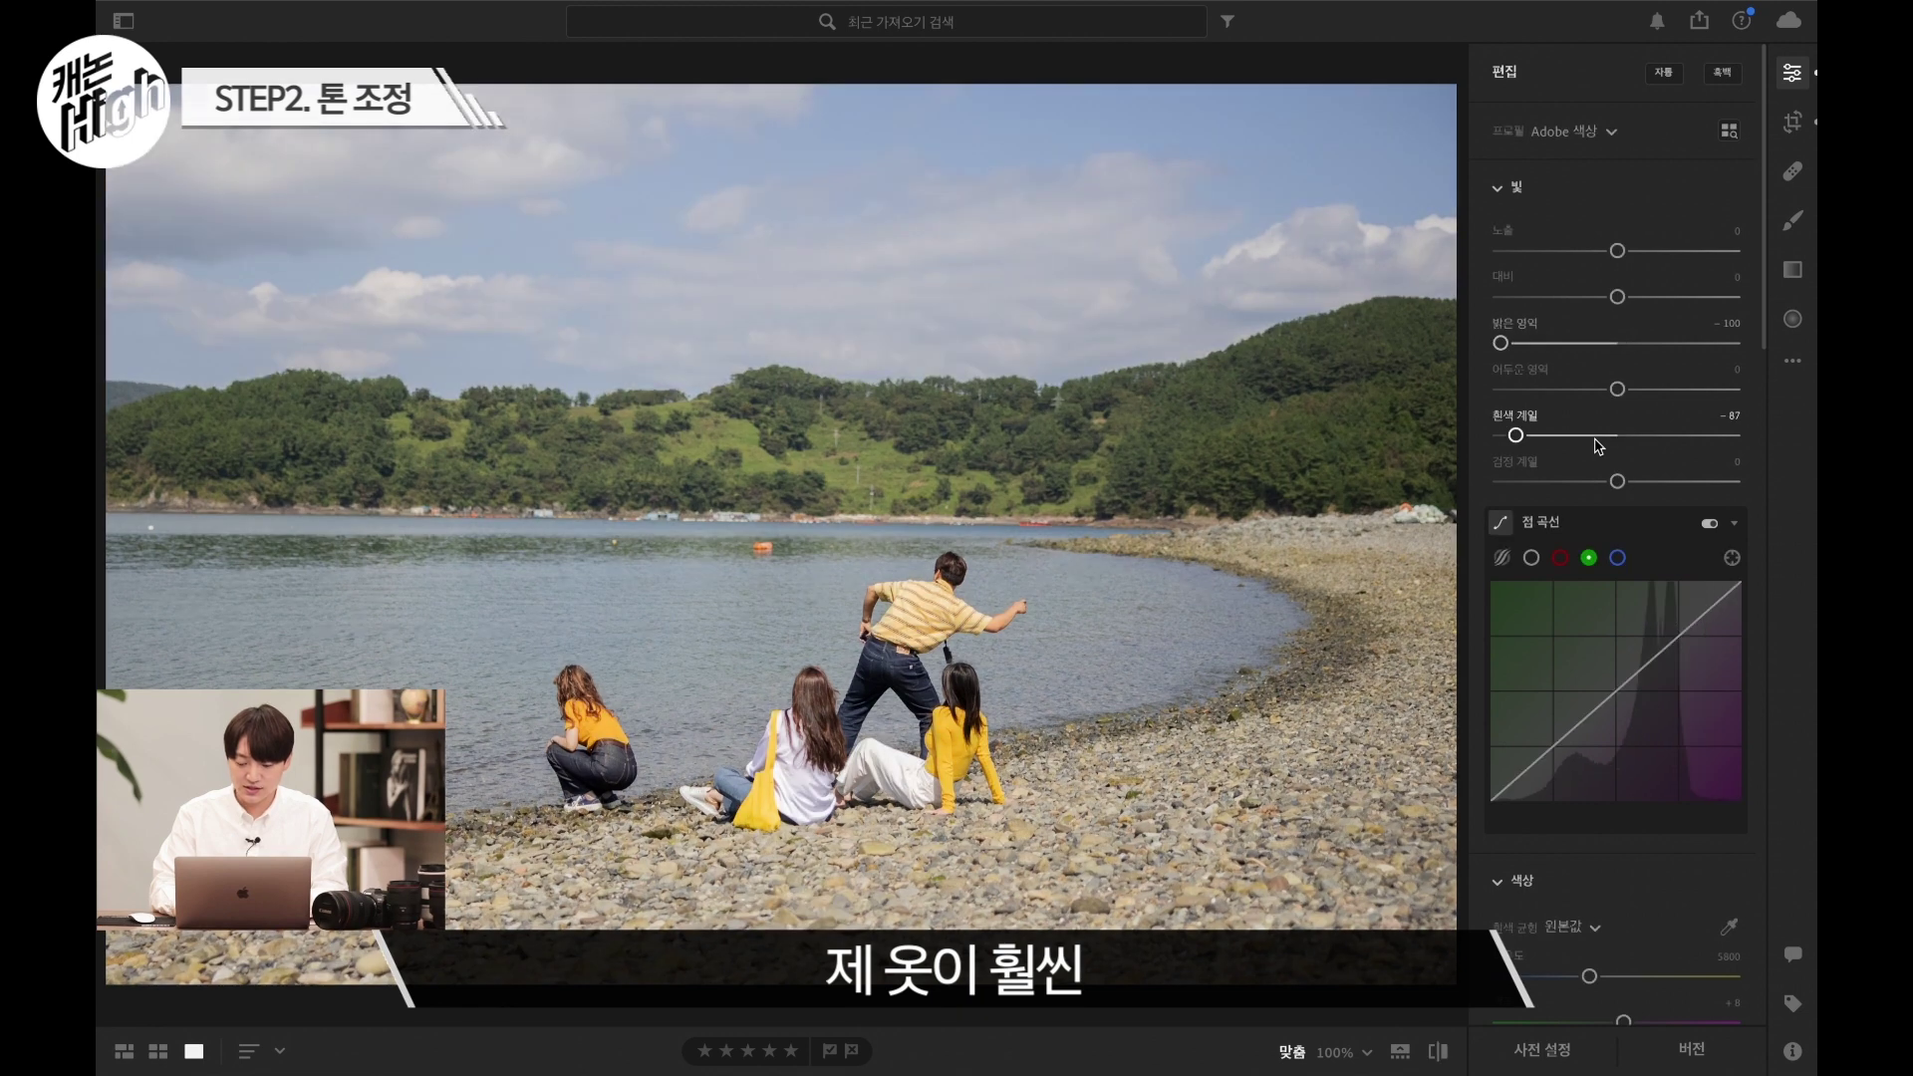
- Set the exposure to +0.32, the shadows to -33 and the blacks to -10
{"action": "left_click", "coordinate": [1597, 339]}
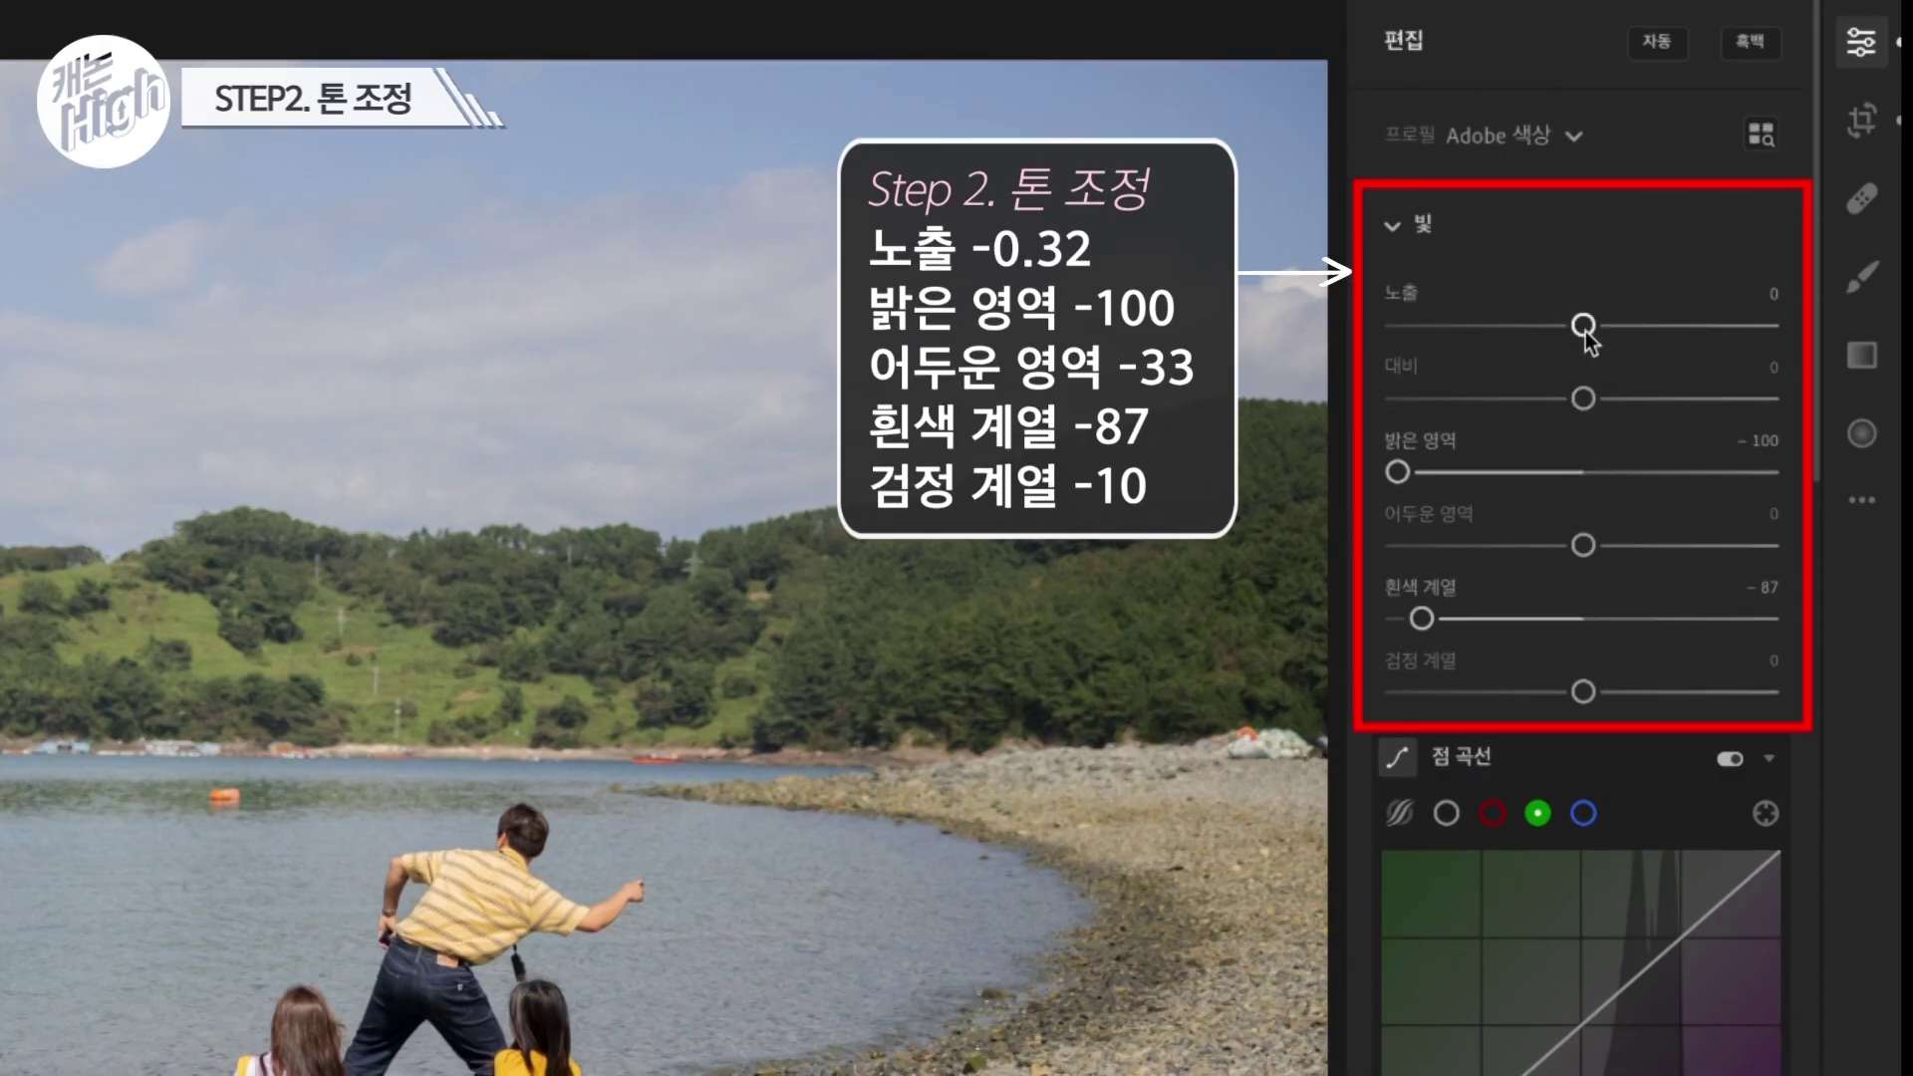
{"action": "left_click_drag", "start_coordinate": [1586, 331], "coordinate": [1598, 331]}
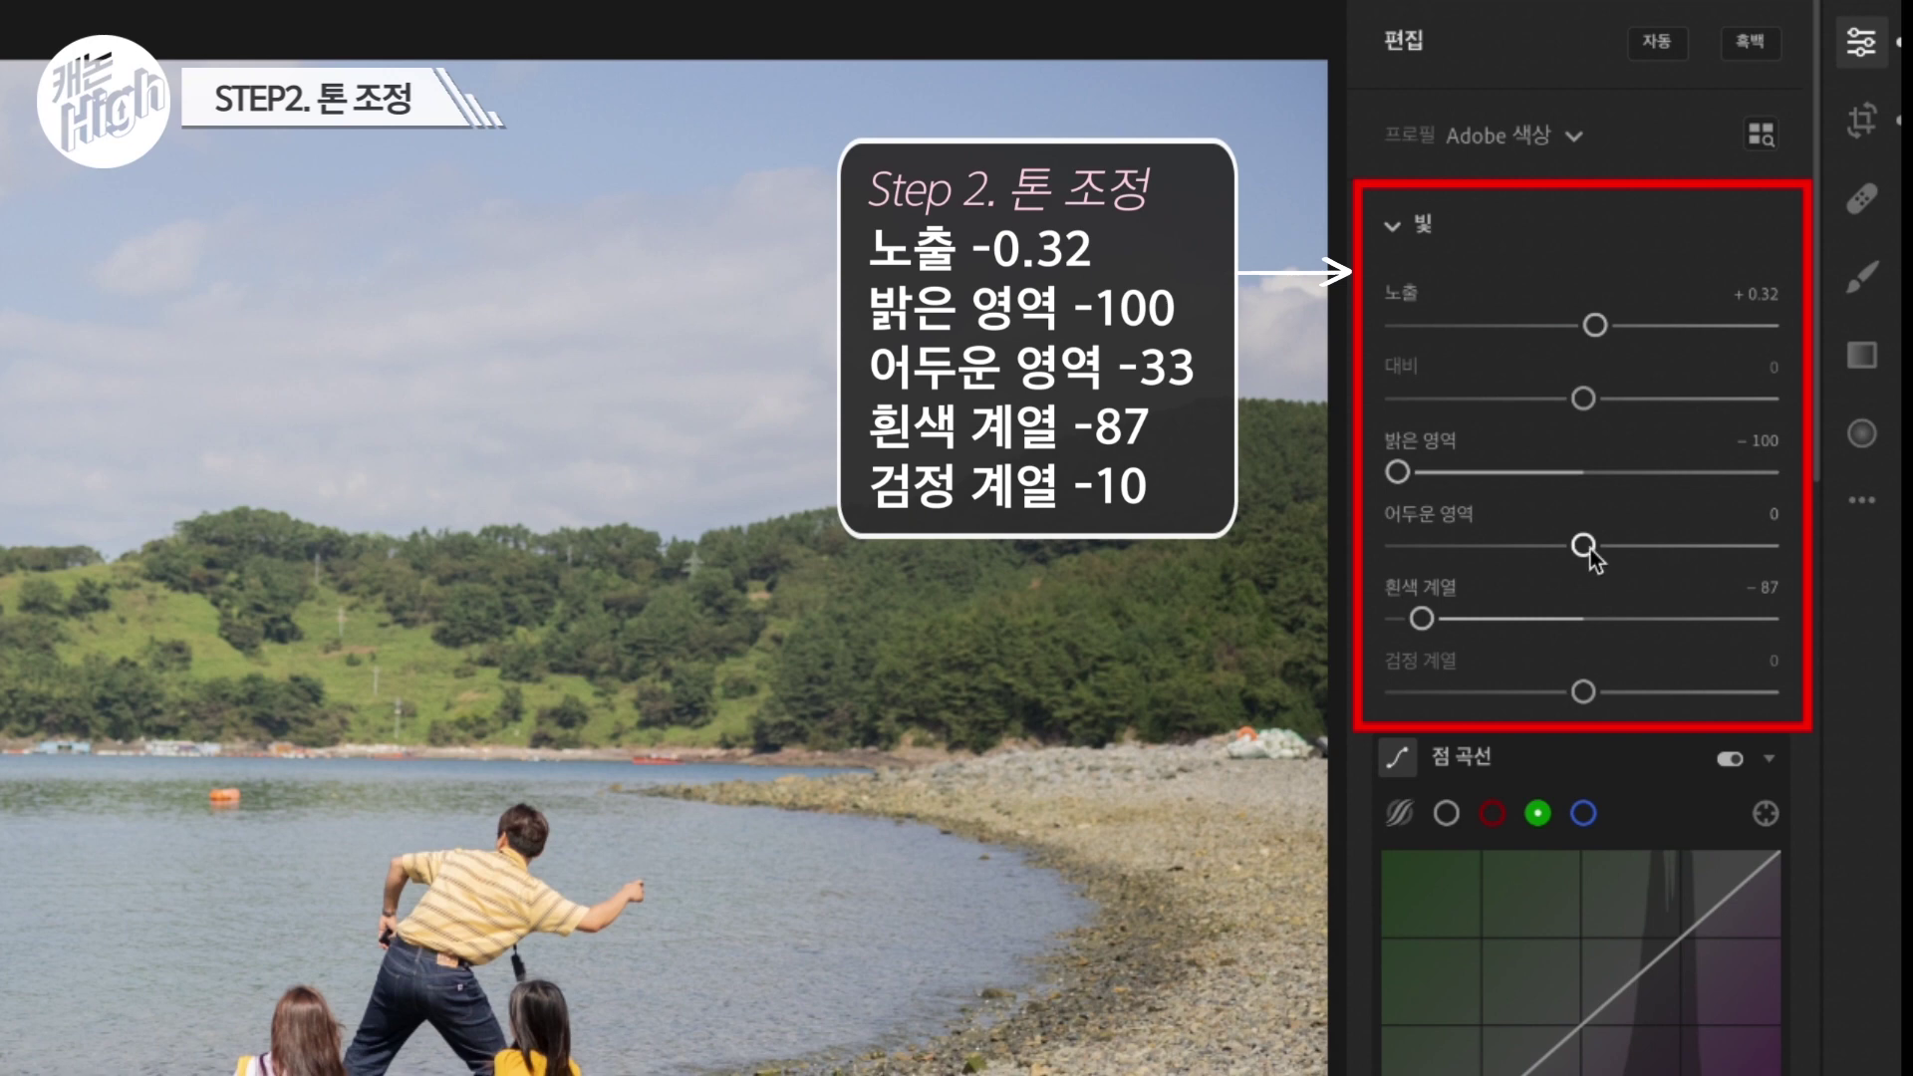
{"action": "left_click_drag", "start_coordinate": [1588, 548], "coordinate": [1522, 546]}
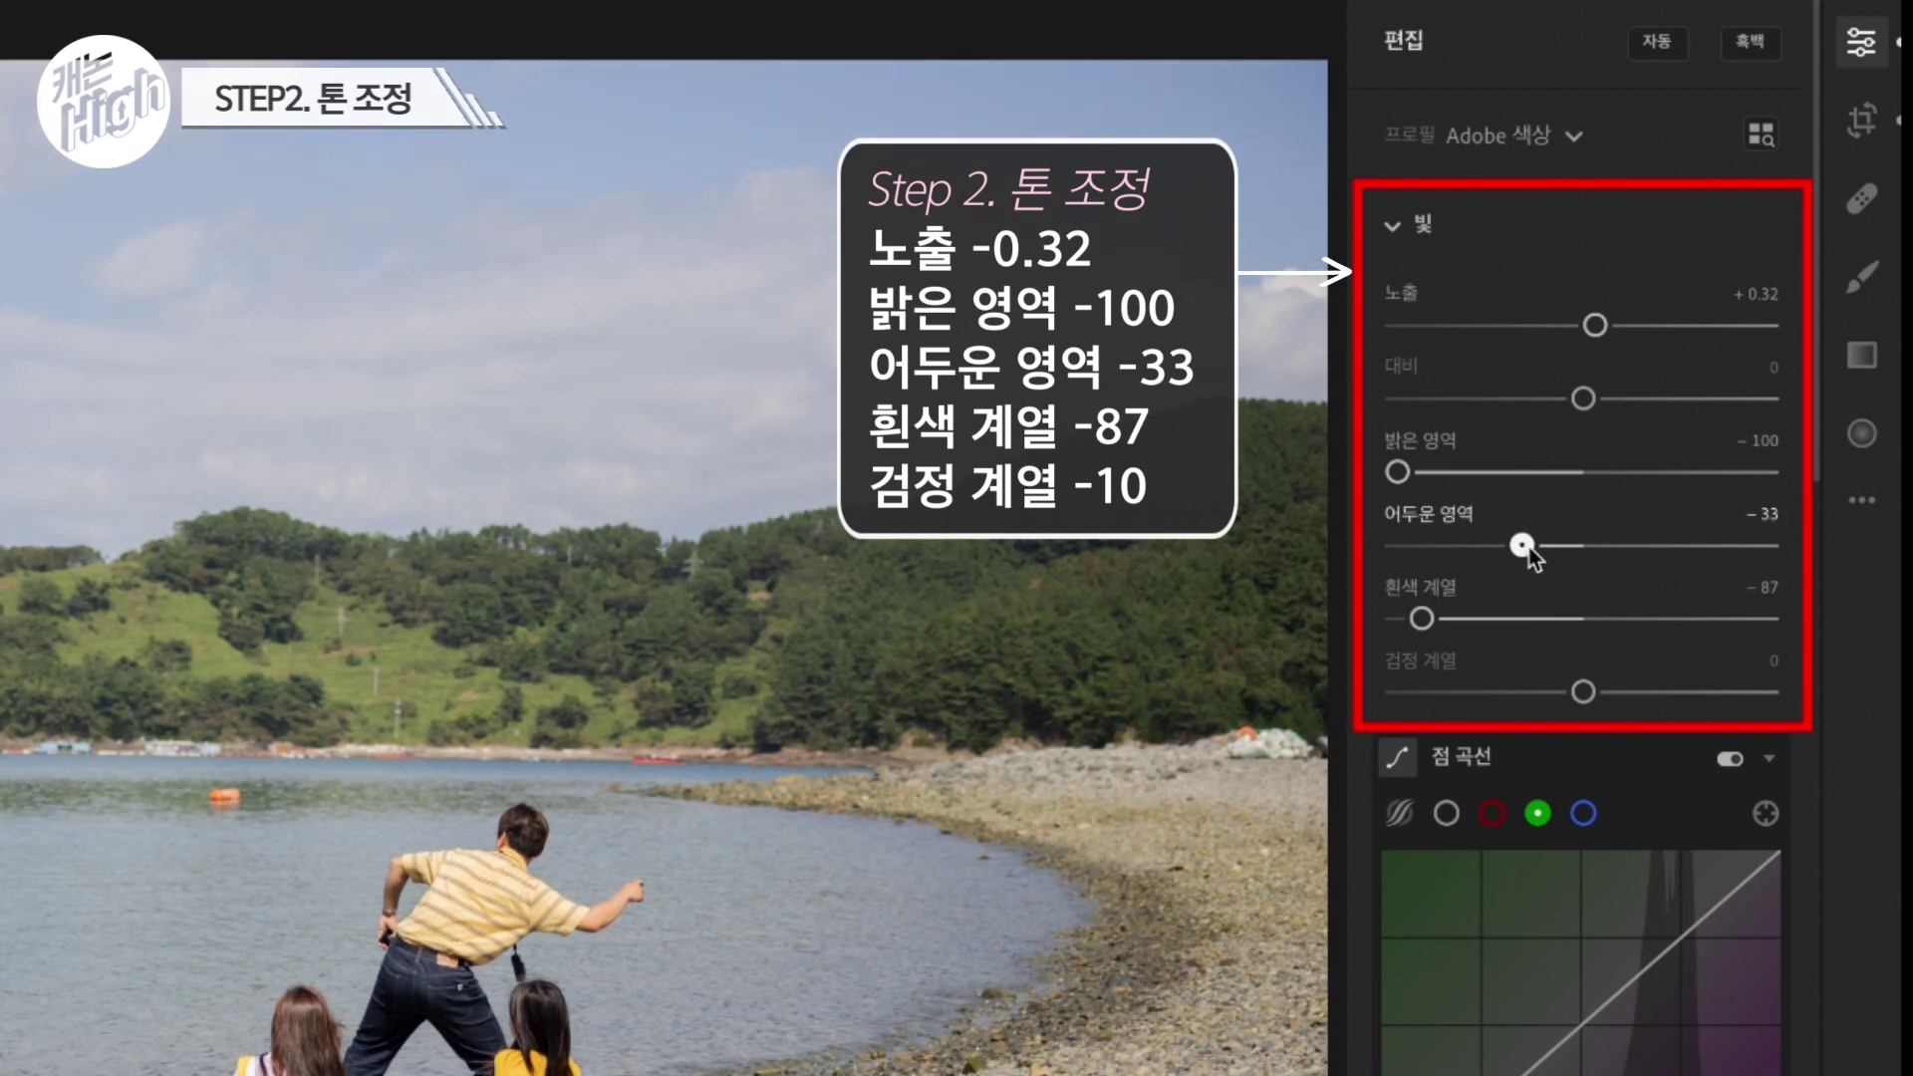
{"action": "left_click_drag", "start_coordinate": [1583, 692], "coordinate": [1562, 698]}
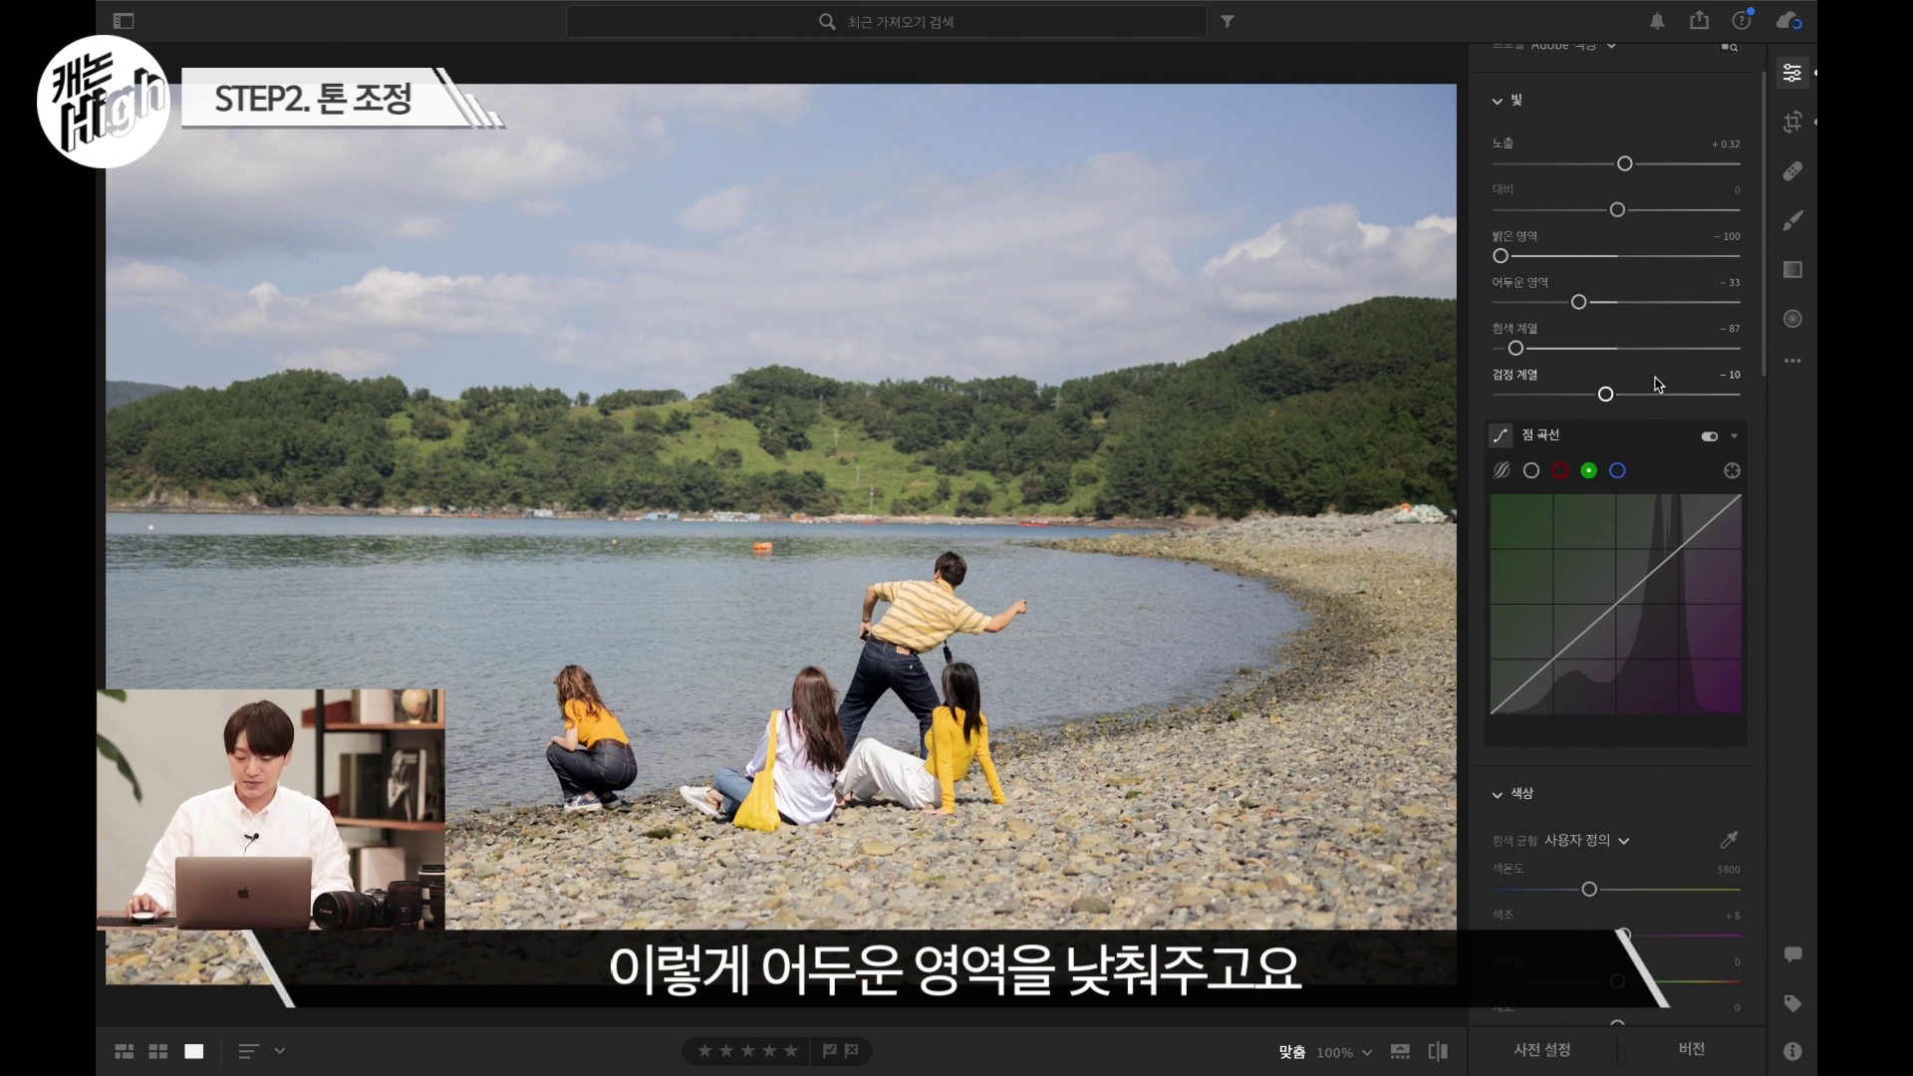
- Cool the white balance by setting the color temperature to 5202 and the tint to 0
{"action": "scroll", "coordinate": [1676, 528], "scroll_direction": "down", "scroll_amount": 5}
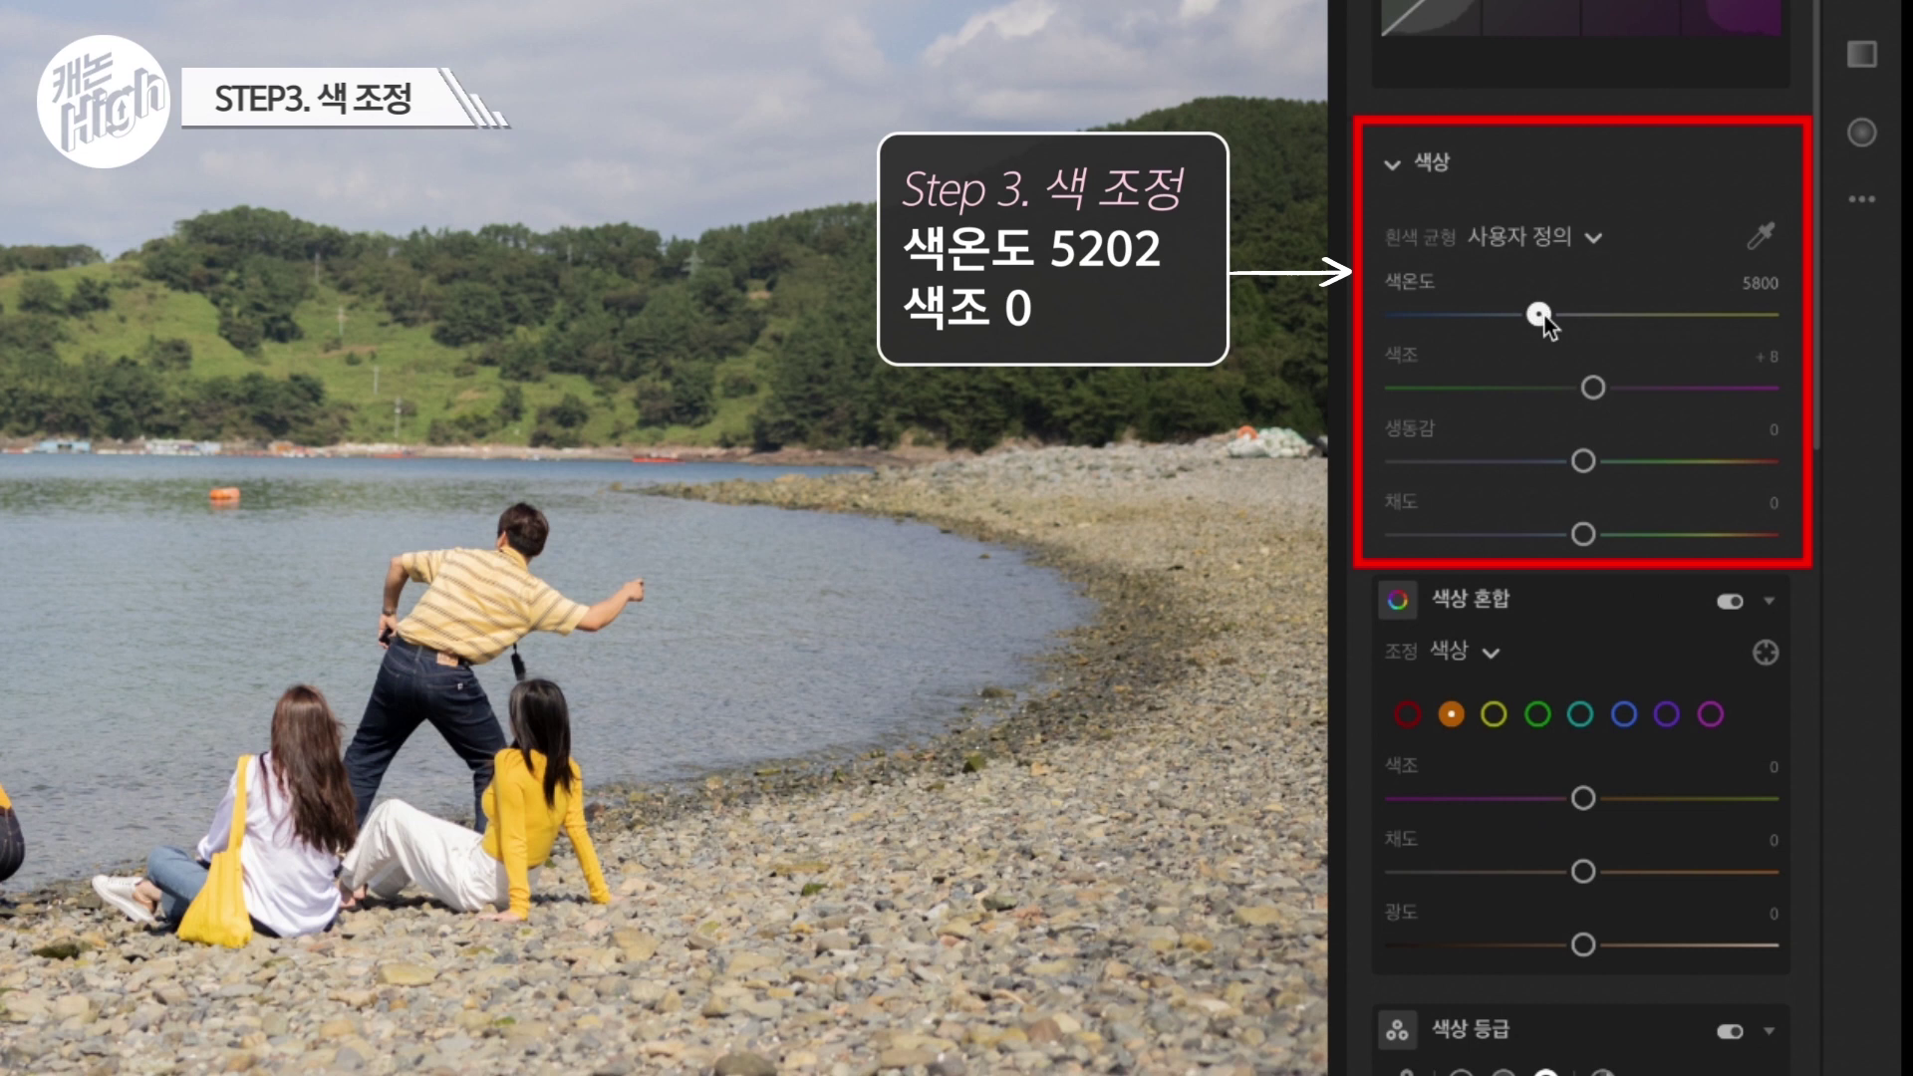
{"action": "left_click_drag", "start_coordinate": [1591, 435], "coordinate": [1584, 433]}
{"action": "left_click_drag", "start_coordinate": [1530, 315], "coordinate": [1531, 316]}
{"action": "left_click_drag", "start_coordinate": [1524, 315], "coordinate": [1517, 315]}
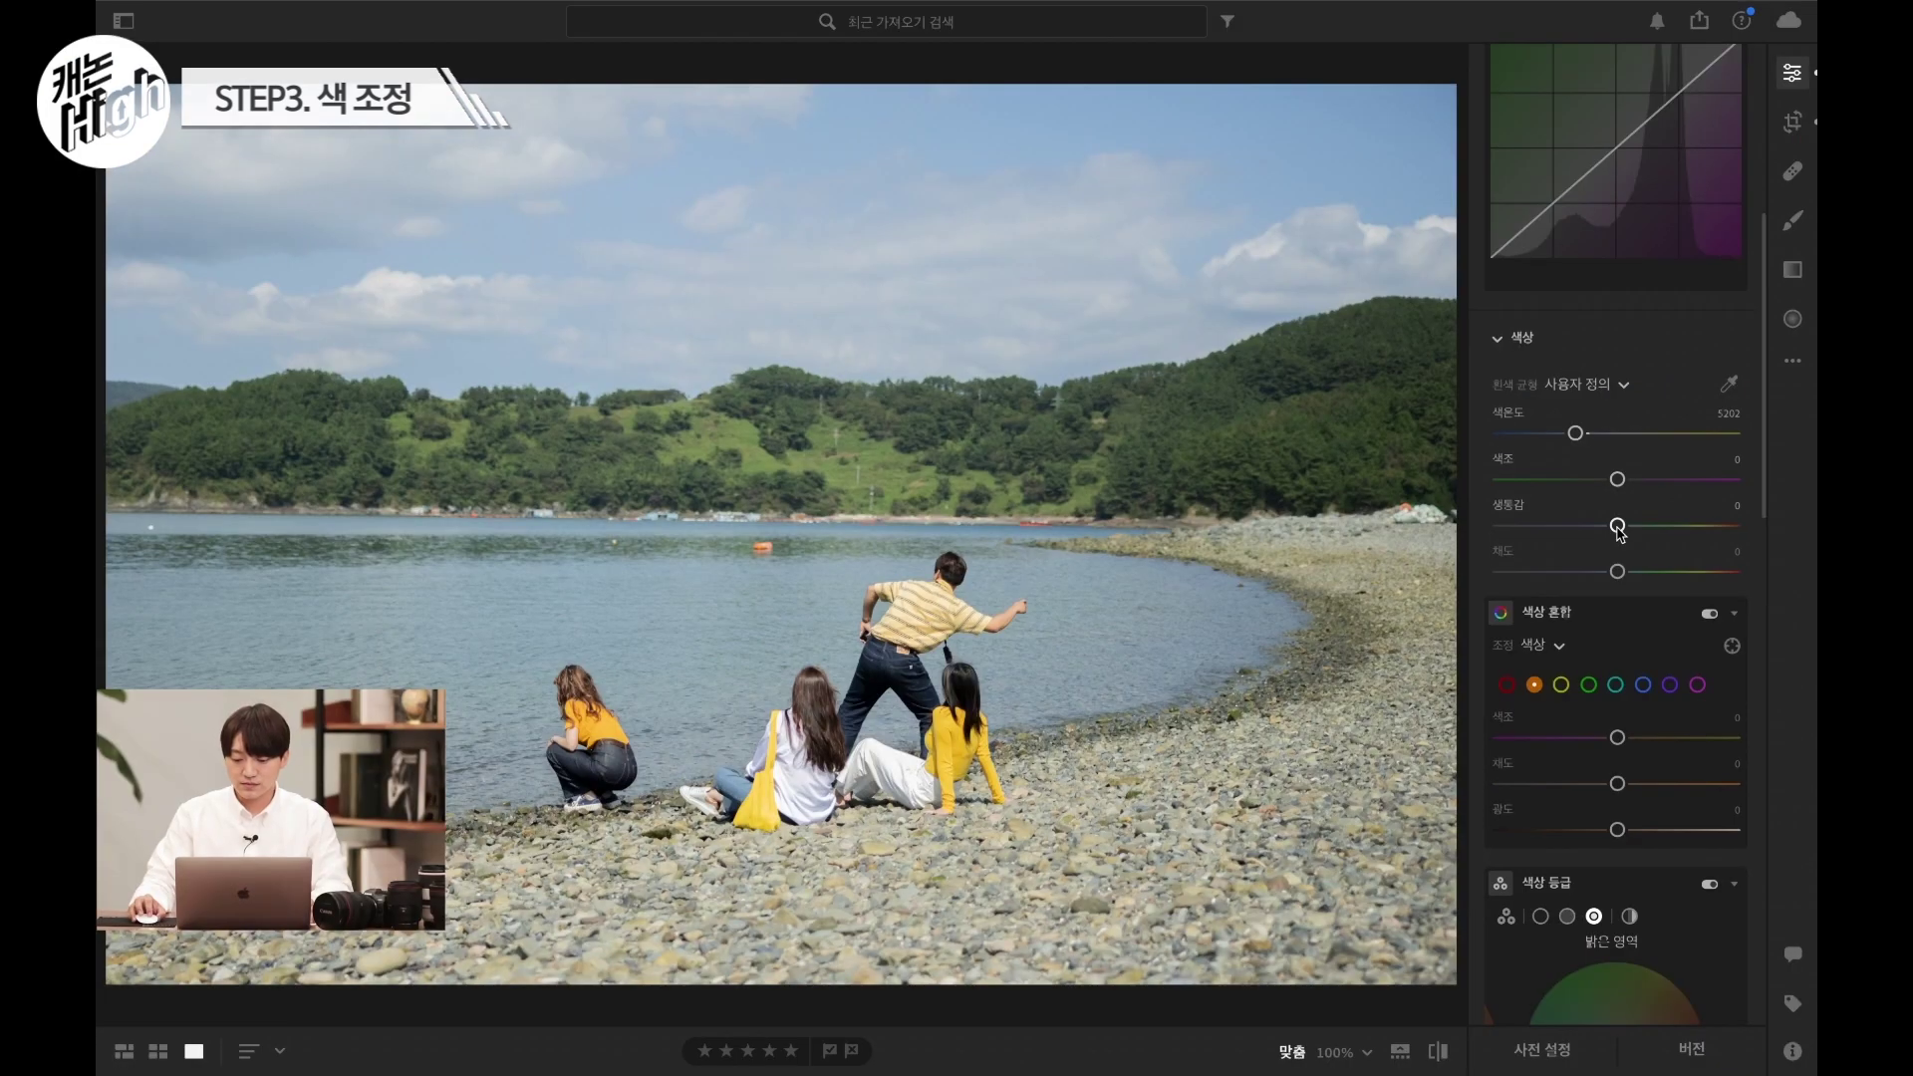
- Raise the yellow saturation to +43 in the color mix to emphasize the yellow clothes
{"action": "scroll", "coordinate": [1619, 533], "scroll_direction": "down", "scroll_amount": 2}
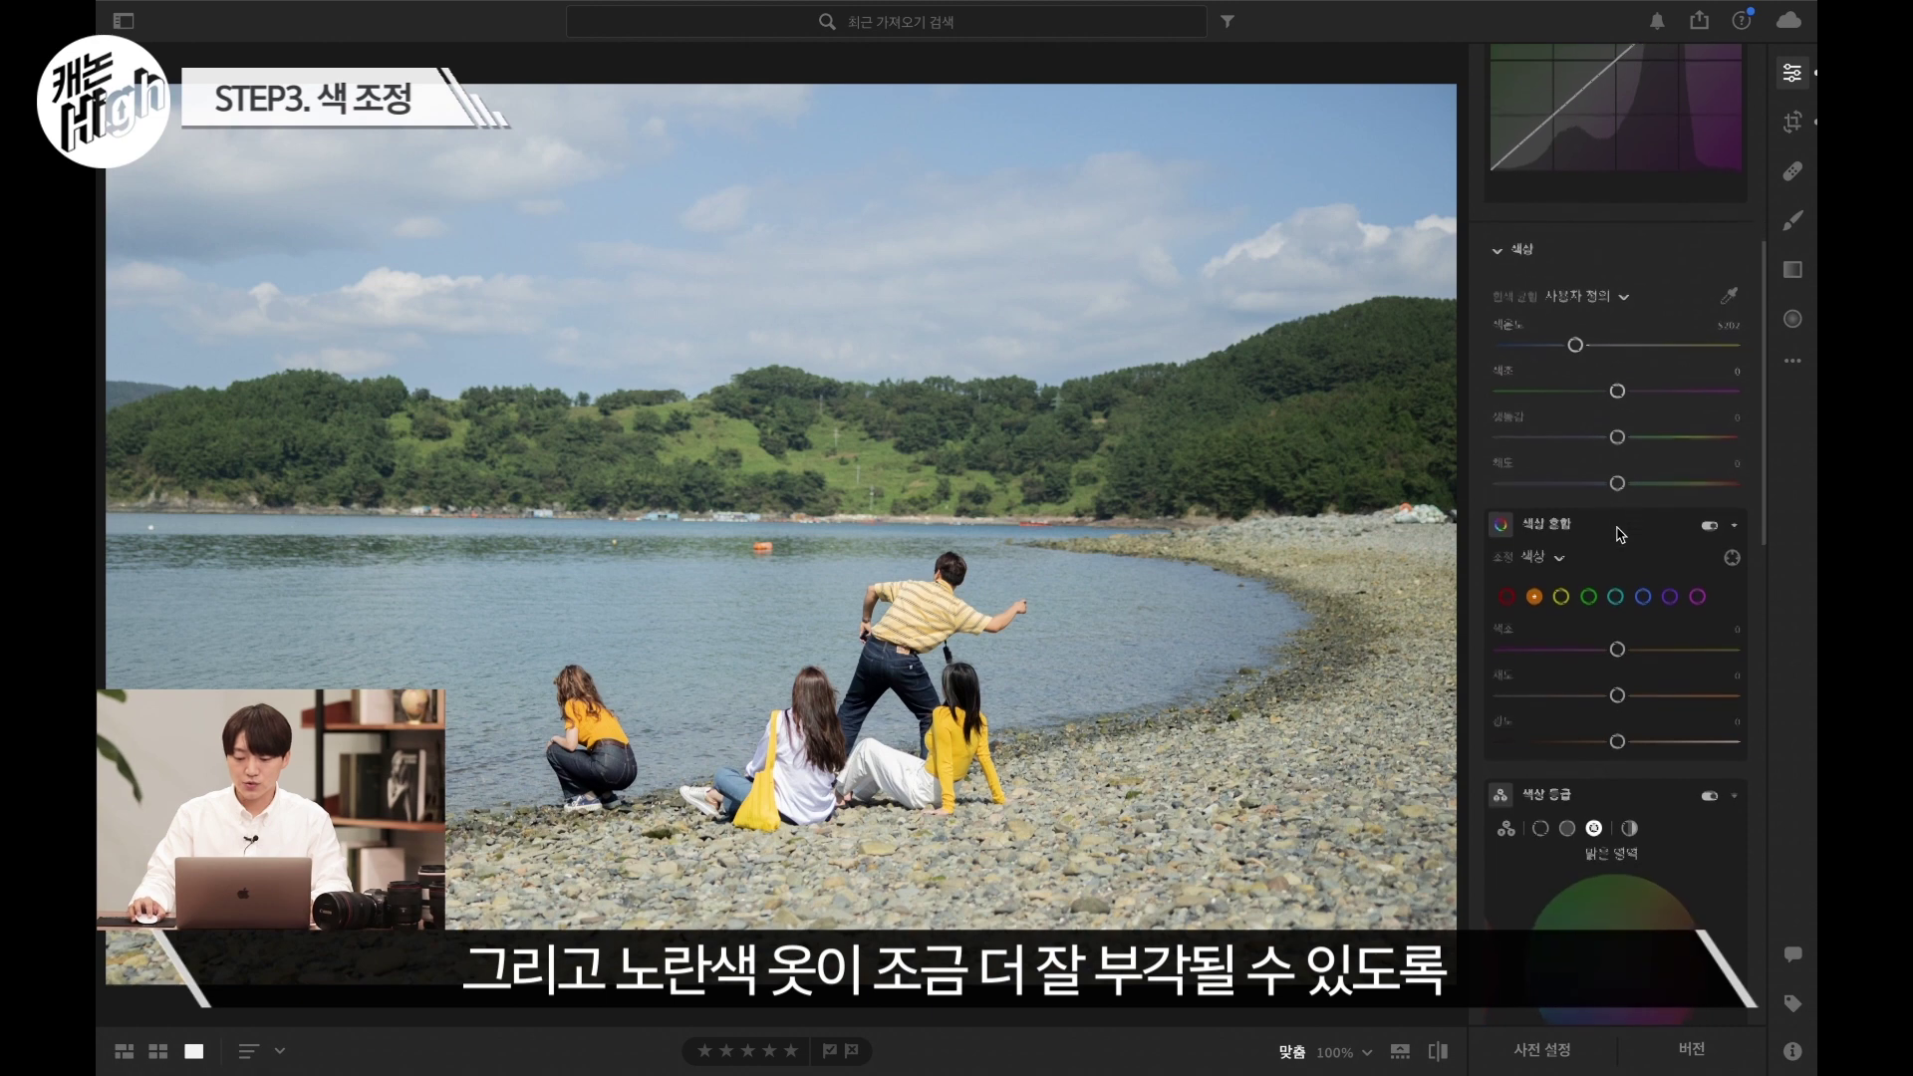
{"action": "scroll", "coordinate": [1619, 533], "scroll_direction": "down", "scroll_amount": 2}
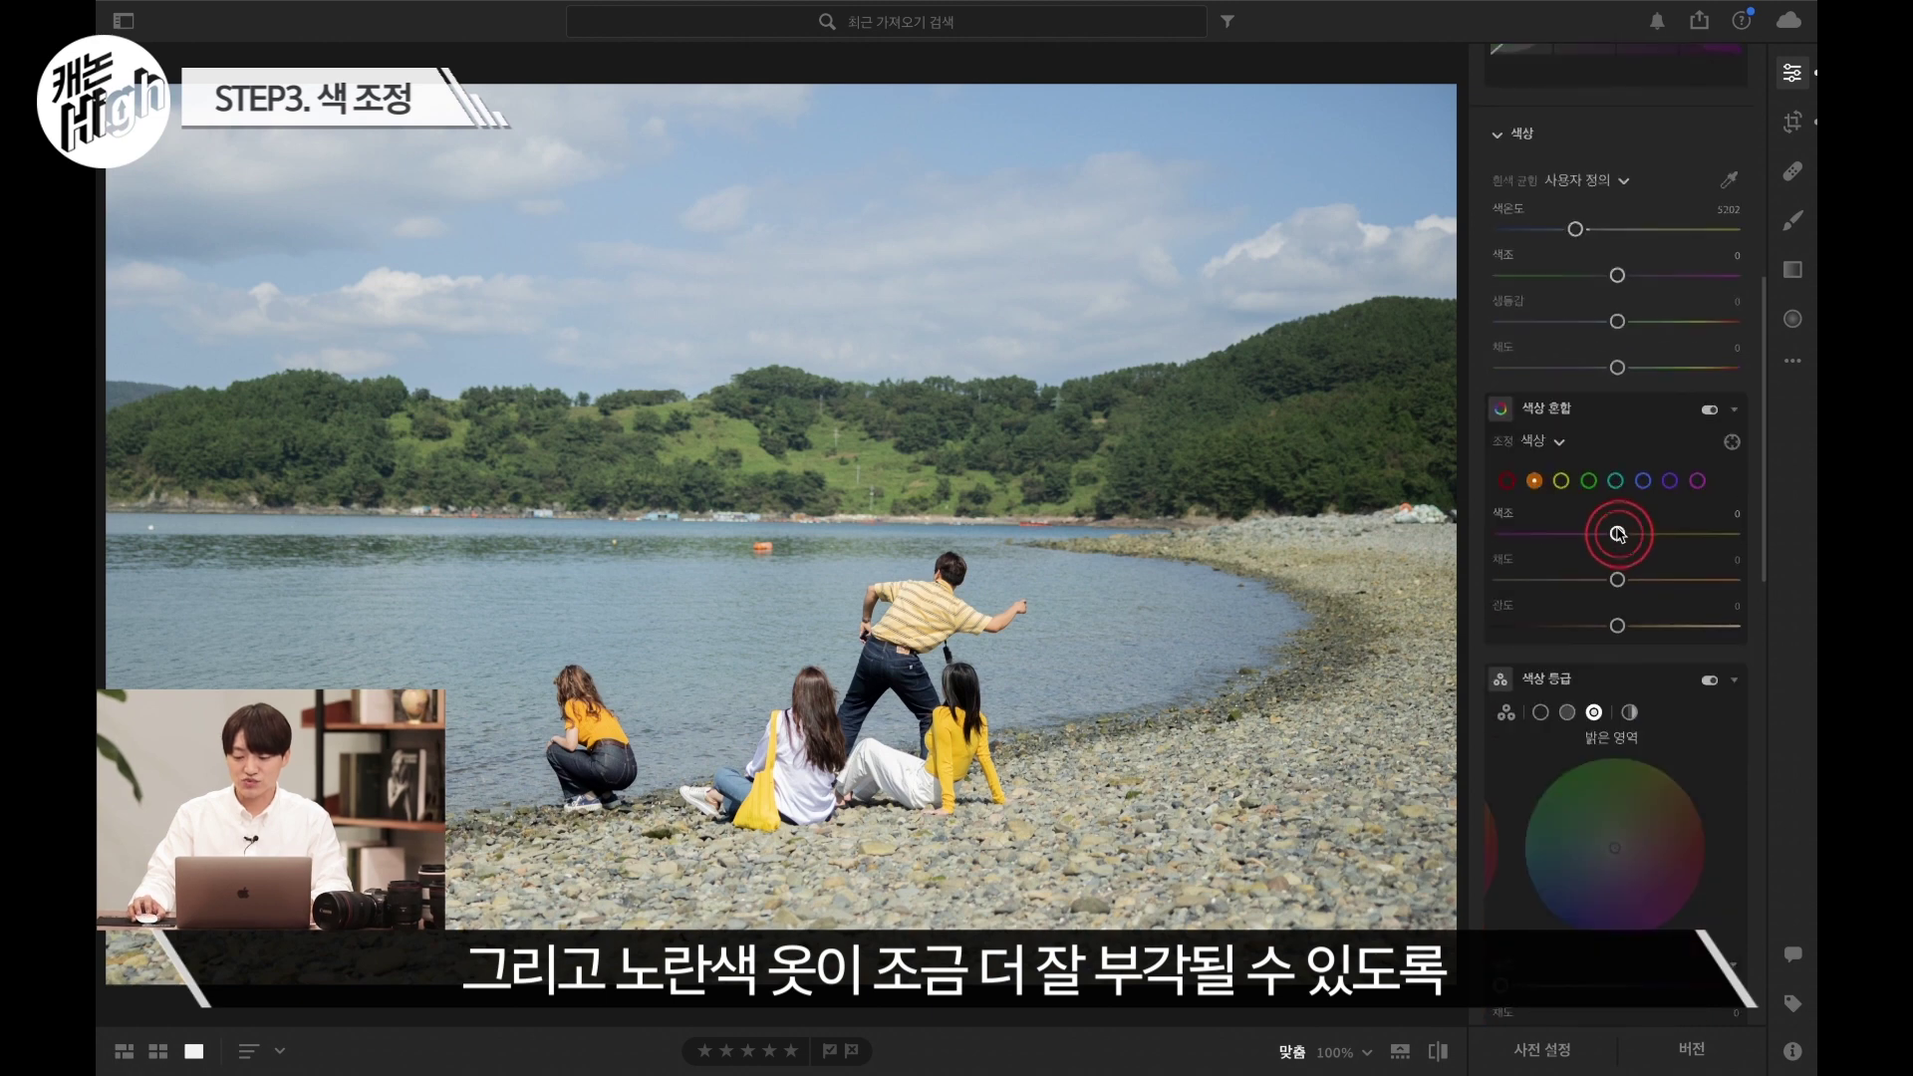
{"action": "scroll", "coordinate": [1632, 509], "scroll_direction": "down", "scroll_amount": 2}
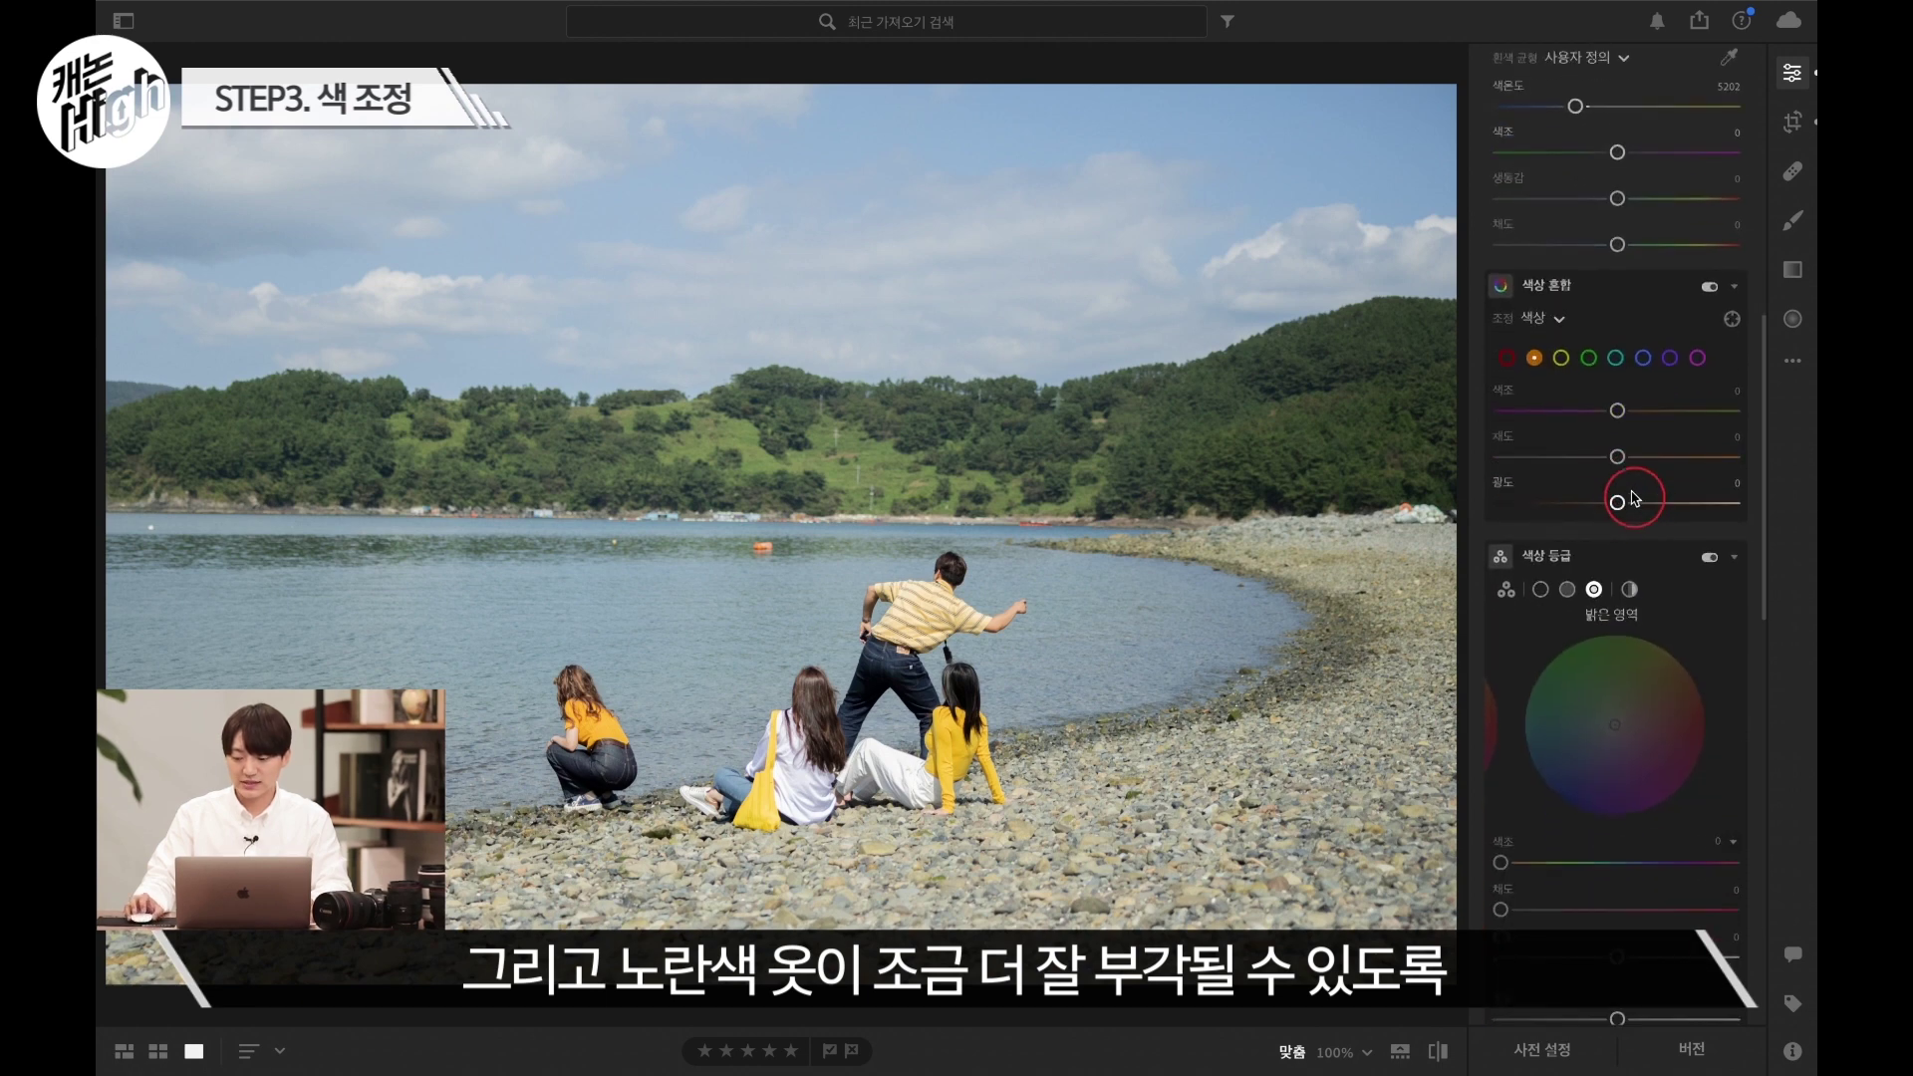
{"action": "left_click", "coordinate": [1561, 358]}
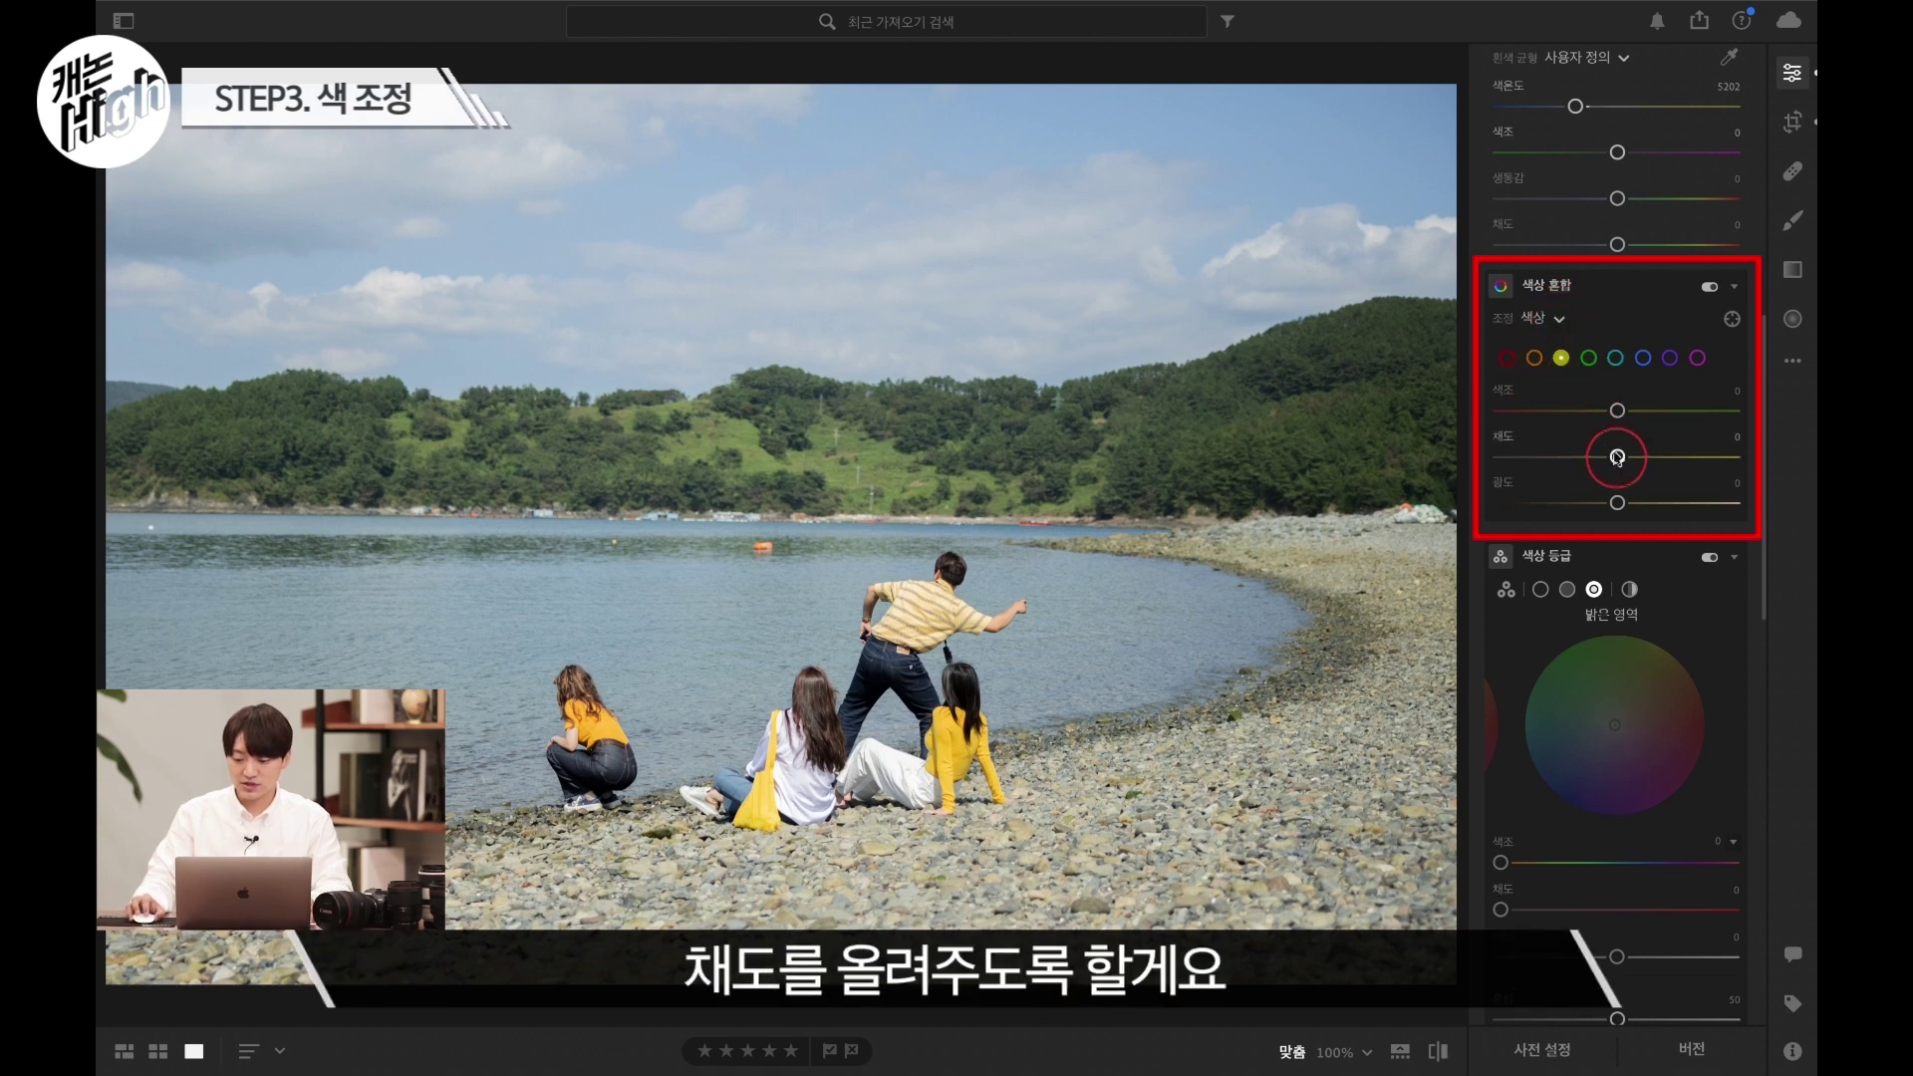
{"action": "left_click_drag", "start_coordinate": [1618, 458], "coordinate": [1653, 457]}
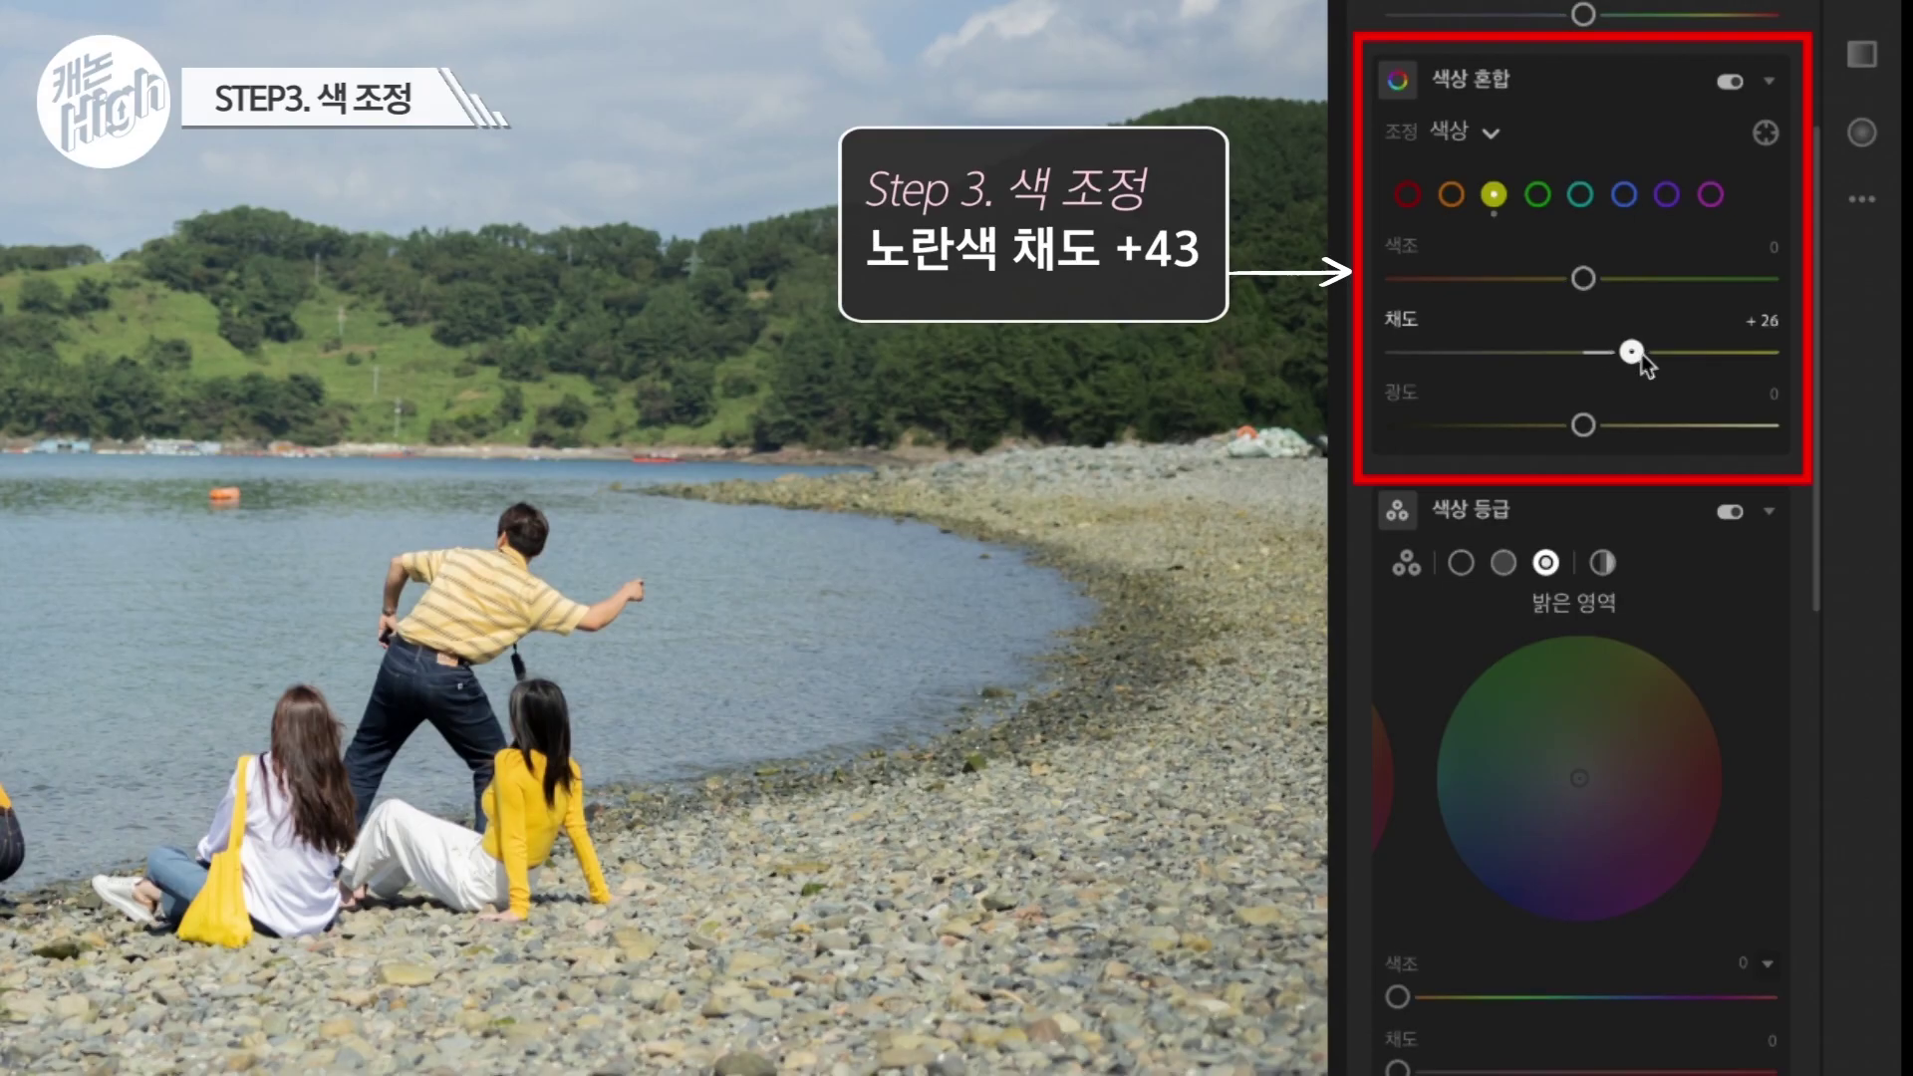
{"action": "left_click_drag", "start_coordinate": [1672, 356], "coordinate": [1666, 357]}
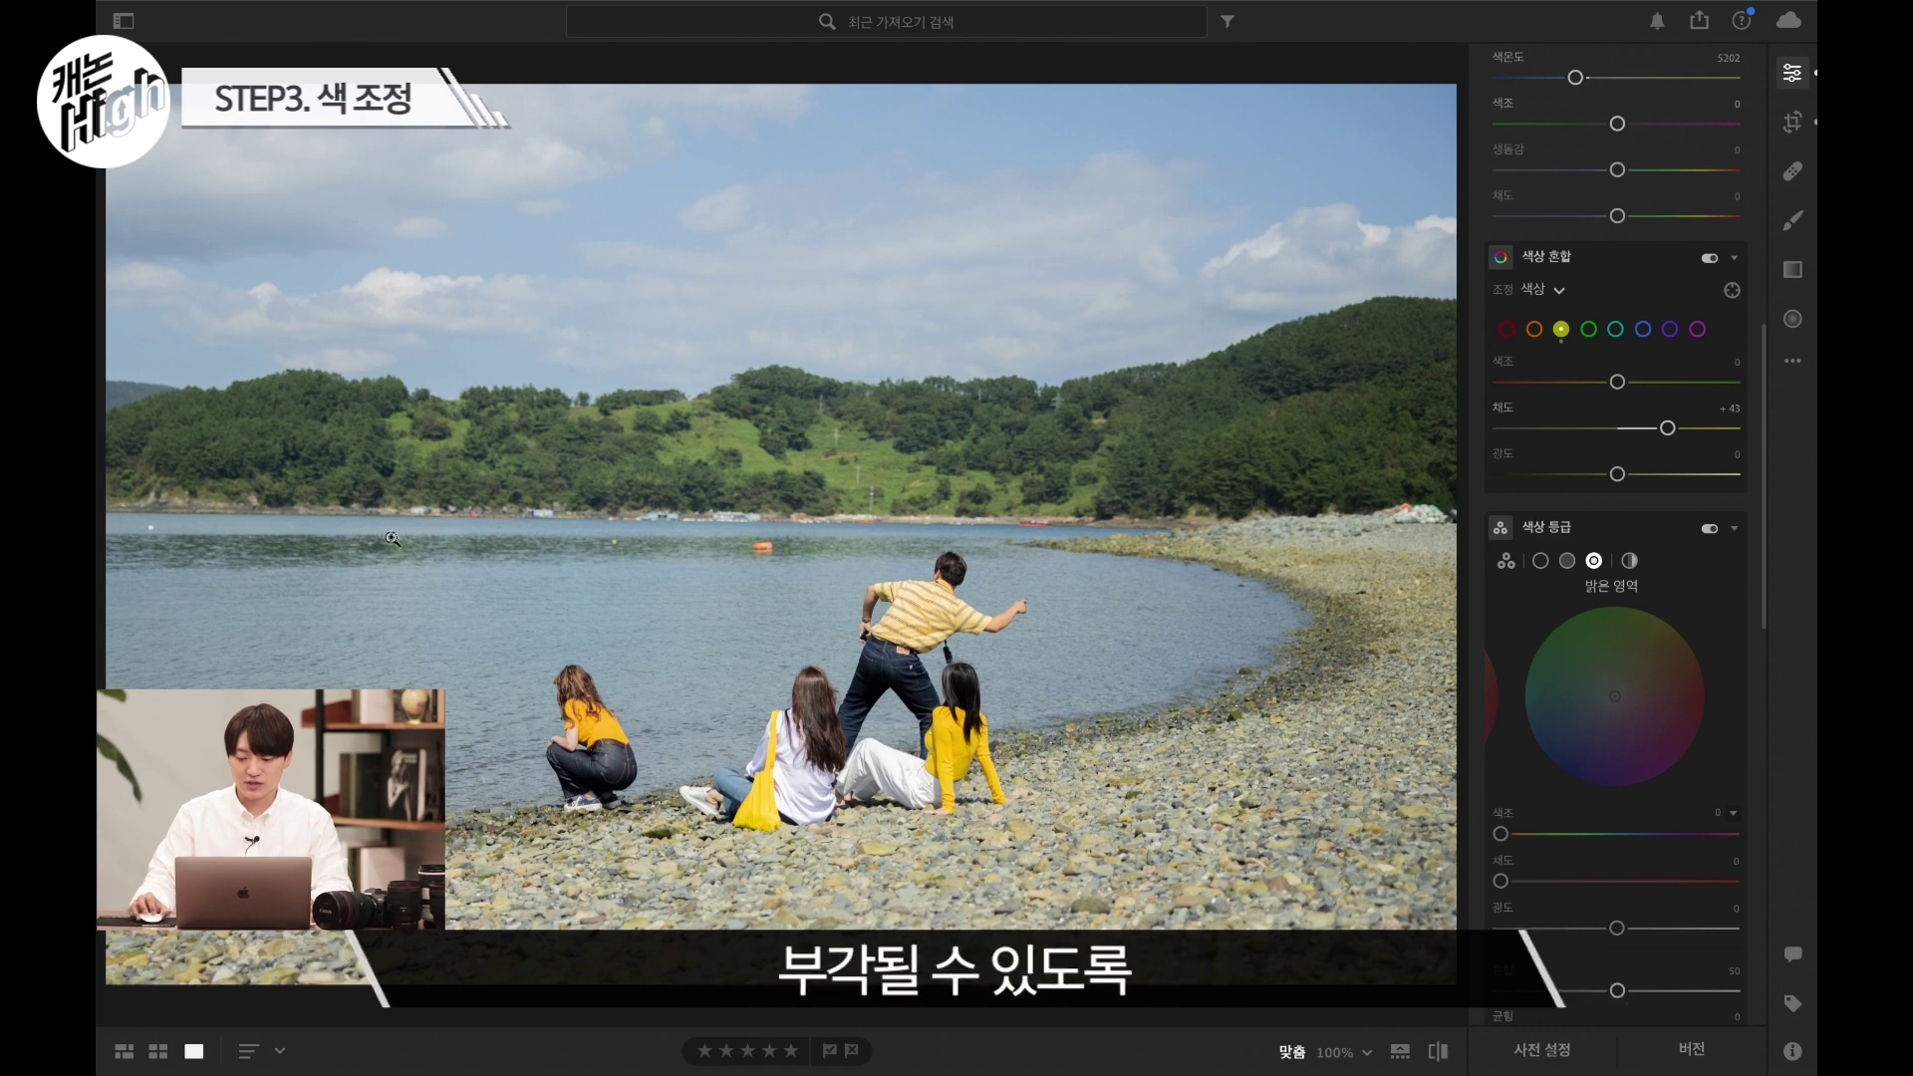
- Raise the blue saturation to +33 in the color mix
{"action": "left_click", "coordinate": [1649, 348]}
{"action": "left_click", "coordinate": [1643, 328]}
{"action": "left_click", "coordinate": [1618, 428]}
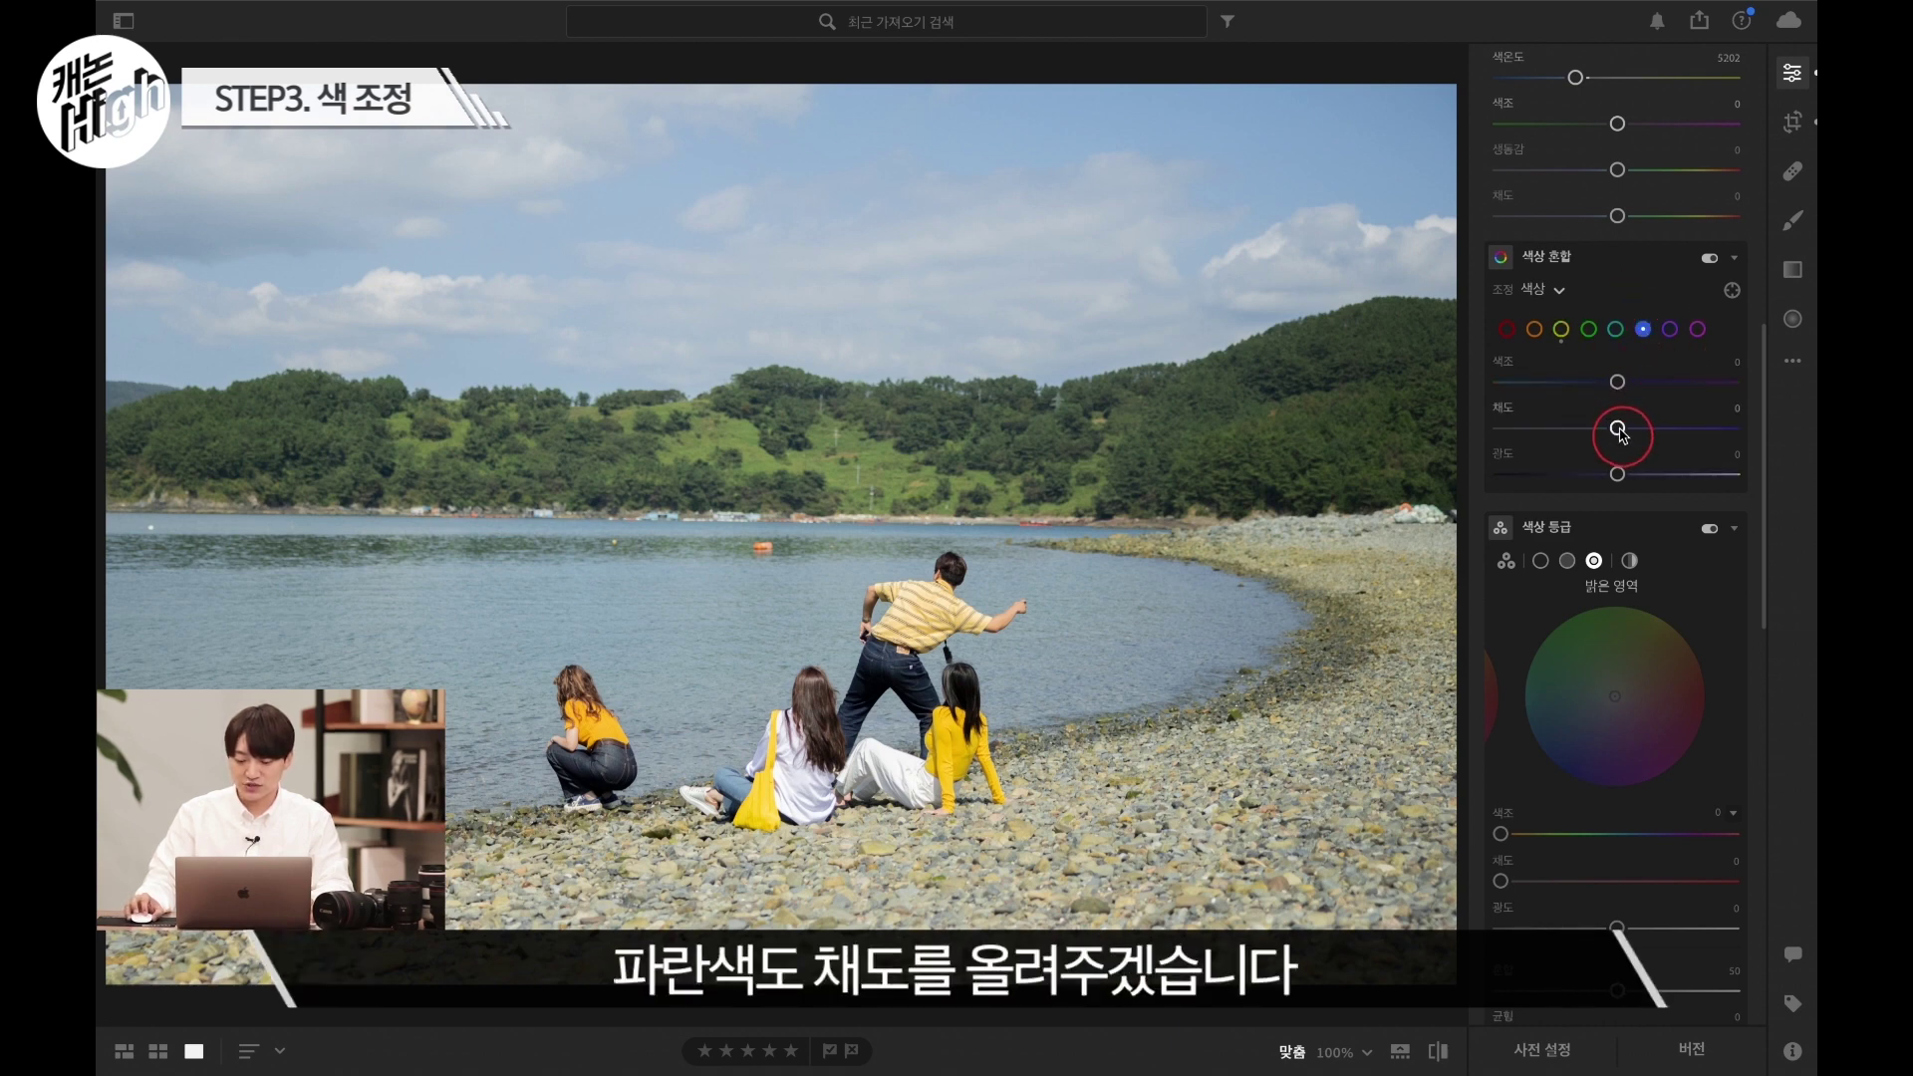
{"action": "left_click_drag", "start_coordinate": [1618, 431], "coordinate": [1644, 445]}
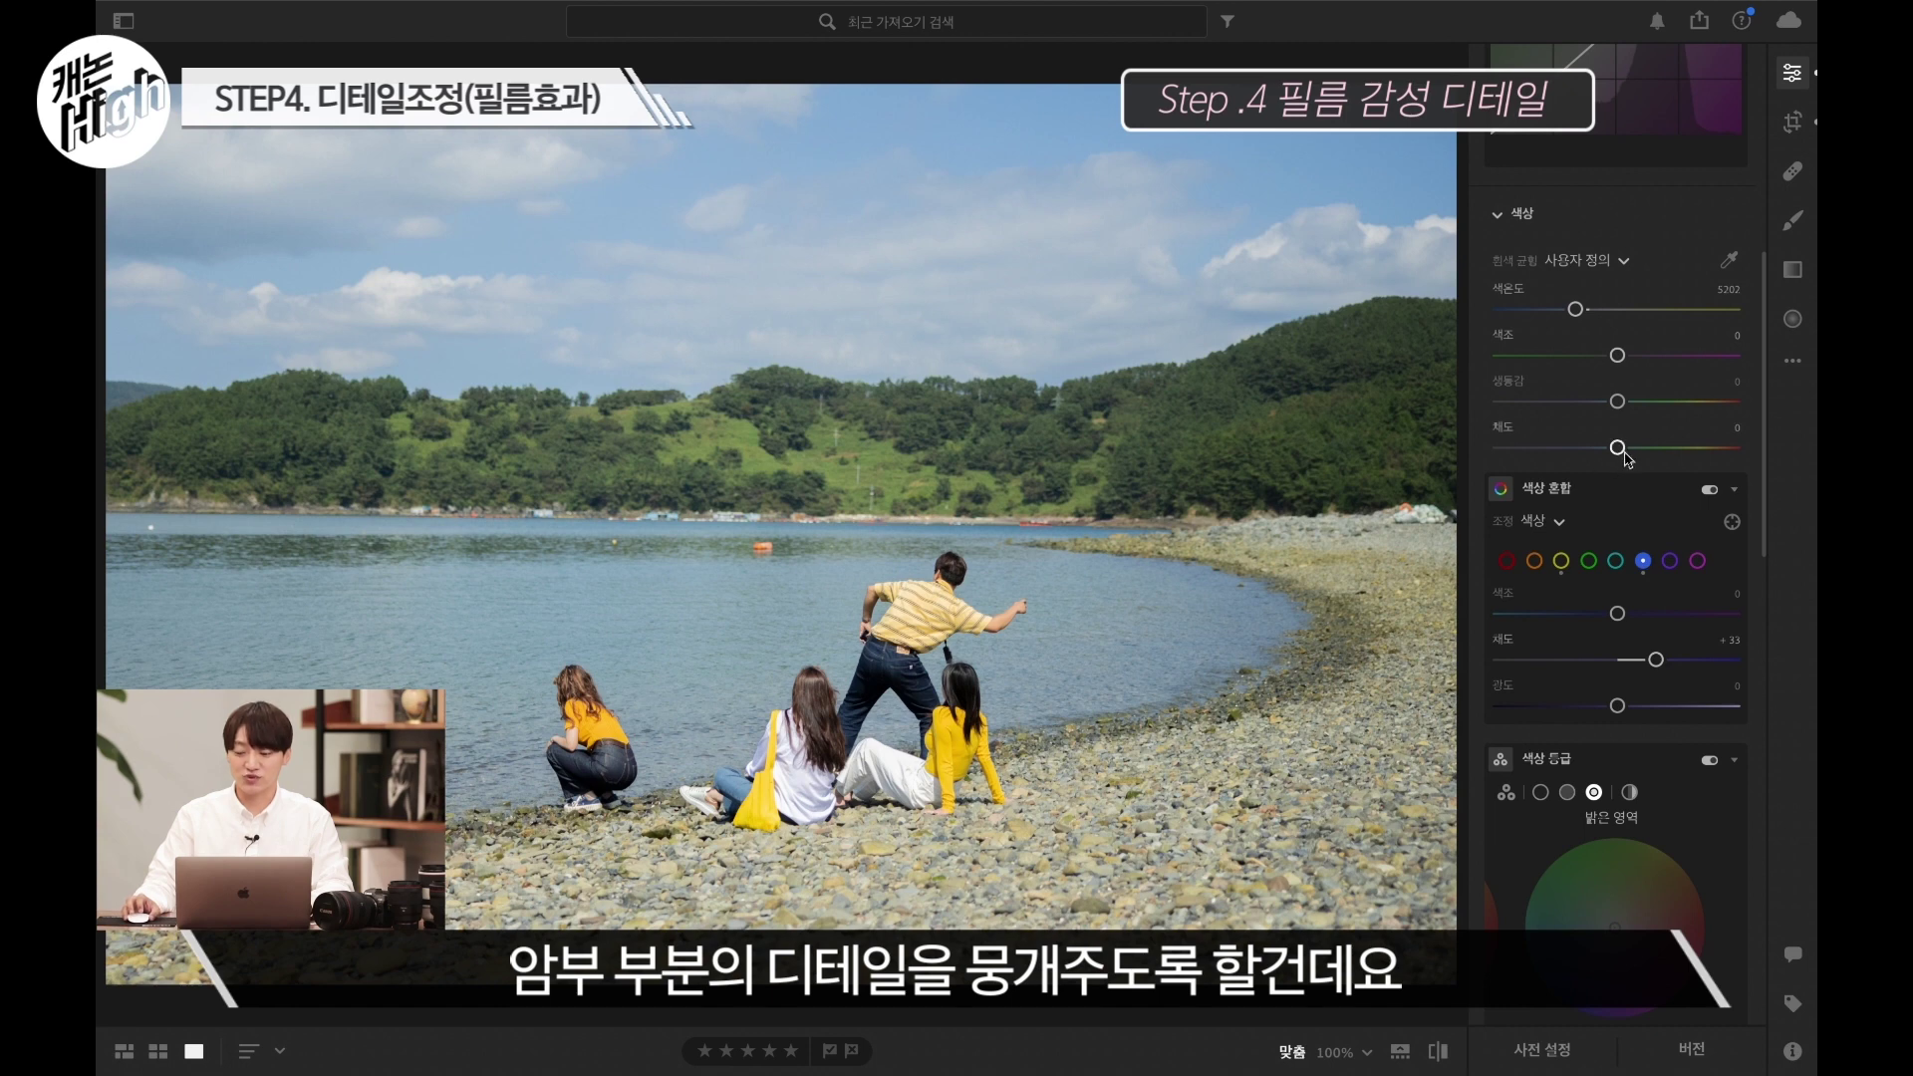
- Lift the black point of the combined-channel point curve slightly to soften detail in the dark areas
{"action": "scroll", "coordinate": [1624, 460], "scroll_direction": "up", "scroll_amount": 3}
{"action": "scroll", "coordinate": [1626, 460], "scroll_direction": "up", "scroll_amount": 3}
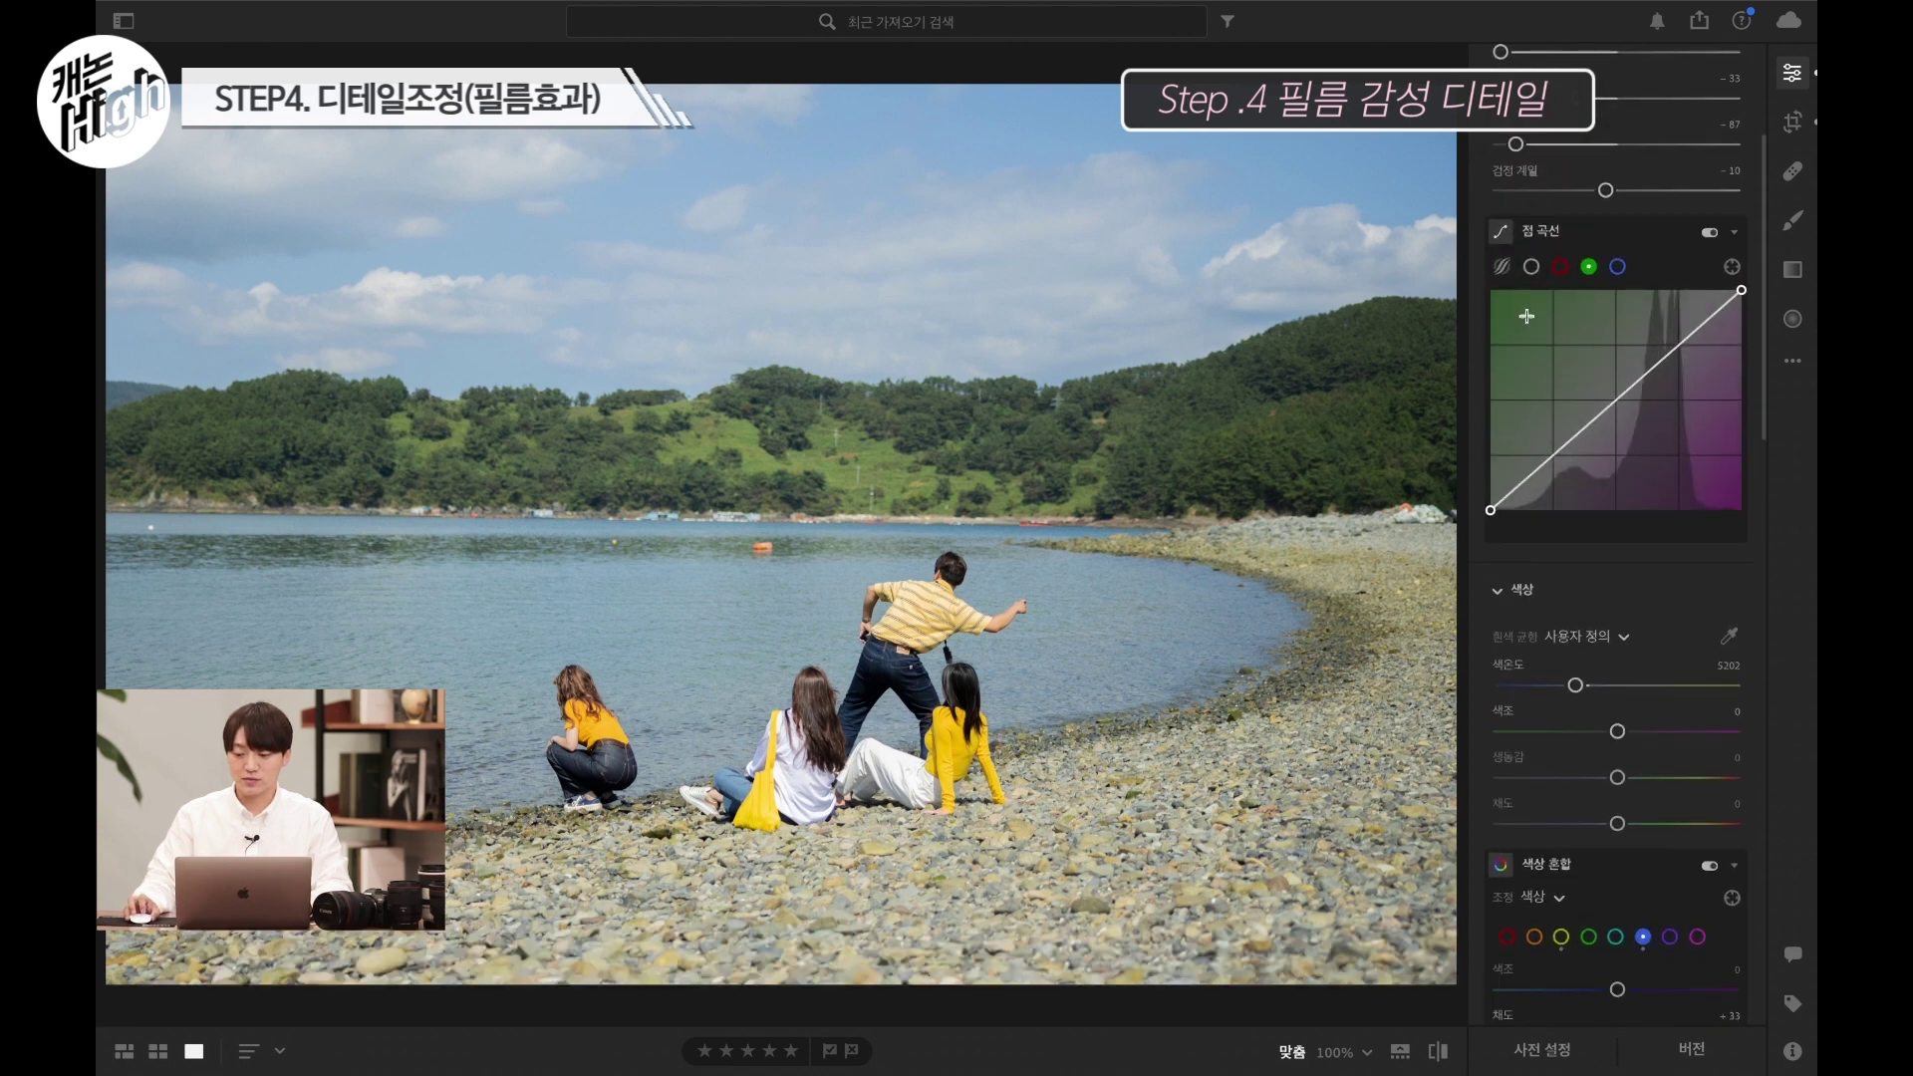
{"action": "scroll", "coordinate": [1573, 283], "scroll_direction": "up", "scroll_amount": 1}
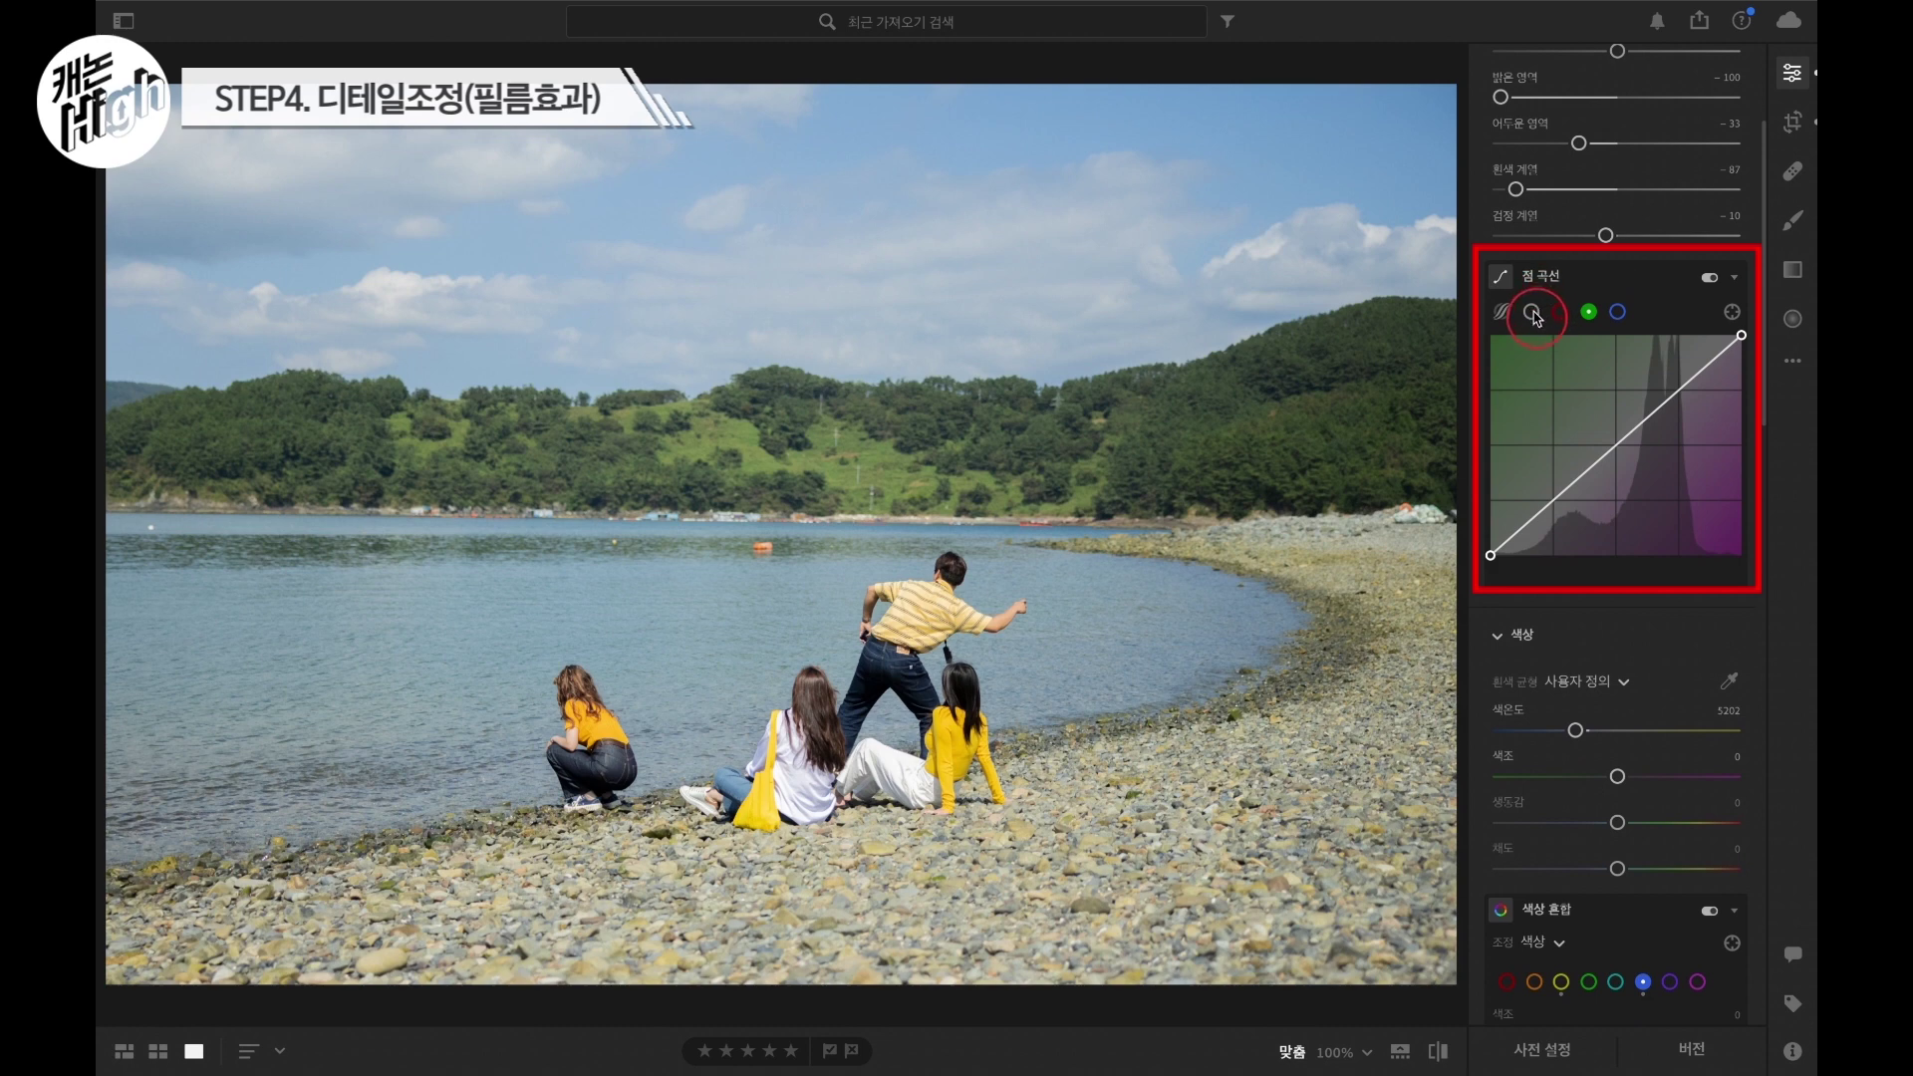
{"action": "left_click", "coordinate": [1532, 312]}
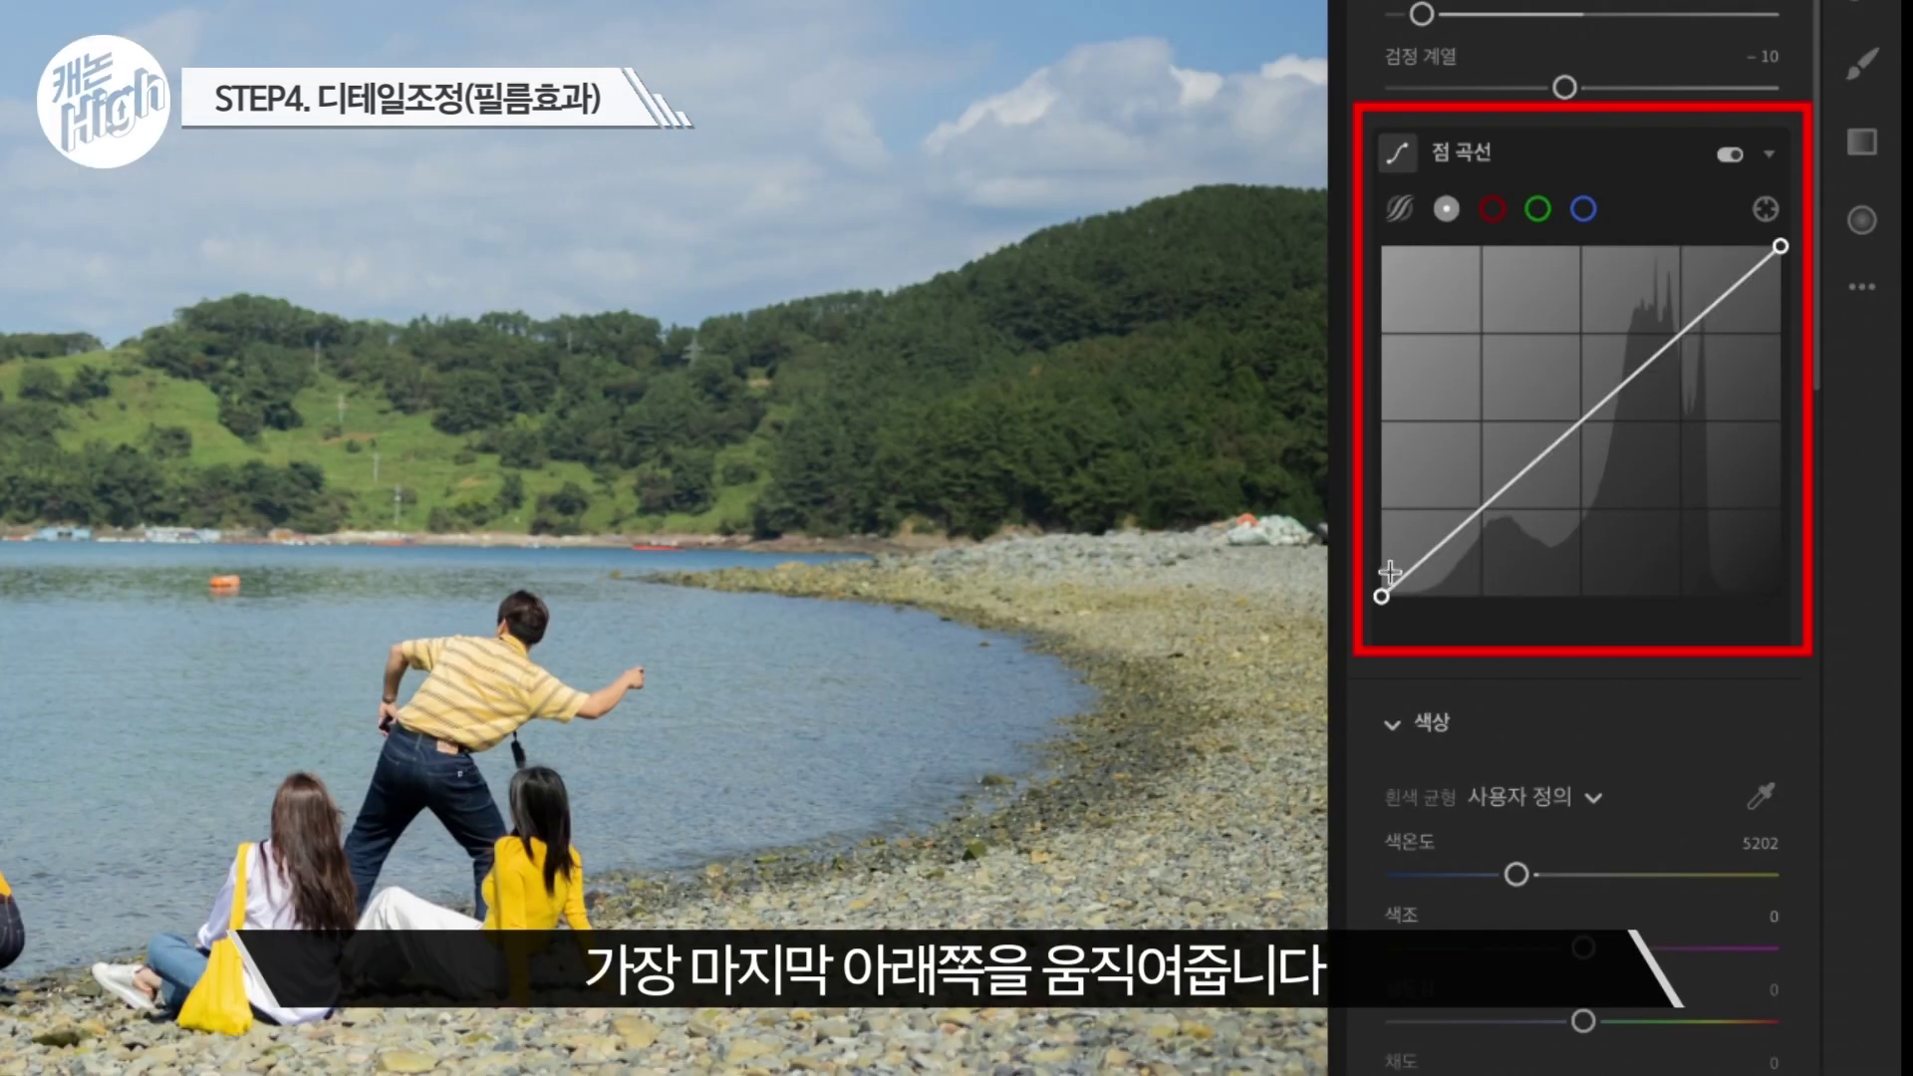
{"action": "mouse_move", "coordinate": [1379, 598]}
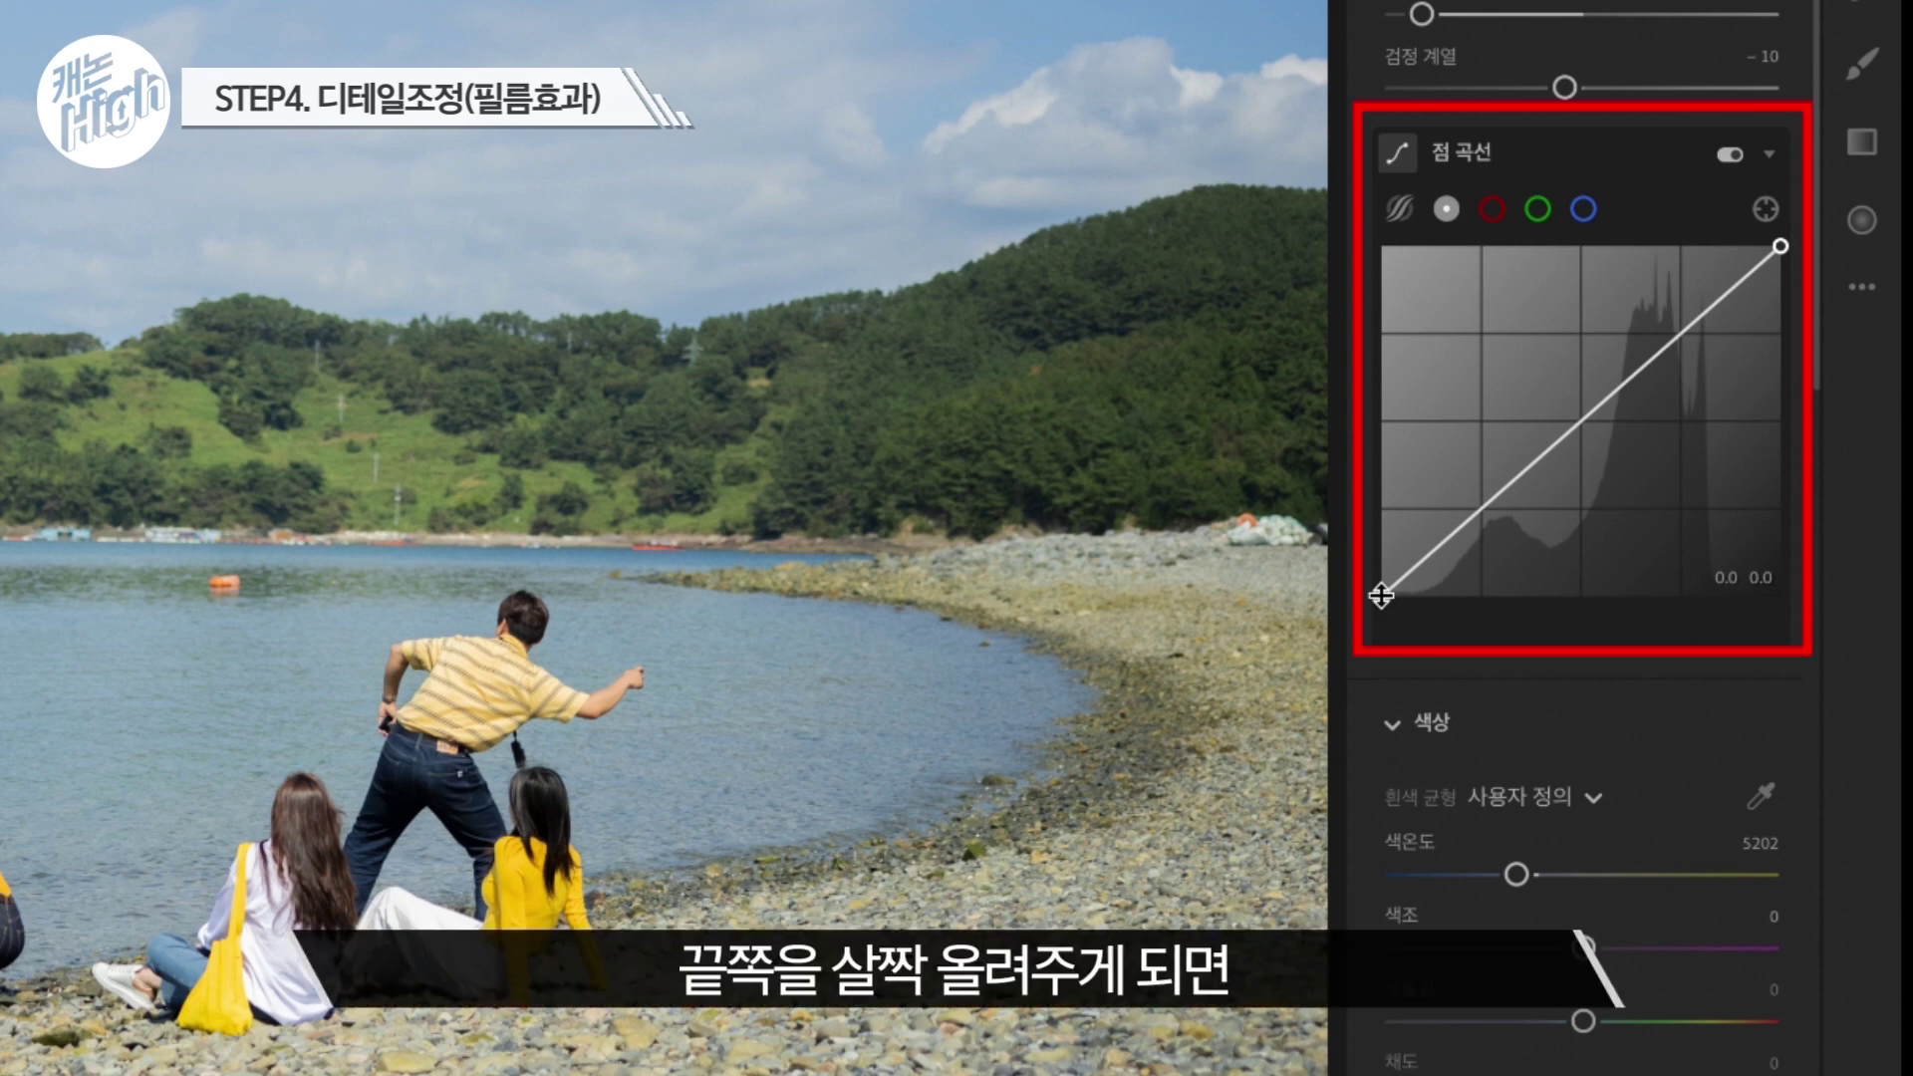
{"action": "left_click_drag", "start_coordinate": [1381, 596], "coordinate": [1383, 575]}
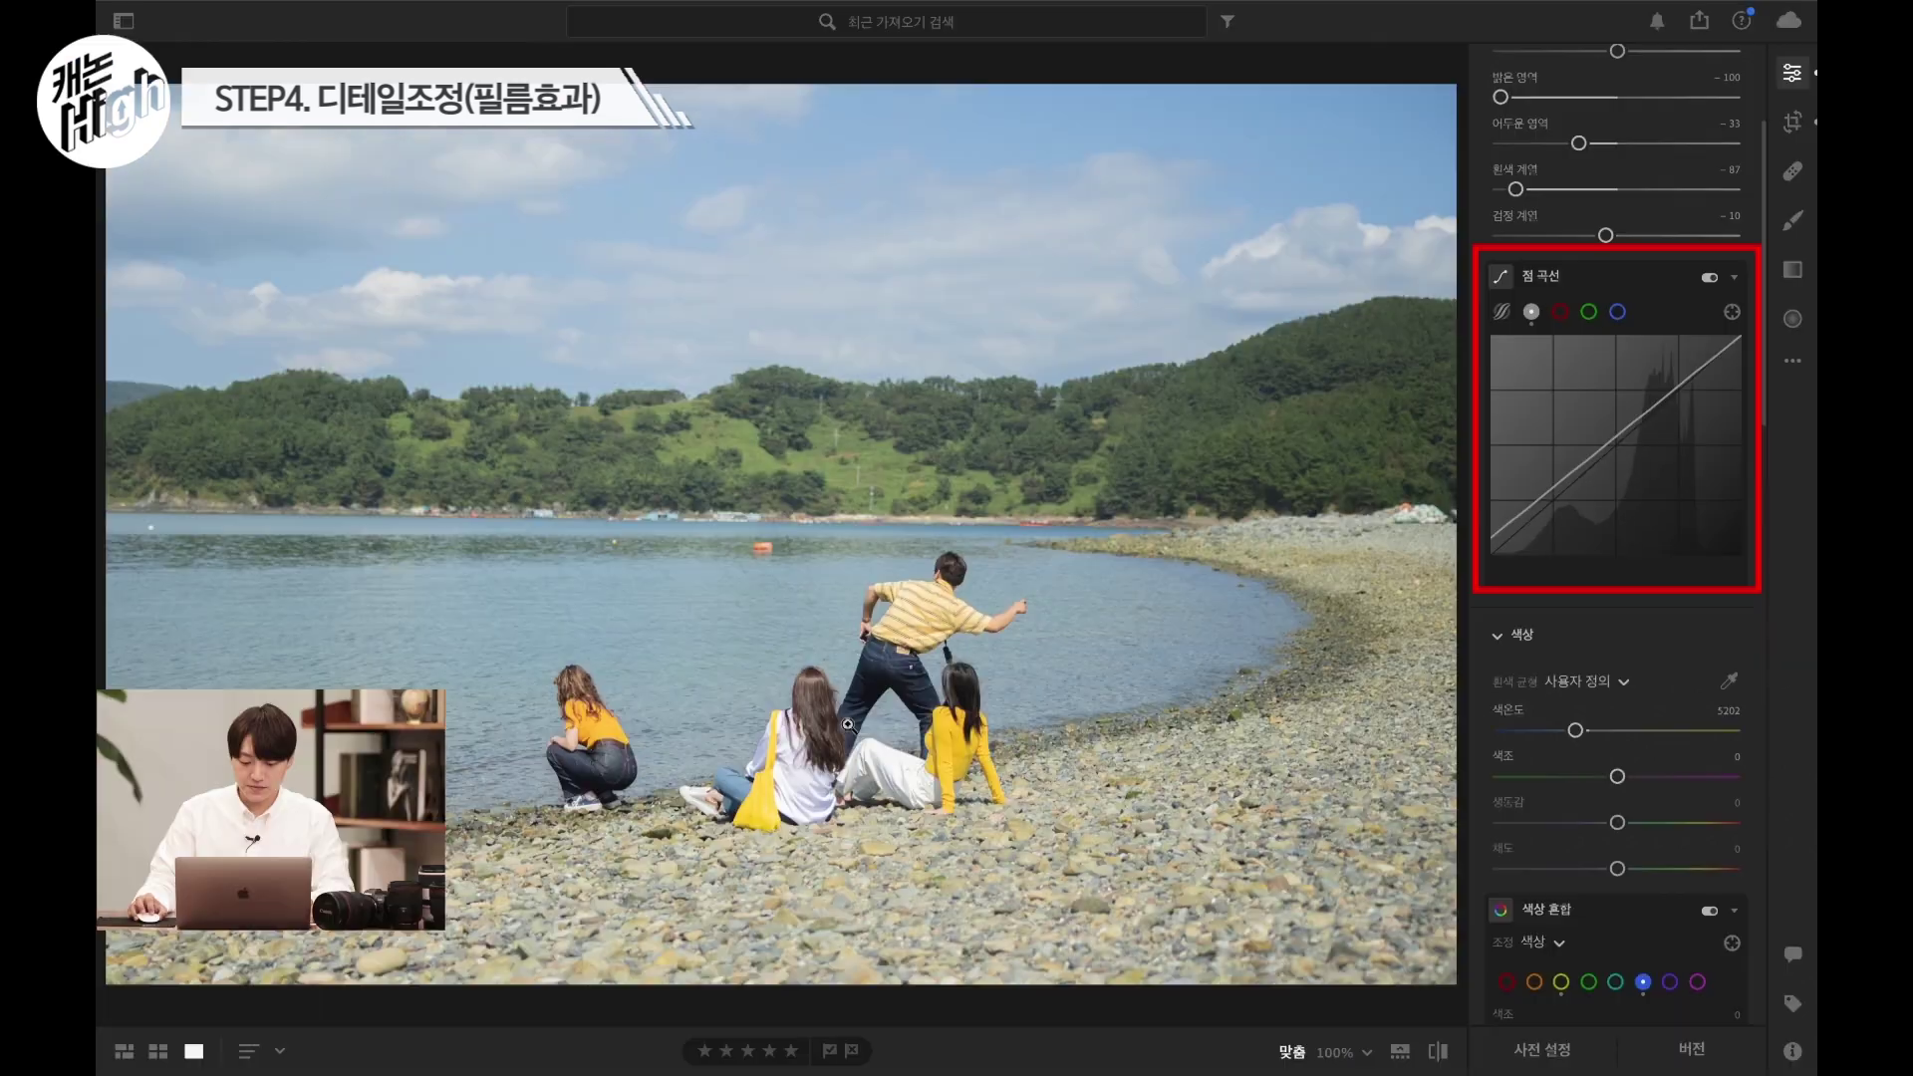
- Add two anchor points in the shadow part of the point curve and raise the black point to about 17, checking the jeans up close
{"action": "left_click", "coordinate": [855, 732]}
{"action": "left_click_drag", "start_coordinate": [917, 743], "coordinate": [940, 568]}
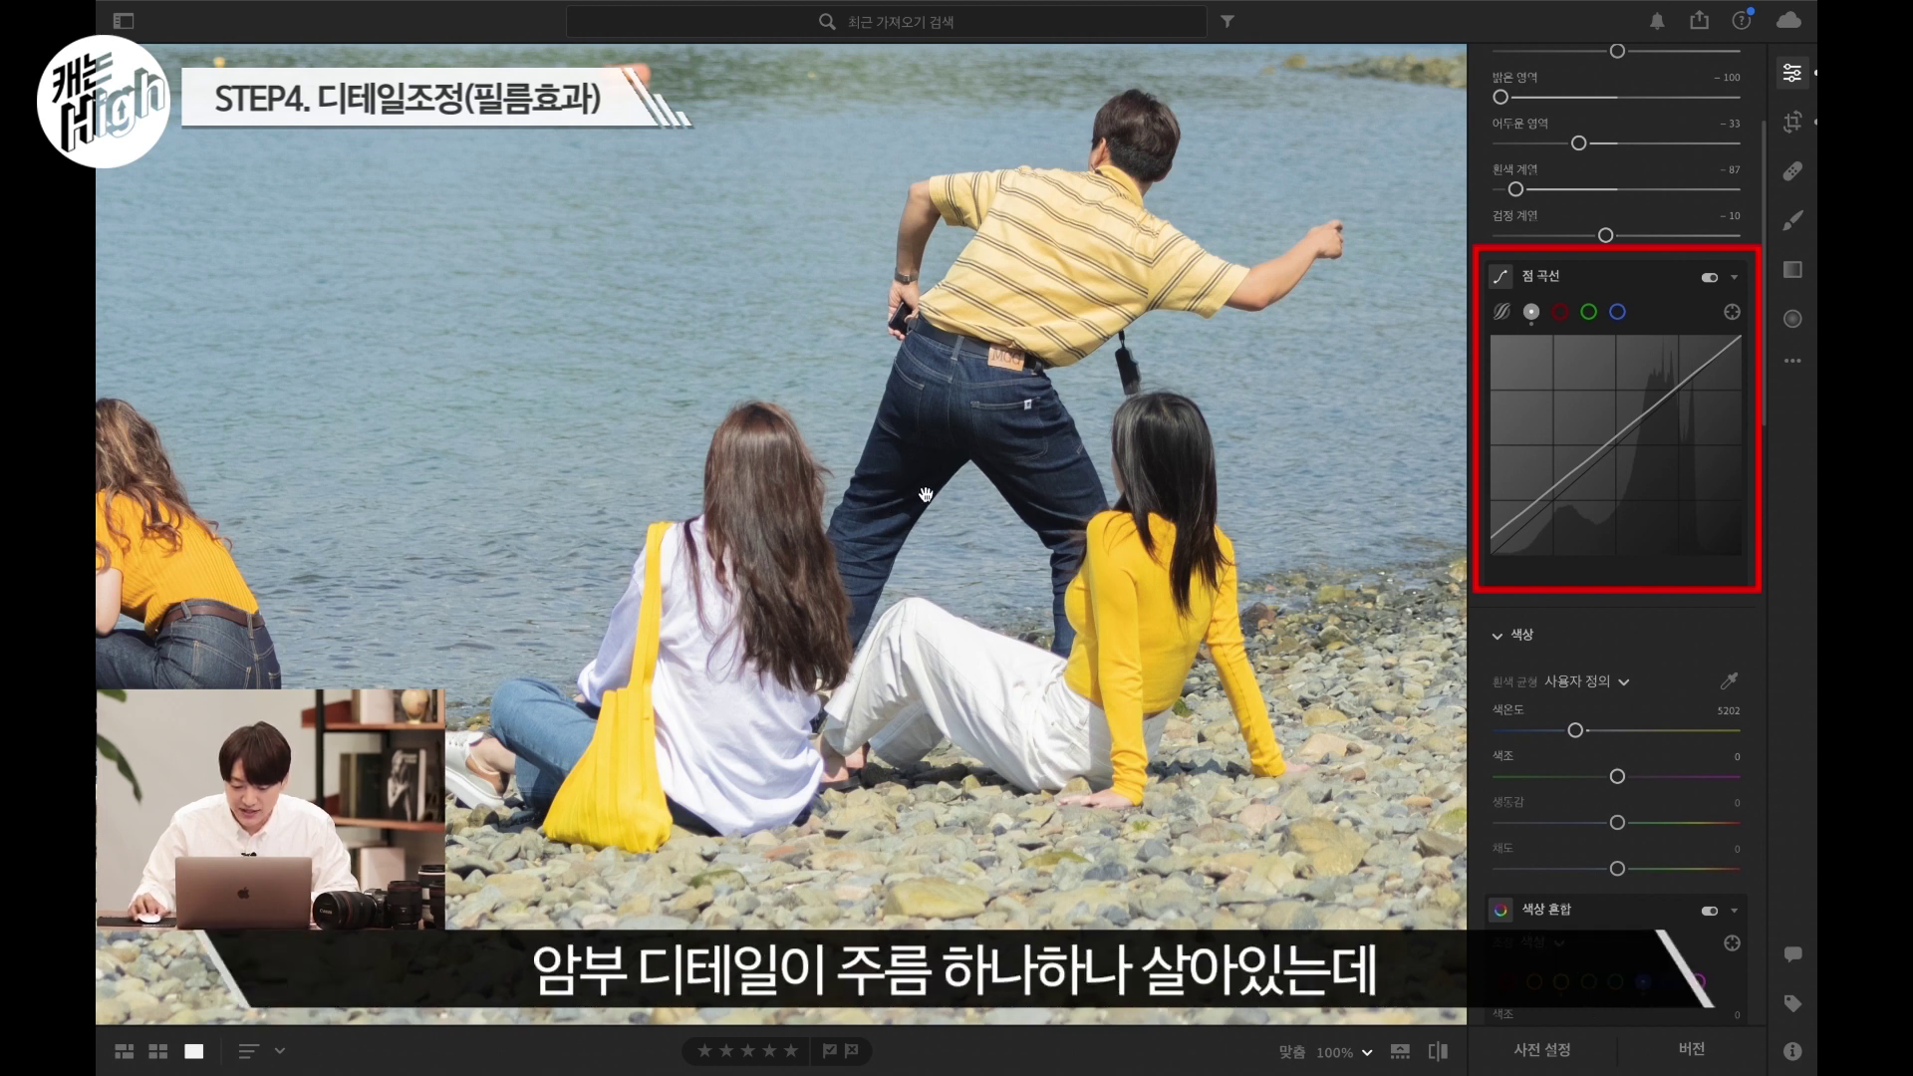
{"action": "left_click", "coordinate": [1516, 519]}
{"action": "left_click_drag", "start_coordinate": [1491, 538], "coordinate": [1490, 528]}
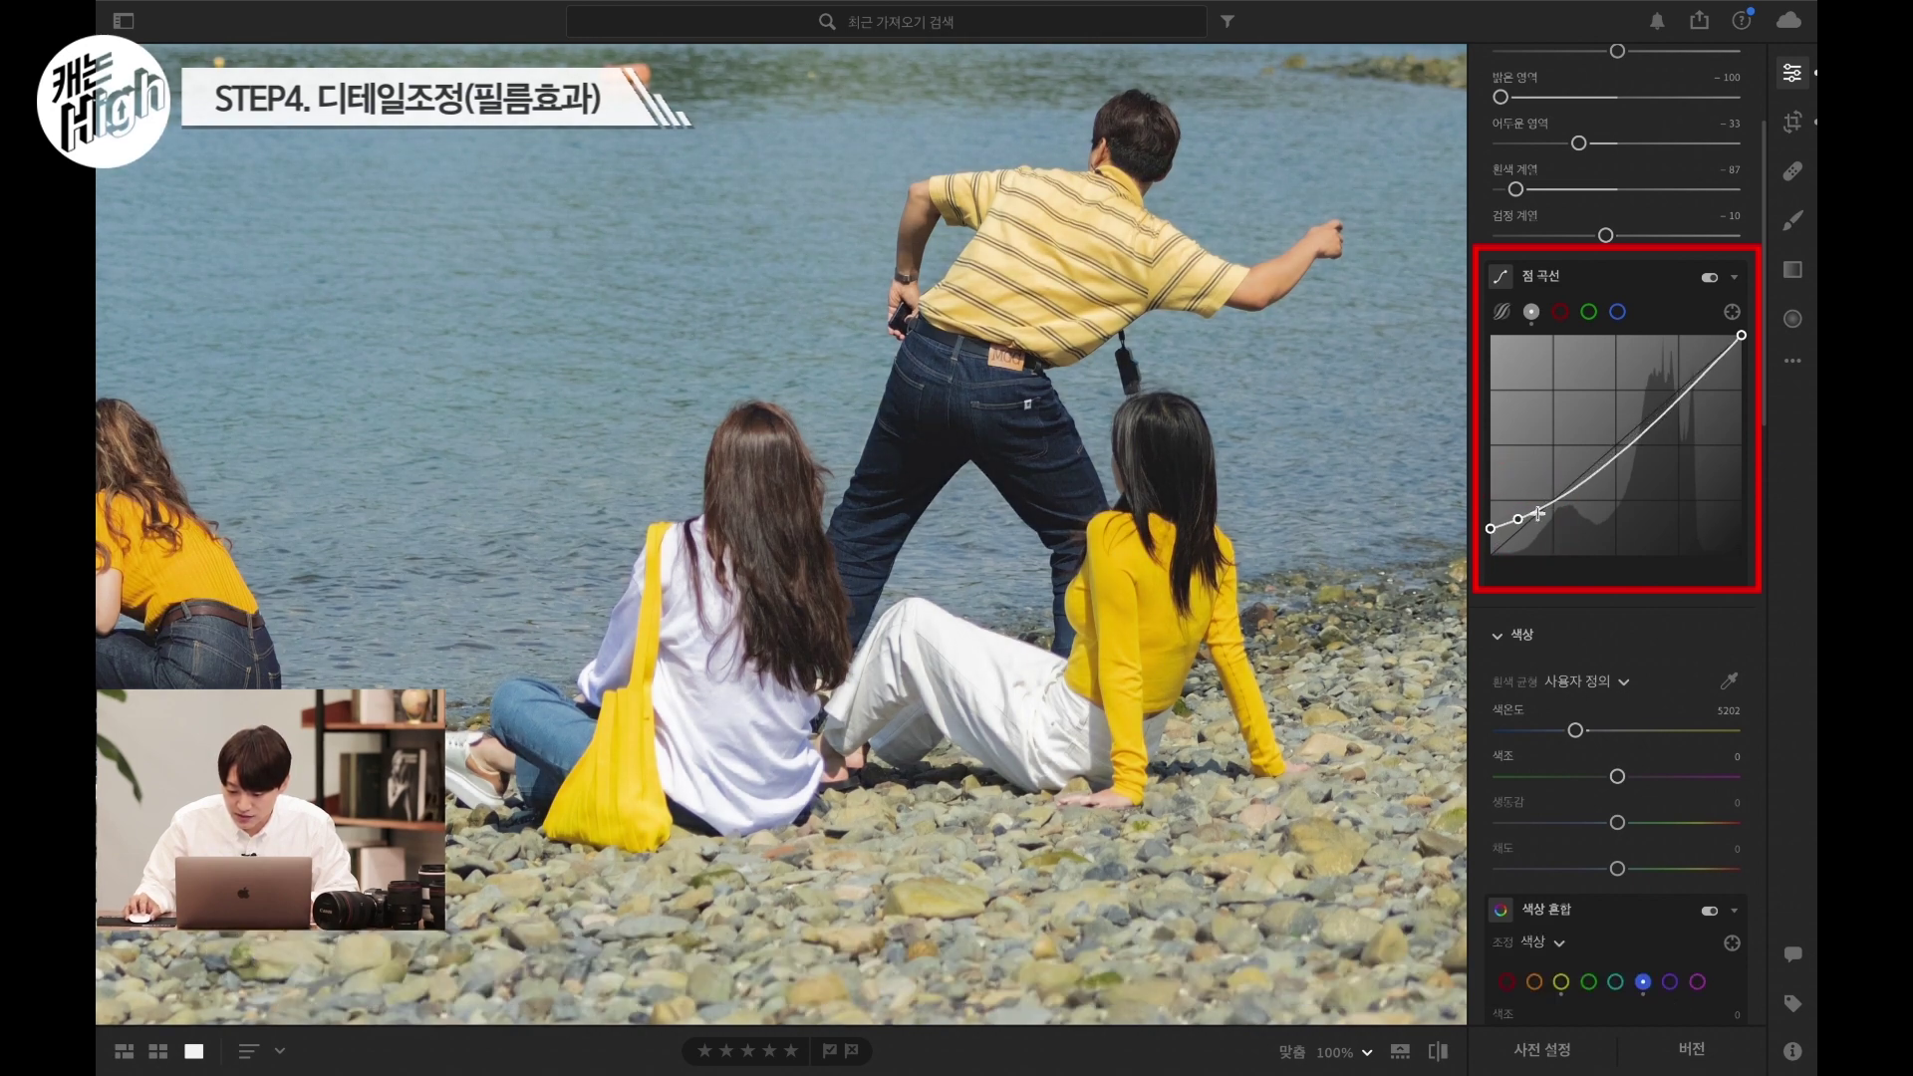
{"action": "left_click", "coordinate": [1540, 510]}
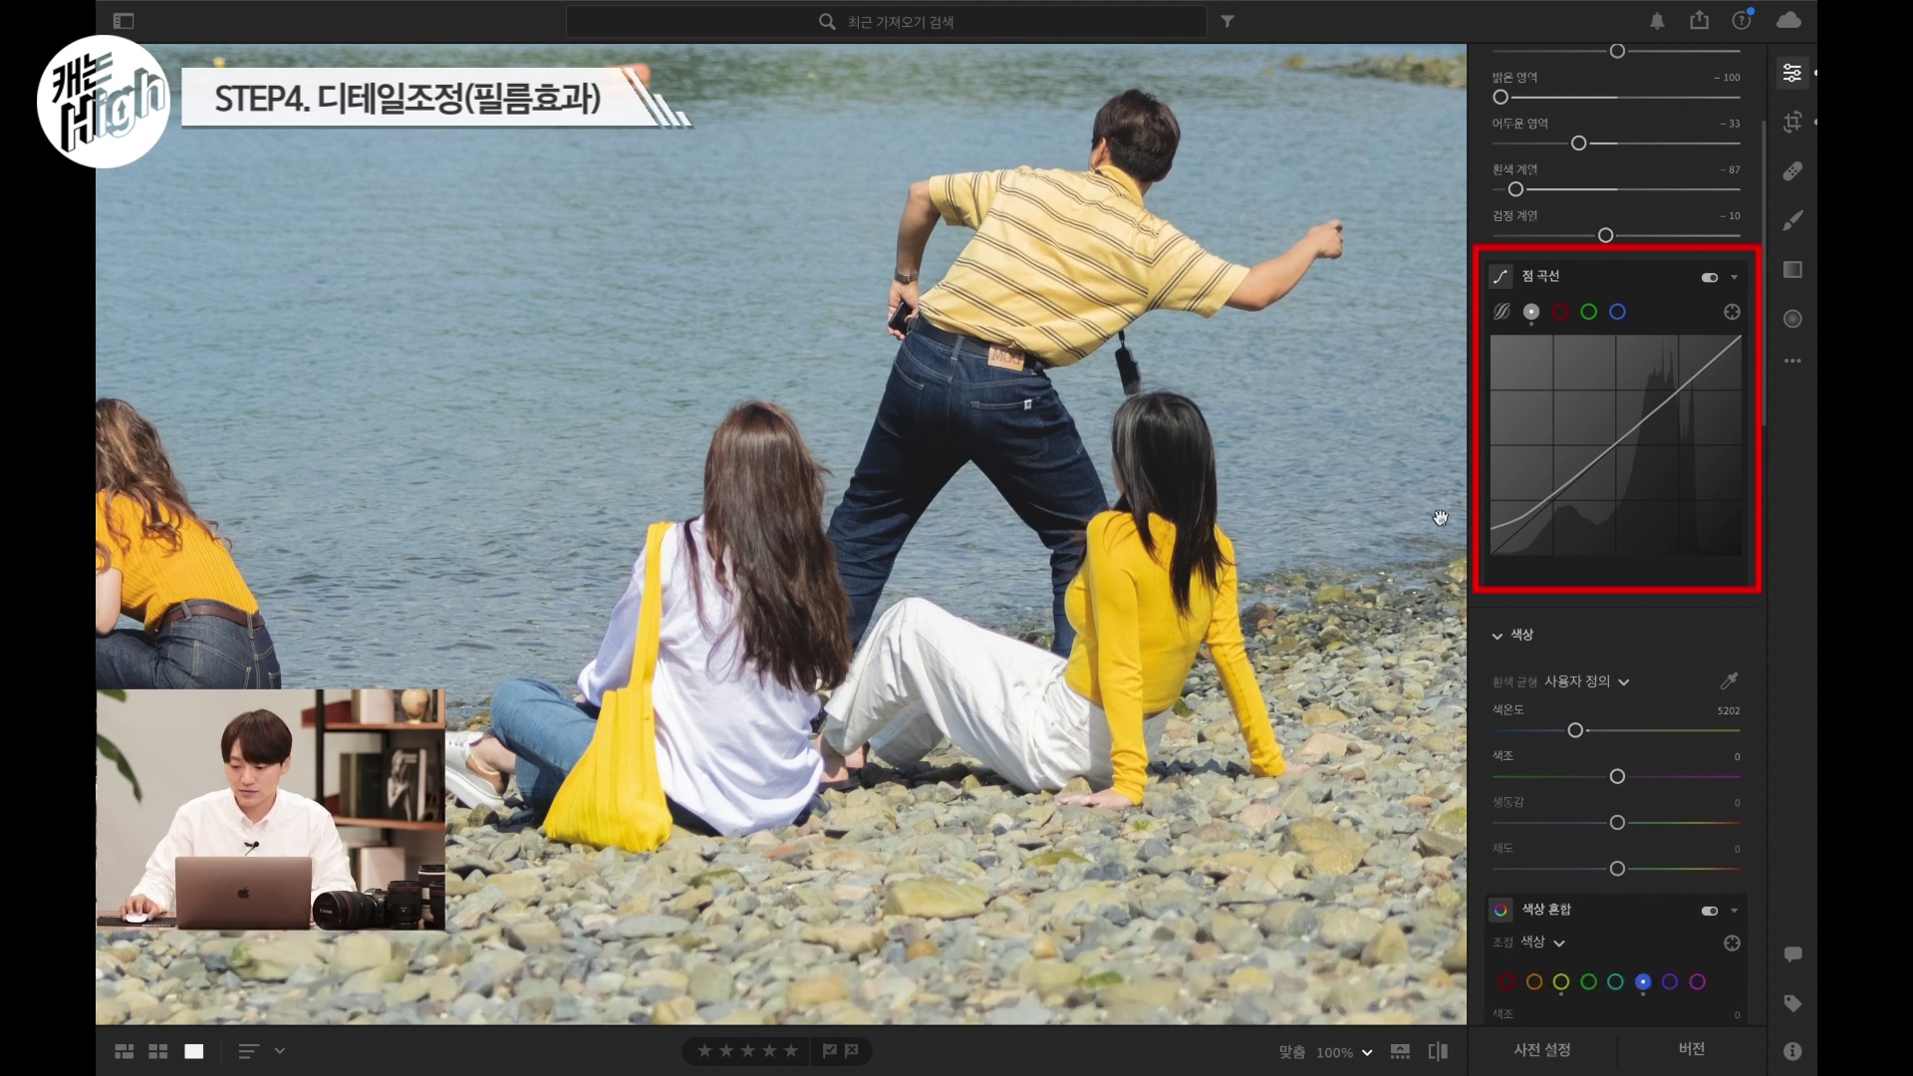
{"action": "left_click_drag", "start_coordinate": [1491, 527], "coordinate": [1490, 525]}
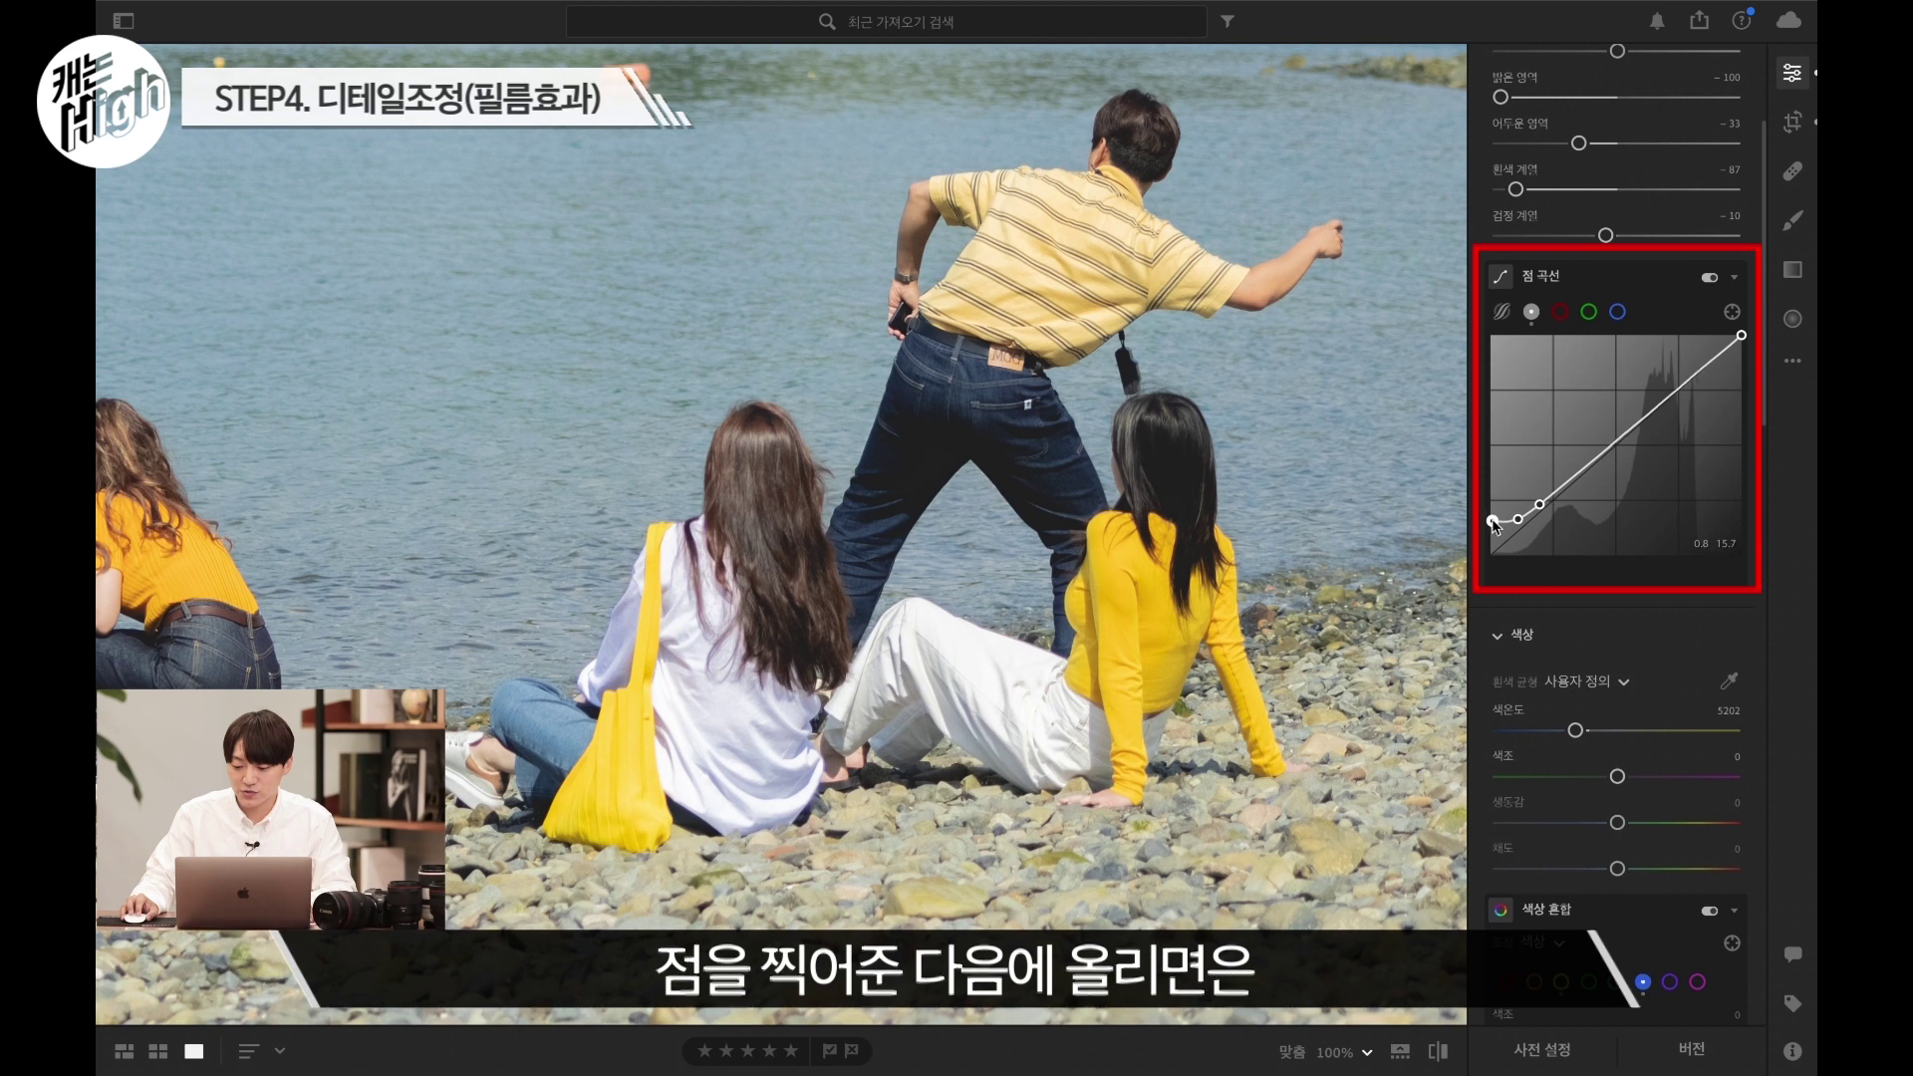
{"action": "left_click_drag", "start_coordinate": [1493, 525], "coordinate": [1494, 520]}
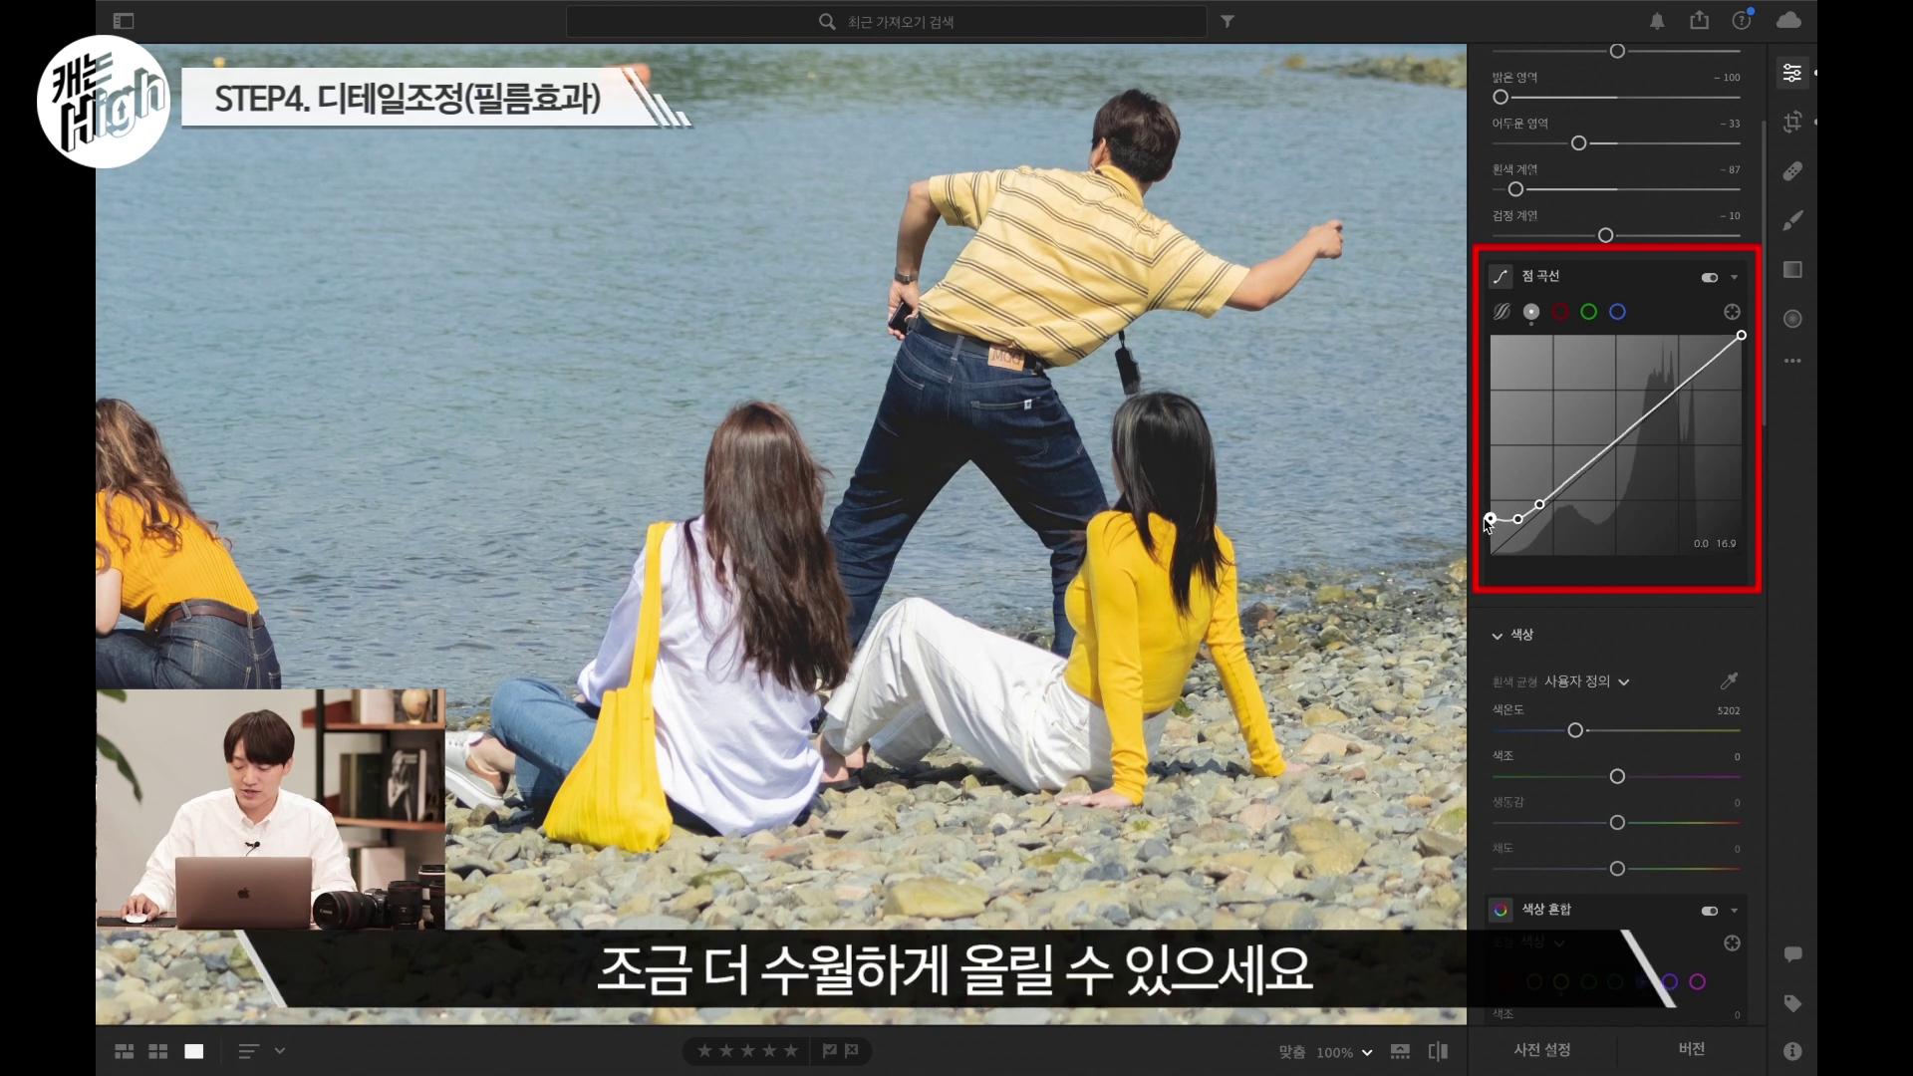
{"action": "left_click_drag", "start_coordinate": [1487, 520], "coordinate": [1485, 523]}
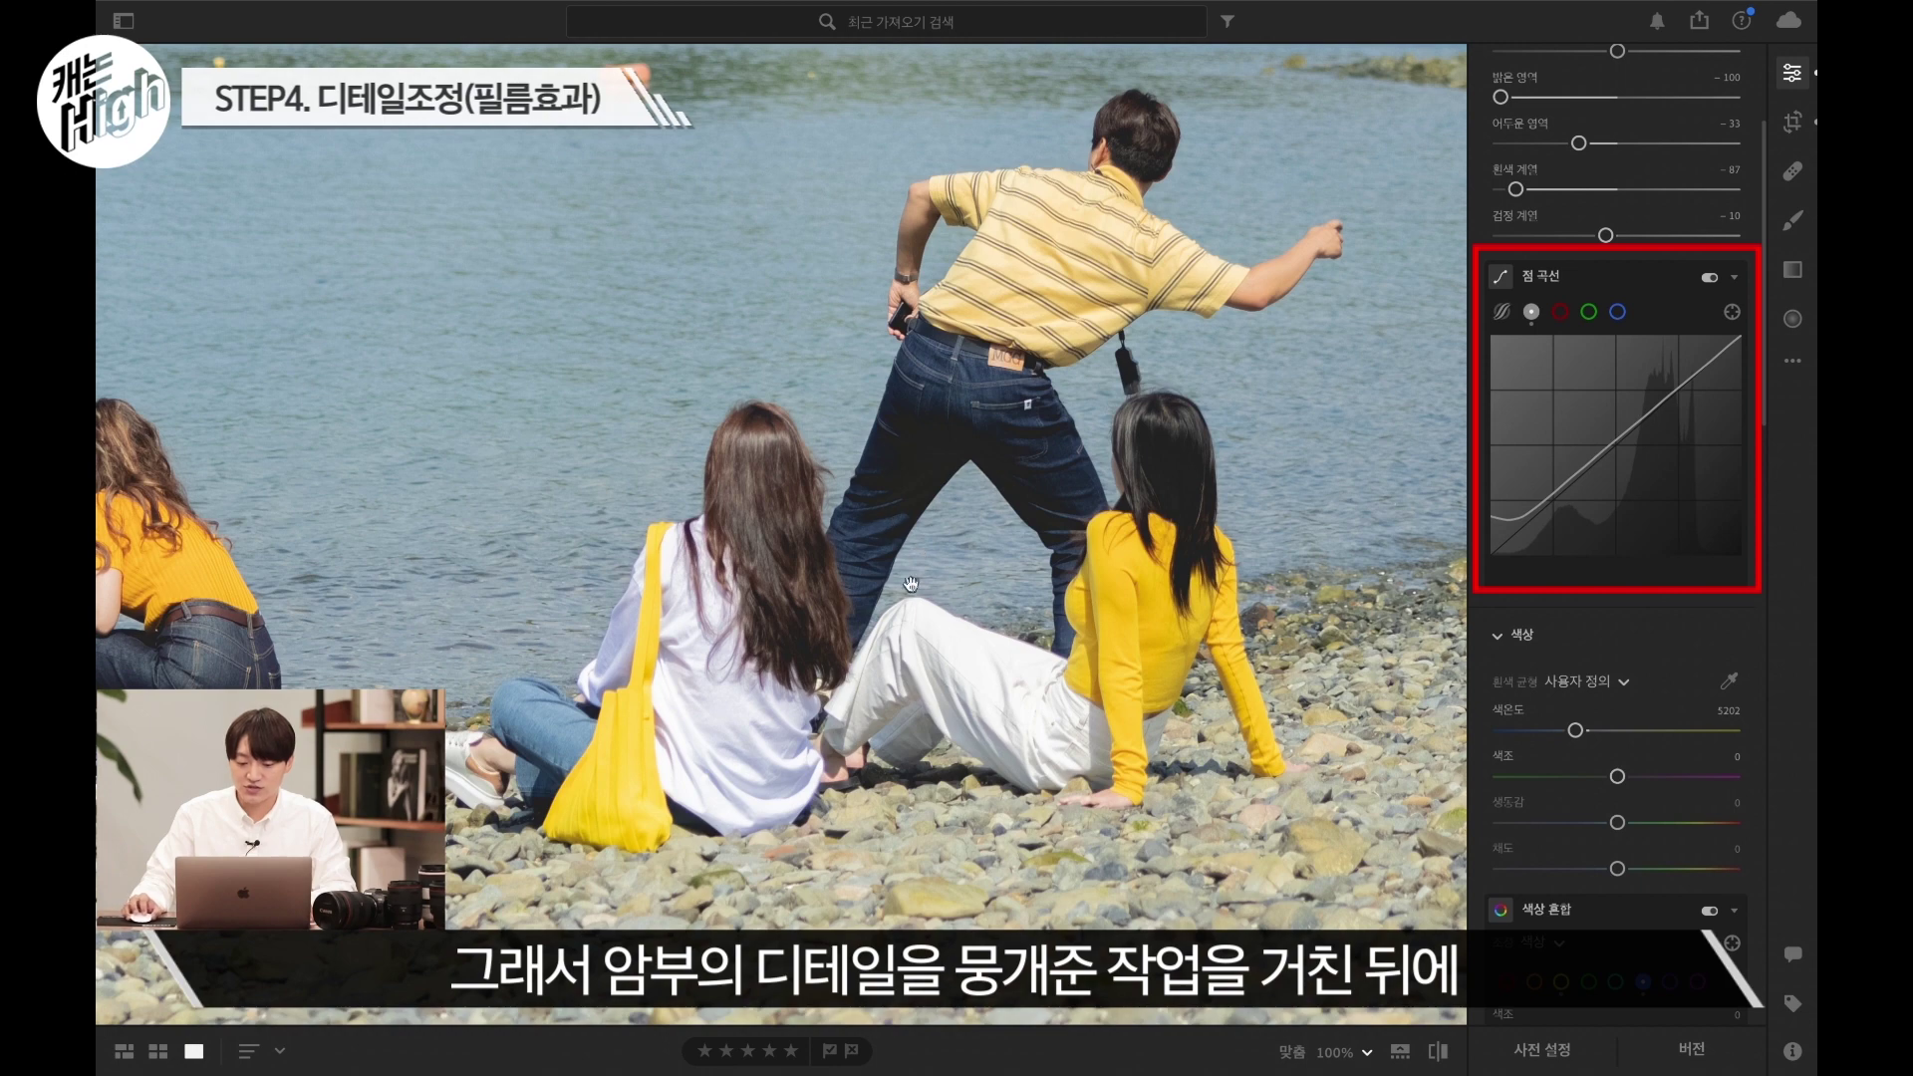
{"action": "left_click", "coordinate": [1034, 584]}
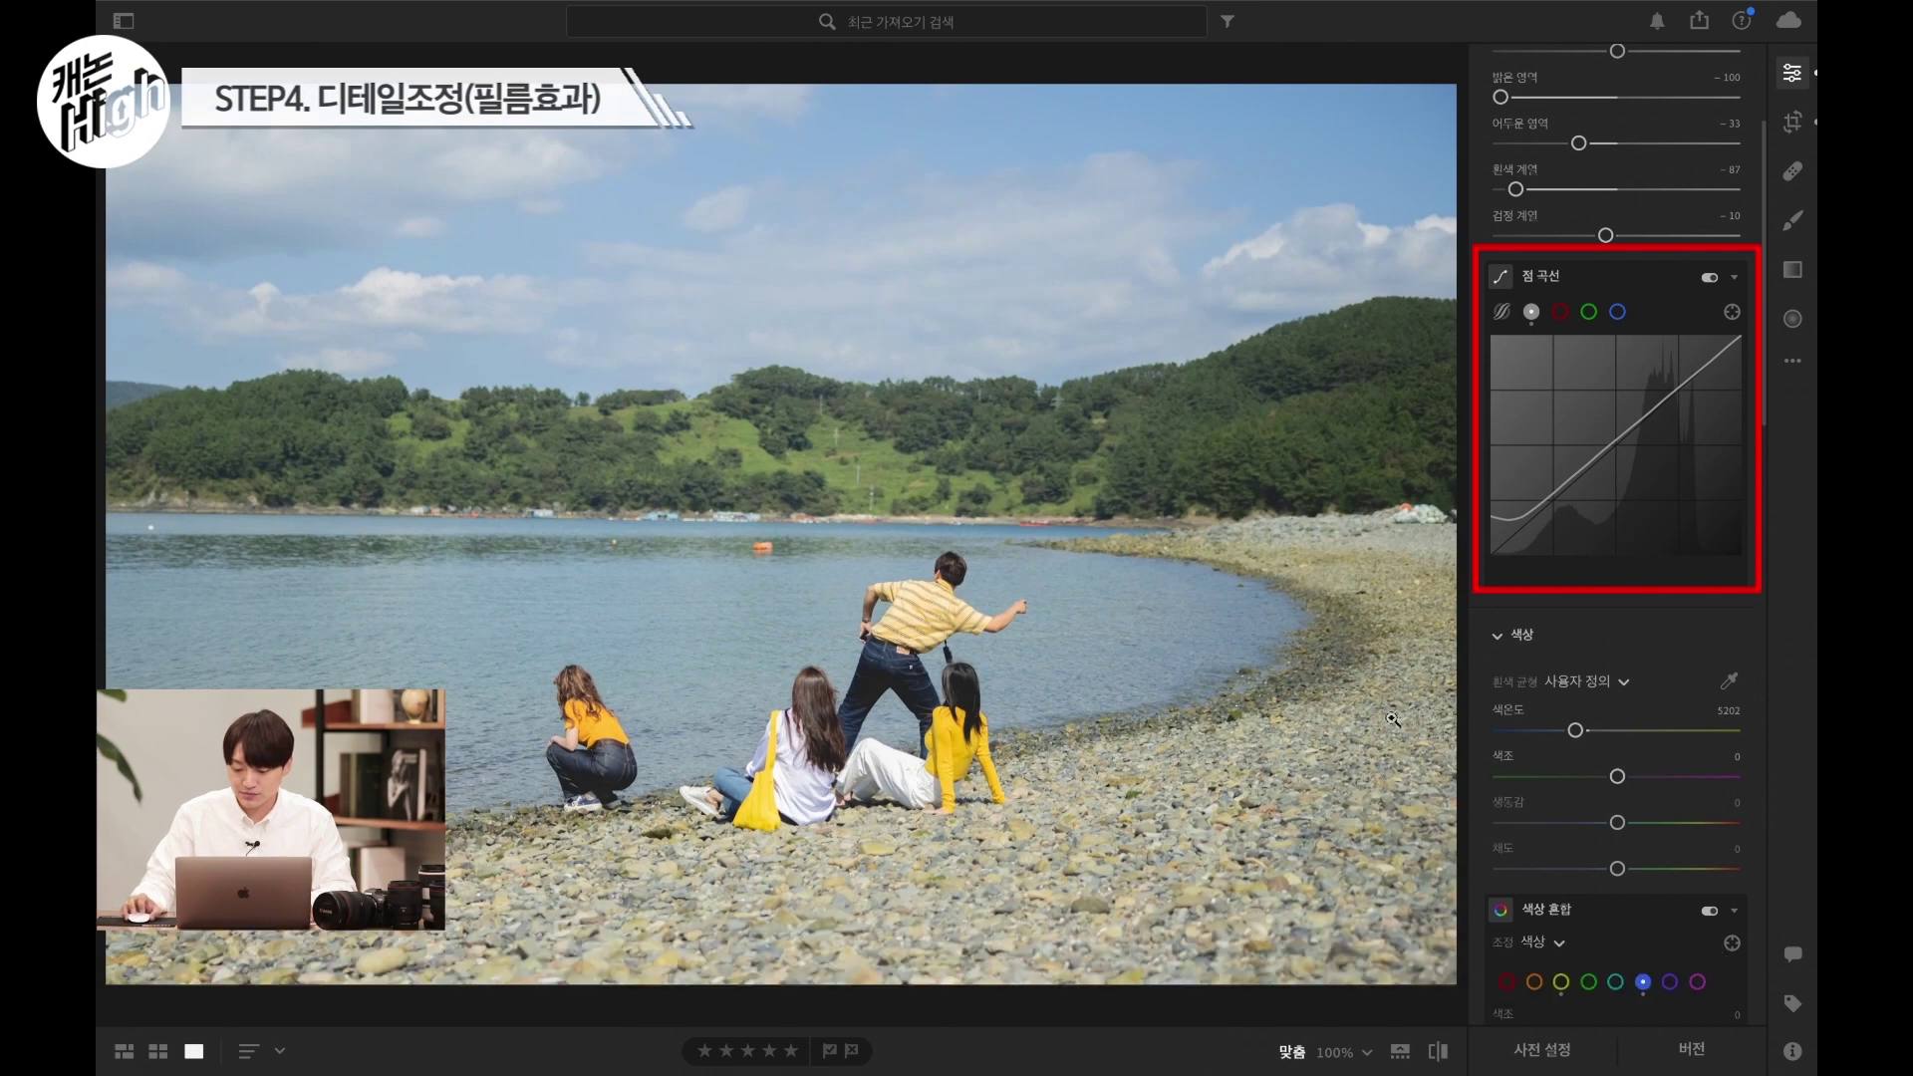
- Set the grain effect to 25 for a film look
{"action": "scroll", "coordinate": [1535, 786], "scroll_direction": "down", "scroll_amount": 1}
{"action": "scroll", "coordinate": [1565, 789], "scroll_direction": "down", "scroll_amount": 10}
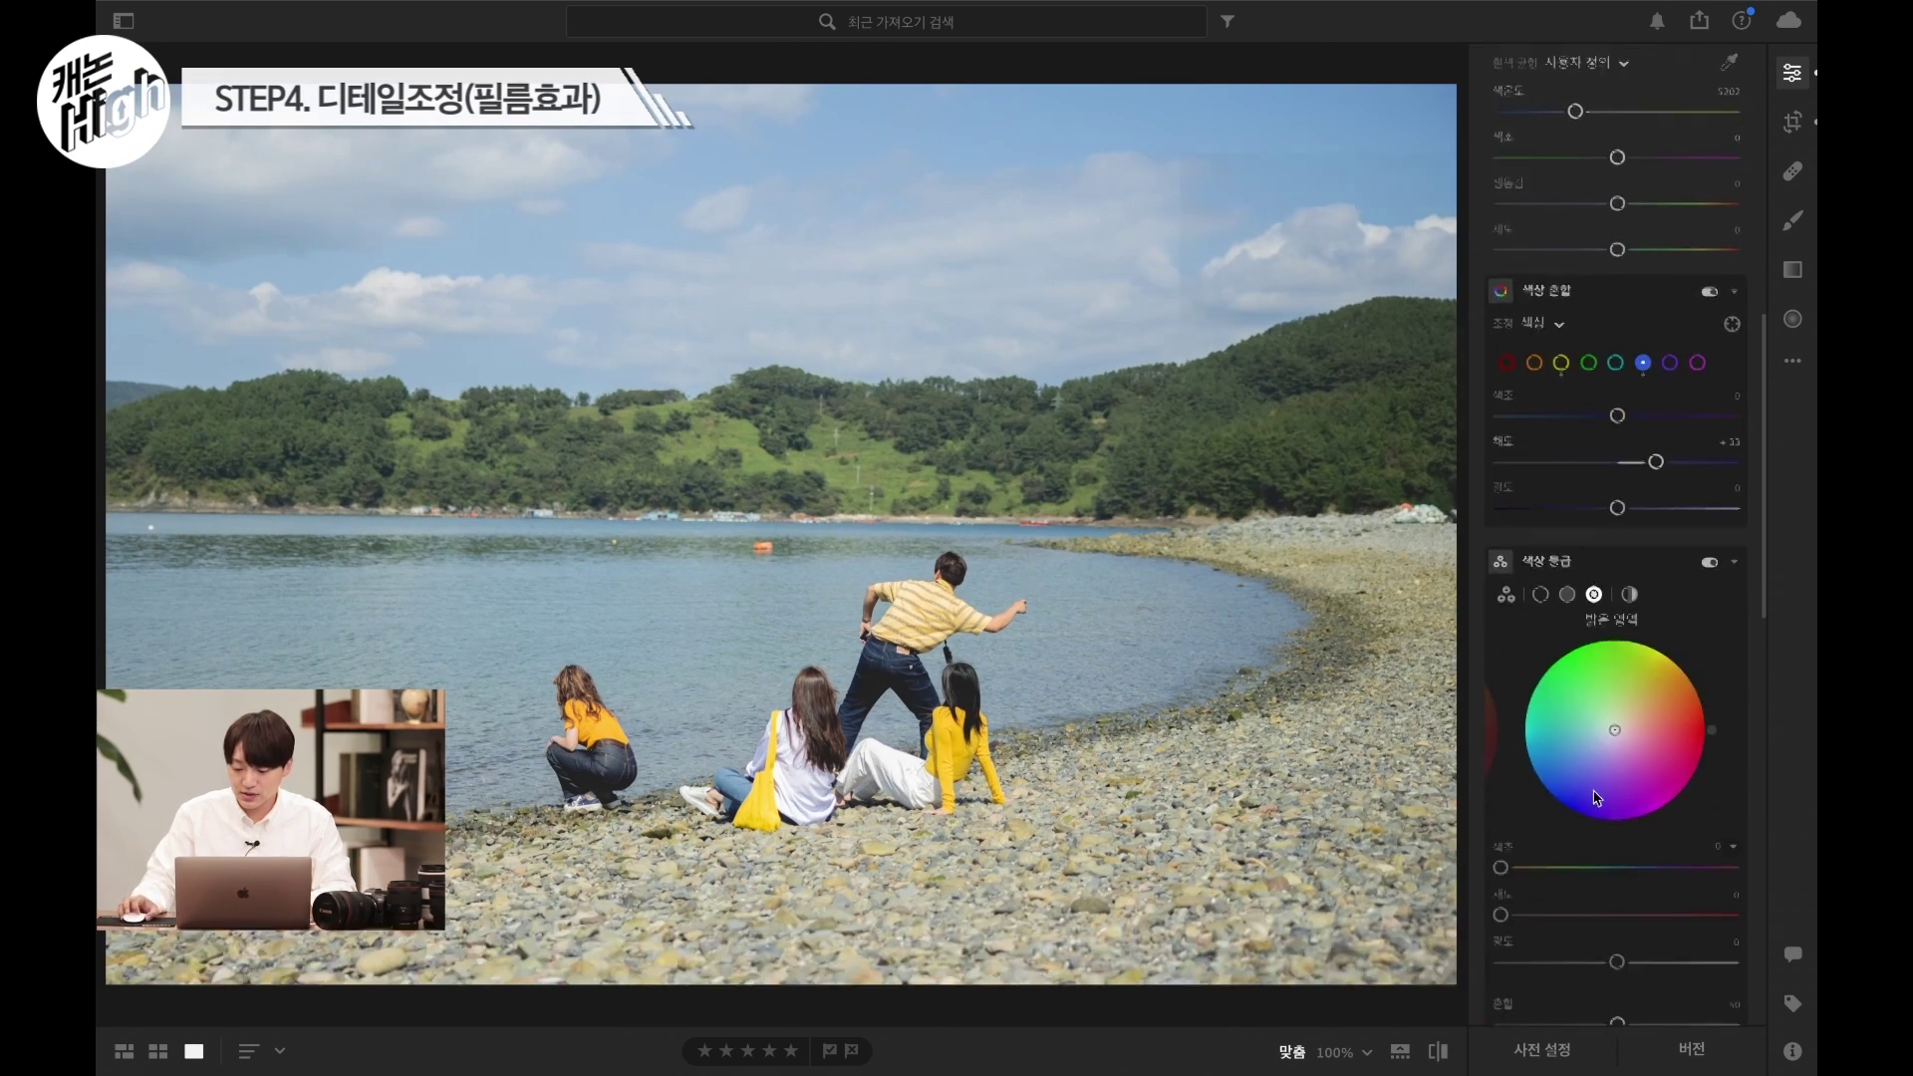
{"action": "scroll", "coordinate": [1597, 792], "scroll_direction": "down", "scroll_amount": 2}
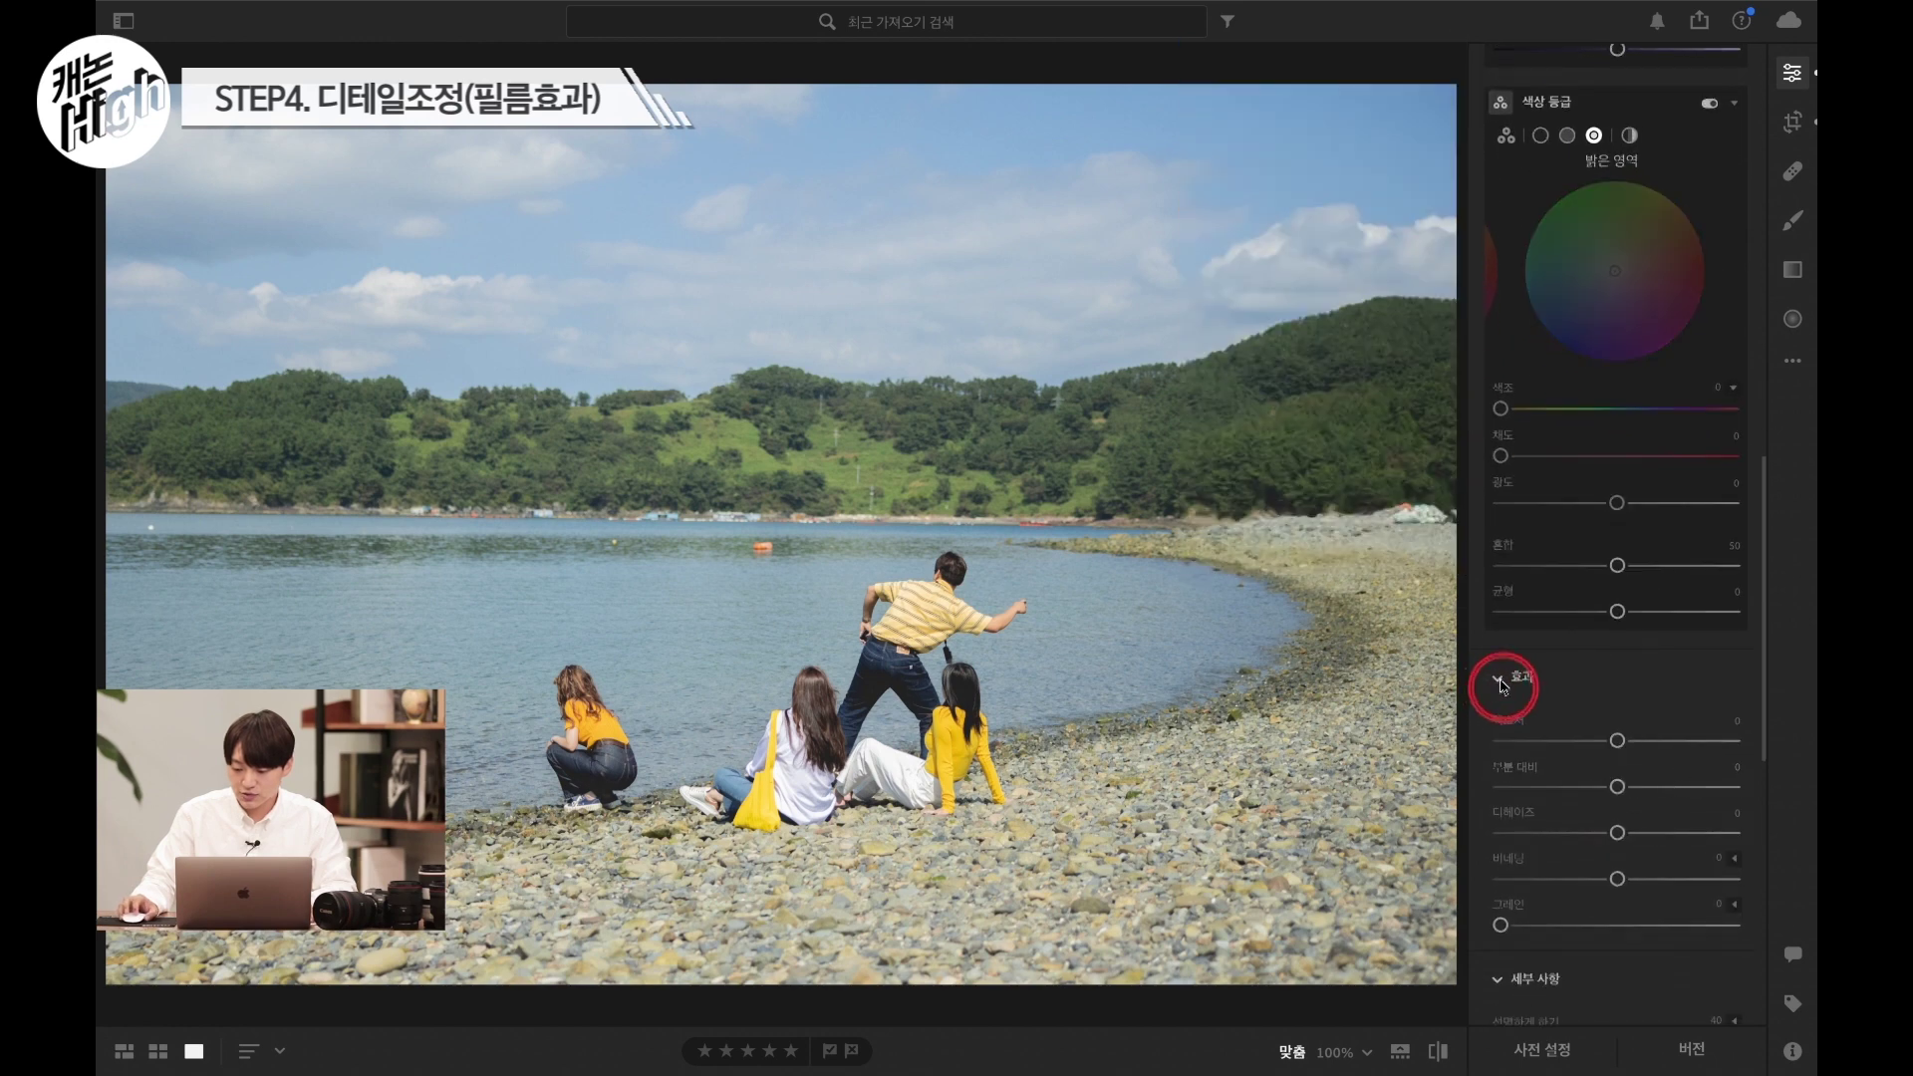
{"action": "scroll", "coordinate": [1621, 685], "scroll_direction": "down", "scroll_amount": 3}
{"action": "scroll", "coordinate": [1621, 685], "scroll_direction": "down", "scroll_amount": 3}
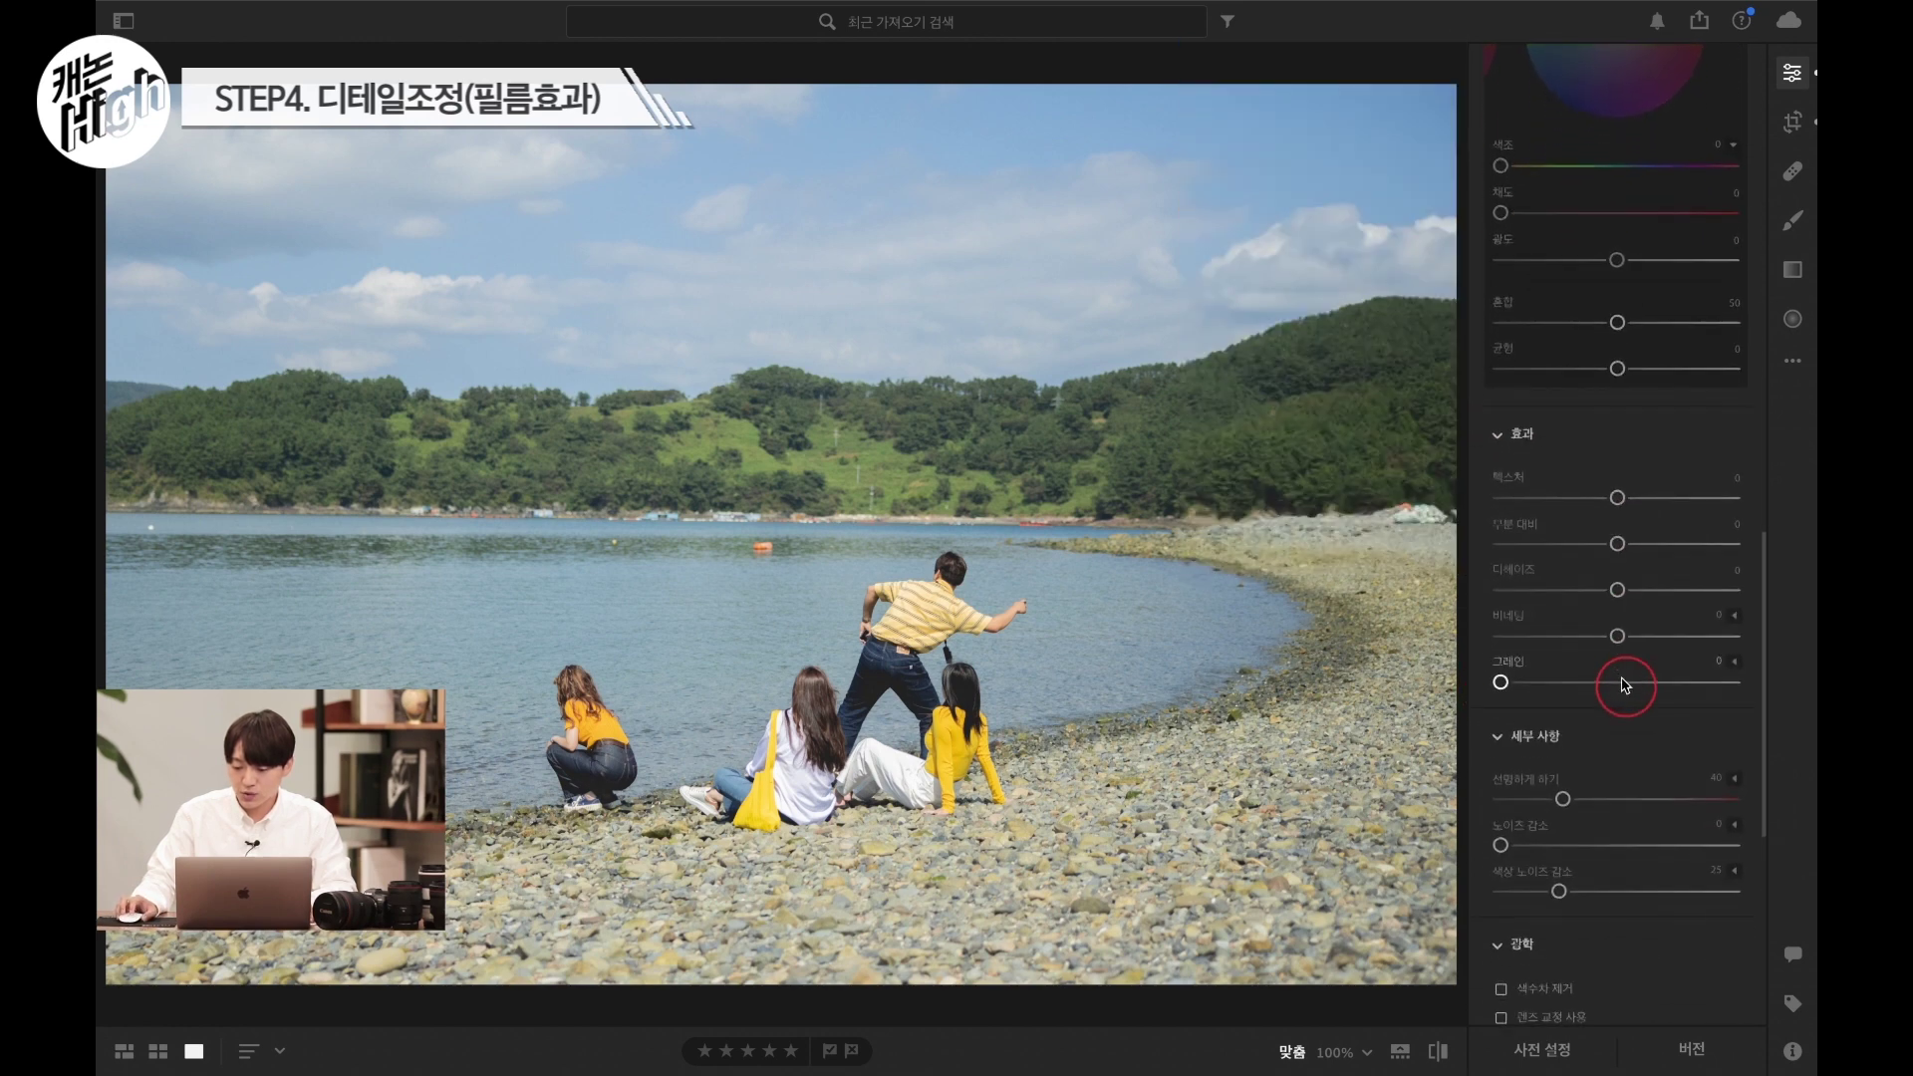
{"action": "scroll", "coordinate": [1614, 687], "scroll_direction": "down", "scroll_amount": 2}
{"action": "scroll", "coordinate": [1614, 688], "scroll_direction": "down", "scroll_amount": 1}
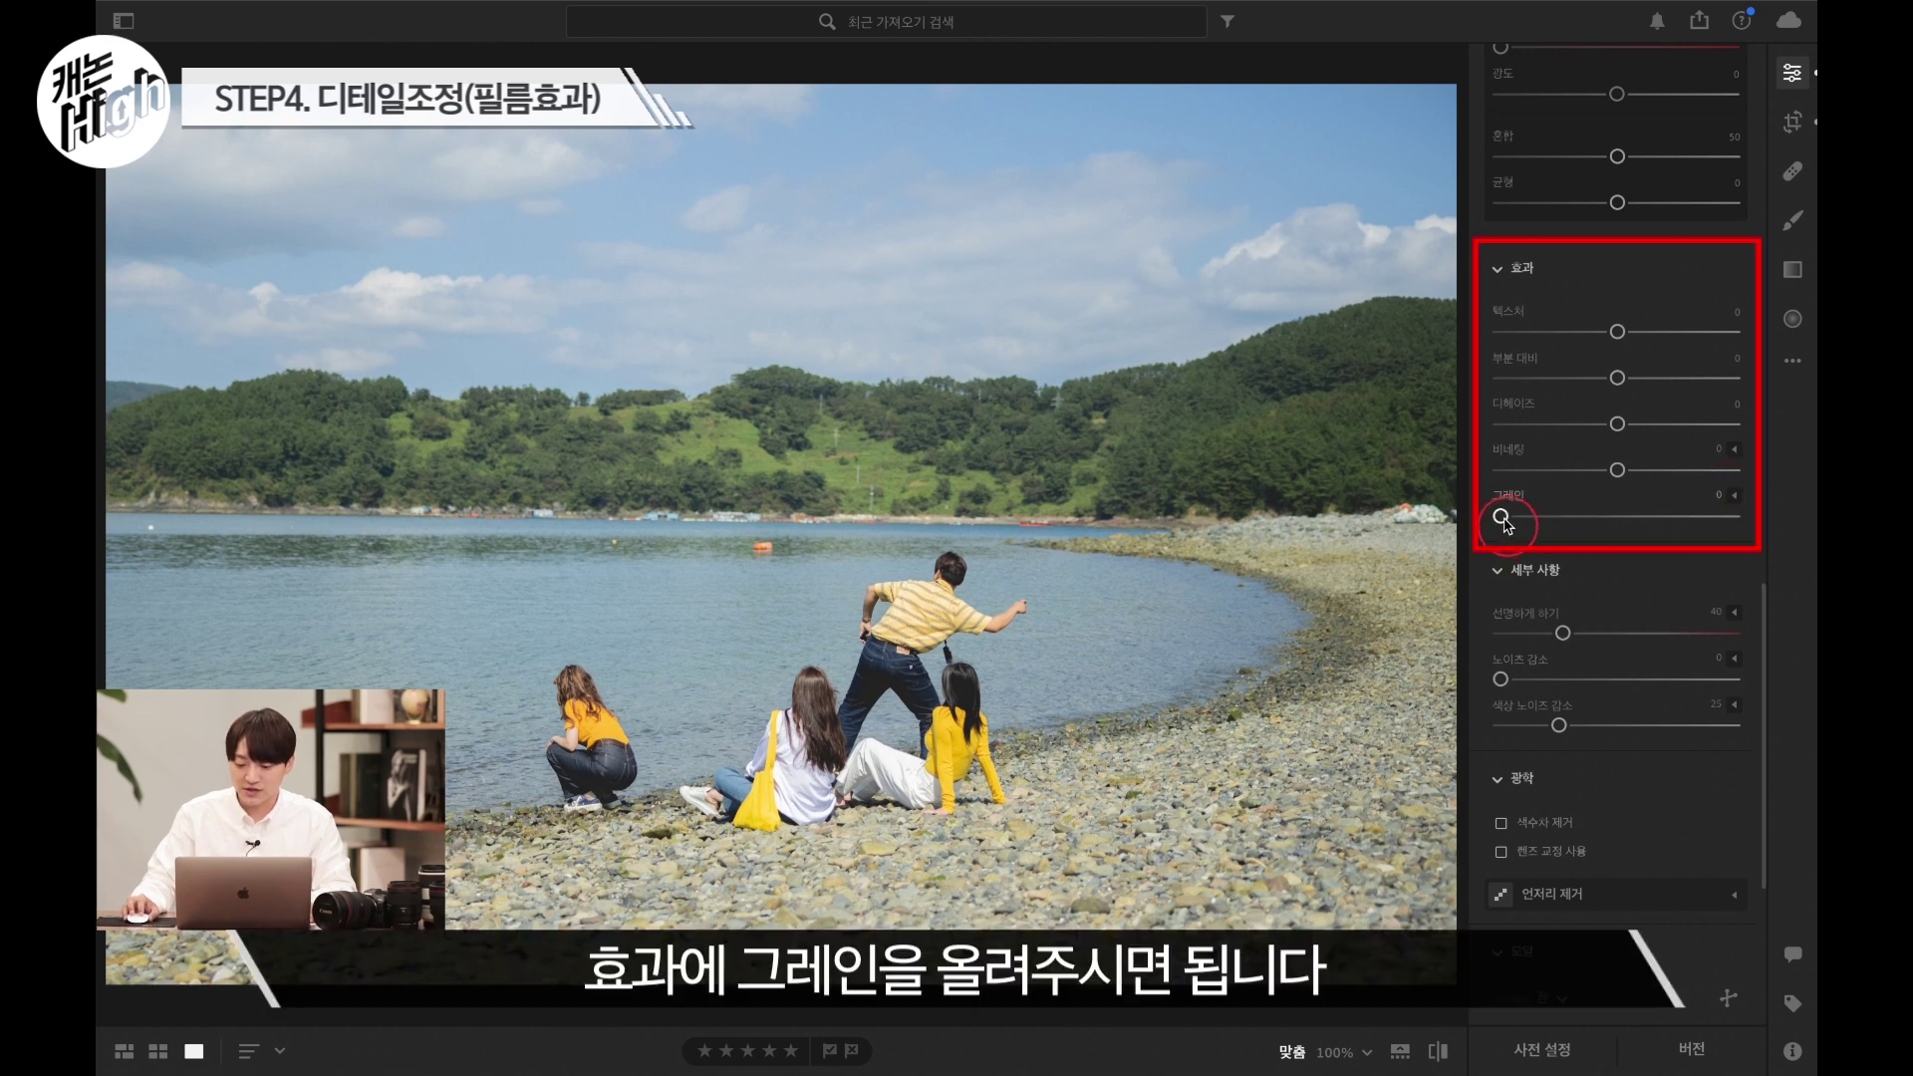
{"action": "mouse_move", "coordinate": [1502, 520]}
{"action": "left_mouse_down"}
{"action": "mouse_move", "coordinate": [1474, 536]}
{"action": "mouse_move", "coordinate": [1492, 536]}
{"action": "left_mouse_up"}
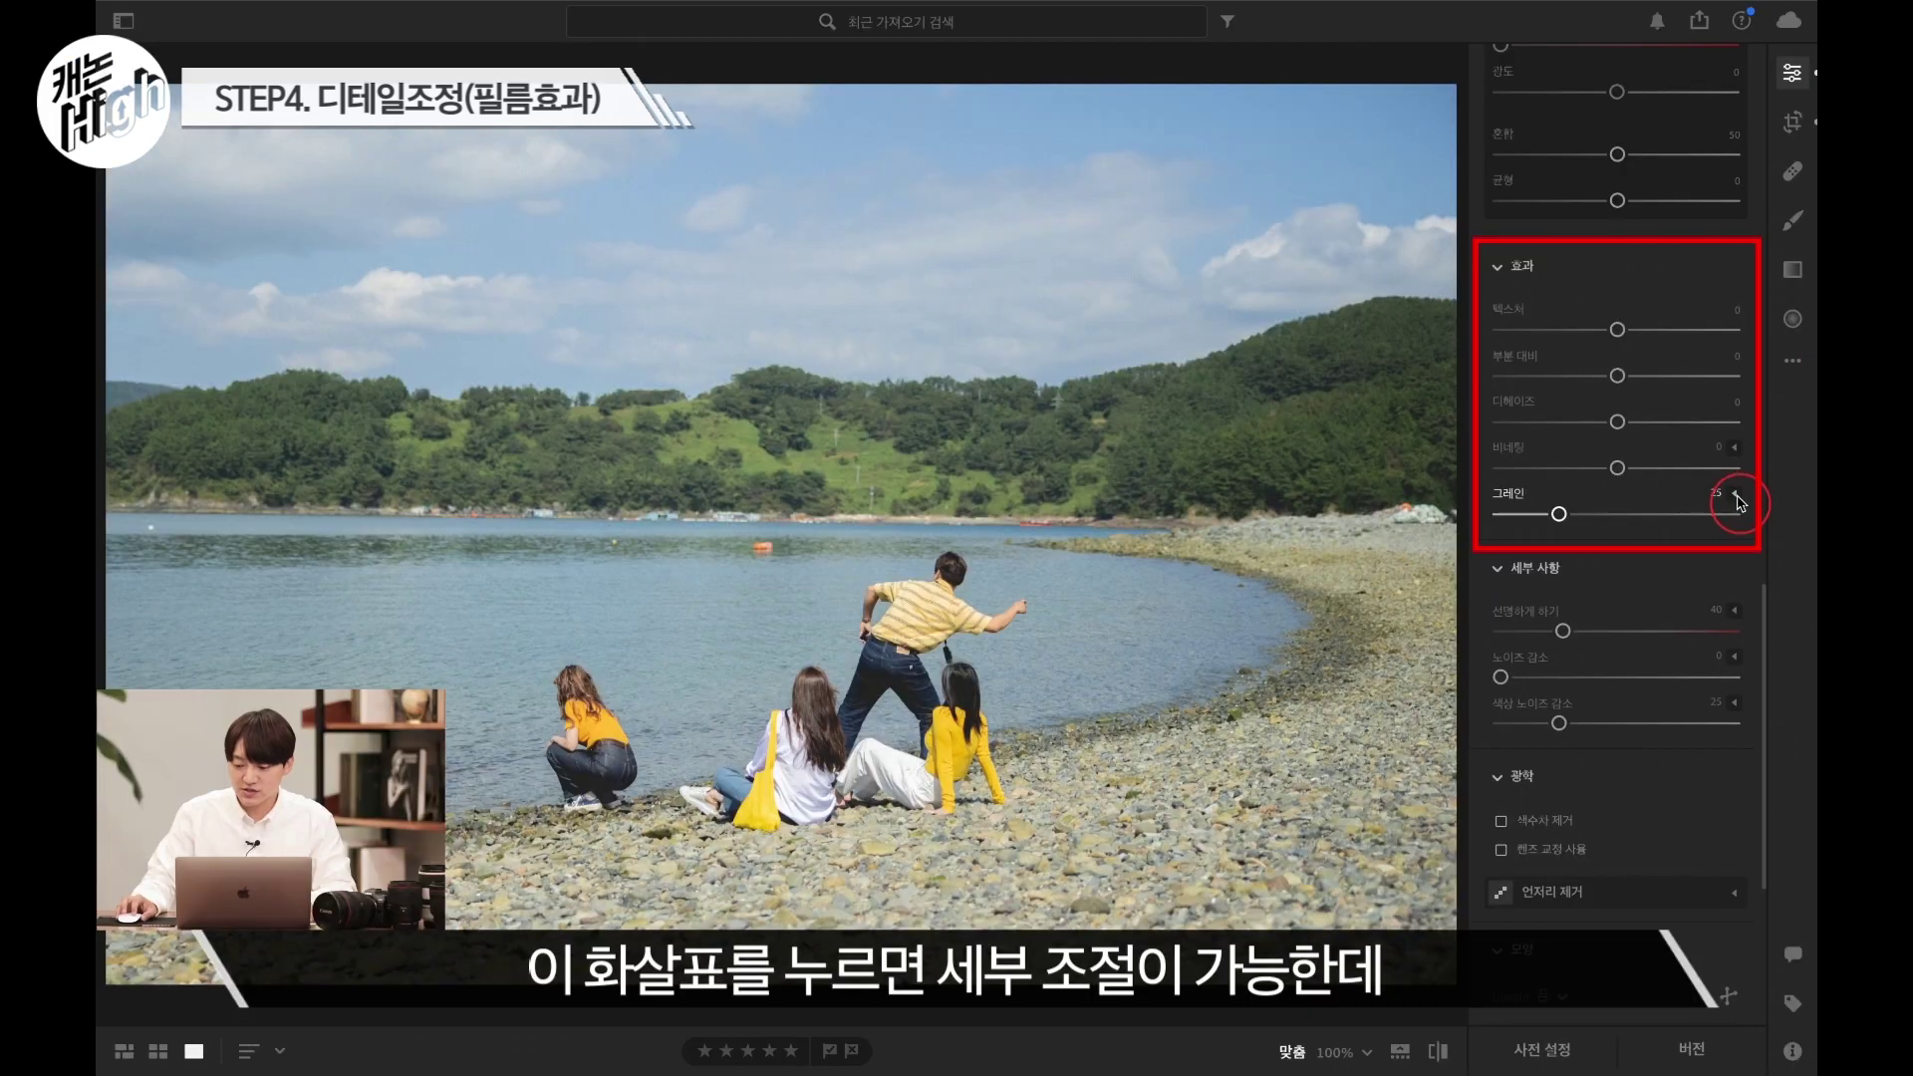
- Set the grain size to 37 and the roughness to 61, and inspect the grain in the sky up close
{"action": "left_click", "coordinate": [1737, 499]}
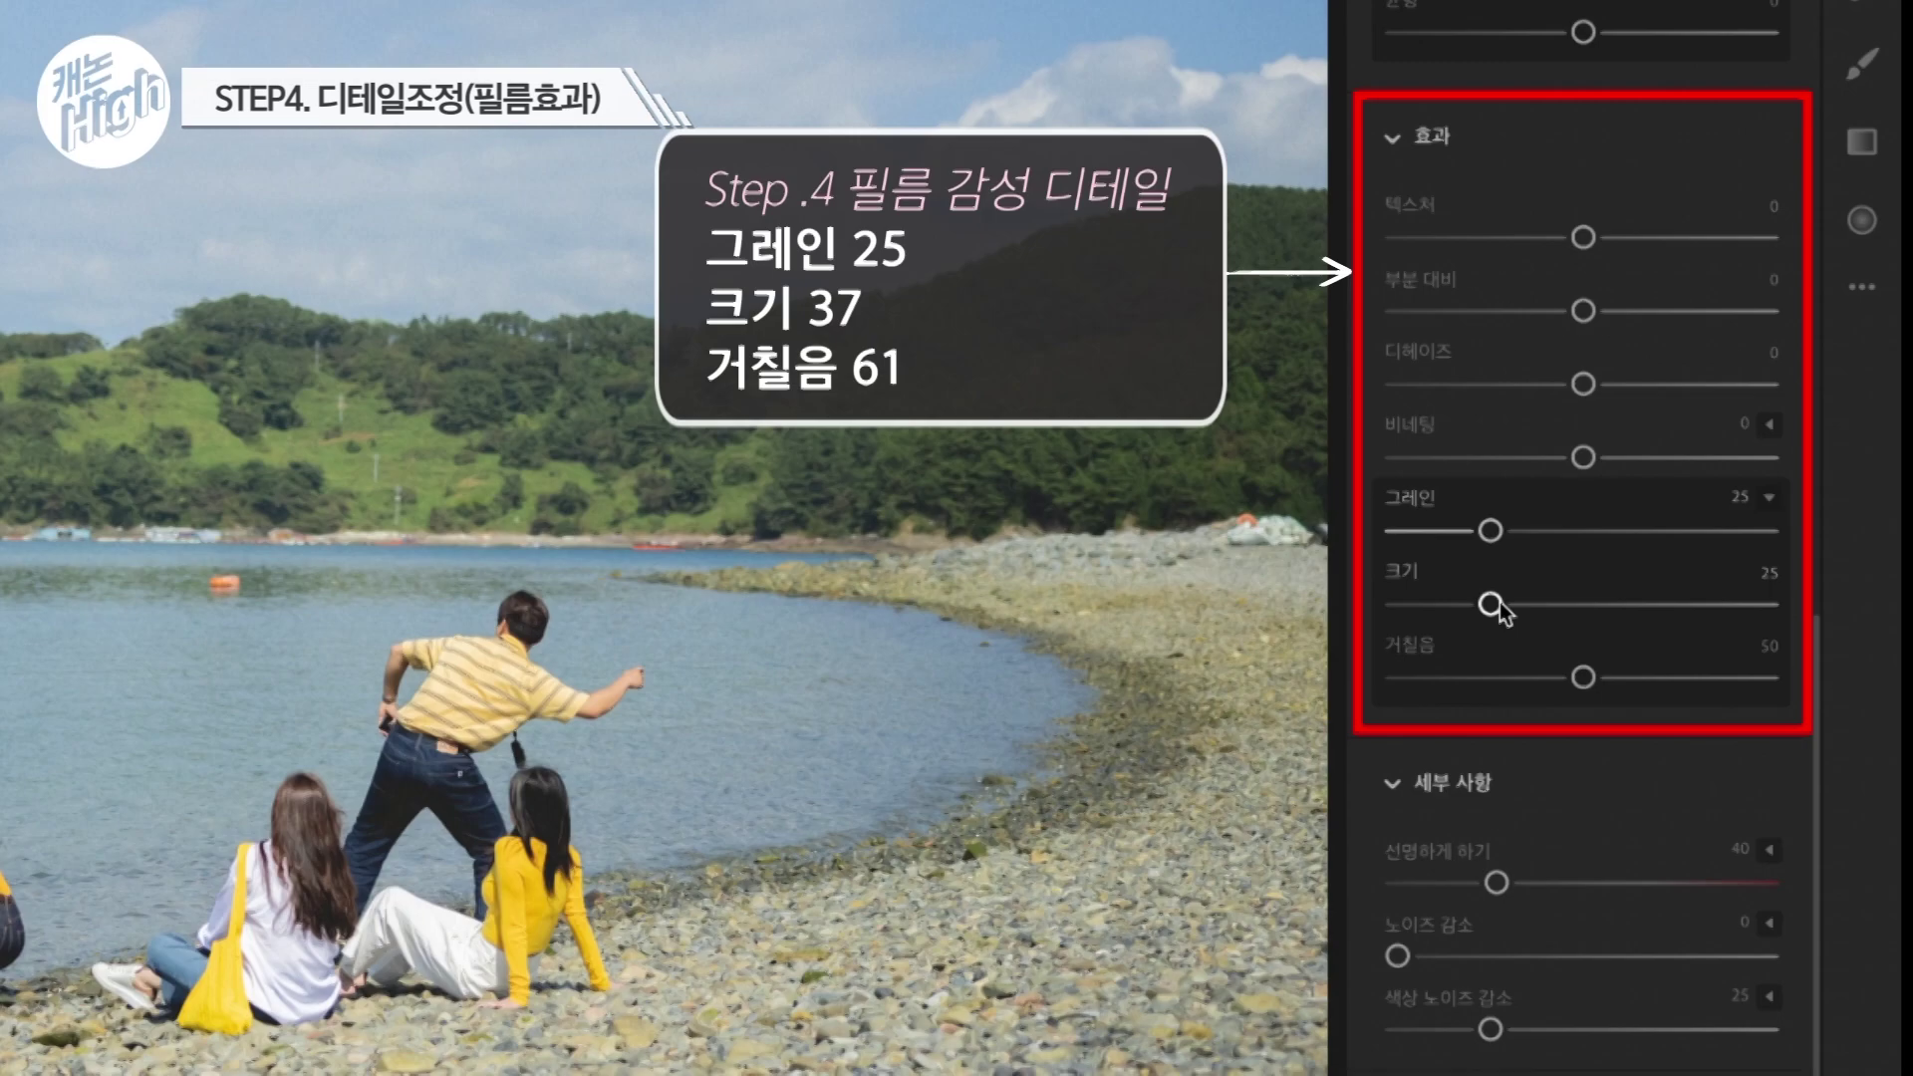
{"action": "left_click_drag", "start_coordinate": [1491, 605], "coordinate": [1541, 604]}
{"action": "left_click_drag", "start_coordinate": [1595, 686], "coordinate": [1639, 688]}
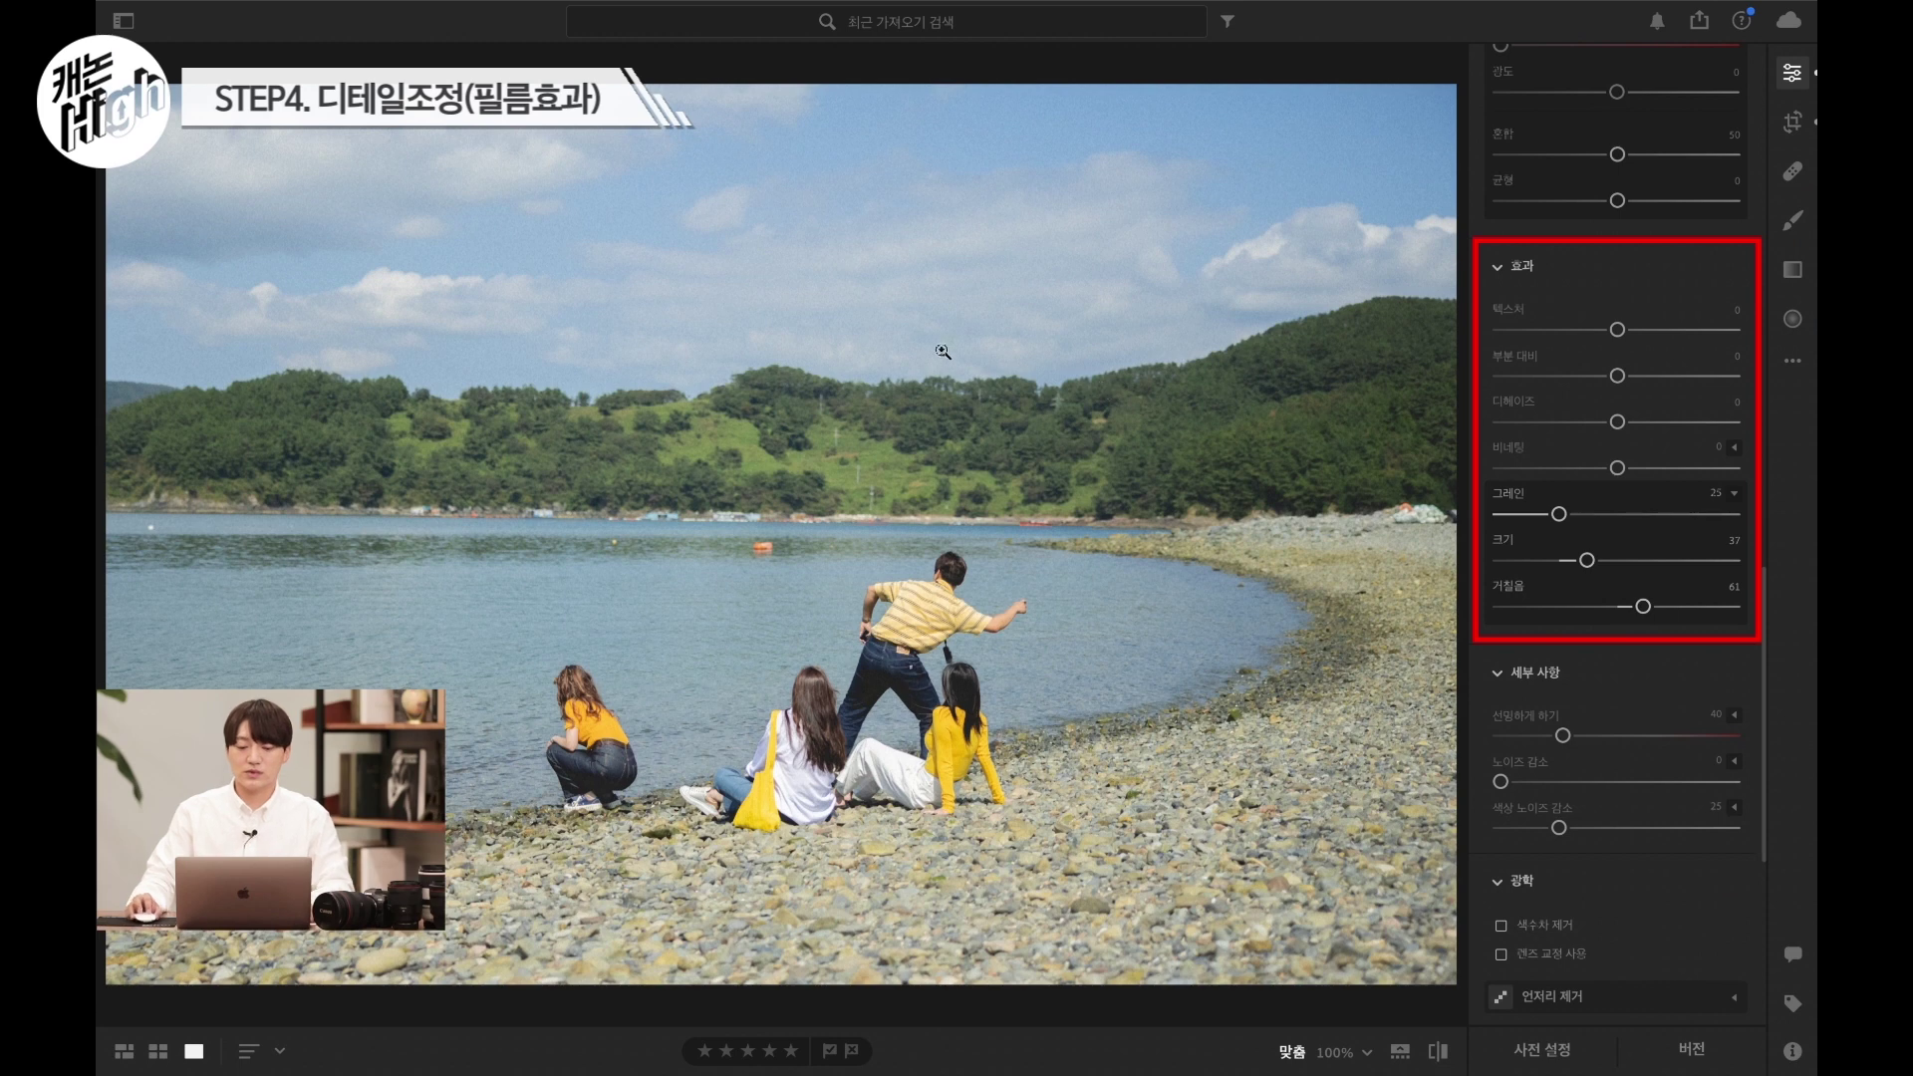
{"action": "left_click", "coordinate": [894, 244]}
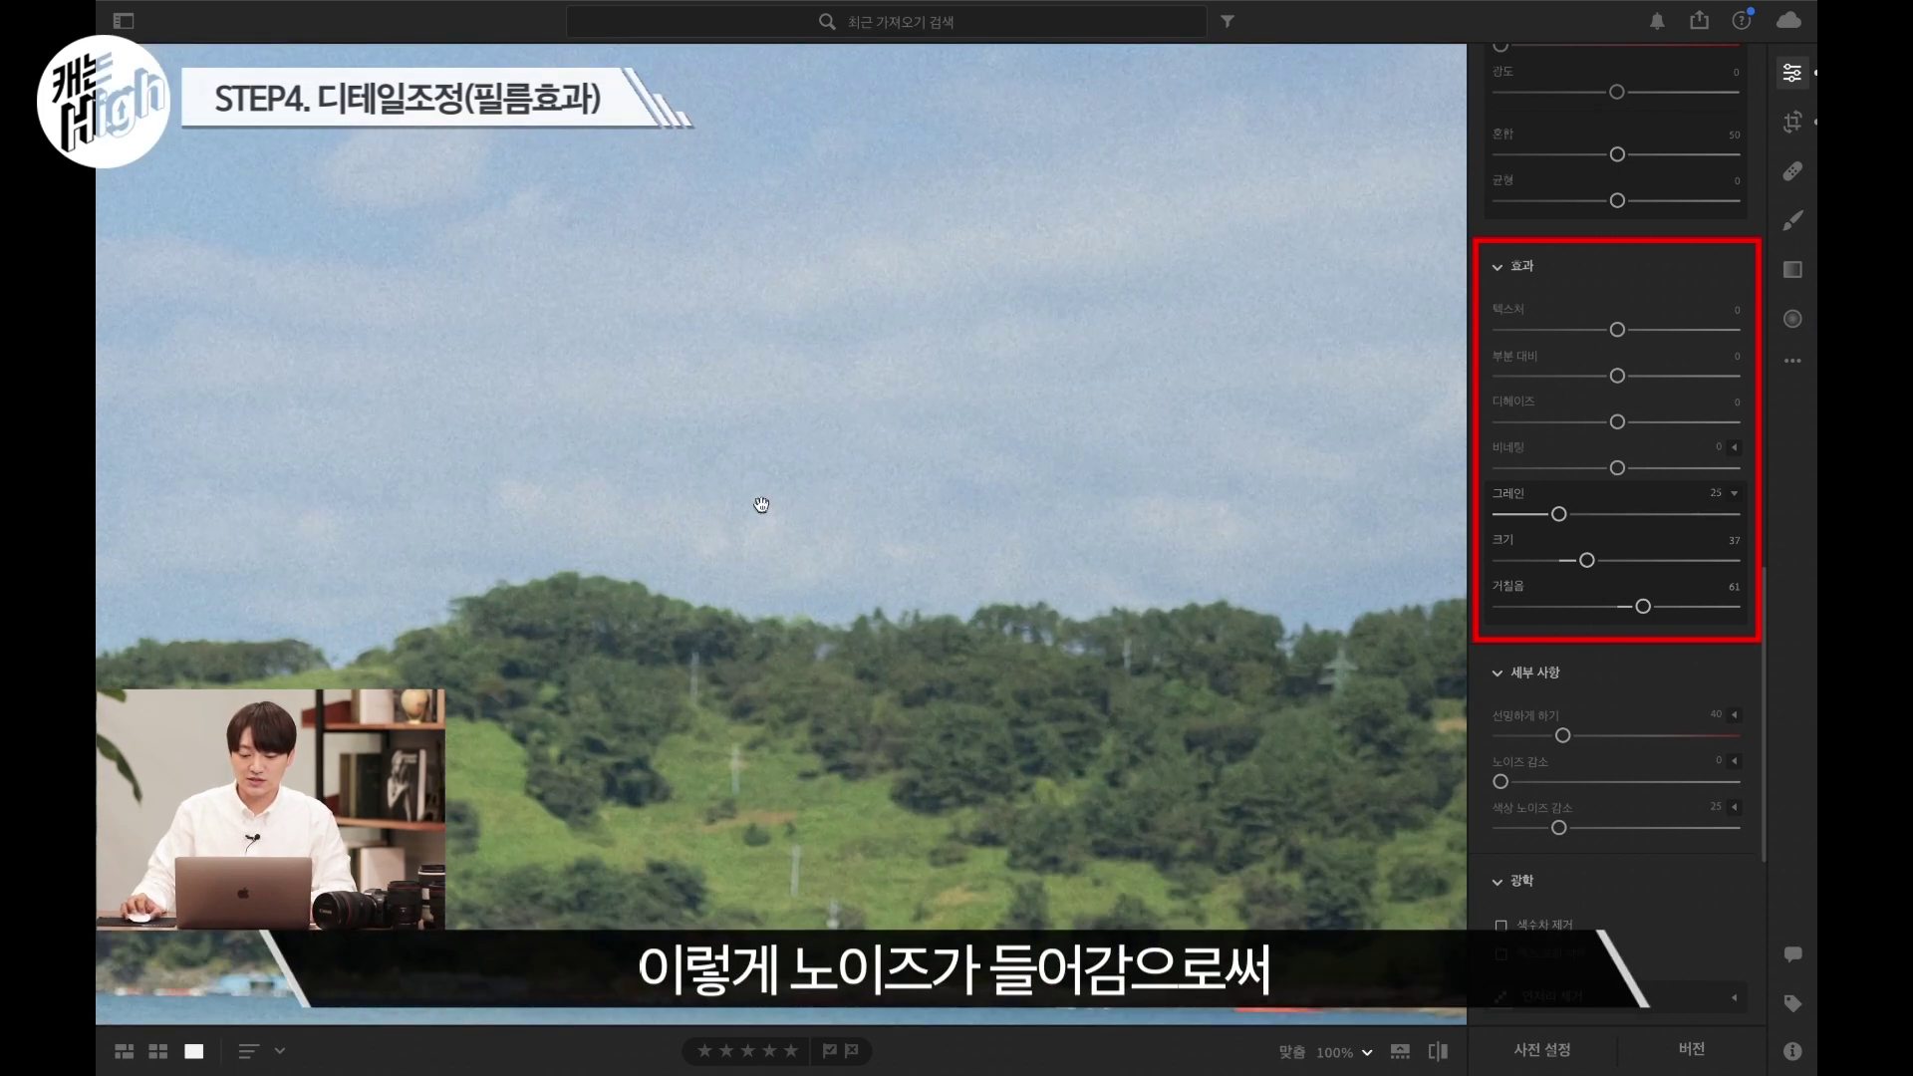
{"action": "left_click", "coordinate": [940, 484]}
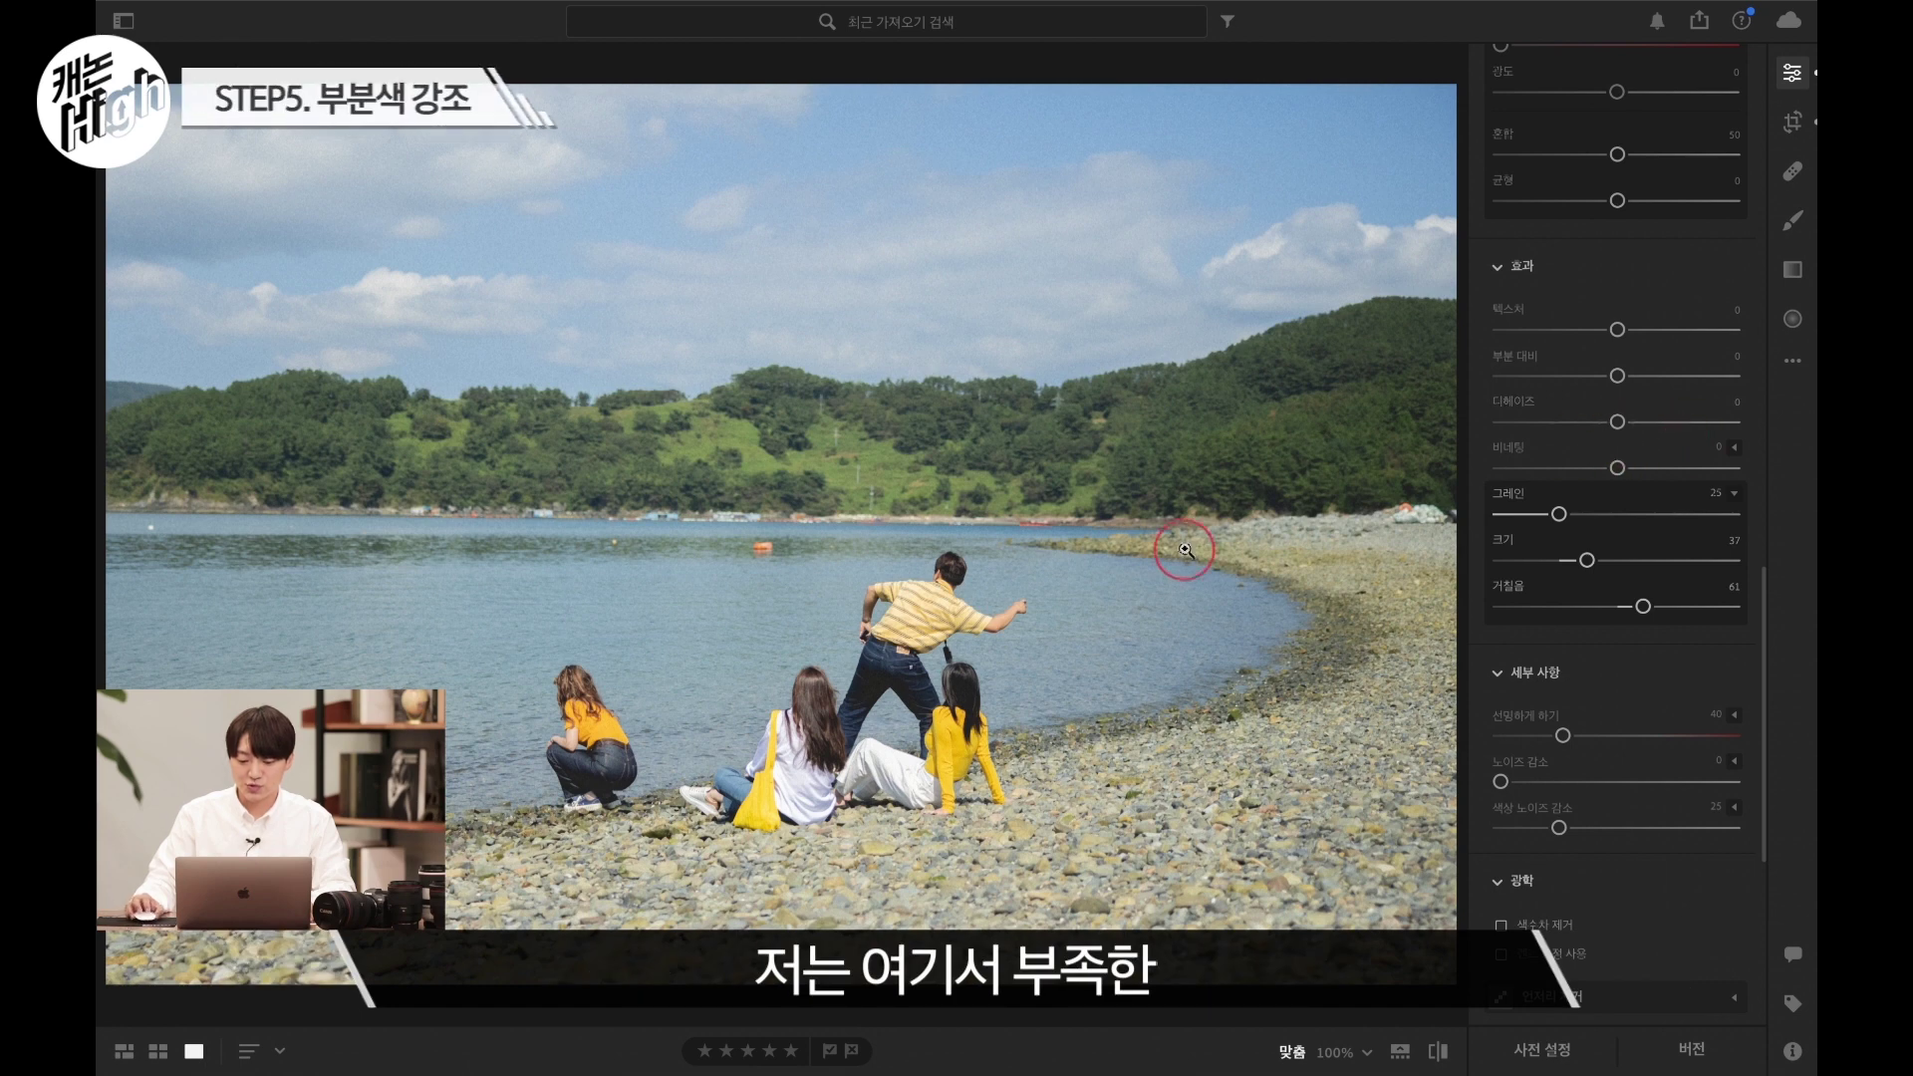
- Add a radial gradient and center its ellipse on the striped shirt of the standing man
{"action": "left_click", "coordinate": [1796, 329]}
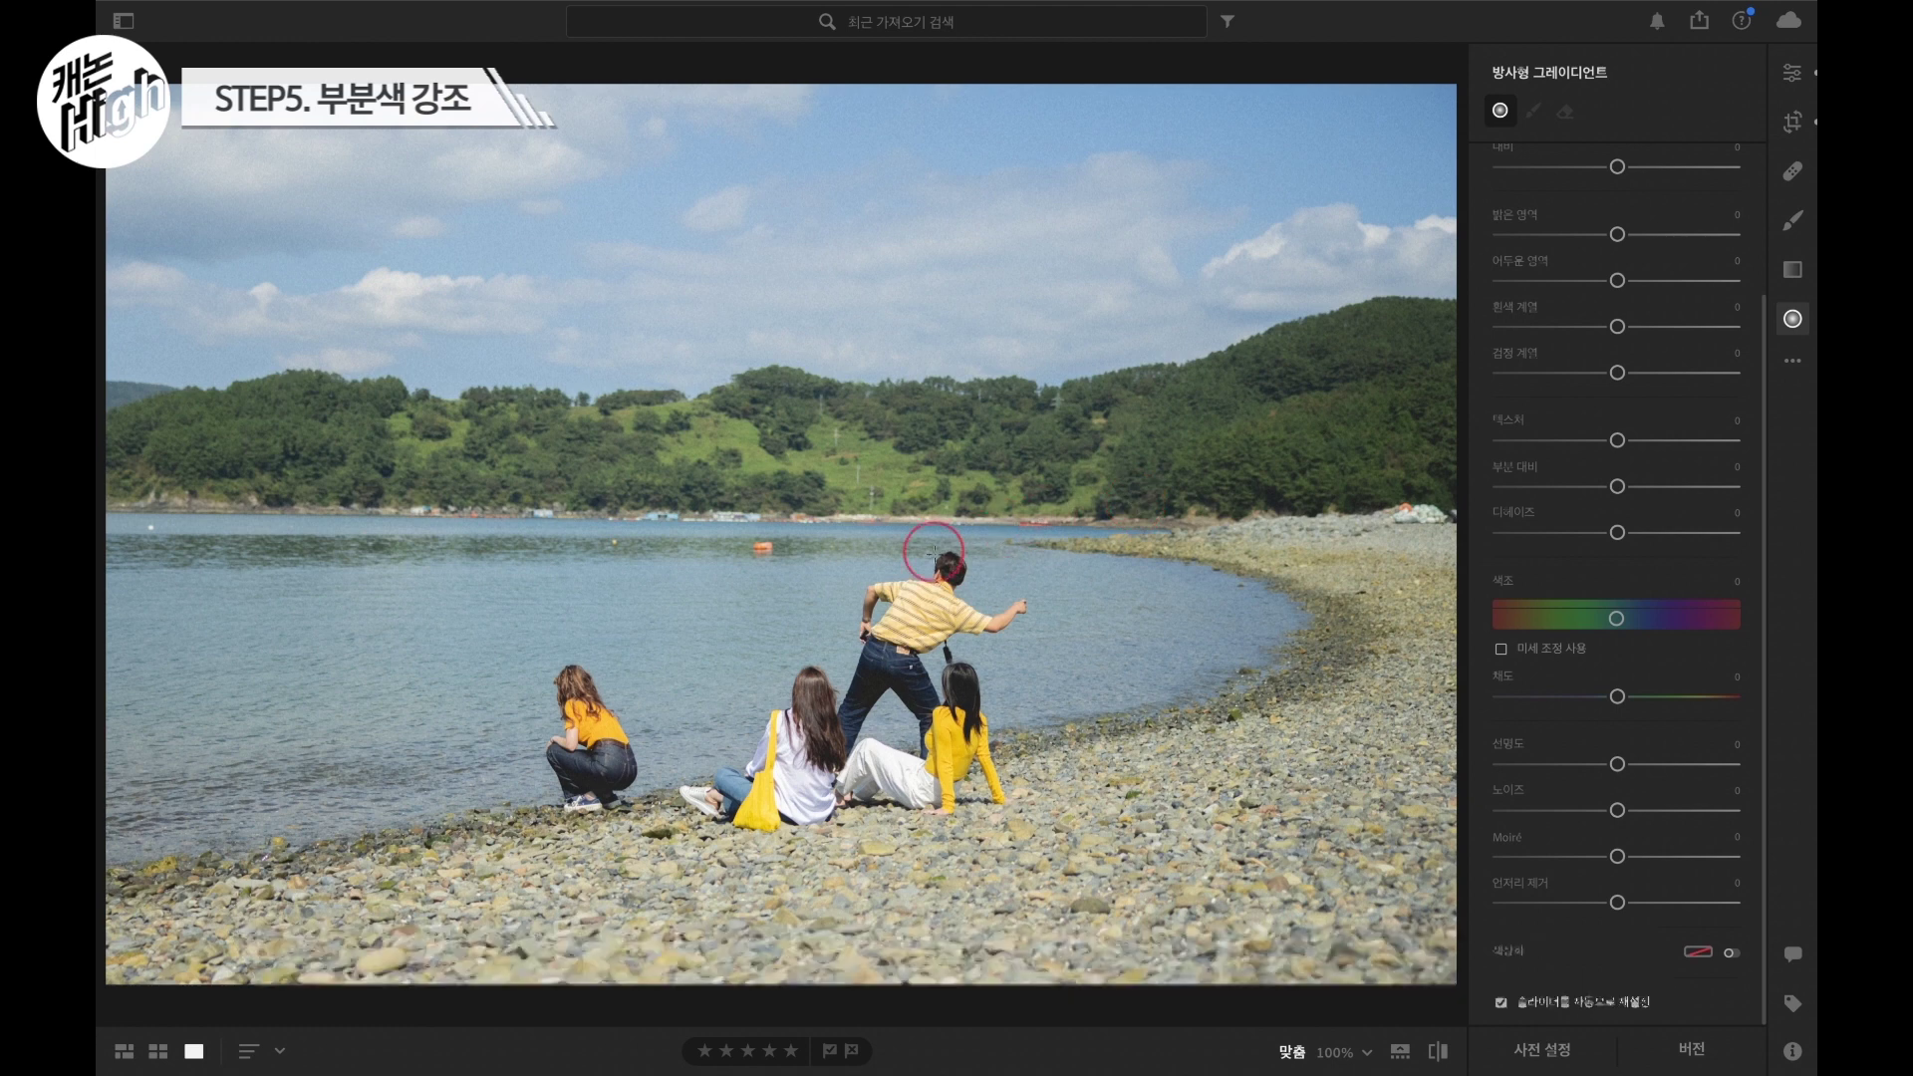
{"action": "left_click", "coordinate": [916, 604]}
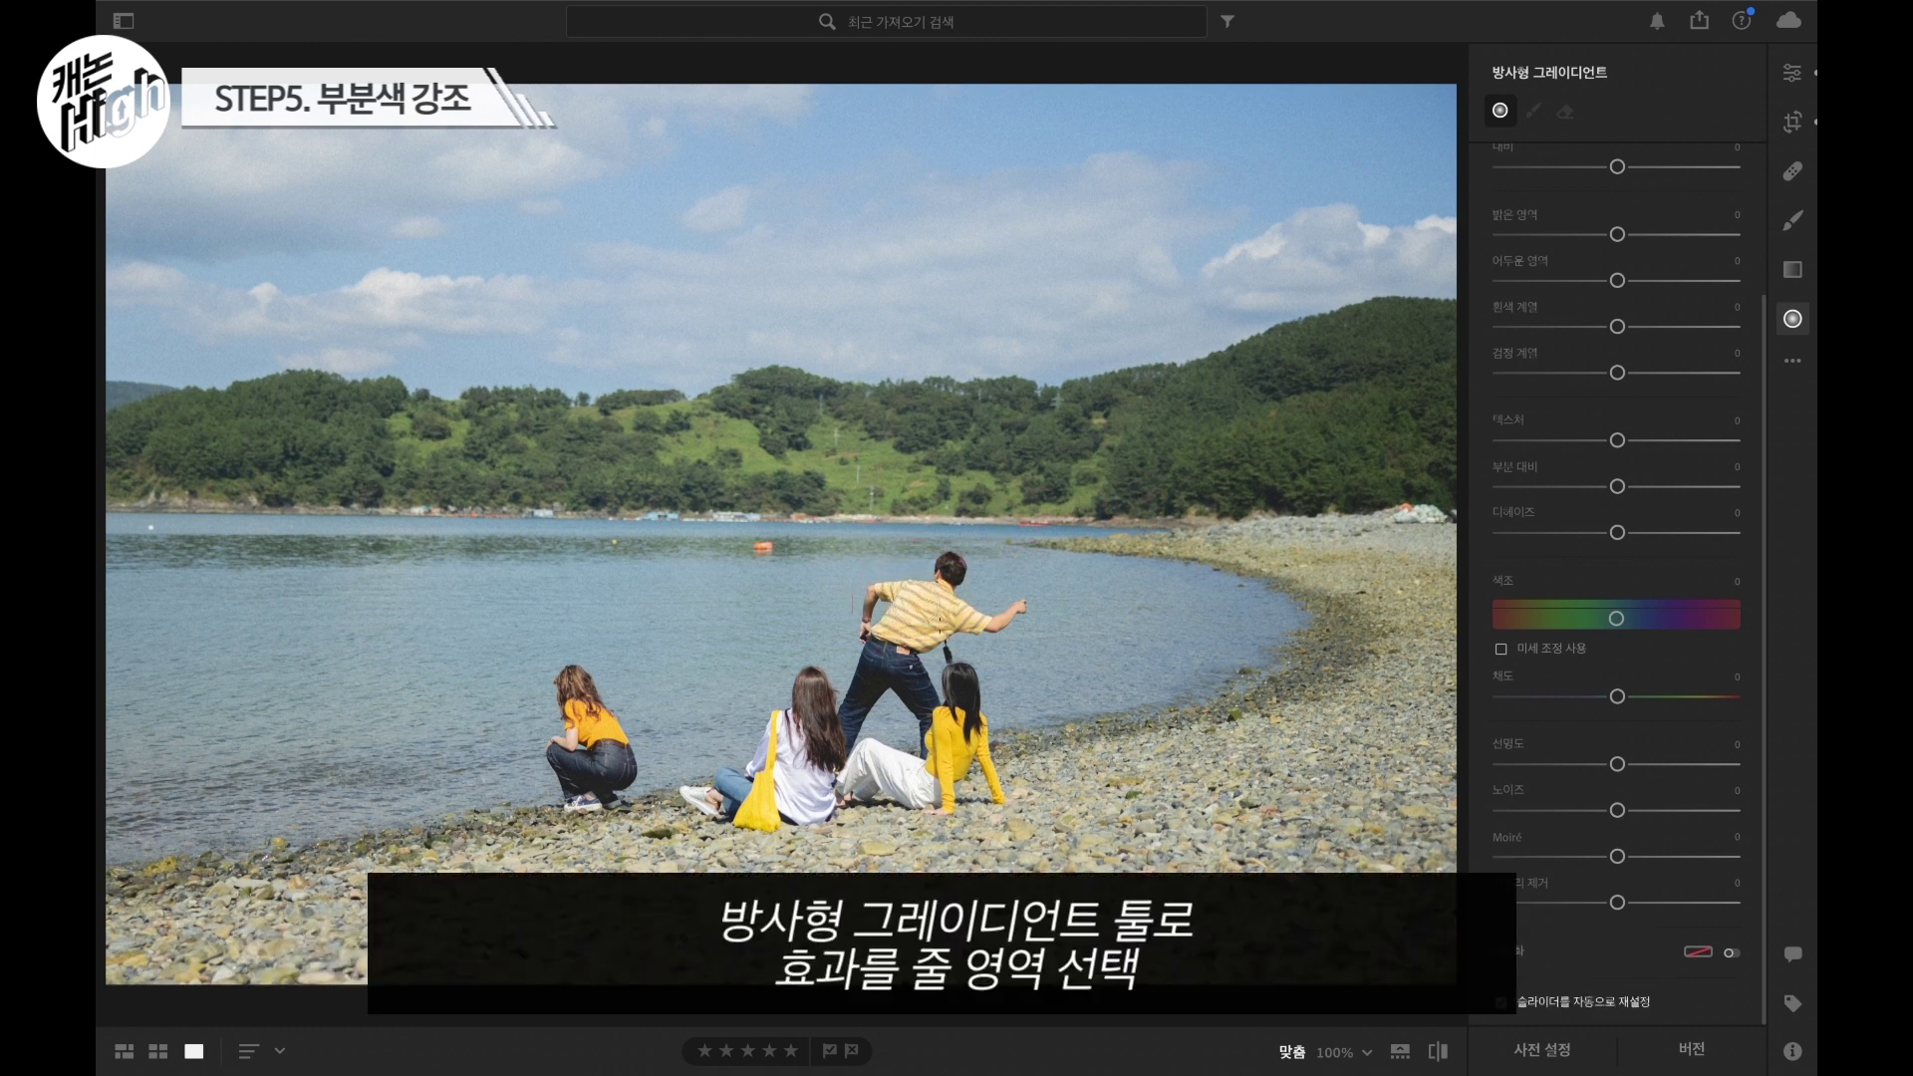
{"action": "left_click_drag", "start_coordinate": [975, 649], "coordinate": [1000, 661]}
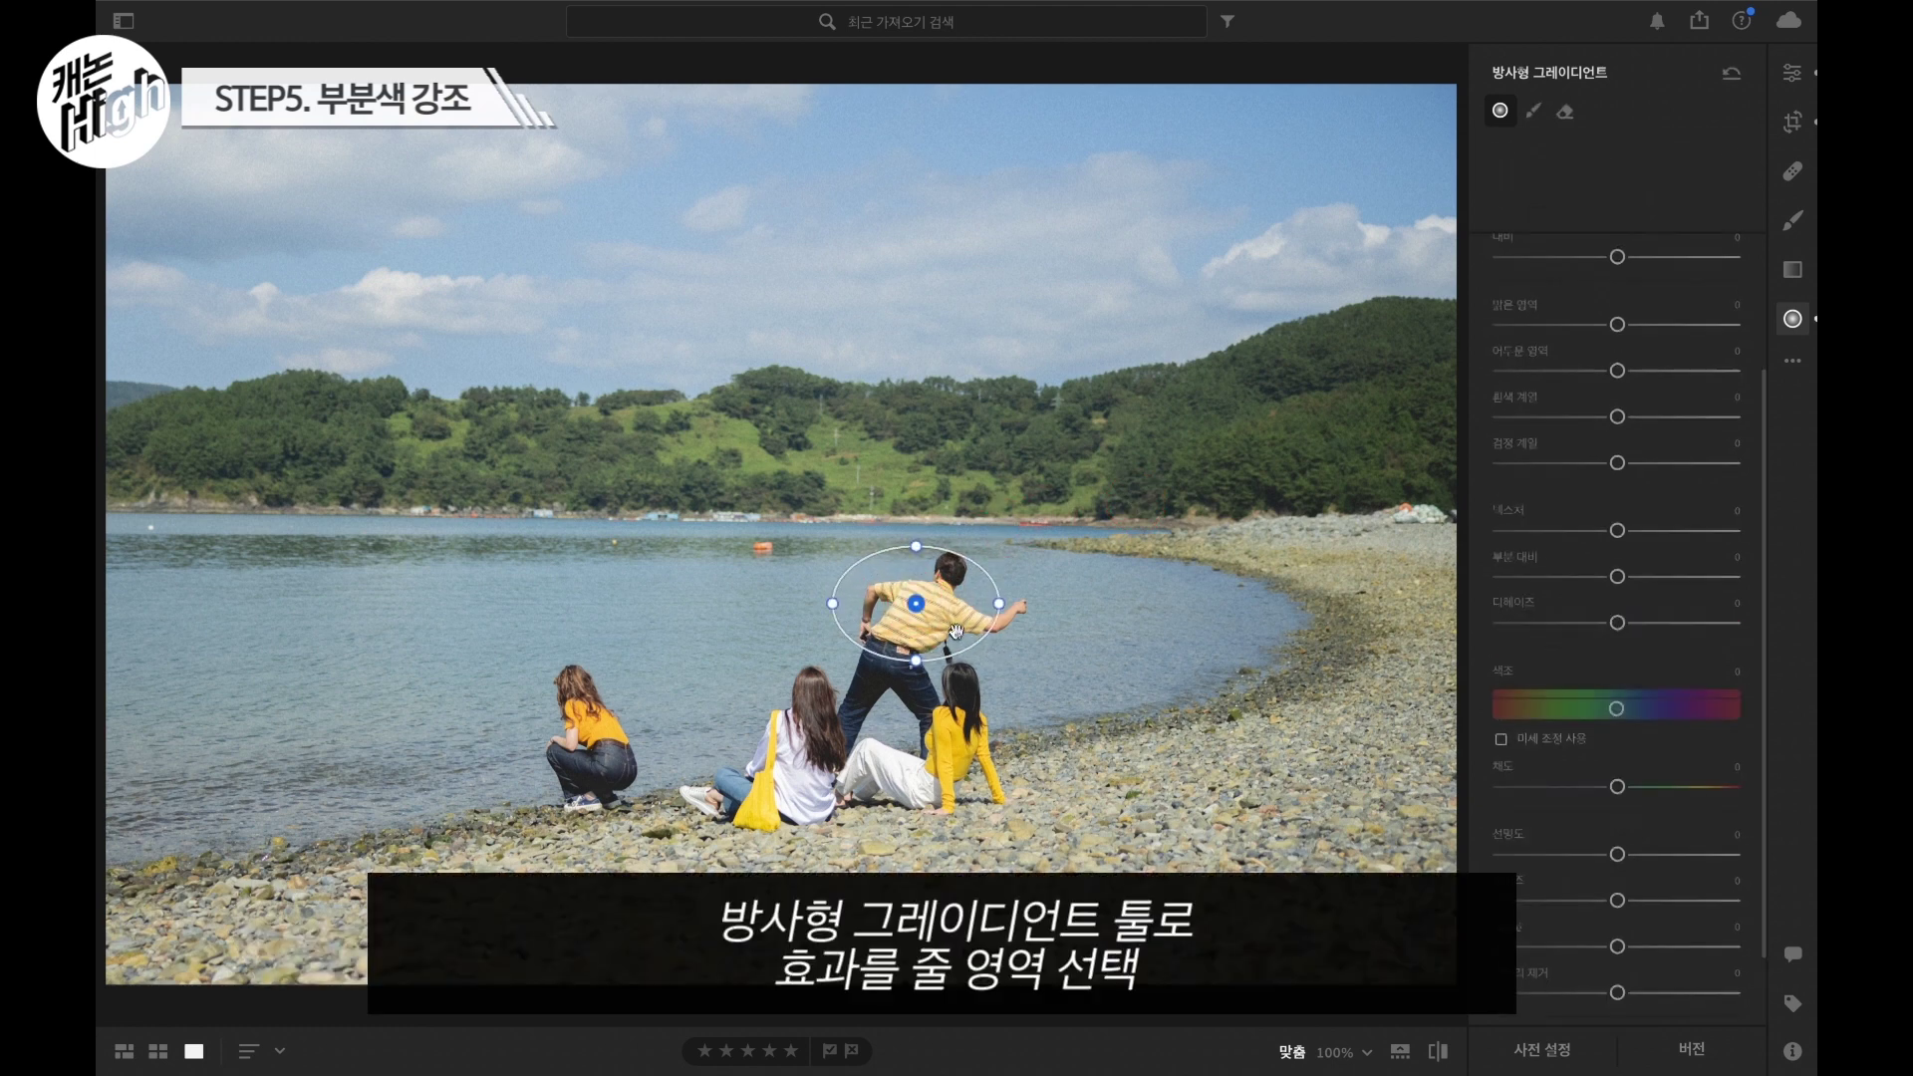
{"action": "left_click_drag", "start_coordinate": [916, 605], "coordinate": [919, 617]}
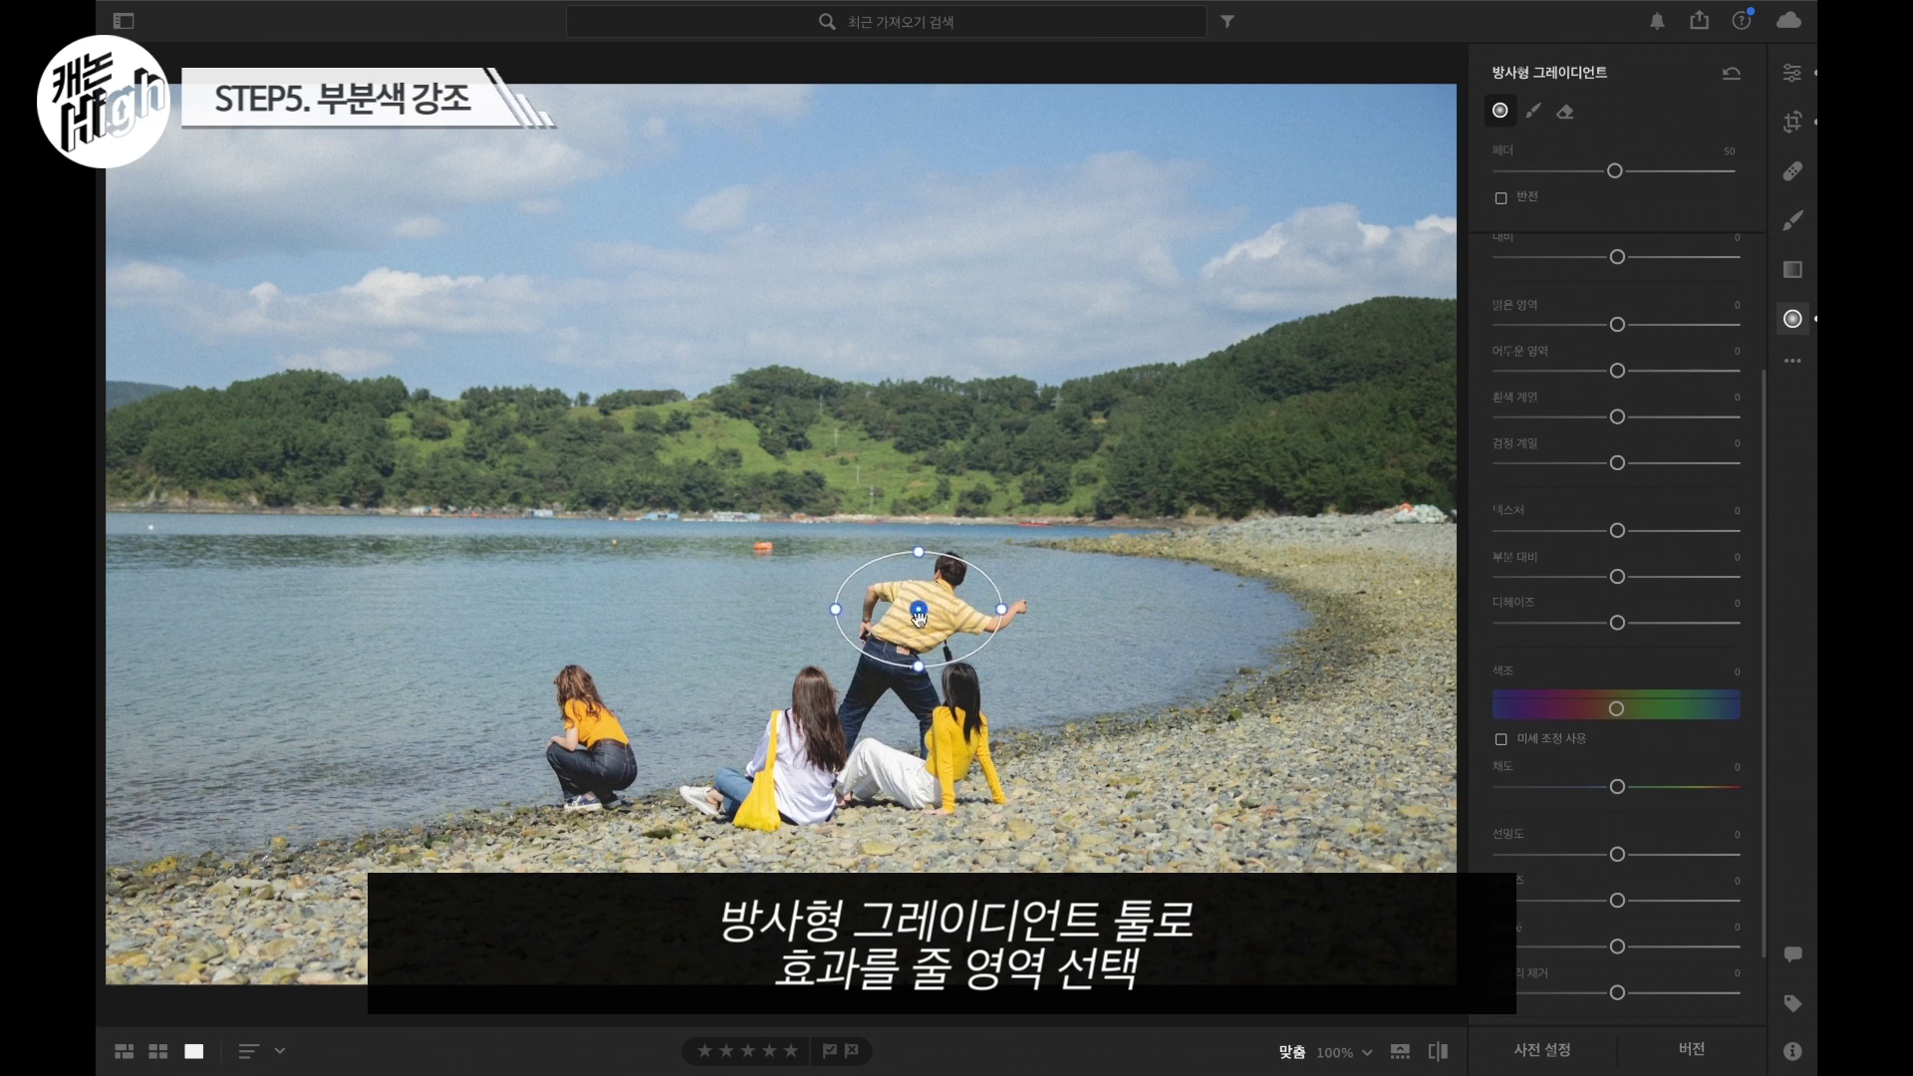
{"action": "mouse_move", "coordinate": [921, 614]}
- Set the radial gradient's color temperature to +25 and its saturation to +24
{"action": "scroll", "coordinate": [1624, 690], "scroll_direction": "up", "scroll_amount": 5}
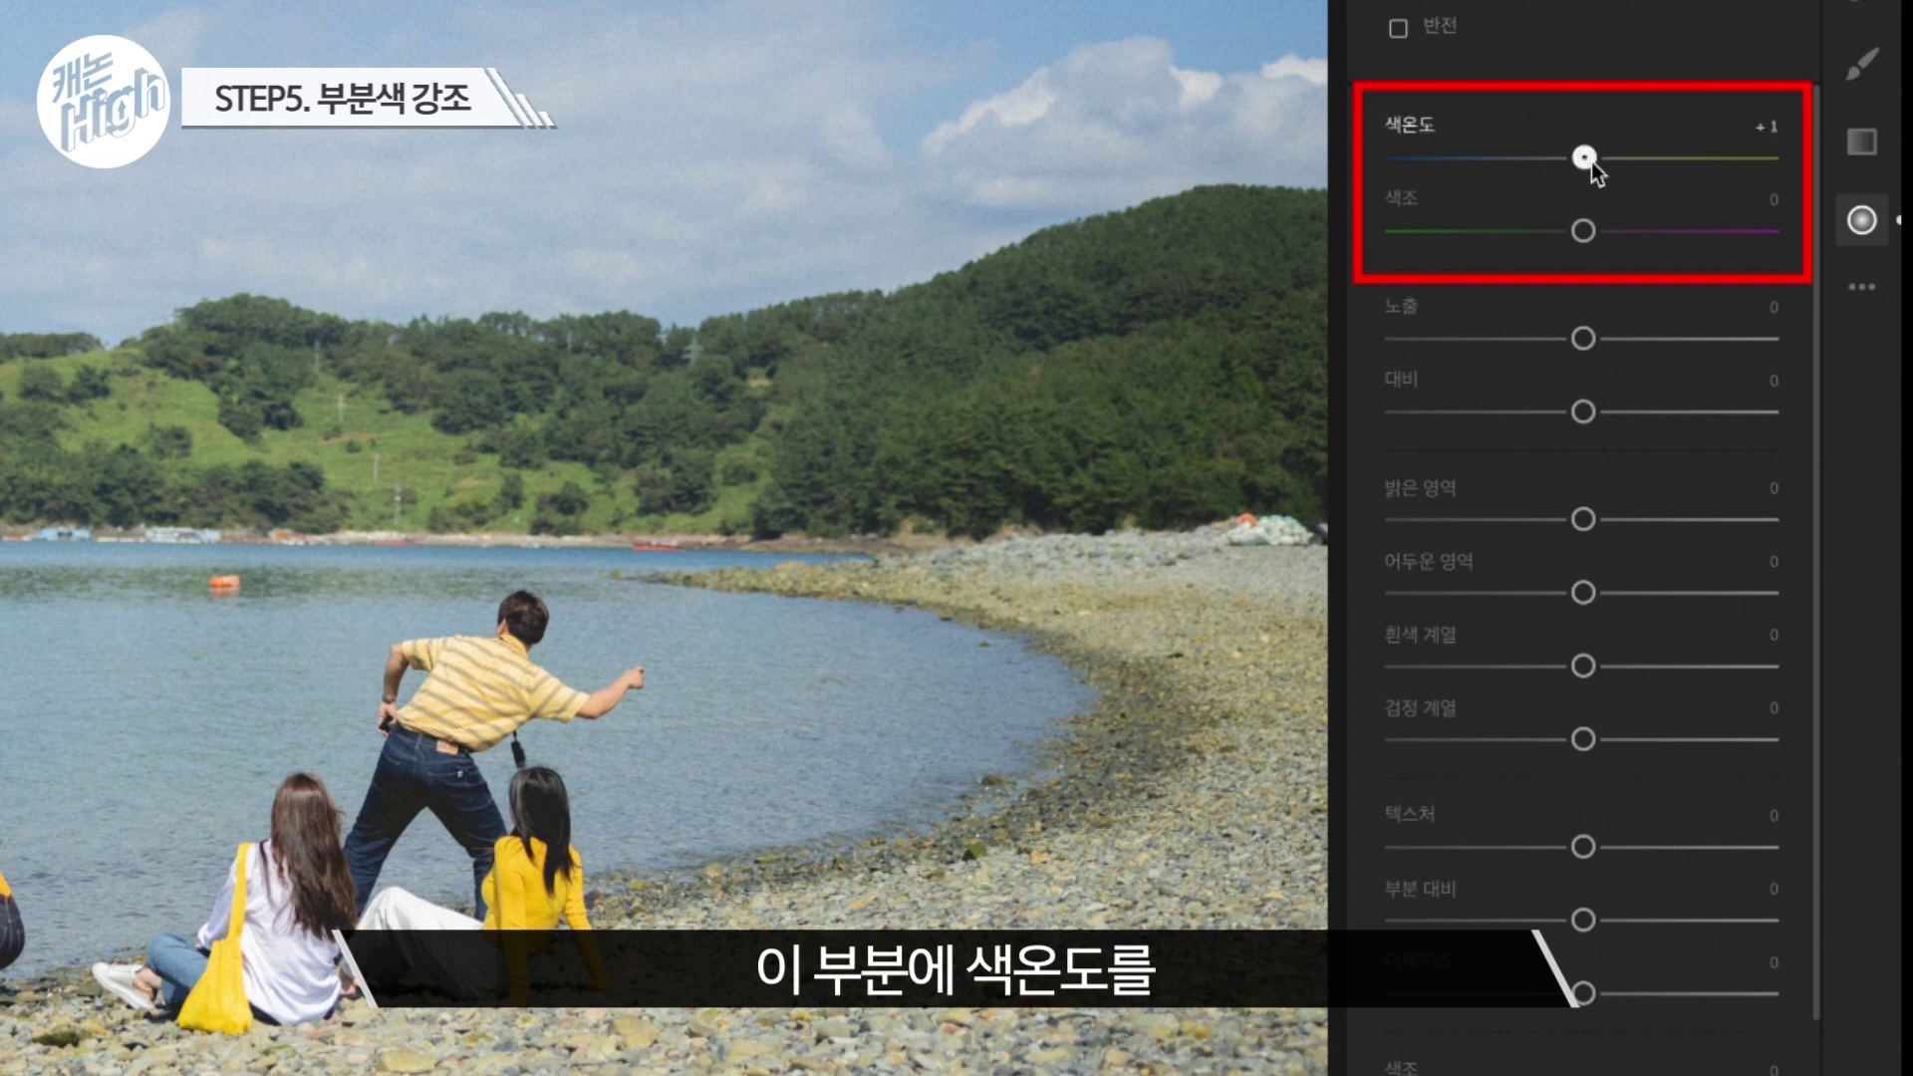
{"action": "left_click_drag", "start_coordinate": [1592, 162], "coordinate": [1734, 159]}
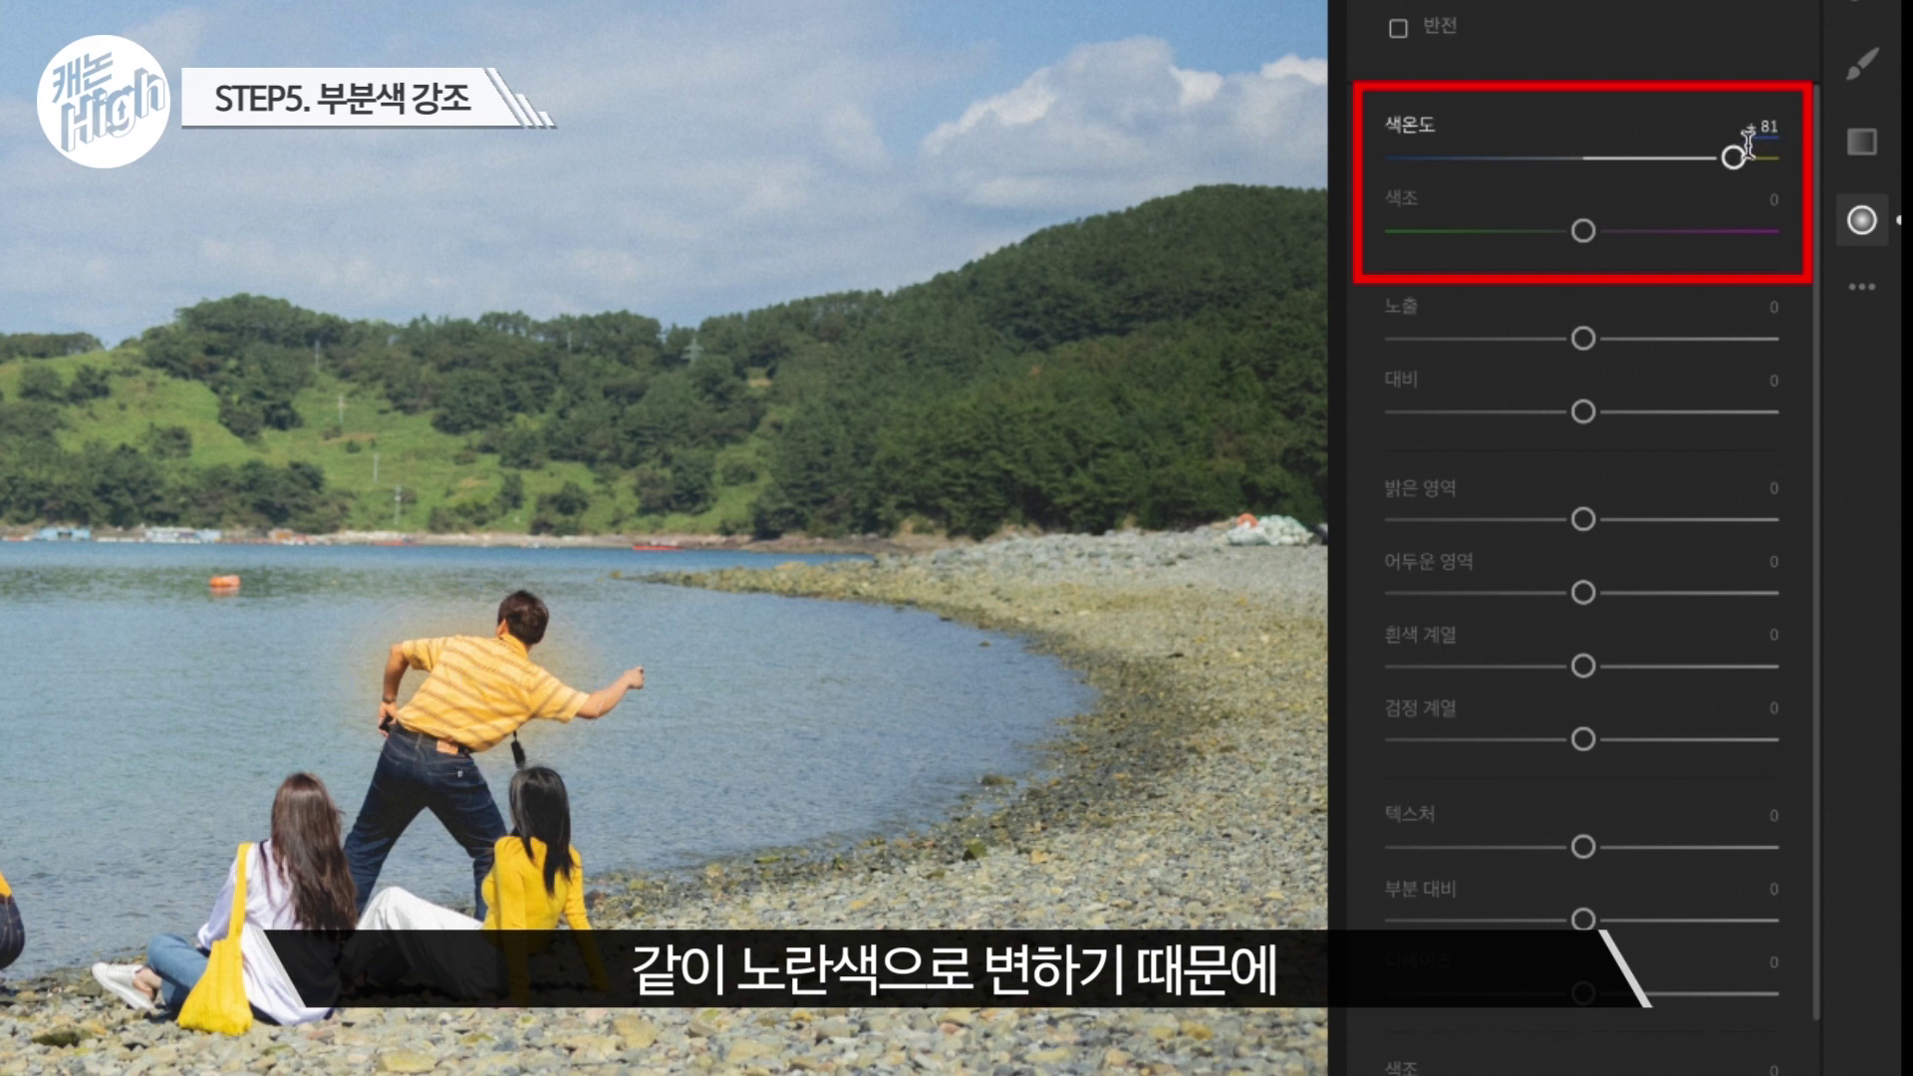
{"action": "left_click_drag", "start_coordinate": [1708, 154], "coordinate": [1628, 157]}
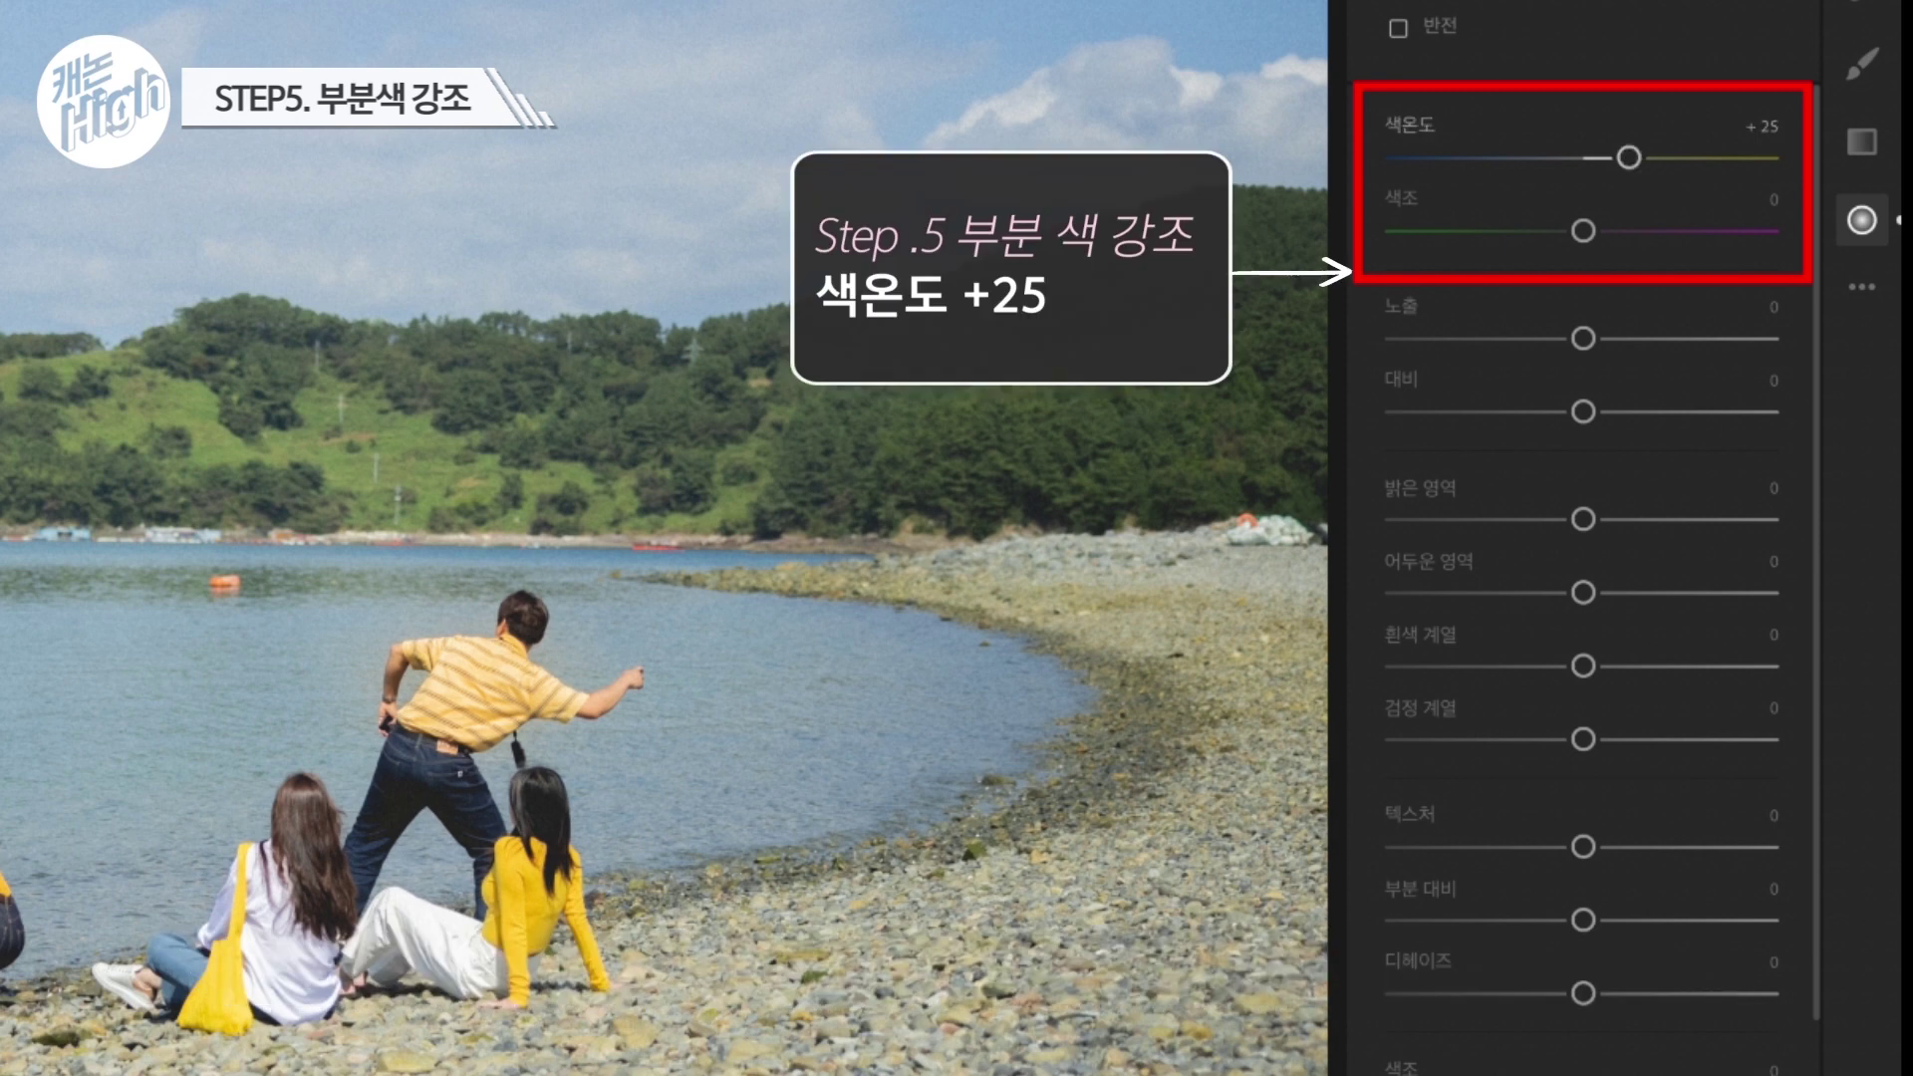
{"action": "scroll", "coordinate": [1584, 598], "scroll_direction": "down", "scroll_amount": 5}
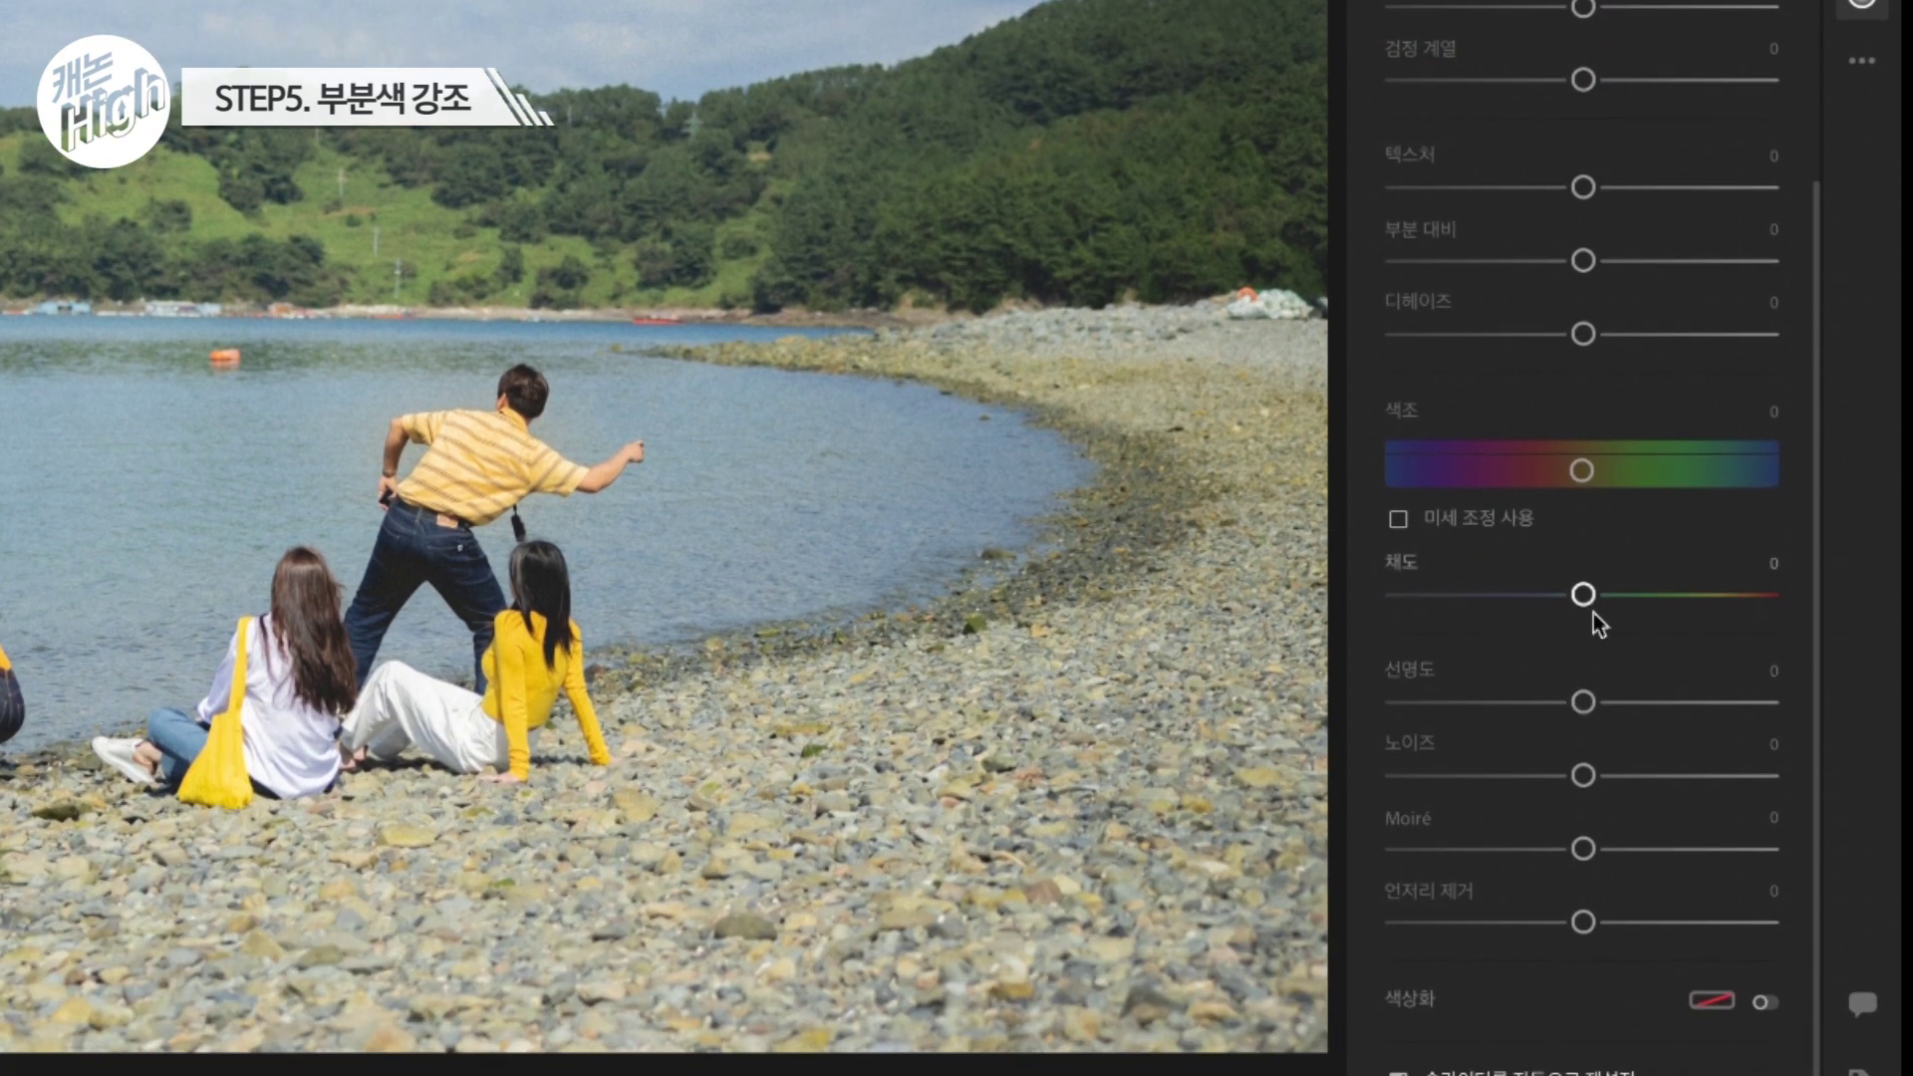
{"action": "left_click_drag", "start_coordinate": [1583, 601], "coordinate": [1631, 608]}
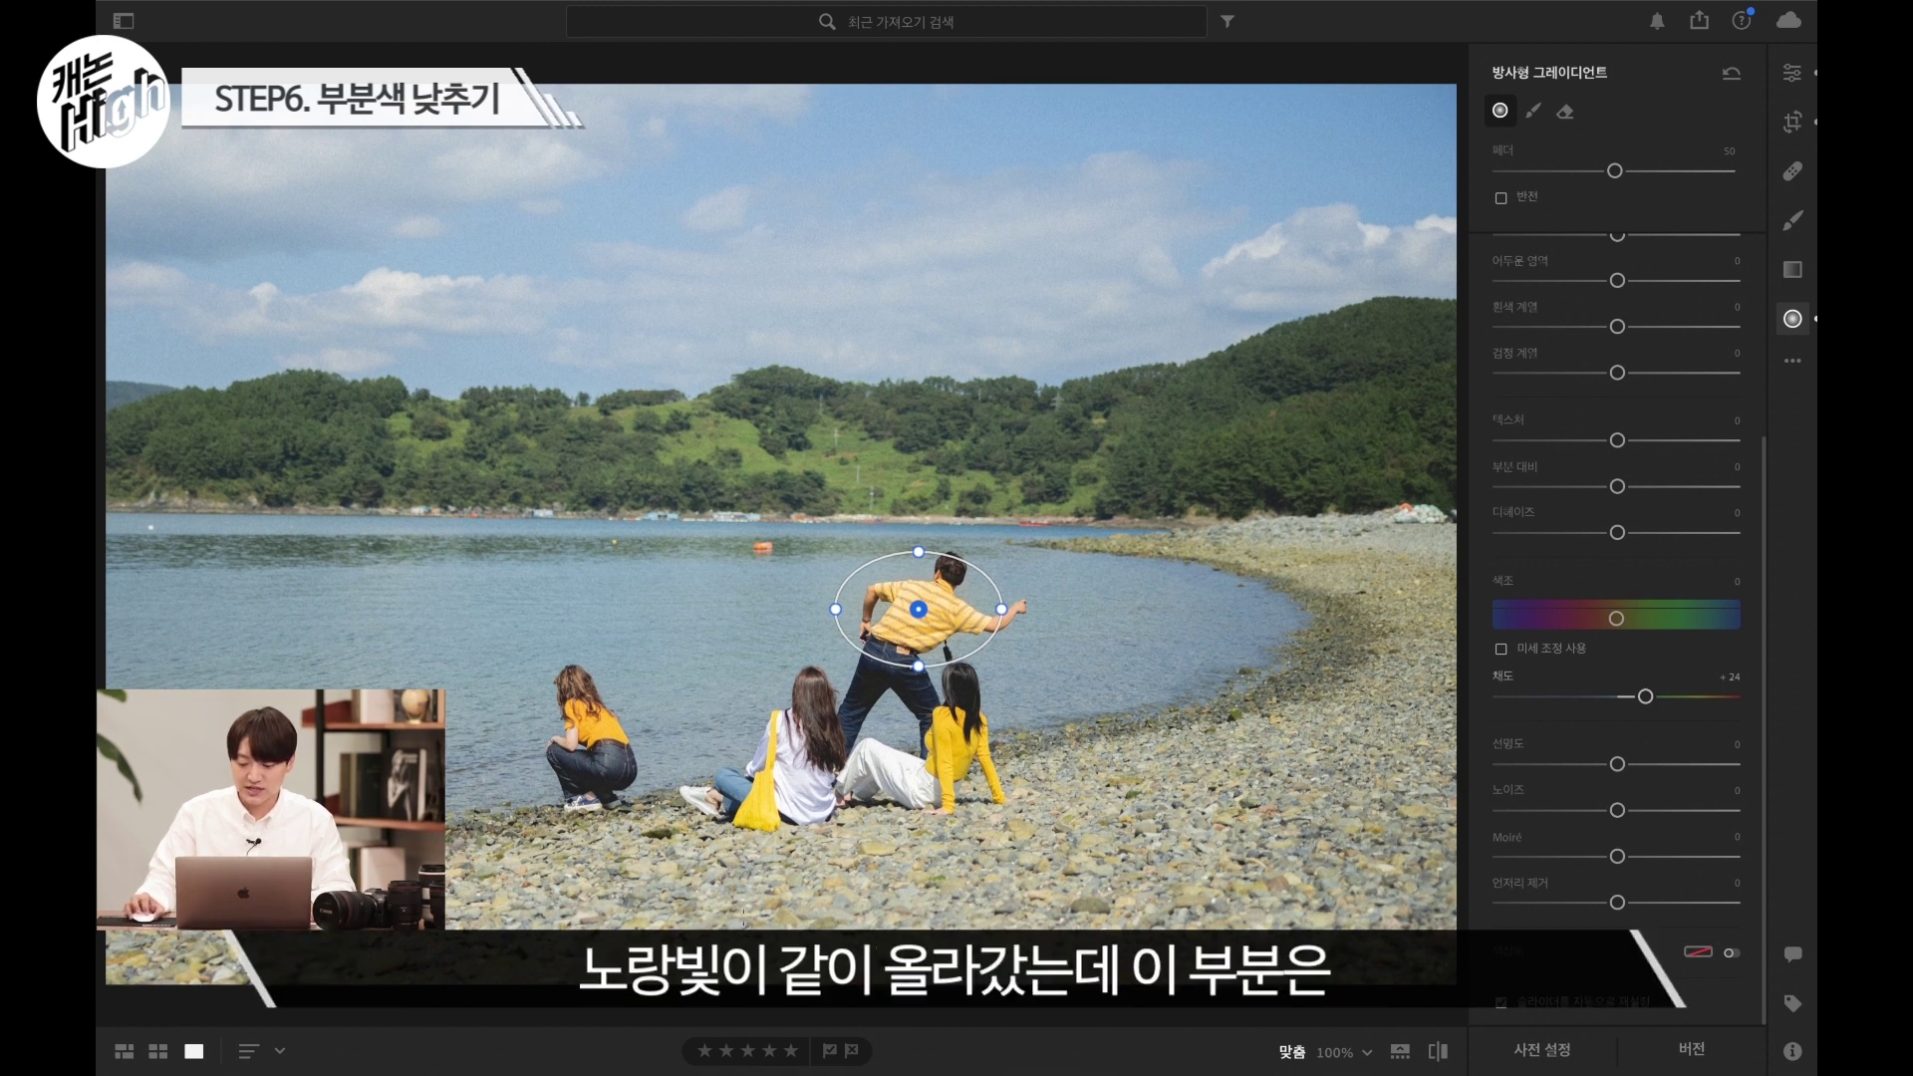
- Add a linear gradient over the pebble beach and set its color temperature to -12 and saturation to -39
{"action": "left_click", "coordinate": [1793, 271]}
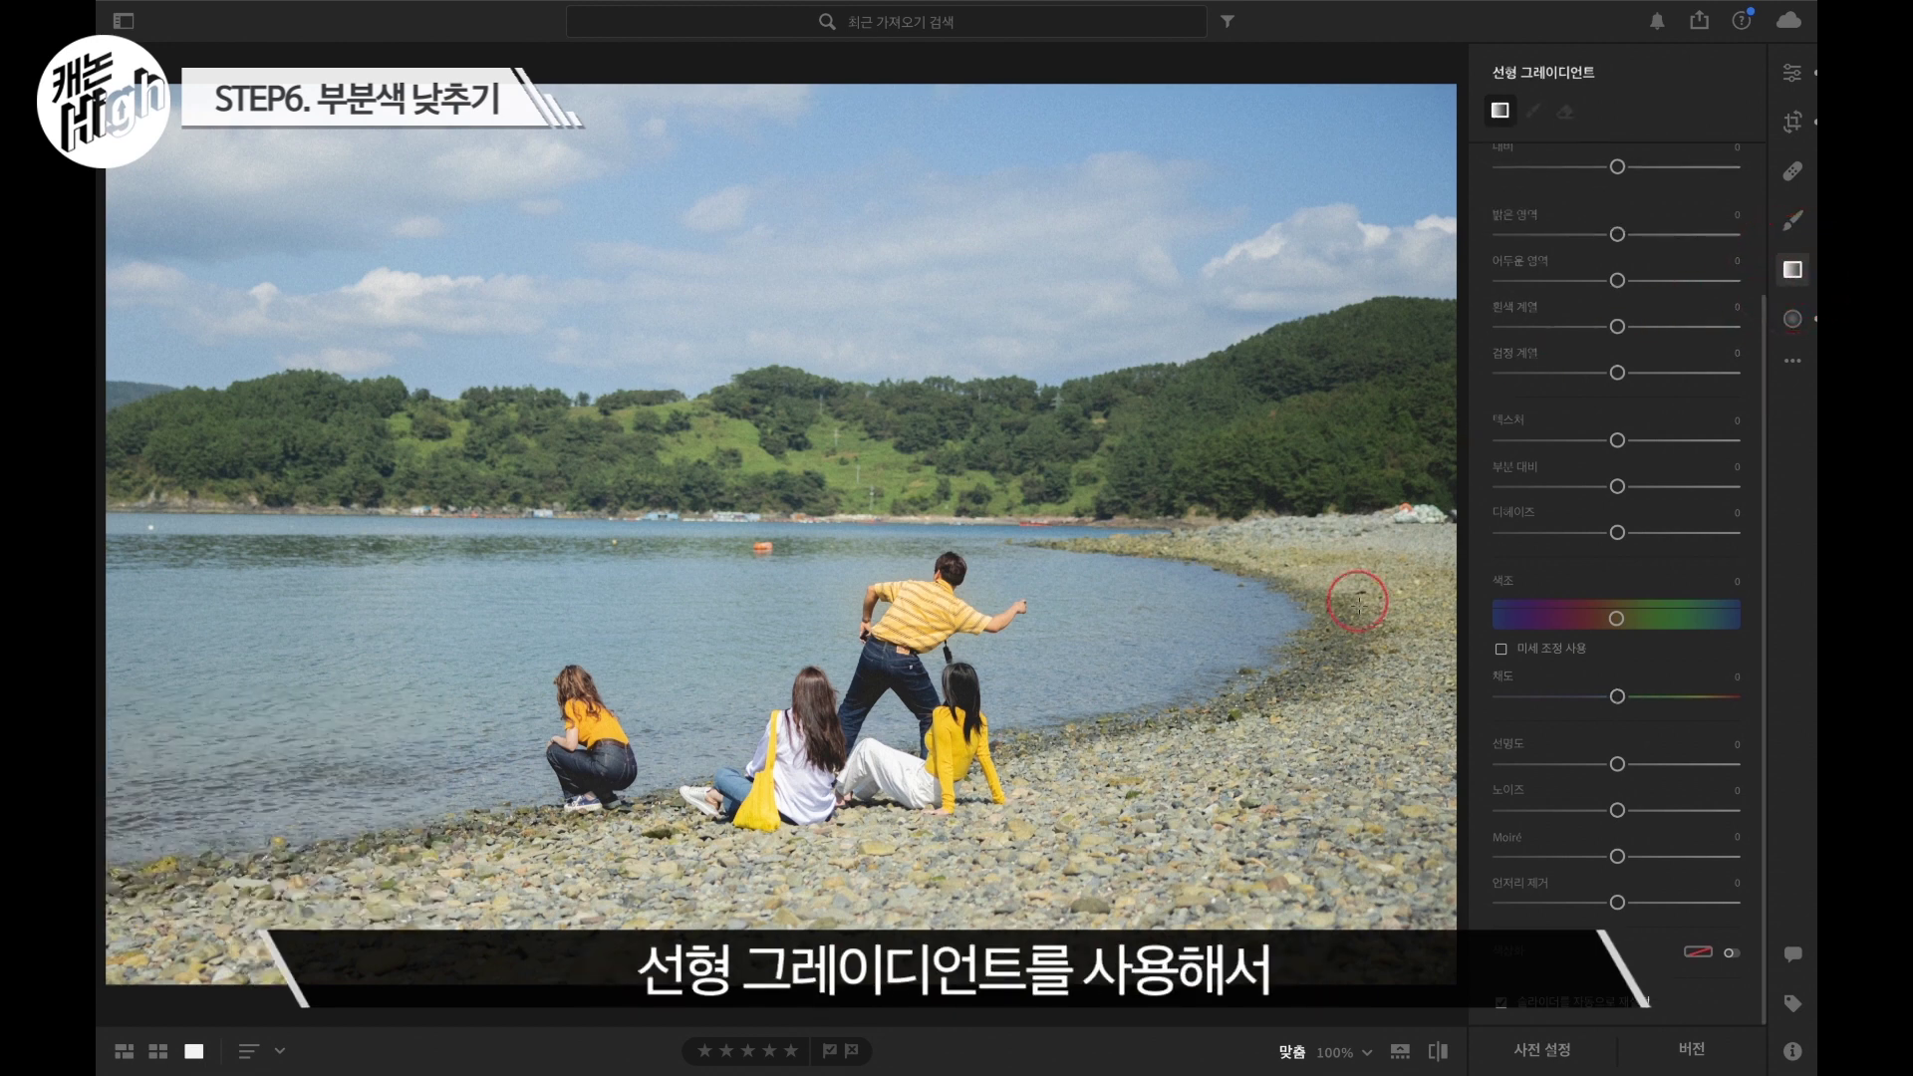
{"action": "mouse_move", "coordinate": [1293, 846]}
{"action": "left_mouse_down"}
{"action": "mouse_move", "coordinate": [1260, 799]}
{"action": "mouse_move", "coordinate": [1234, 600]}
{"action": "mouse_move", "coordinate": [1251, 599]}
{"action": "left_mouse_up"}
{"action": "scroll", "coordinate": [1585, 636], "scroll_direction": "up", "scroll_amount": 3}
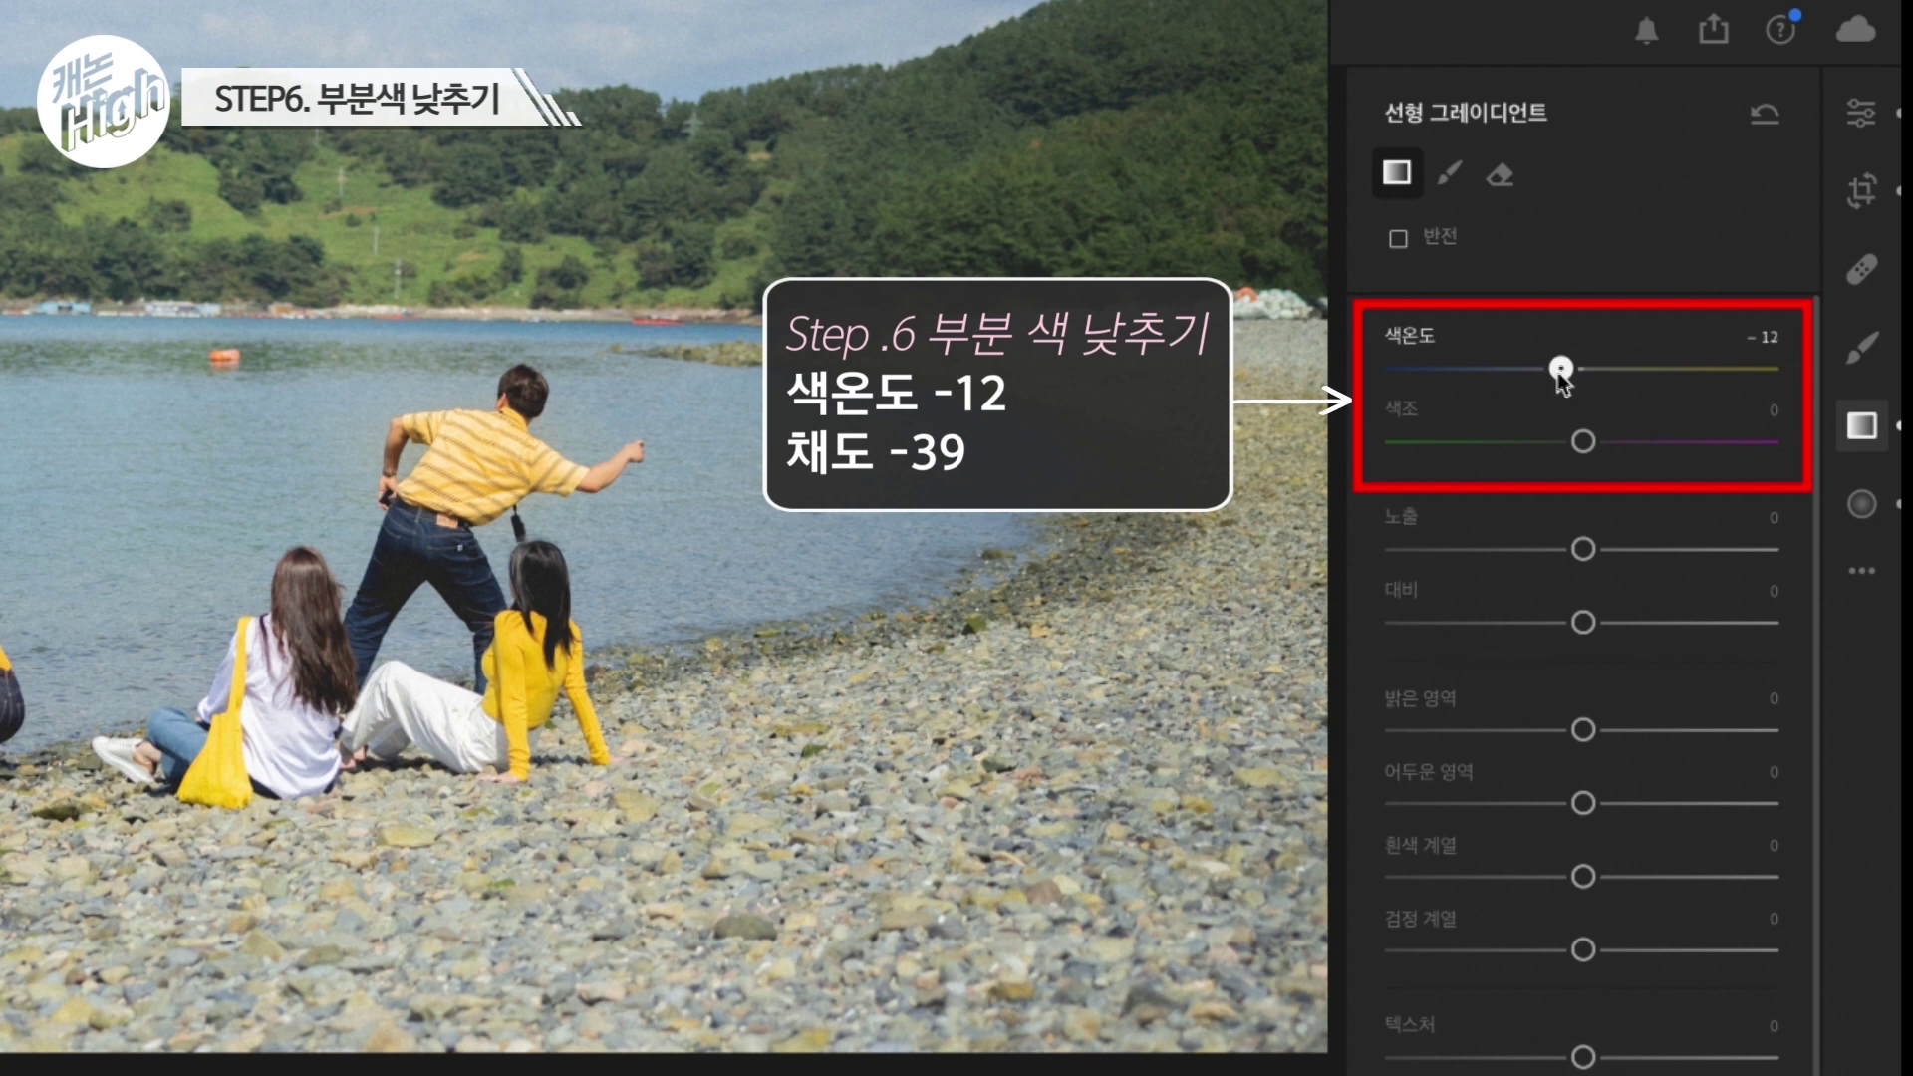
{"action": "left_click_drag", "start_coordinate": [1558, 373], "coordinate": [1566, 378]}
{"action": "scroll", "coordinate": [1610, 442], "scroll_direction": "down", "scroll_amount": 10}
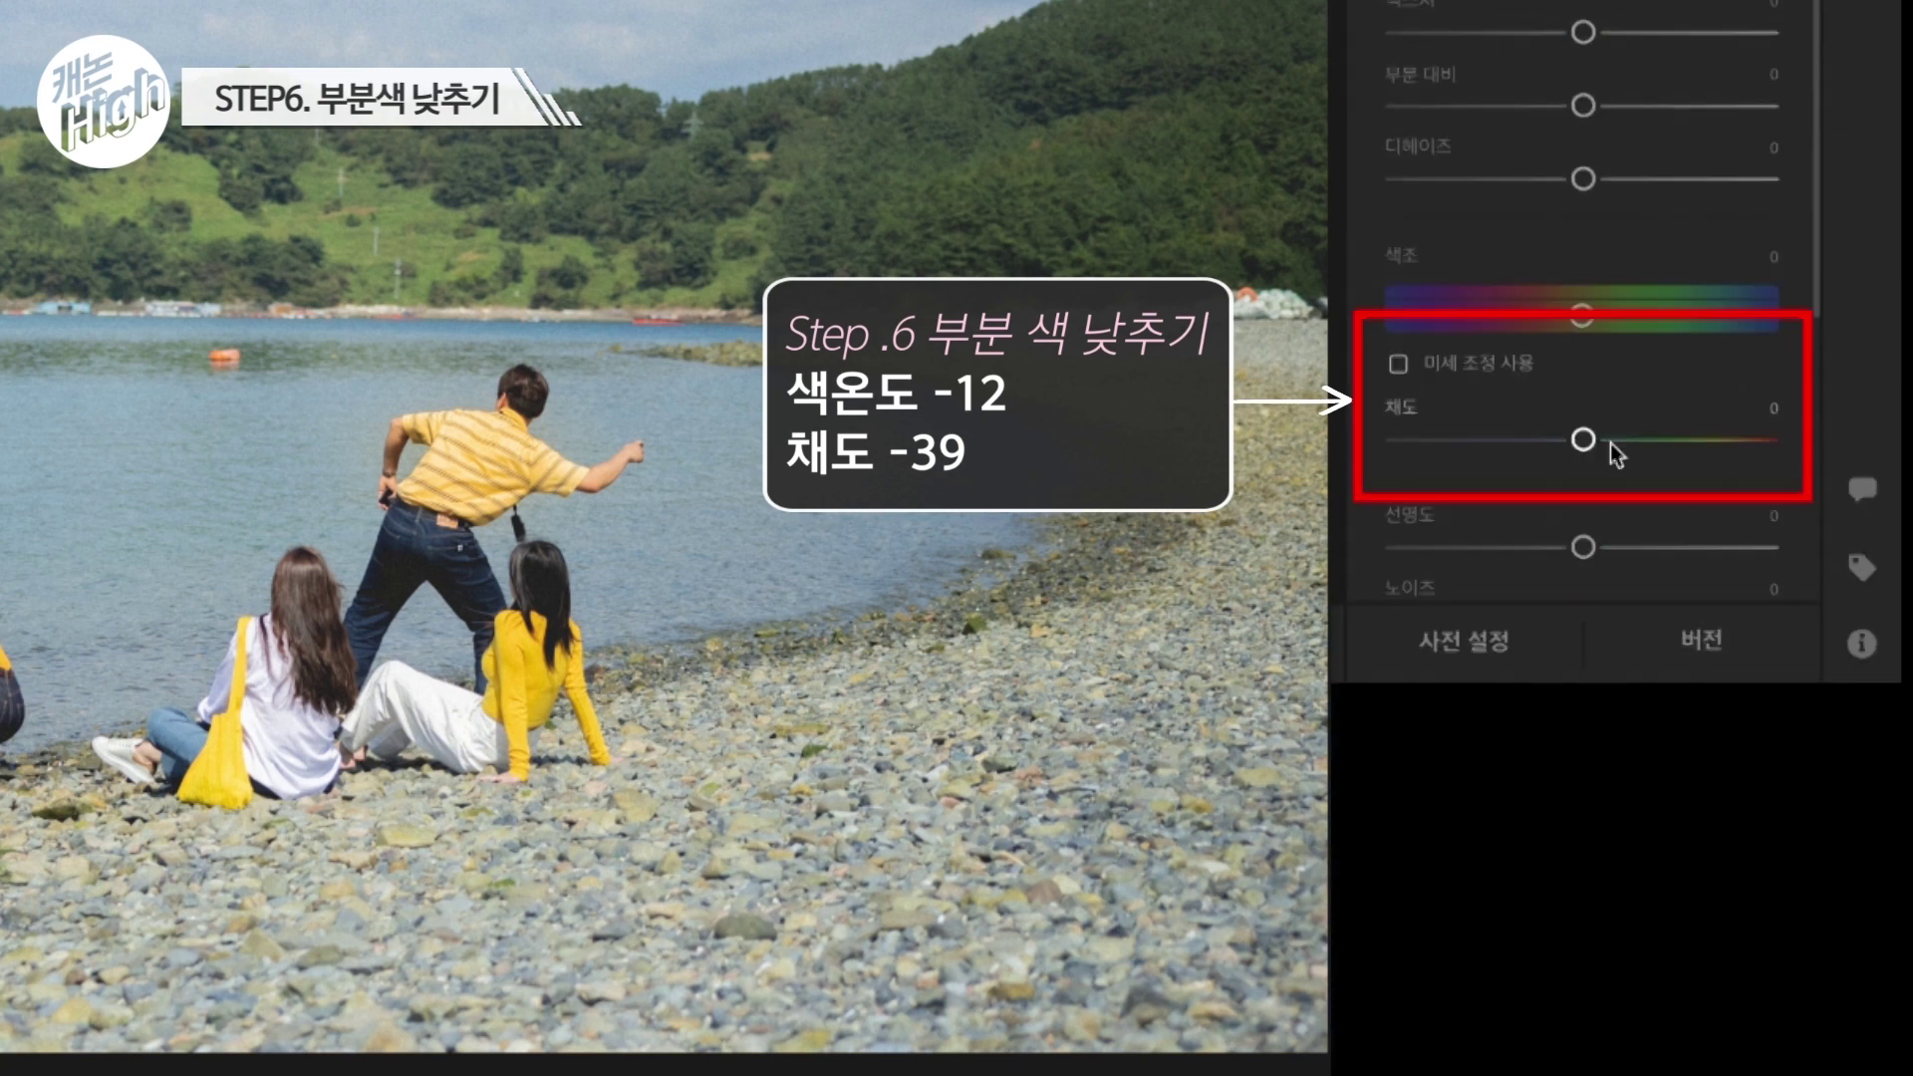
{"action": "left_click_drag", "start_coordinate": [1588, 444], "coordinate": [1516, 453]}
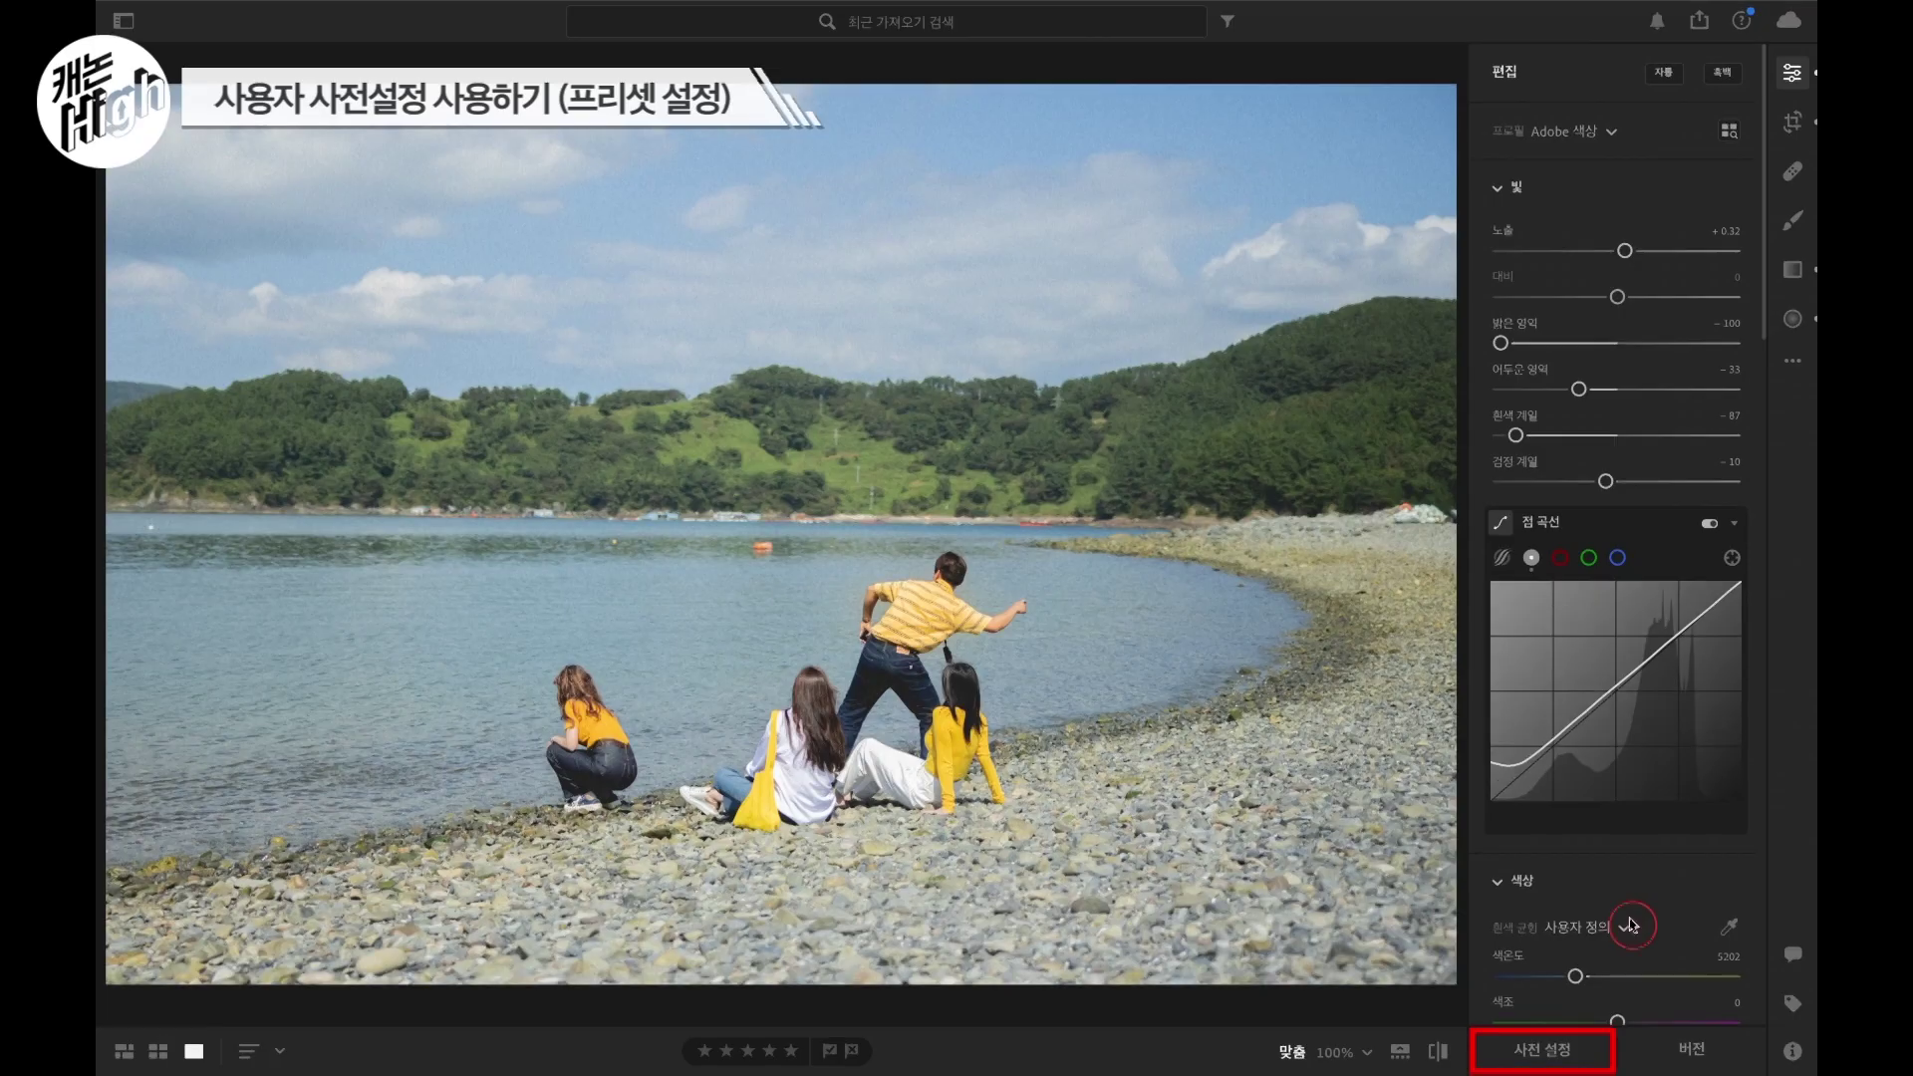
- Save the edit settings, with the tools group included, as a preset named 감성사진 and list it under the user presets
{"action": "left_click", "coordinate": [1556, 1049]}
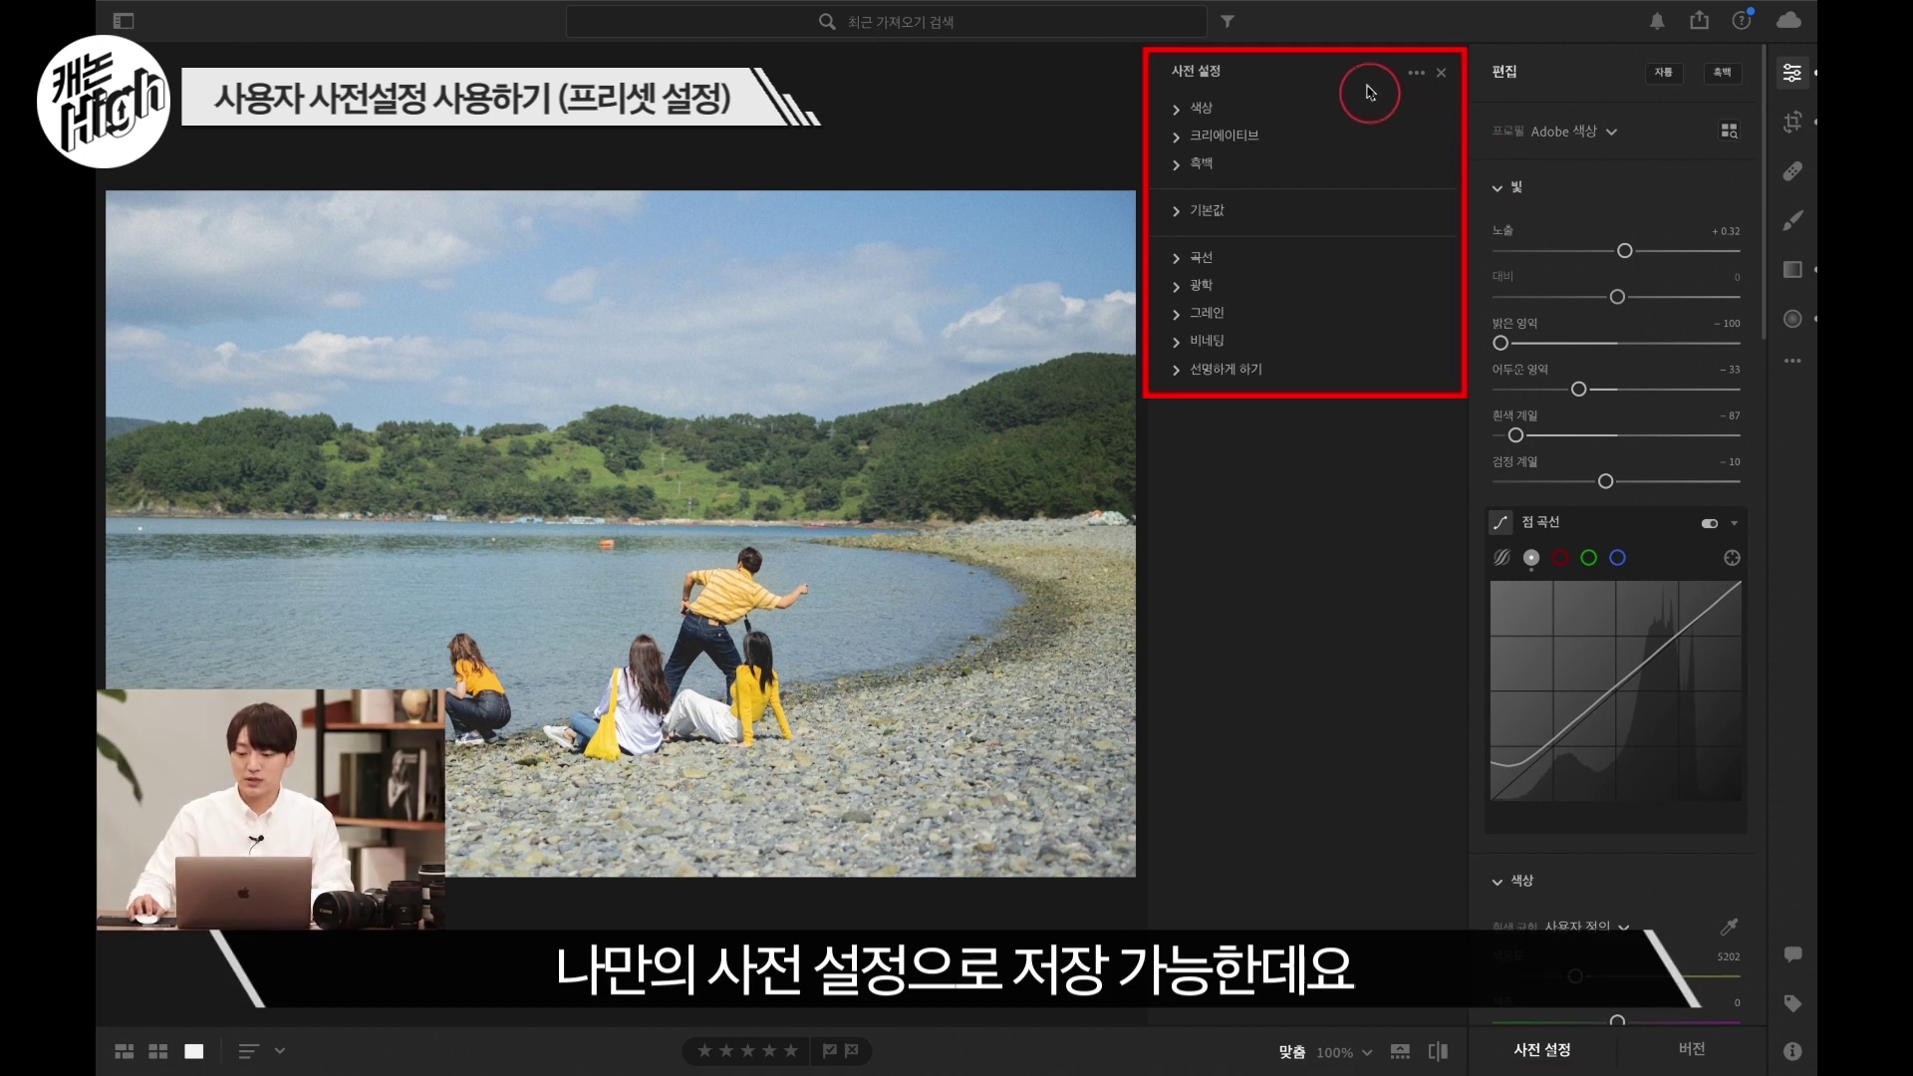
{"action": "left_click", "coordinate": [1416, 74]}
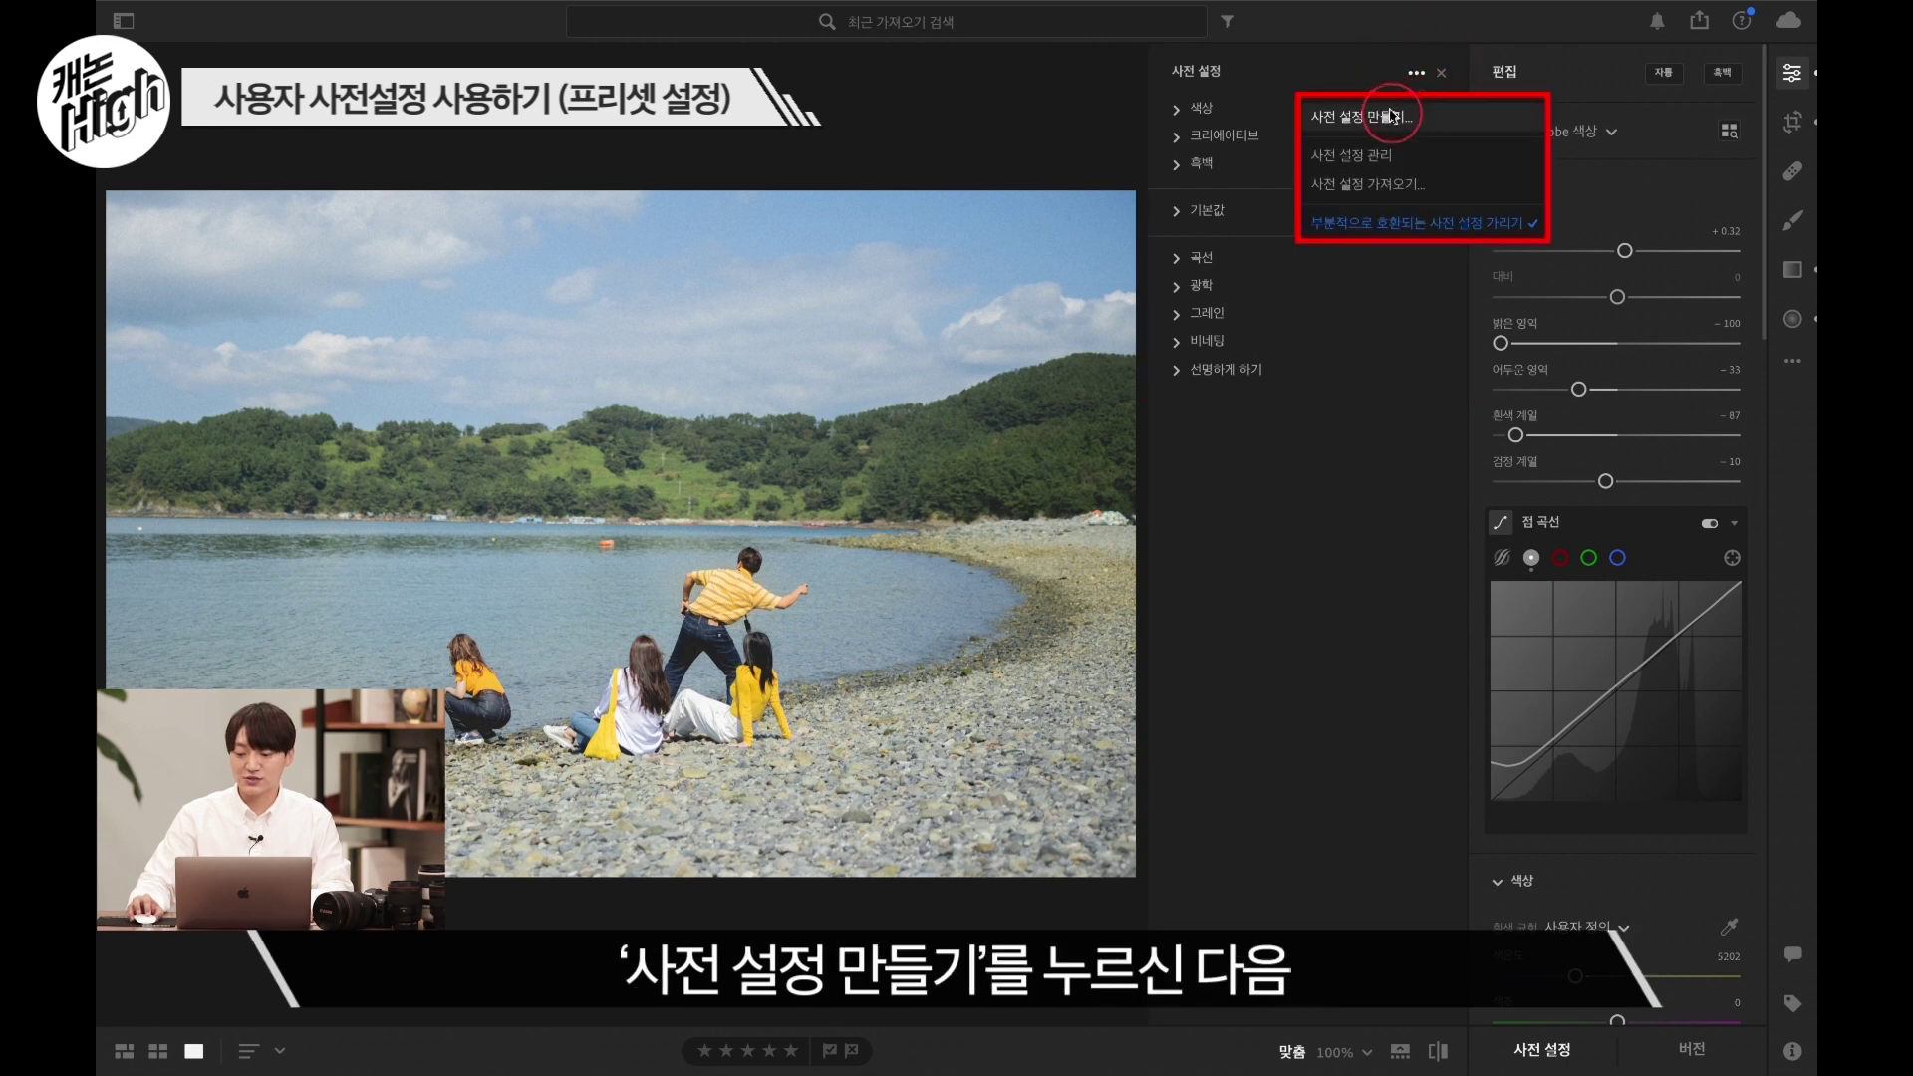
{"action": "left_click", "coordinate": [1392, 116]}
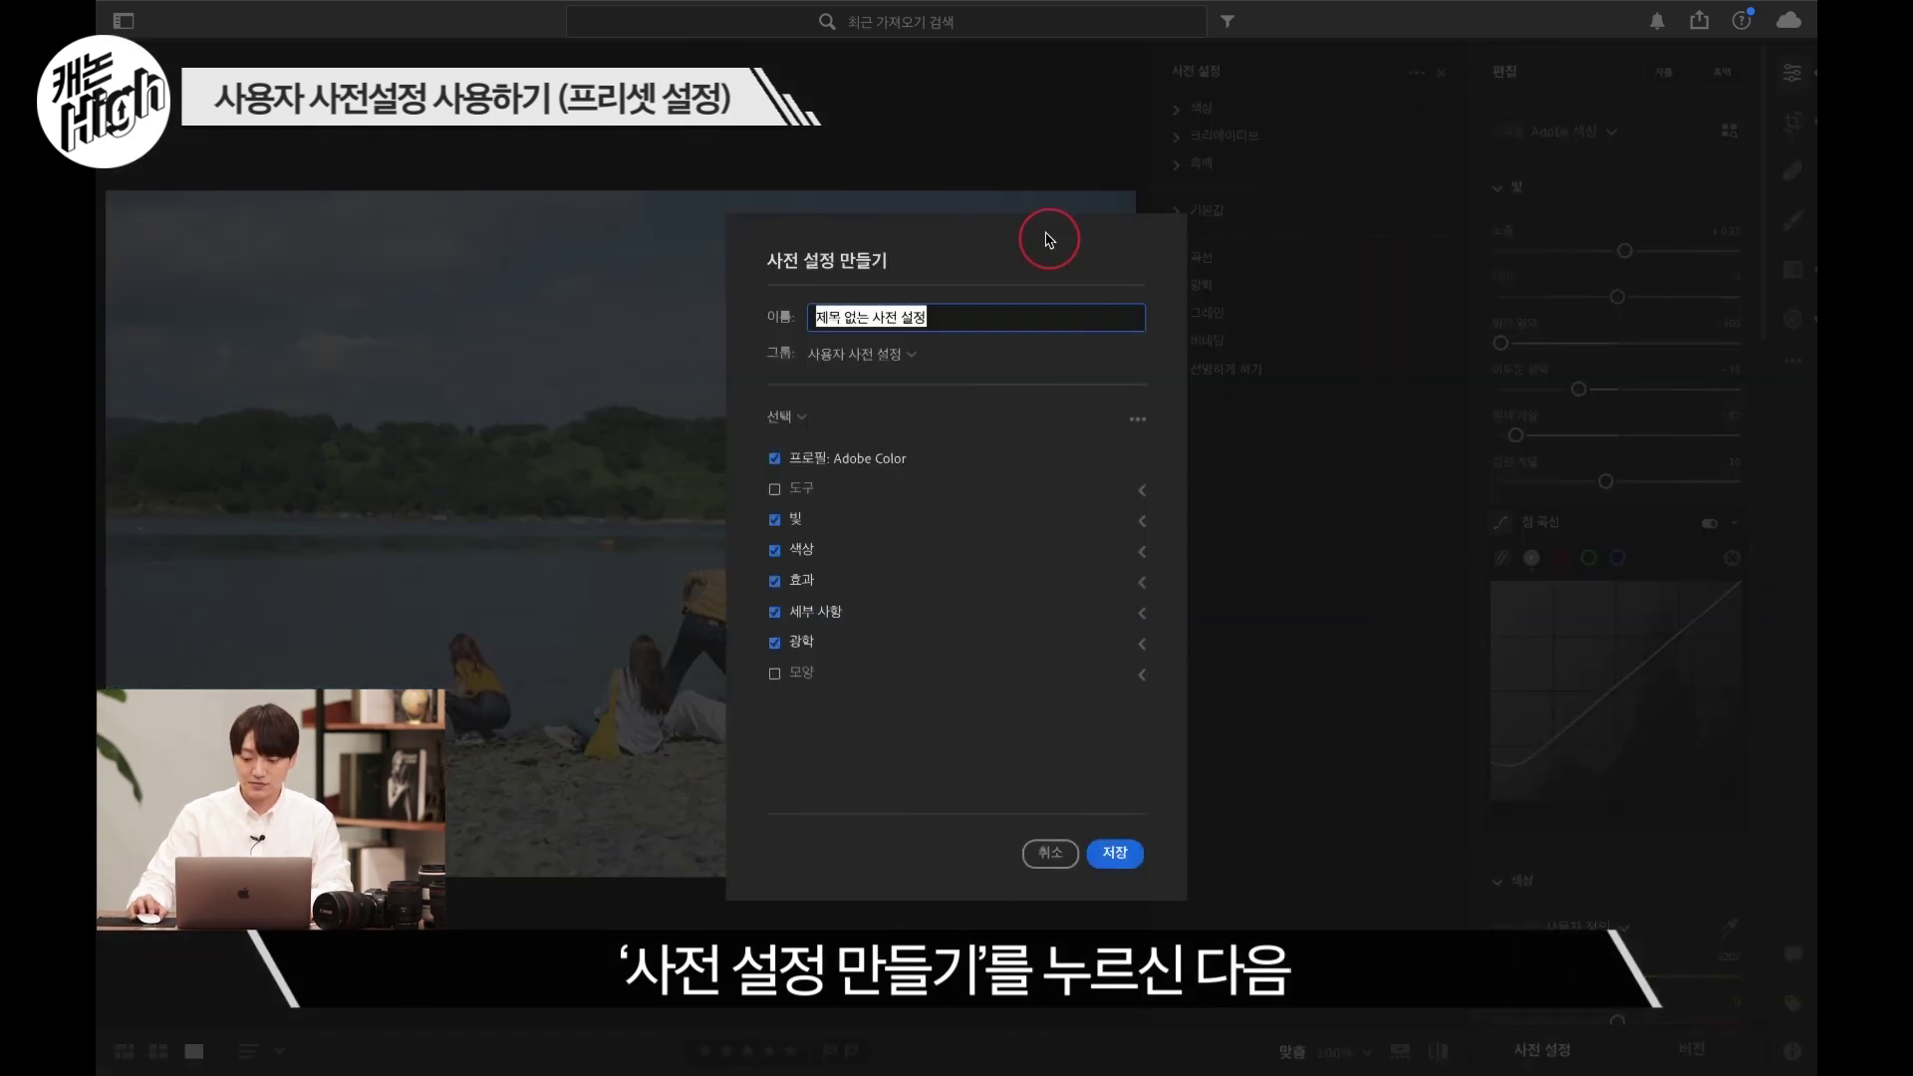
{"action": "type", "text": "ㄱ"}
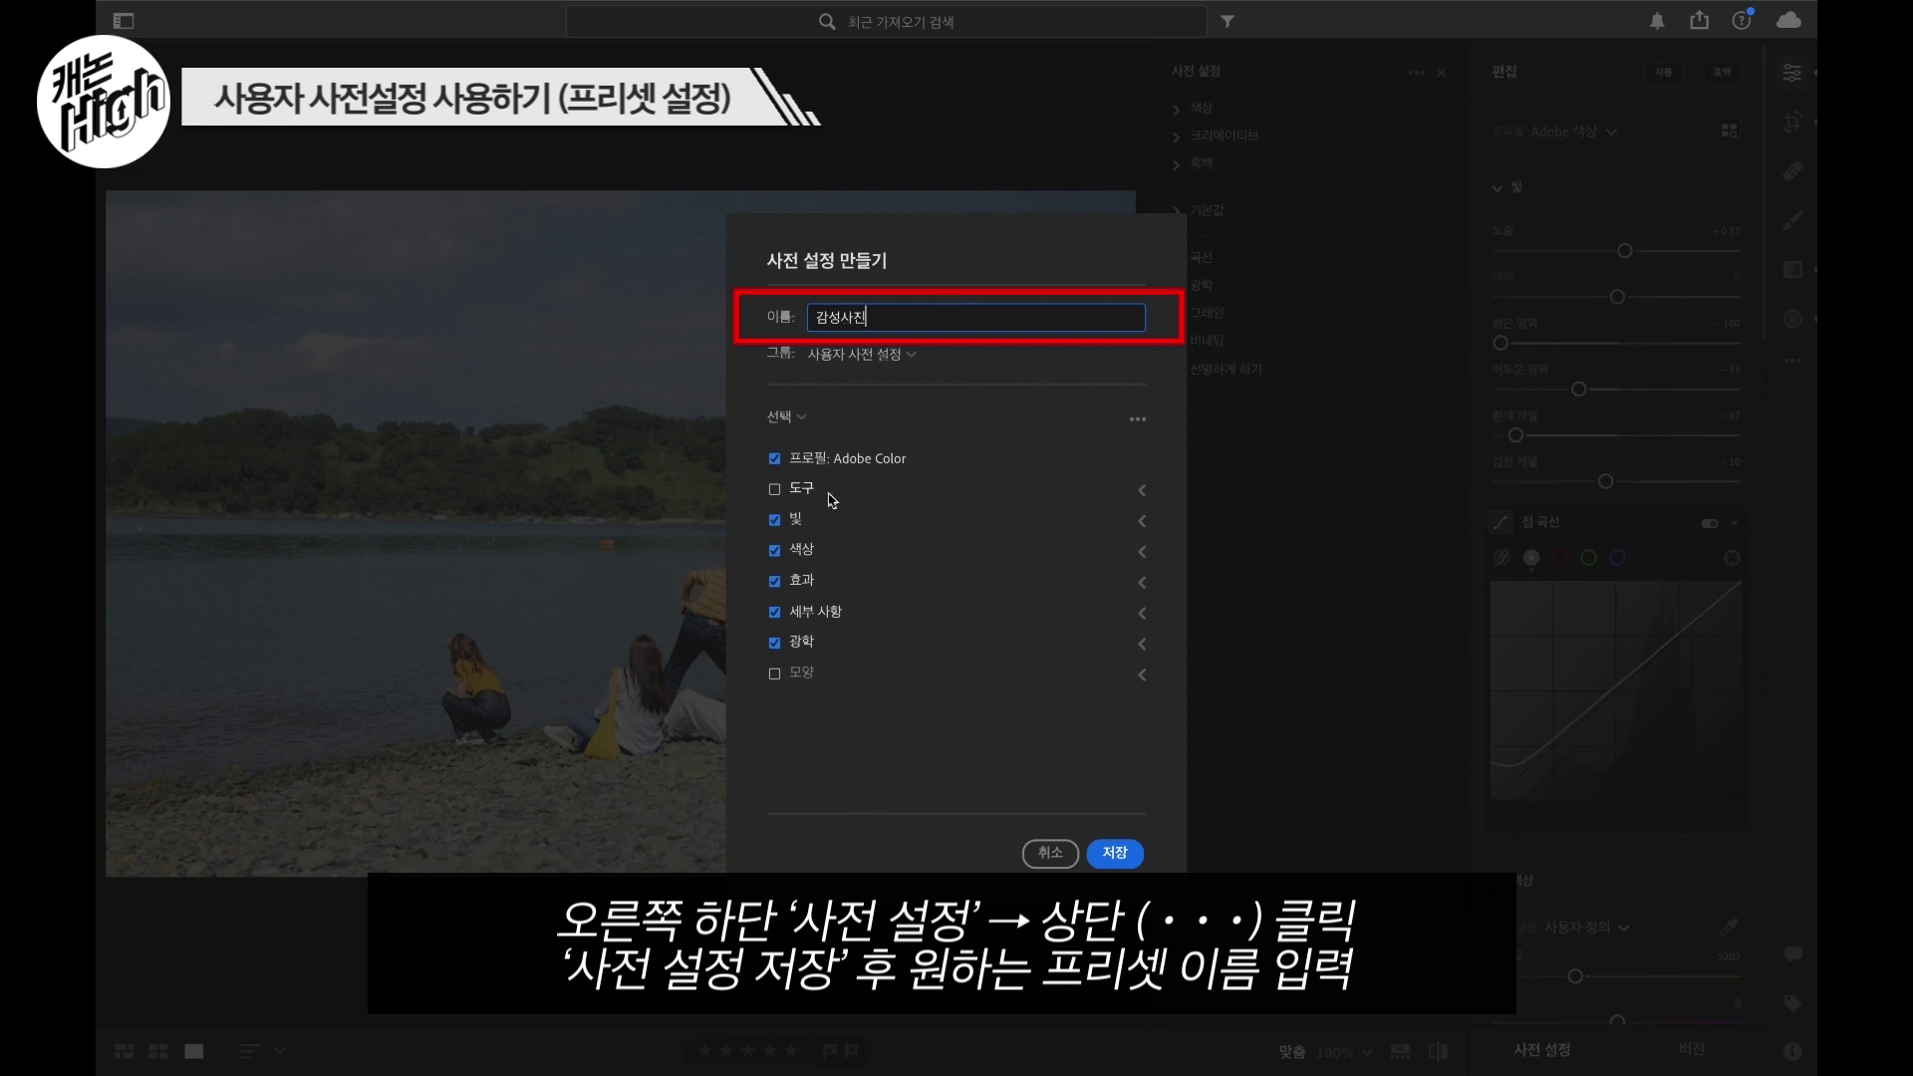
{"action": "left_click", "coordinate": [775, 489]}
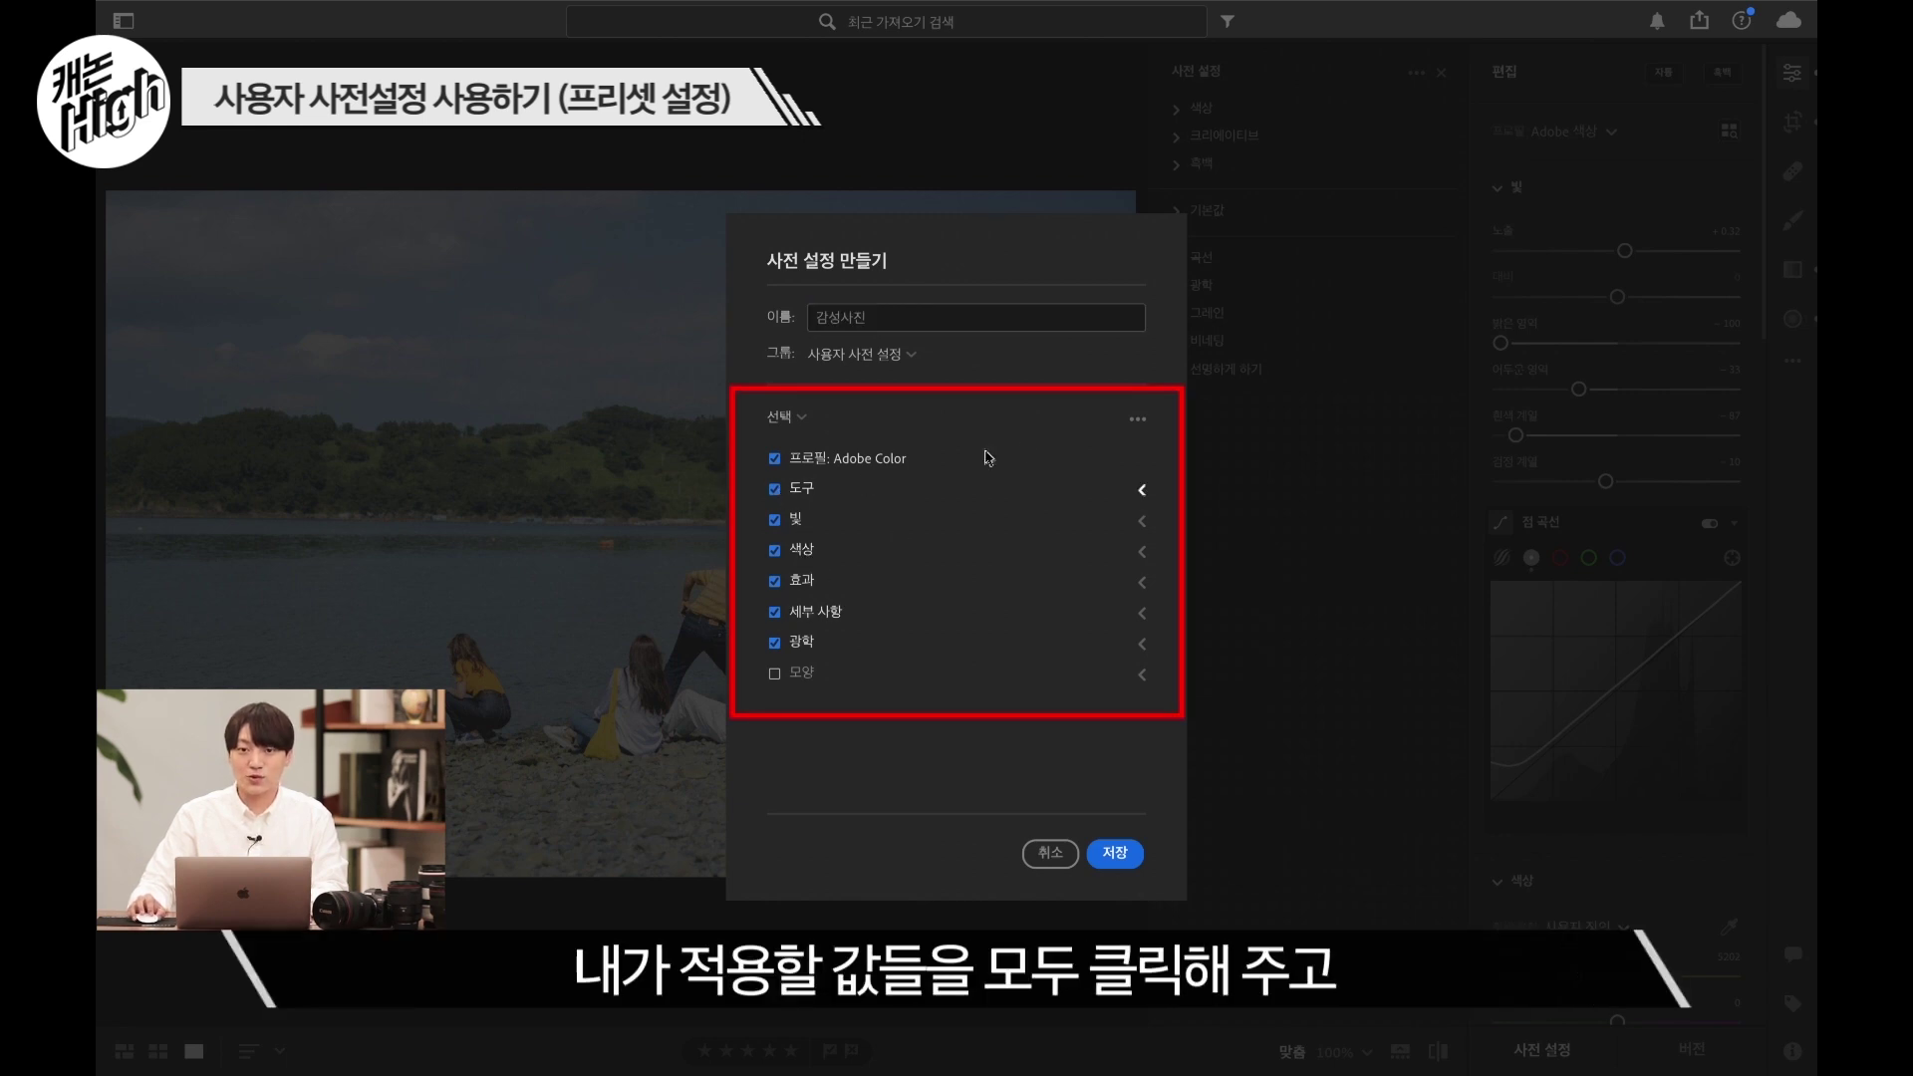
{"action": "left_click", "coordinate": [1115, 854]}
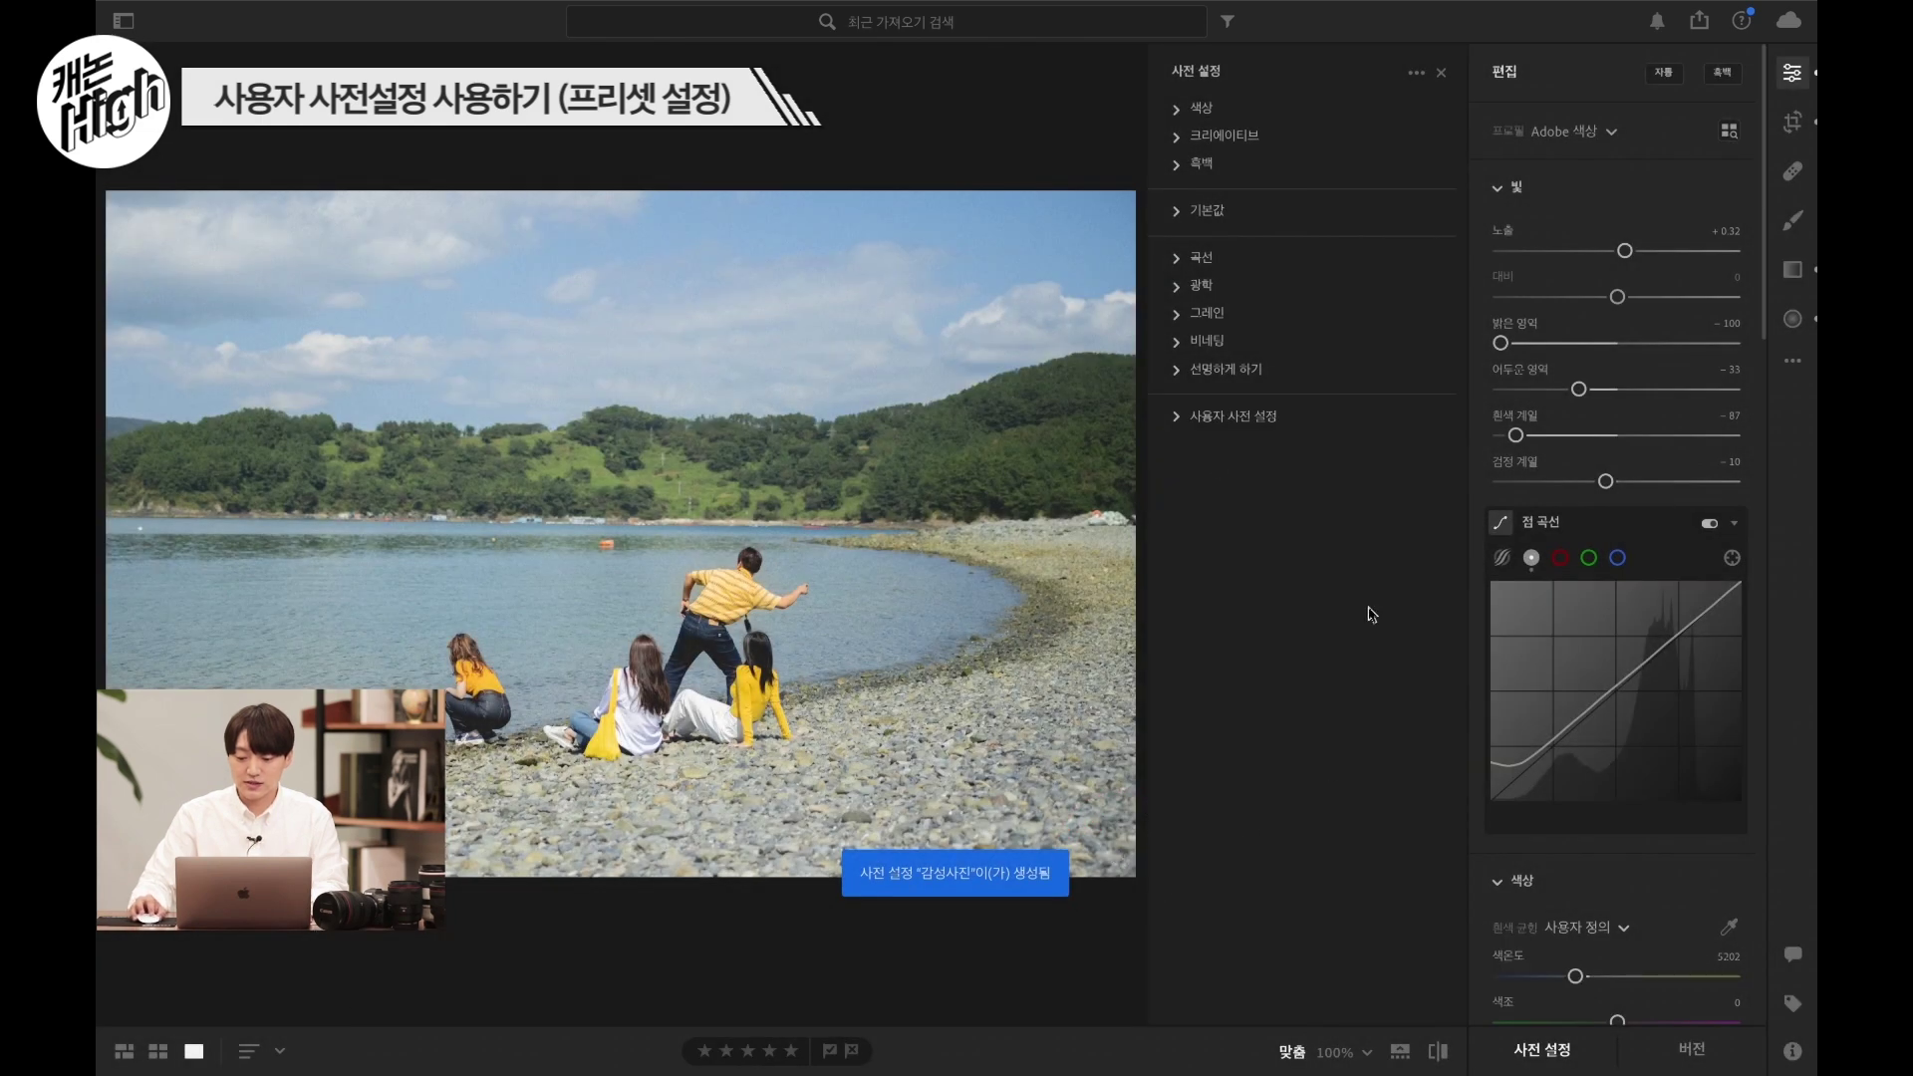
{"action": "left_click", "coordinate": [1176, 417]}
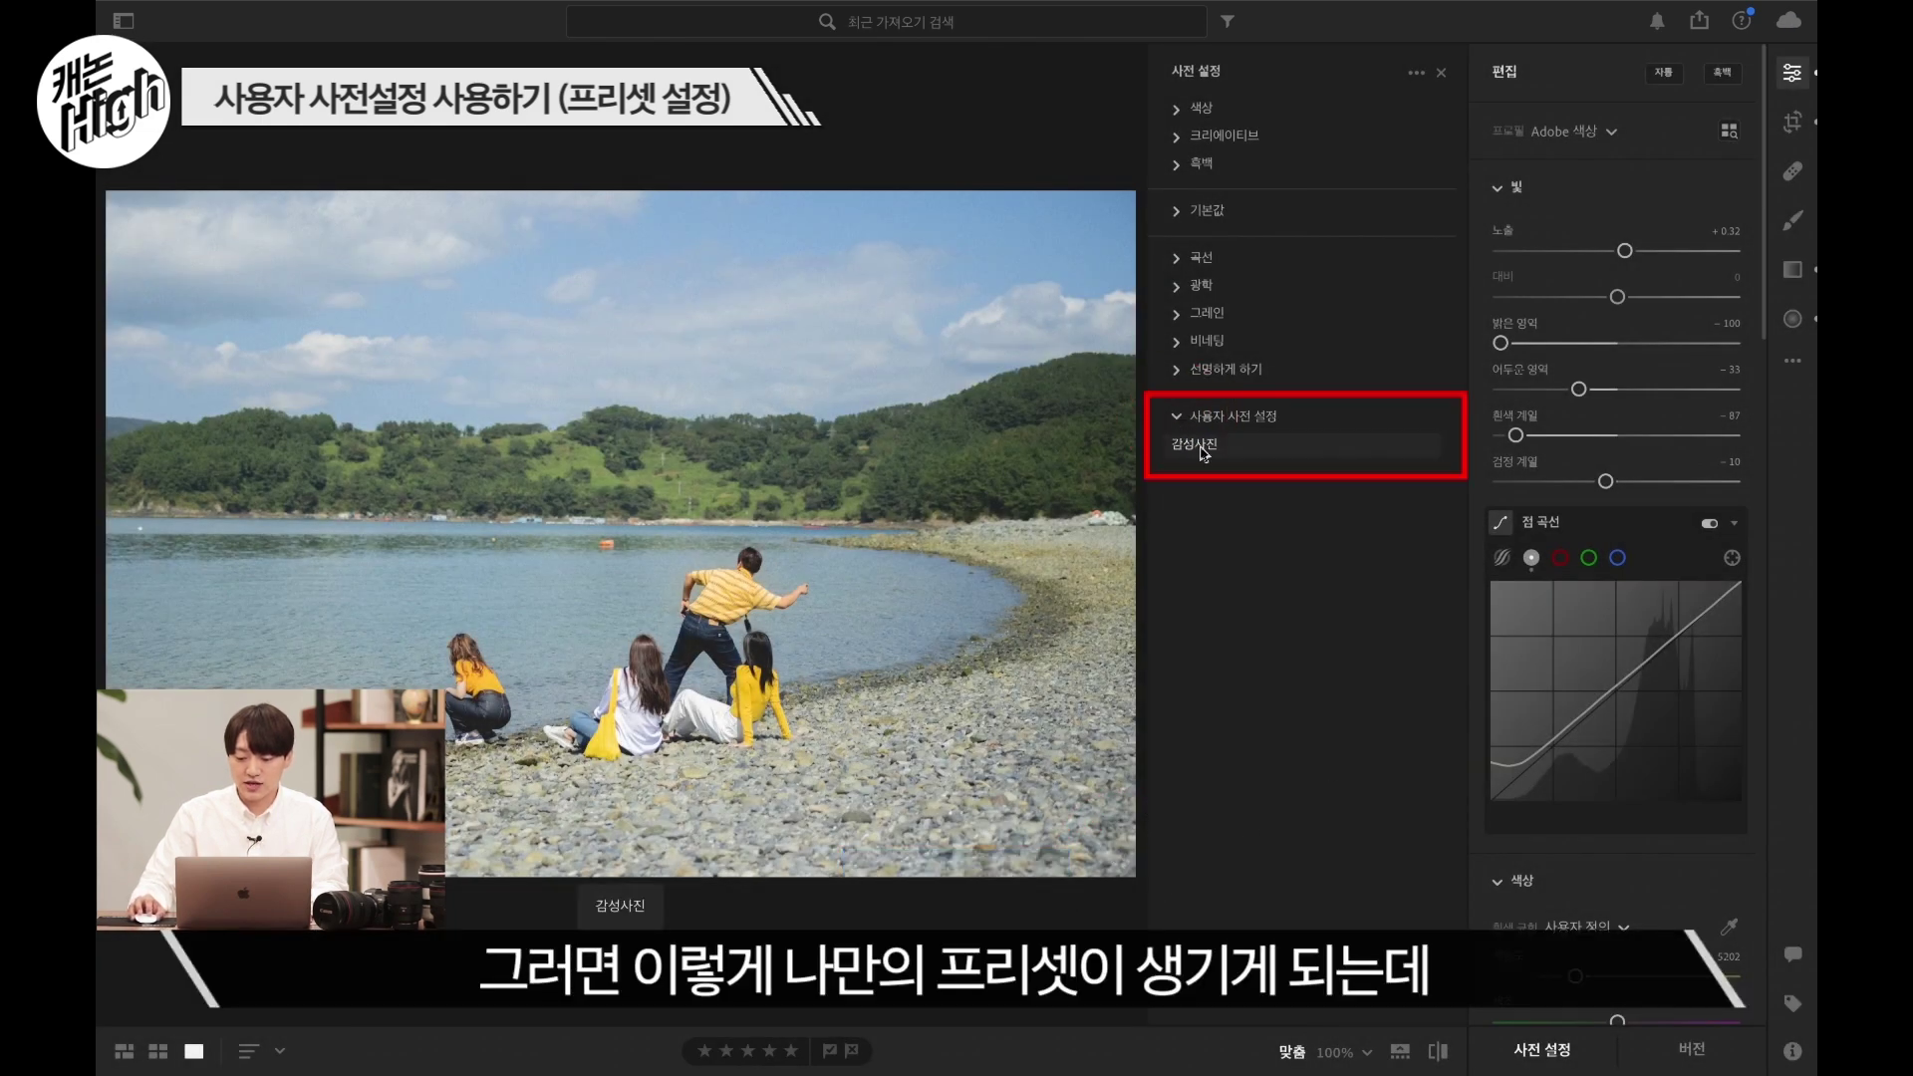
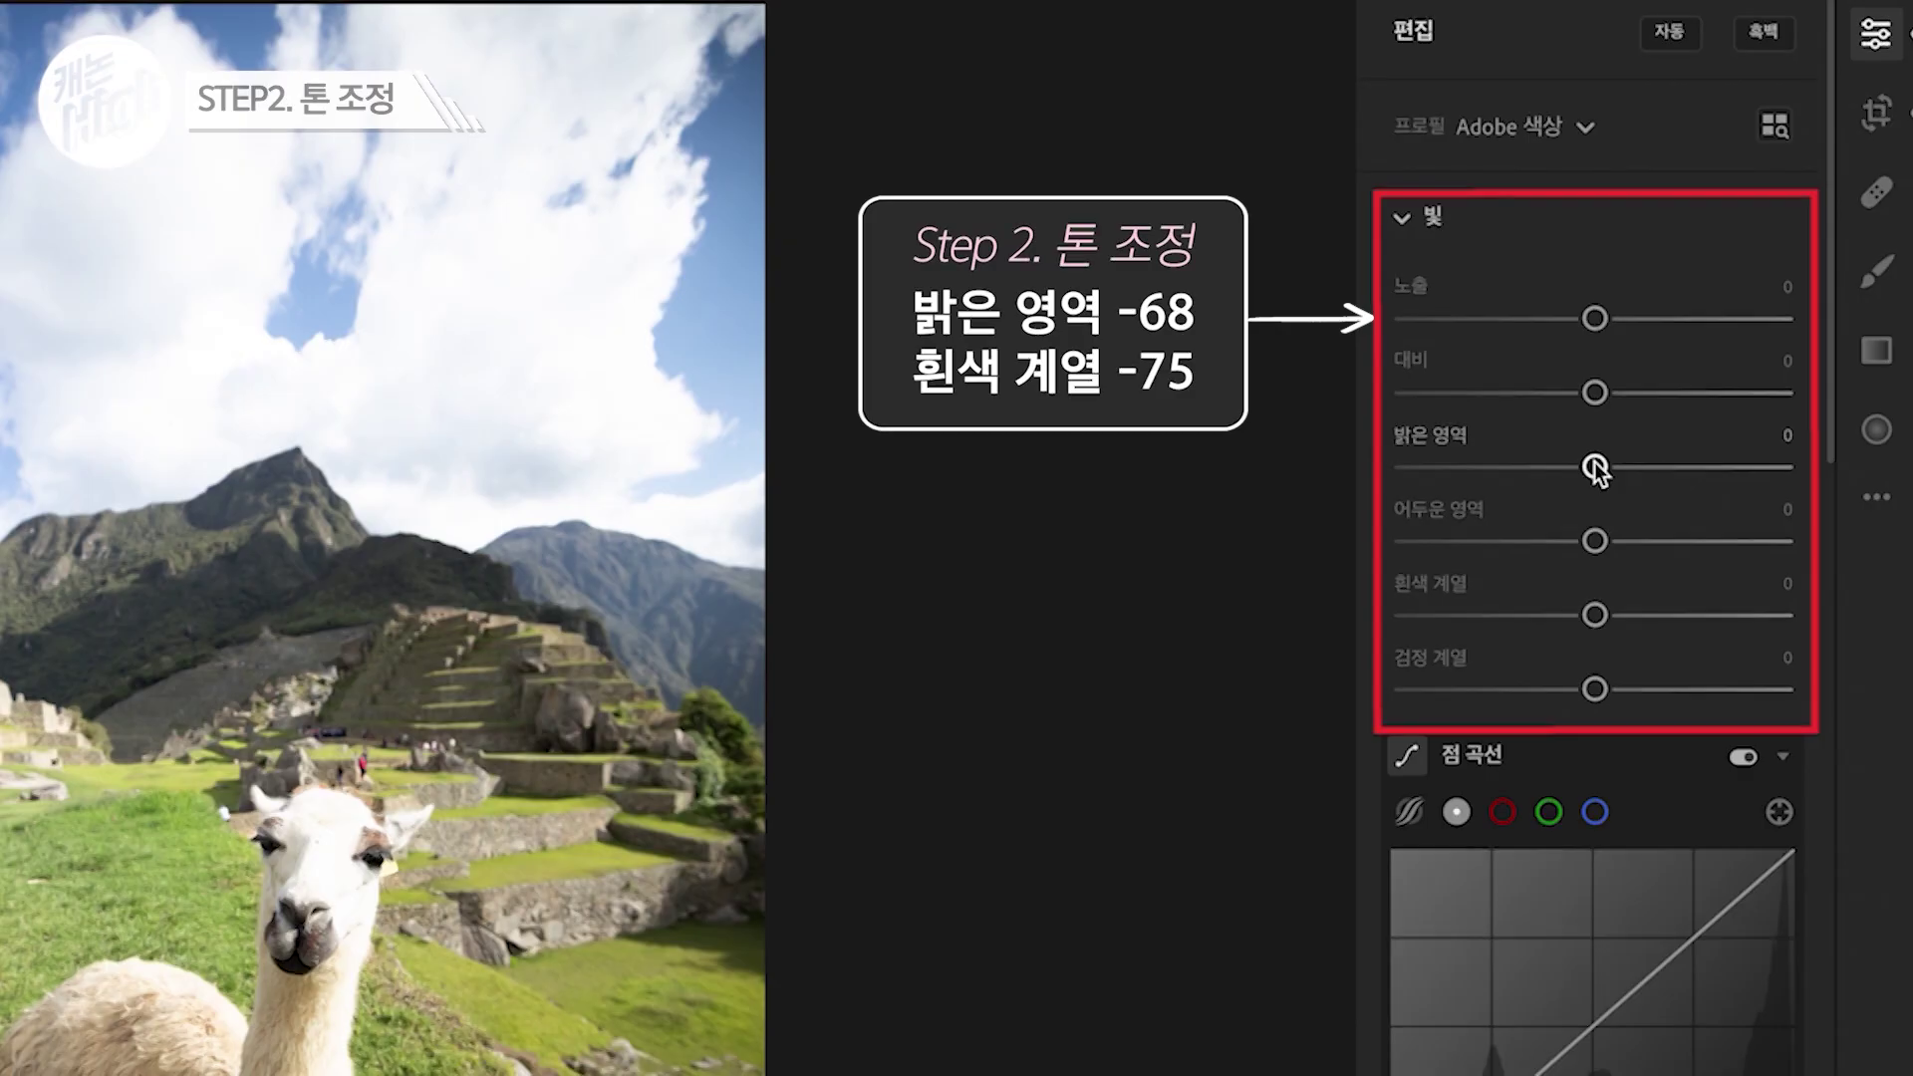
- Set the llama photo's exposure to +0.31, contrast to -16, highlights to -68, shadows to +18, whites to -75 and blacks to +36
{"action": "left_click_drag", "start_coordinate": [1624, 339], "coordinate": [1545, 339]}
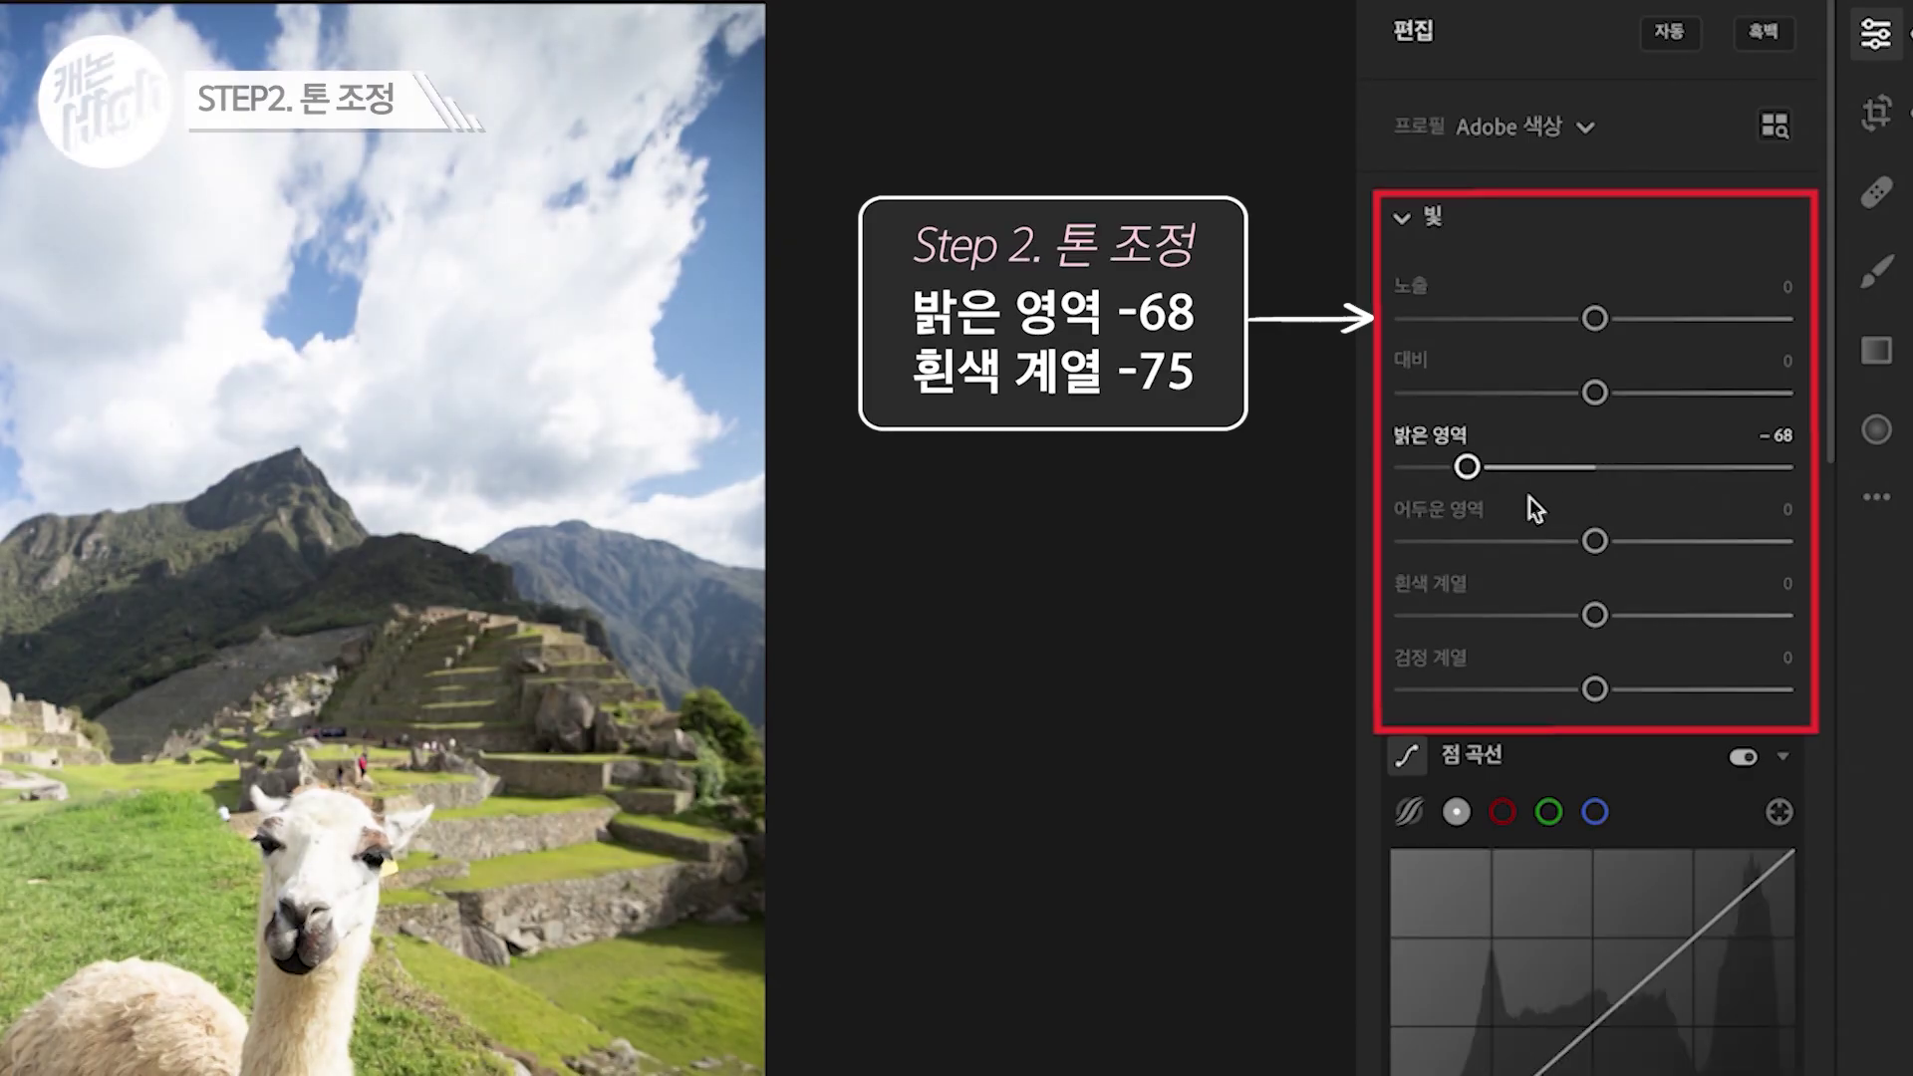
{"action": "left_click_drag", "start_coordinate": [1594, 615], "coordinate": [1454, 618]}
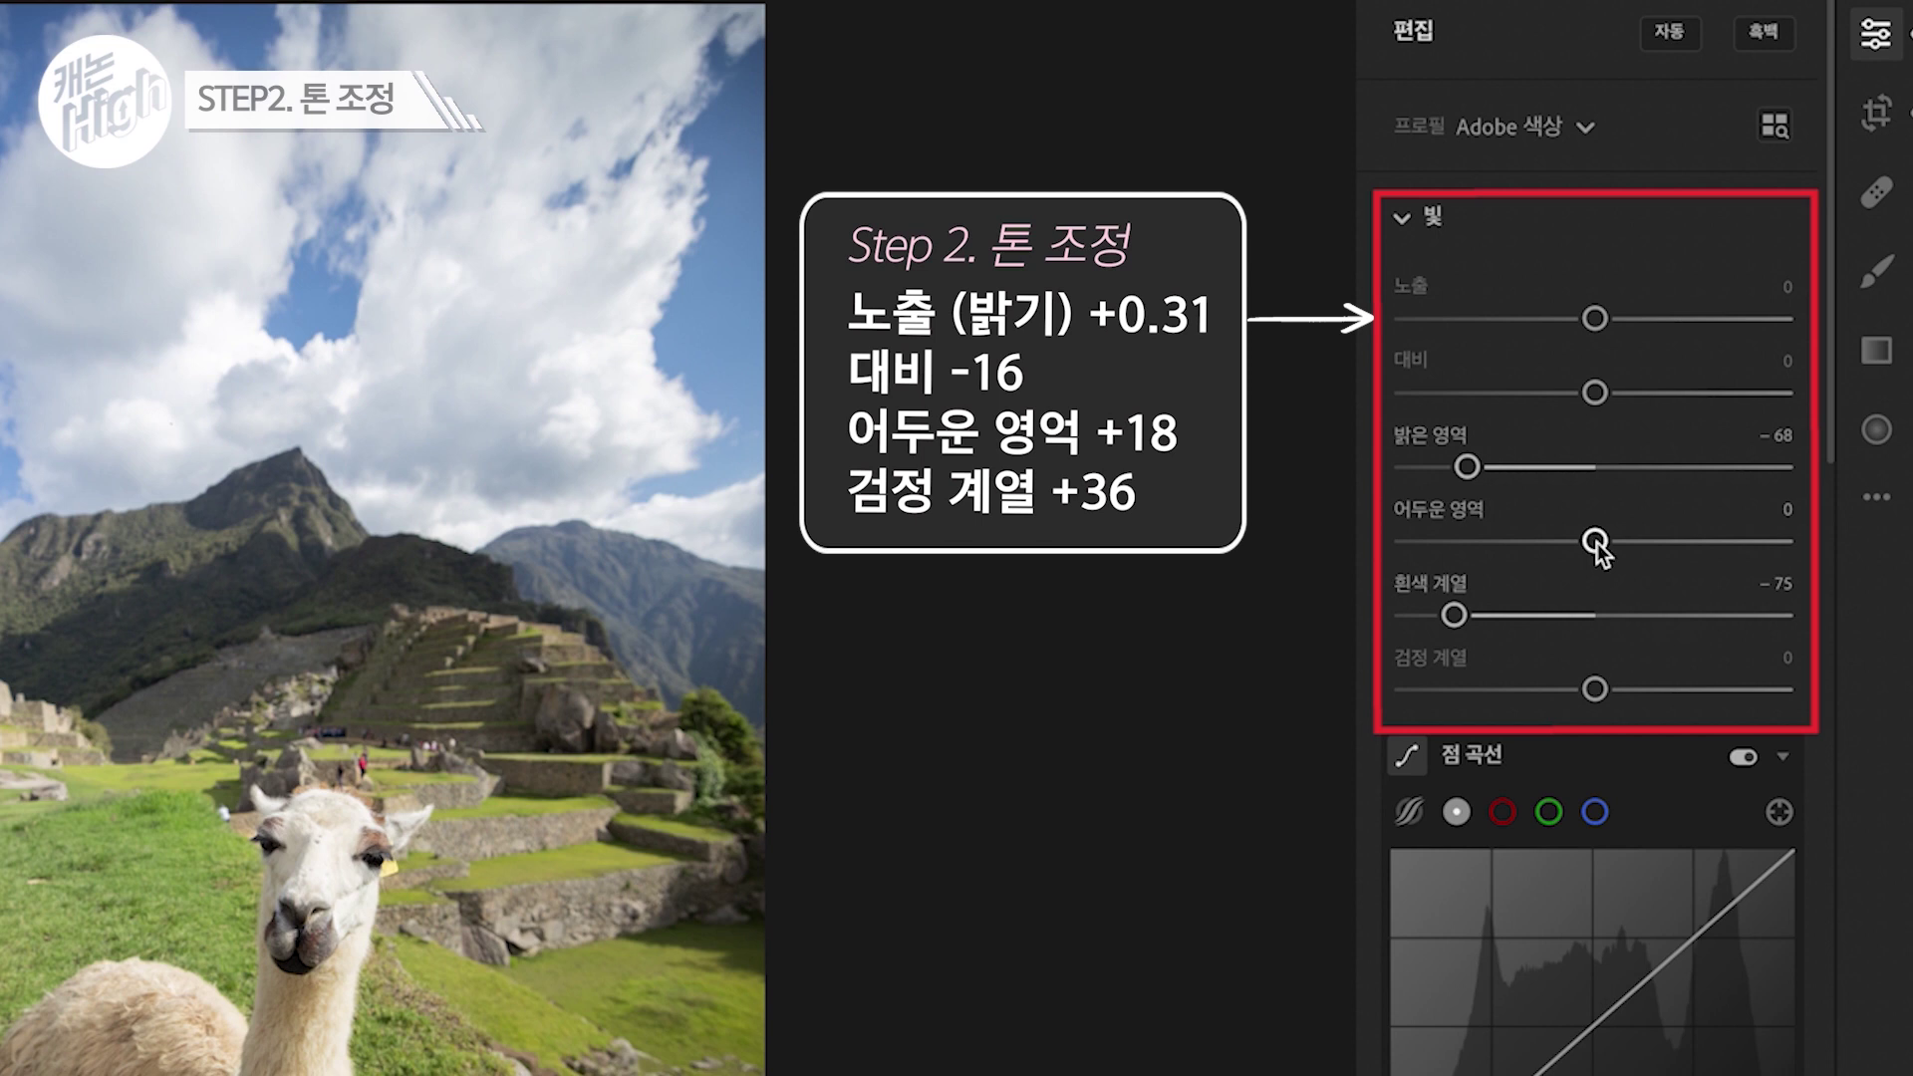
{"action": "left_click_drag", "start_coordinate": [1597, 544], "coordinate": [1630, 546]}
{"action": "left_click_drag", "start_coordinate": [1597, 691], "coordinate": [1662, 694]}
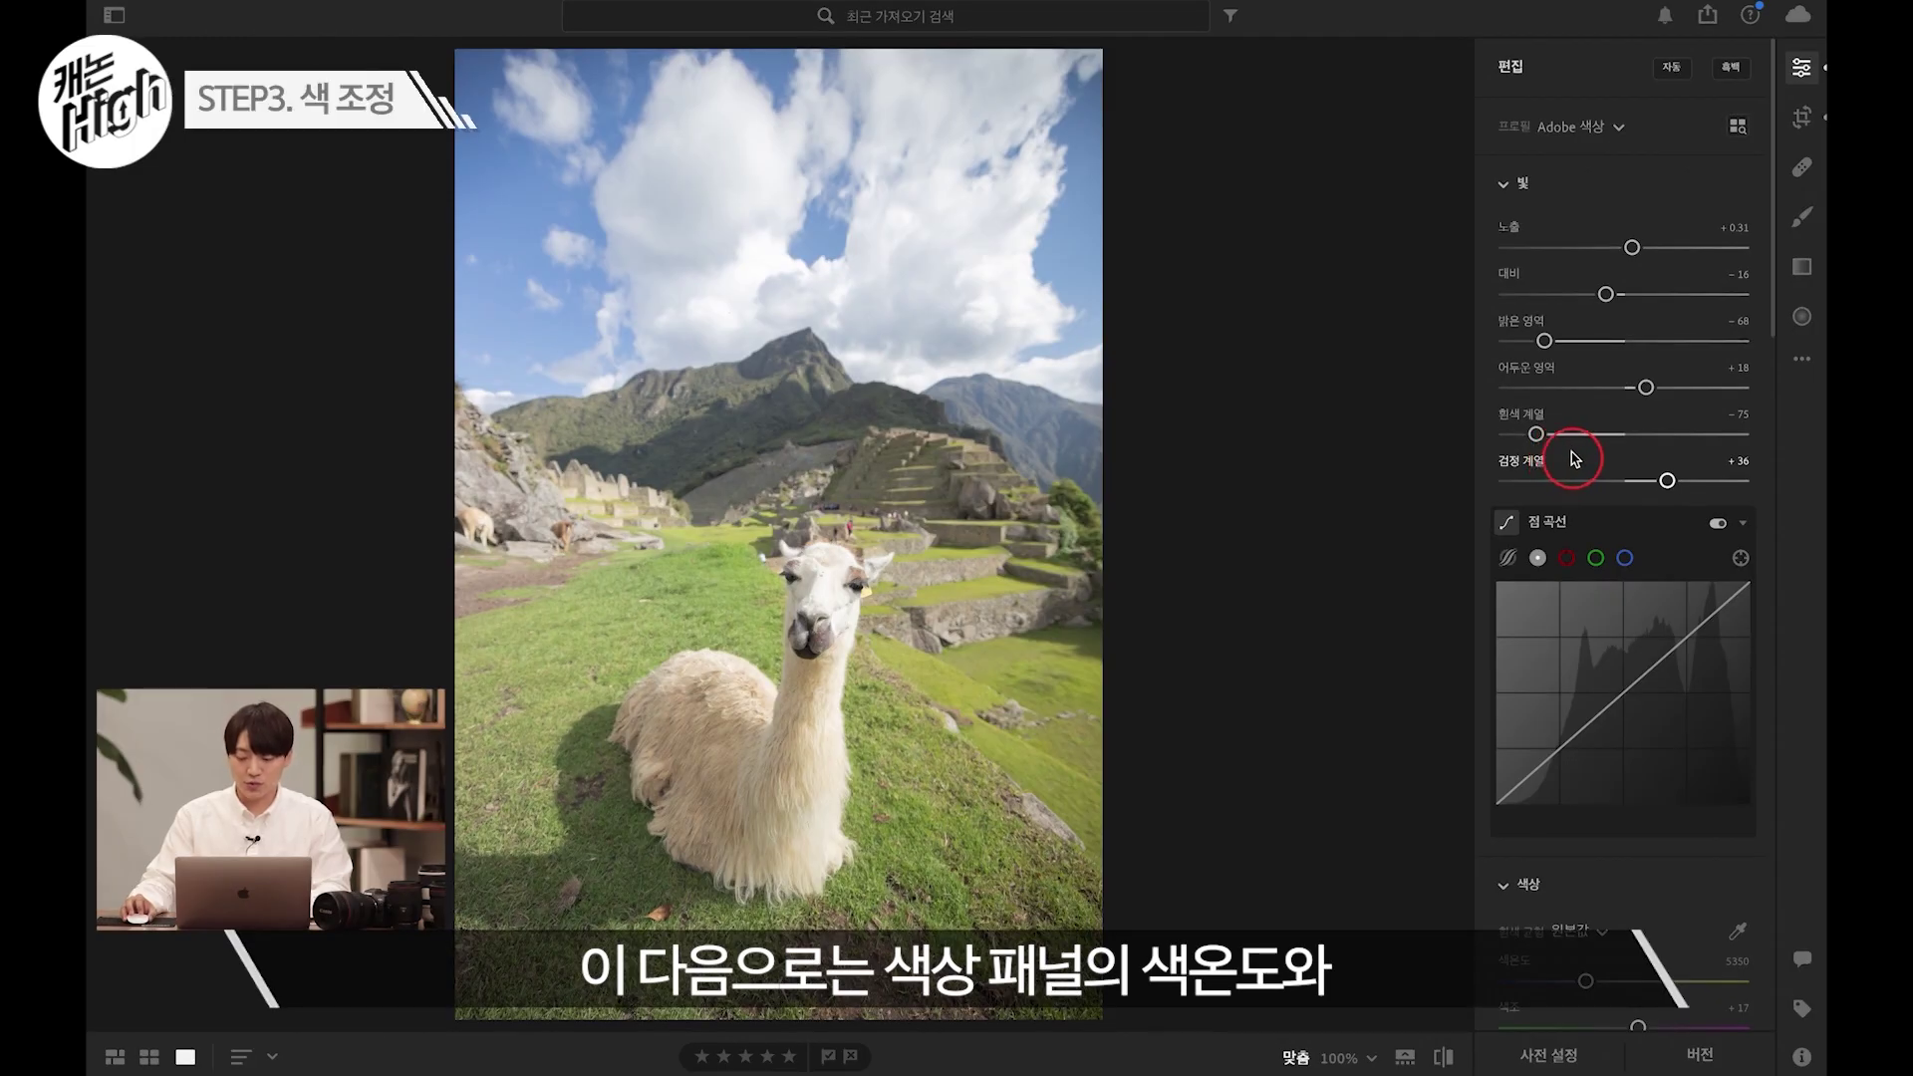
- Set the llama photo's white balance to a color temperature of 5733 and a tint of -1
{"action": "scroll", "coordinate": [1572, 458], "scroll_direction": "down", "scroll_amount": 5}
{"action": "scroll", "coordinate": [1664, 594], "scroll_direction": "down", "scroll_amount": 1}
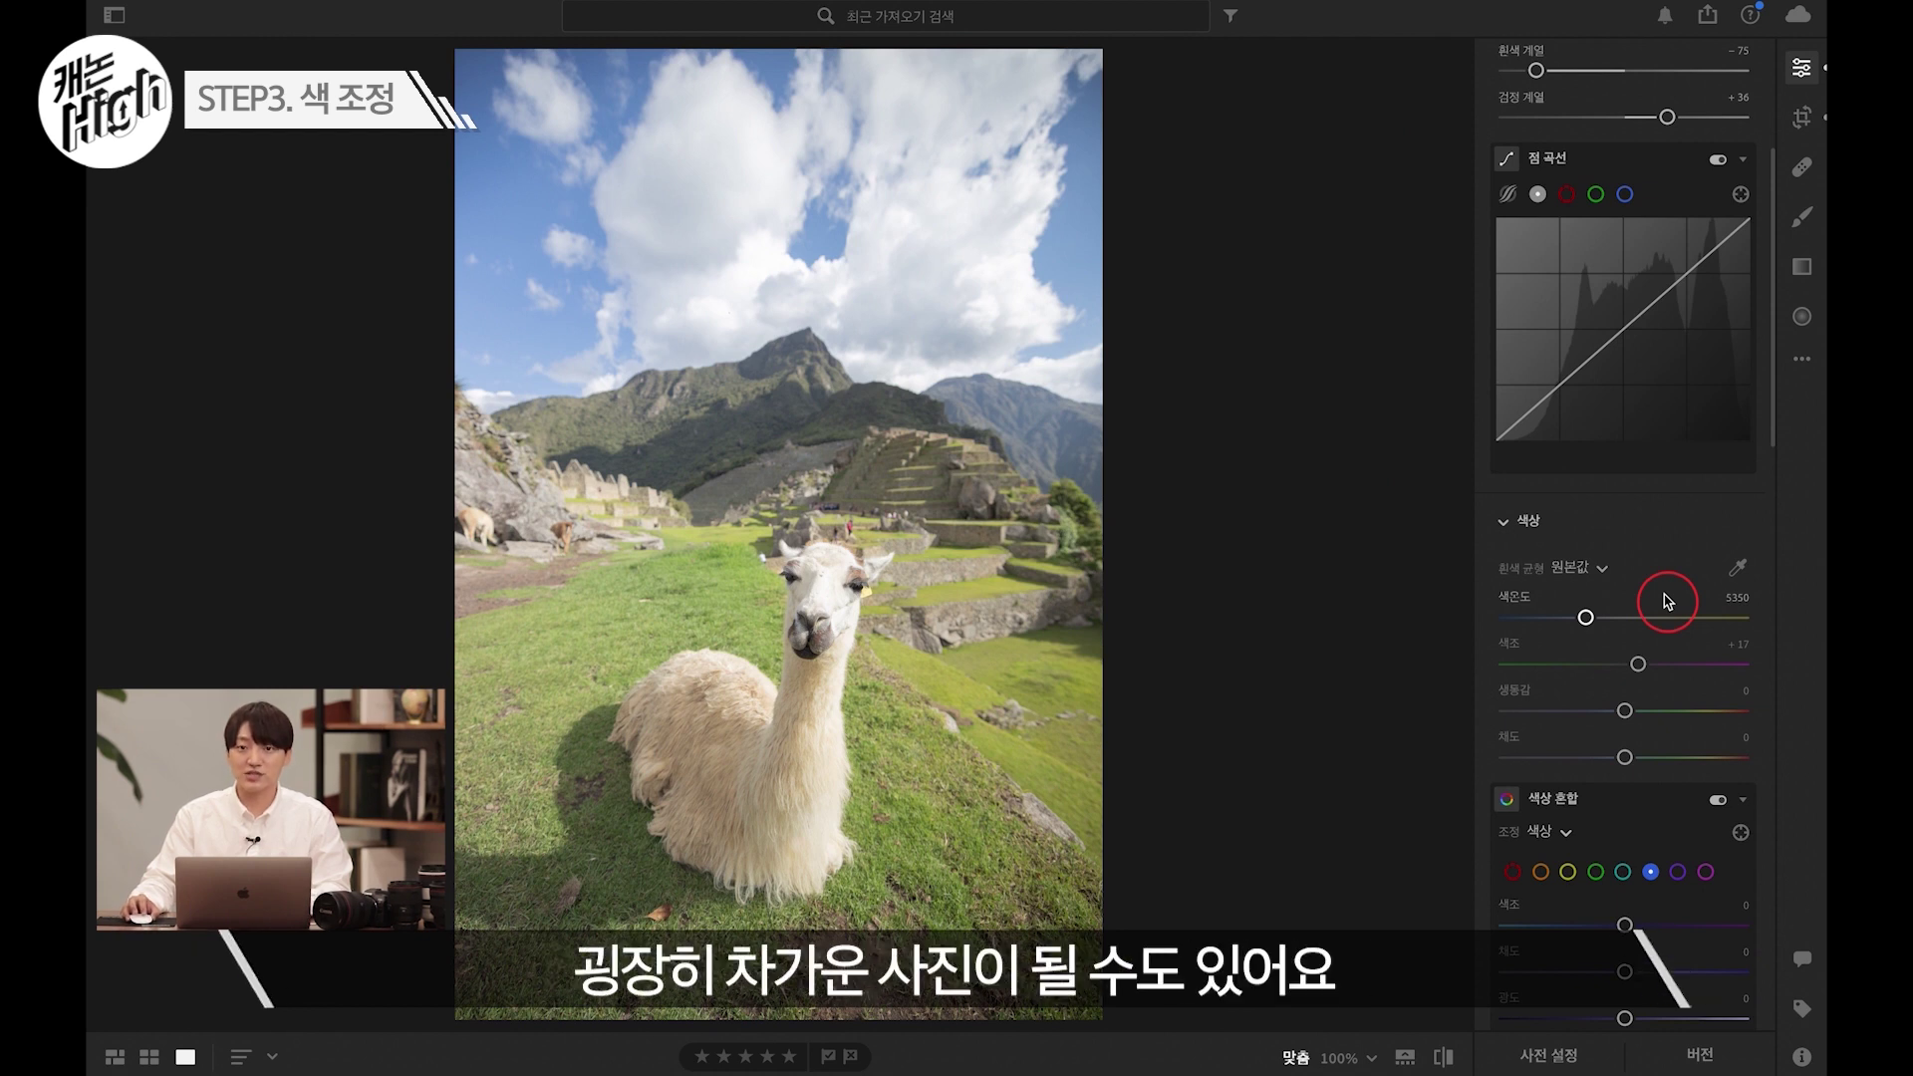
{"action": "scroll", "coordinate": [1607, 603], "scroll_direction": "down", "scroll_amount": 1}
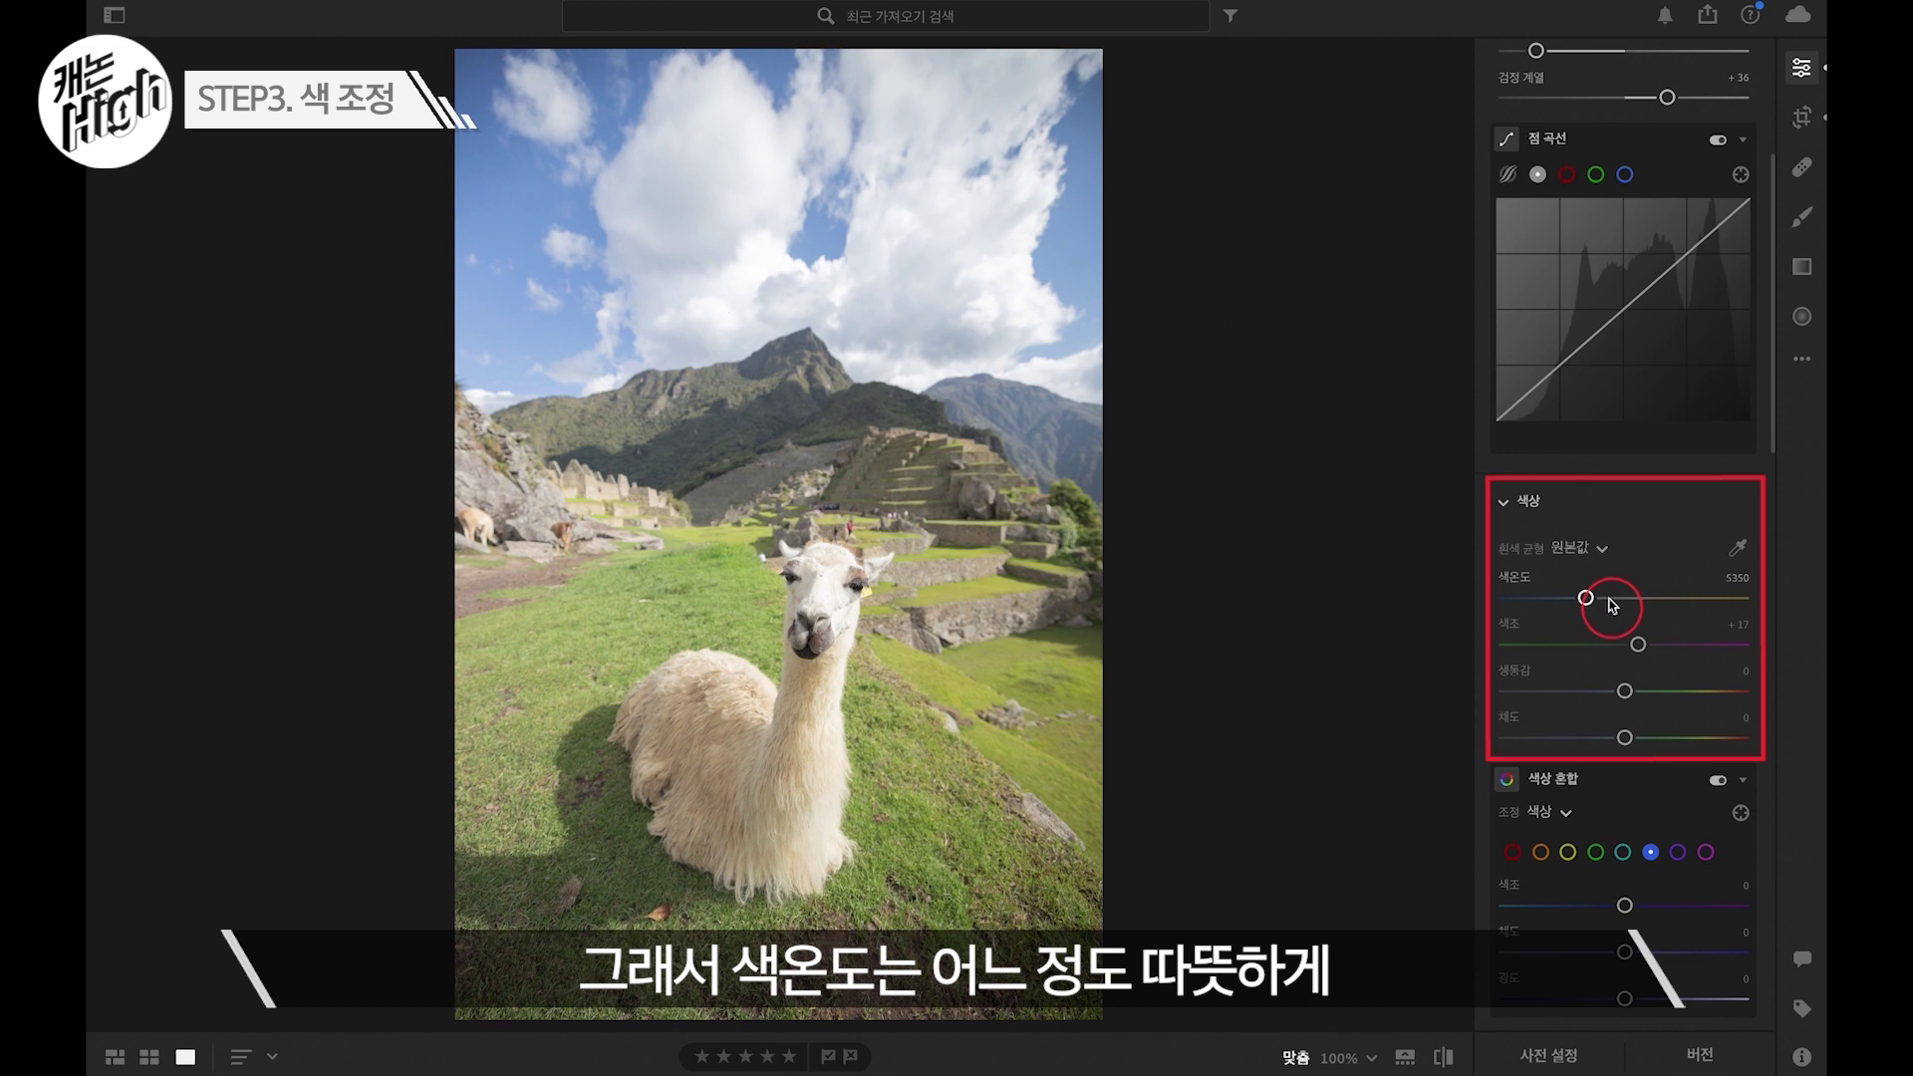
{"action": "left_click_drag", "start_coordinate": [1586, 601], "coordinate": [1596, 601]}
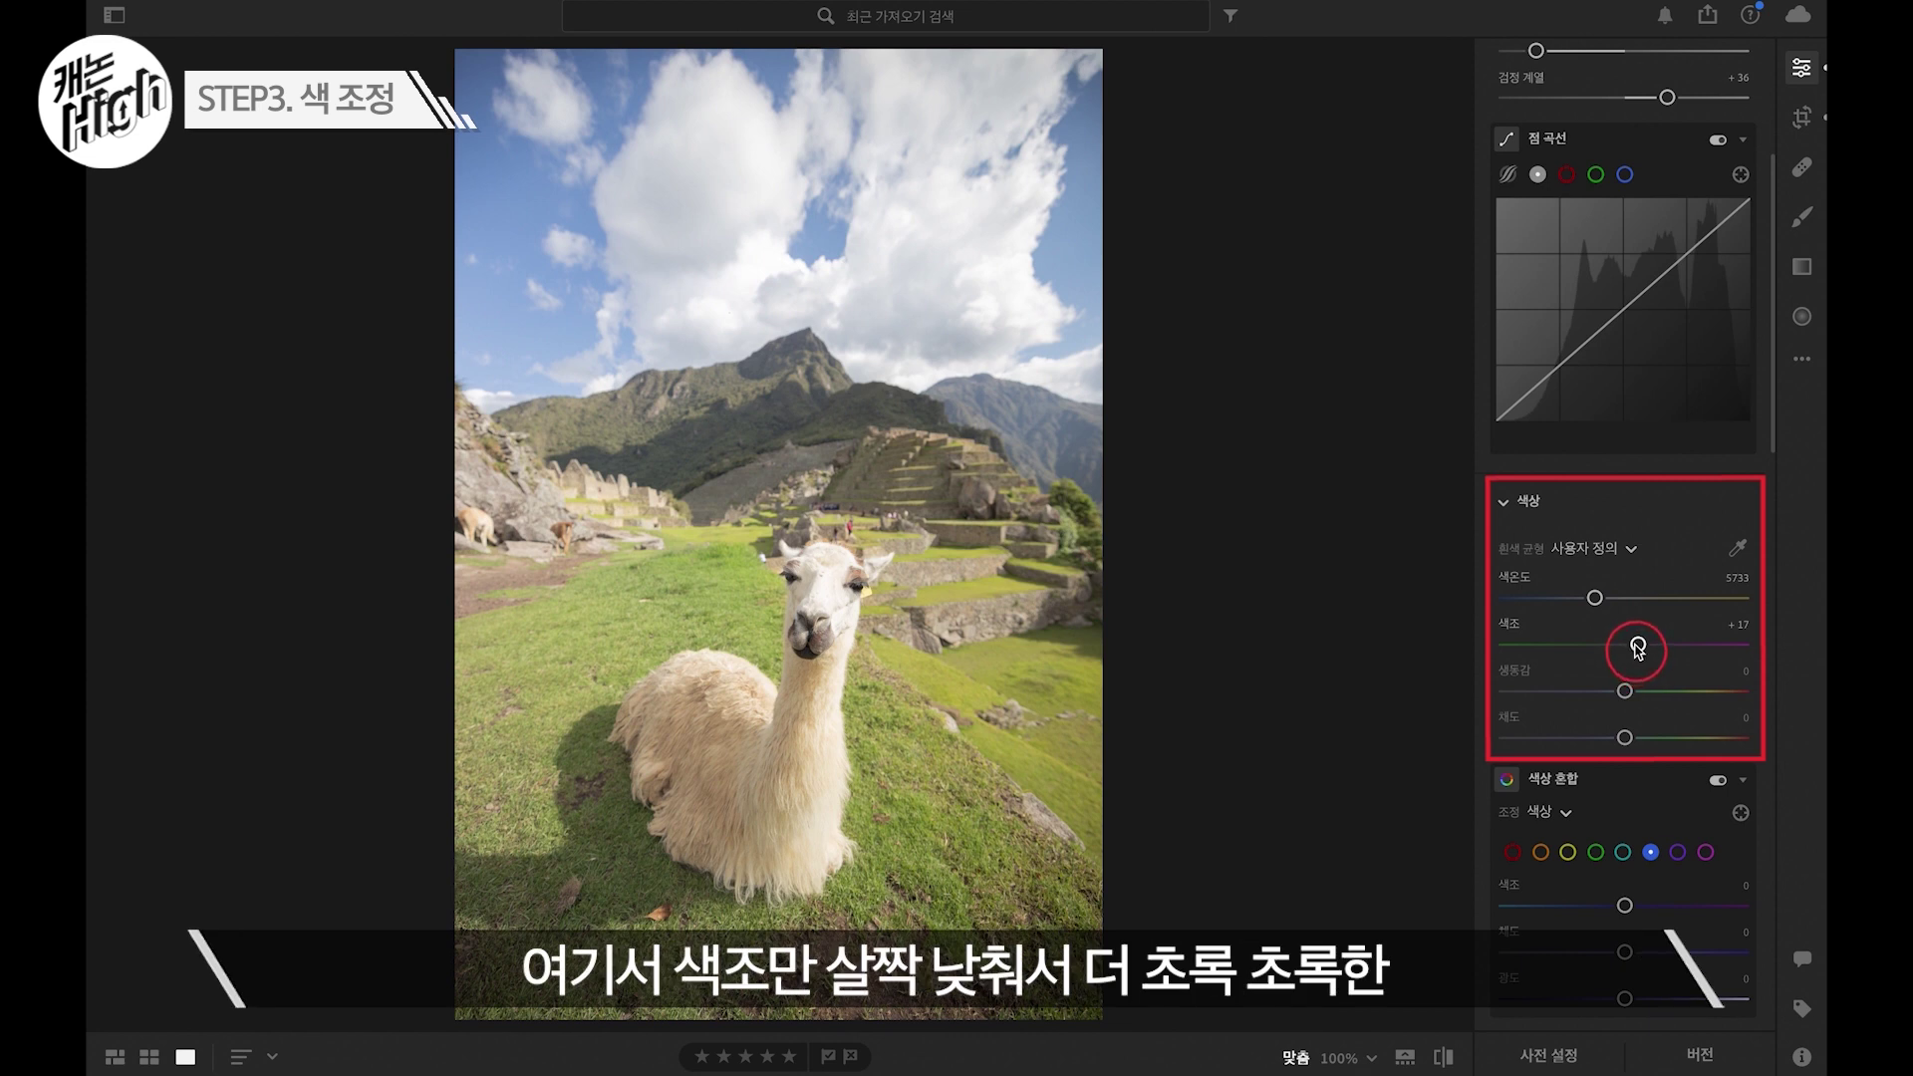
{"action": "left_click_drag", "start_coordinate": [1637, 649], "coordinate": [1624, 647]}
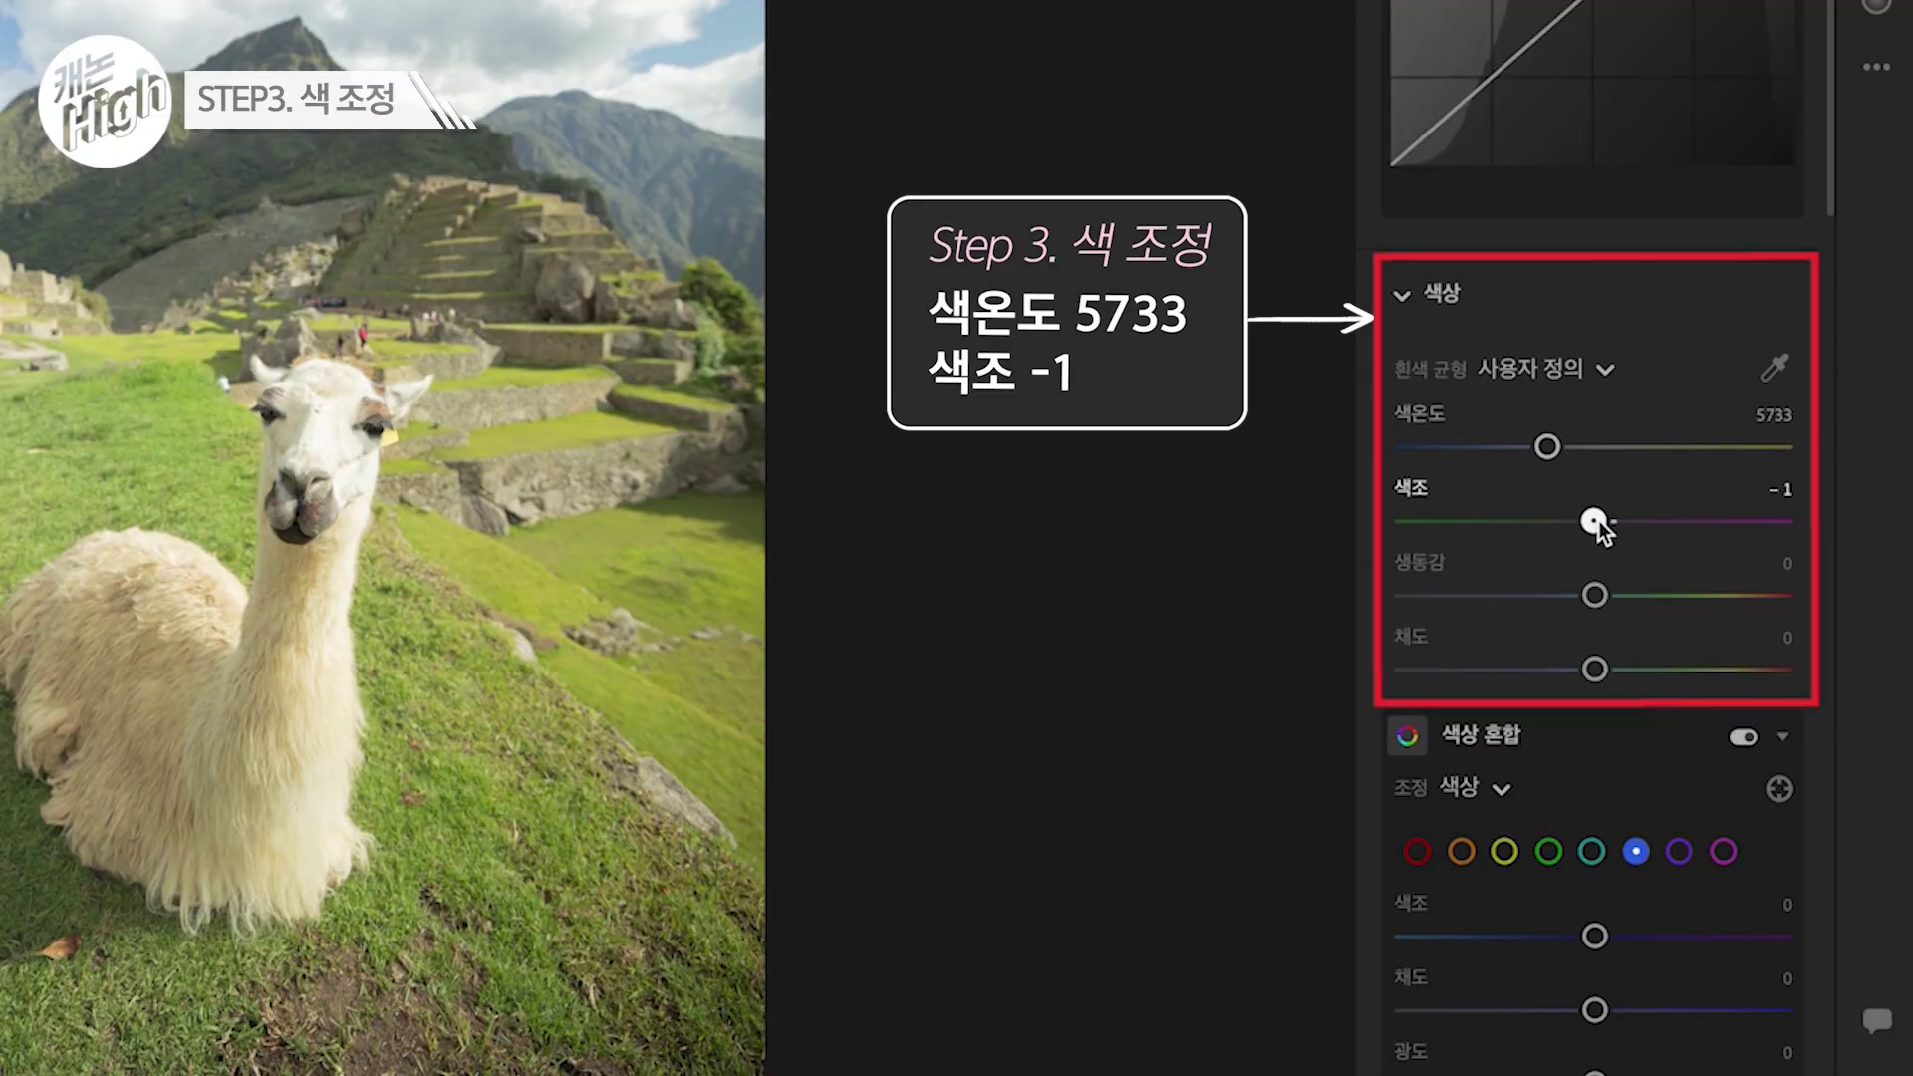
{"action": "left_click_drag", "start_coordinate": [1595, 520], "coordinate": [1595, 520]}
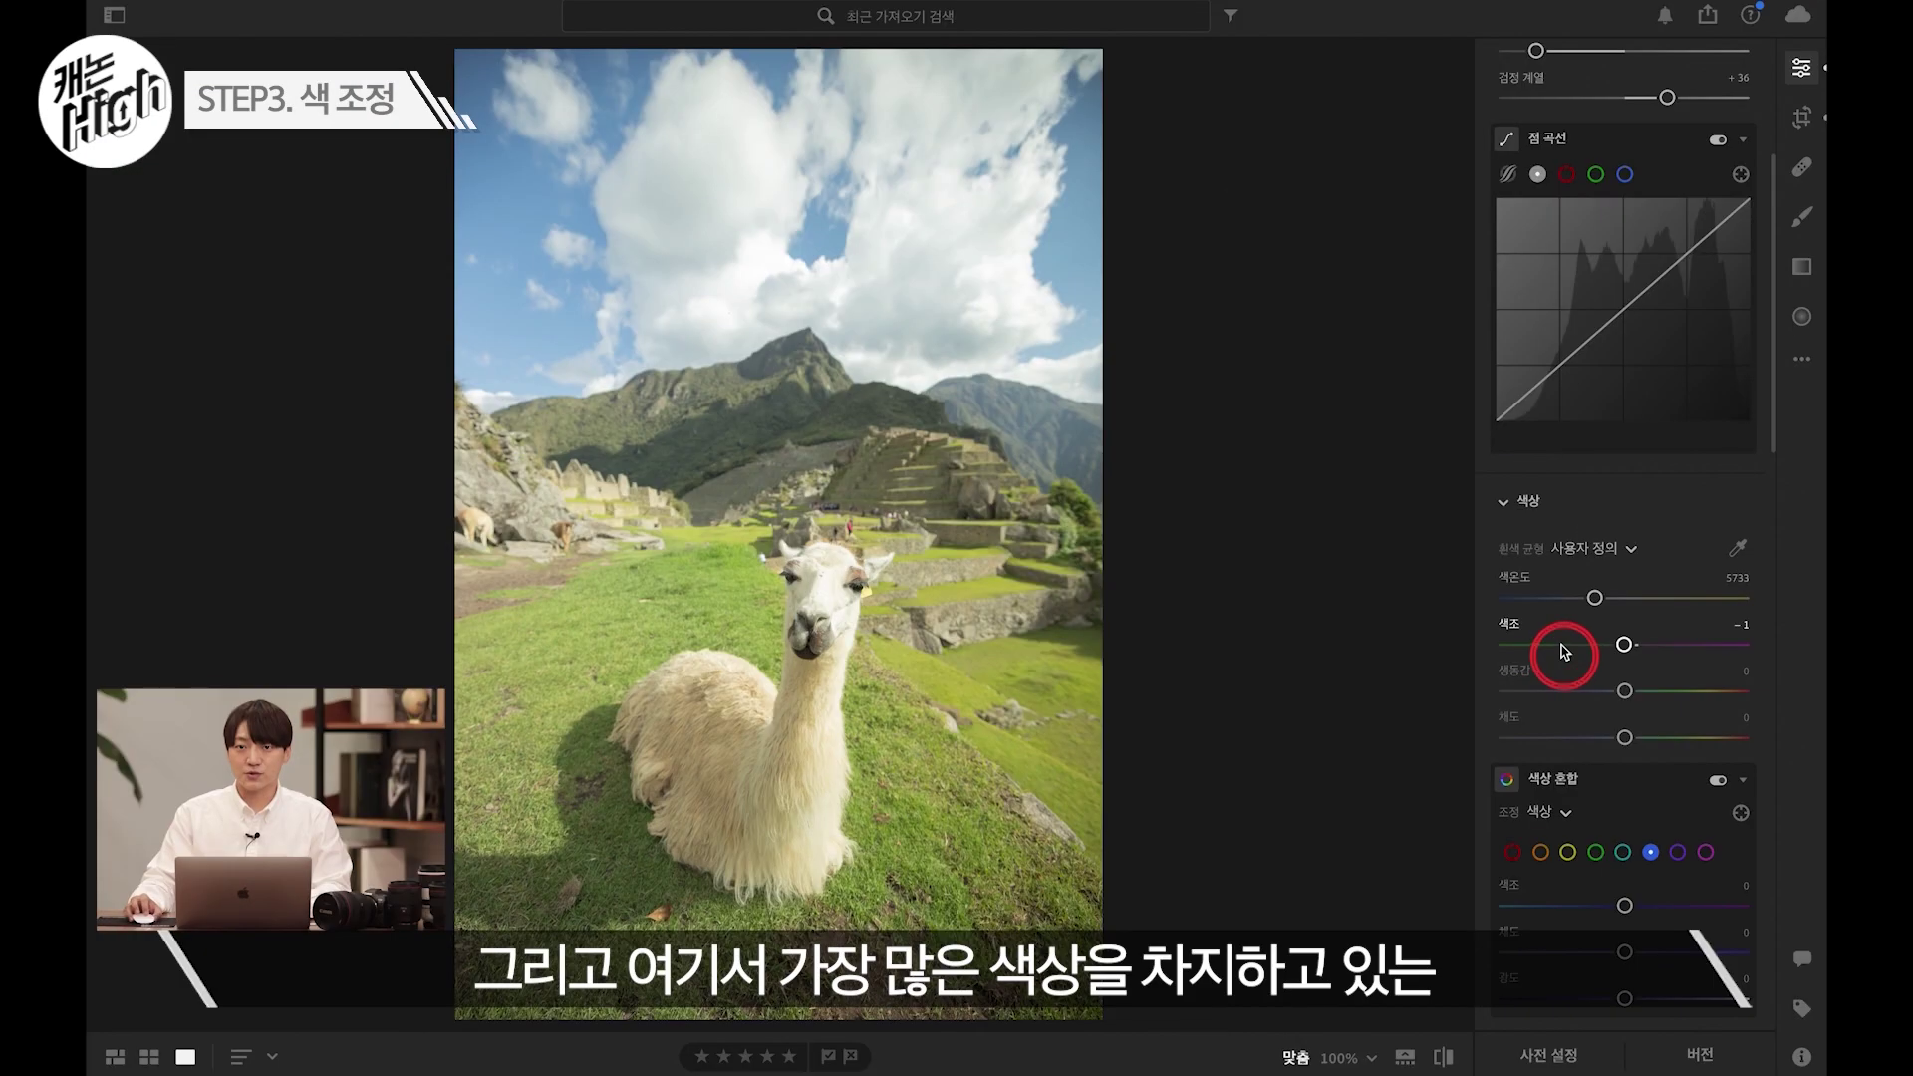
- In the color mixer, set the green hue to +47 and the green saturation to -41
{"action": "scroll", "coordinate": [1495, 517], "scroll_direction": "down", "scroll_amount": 4}
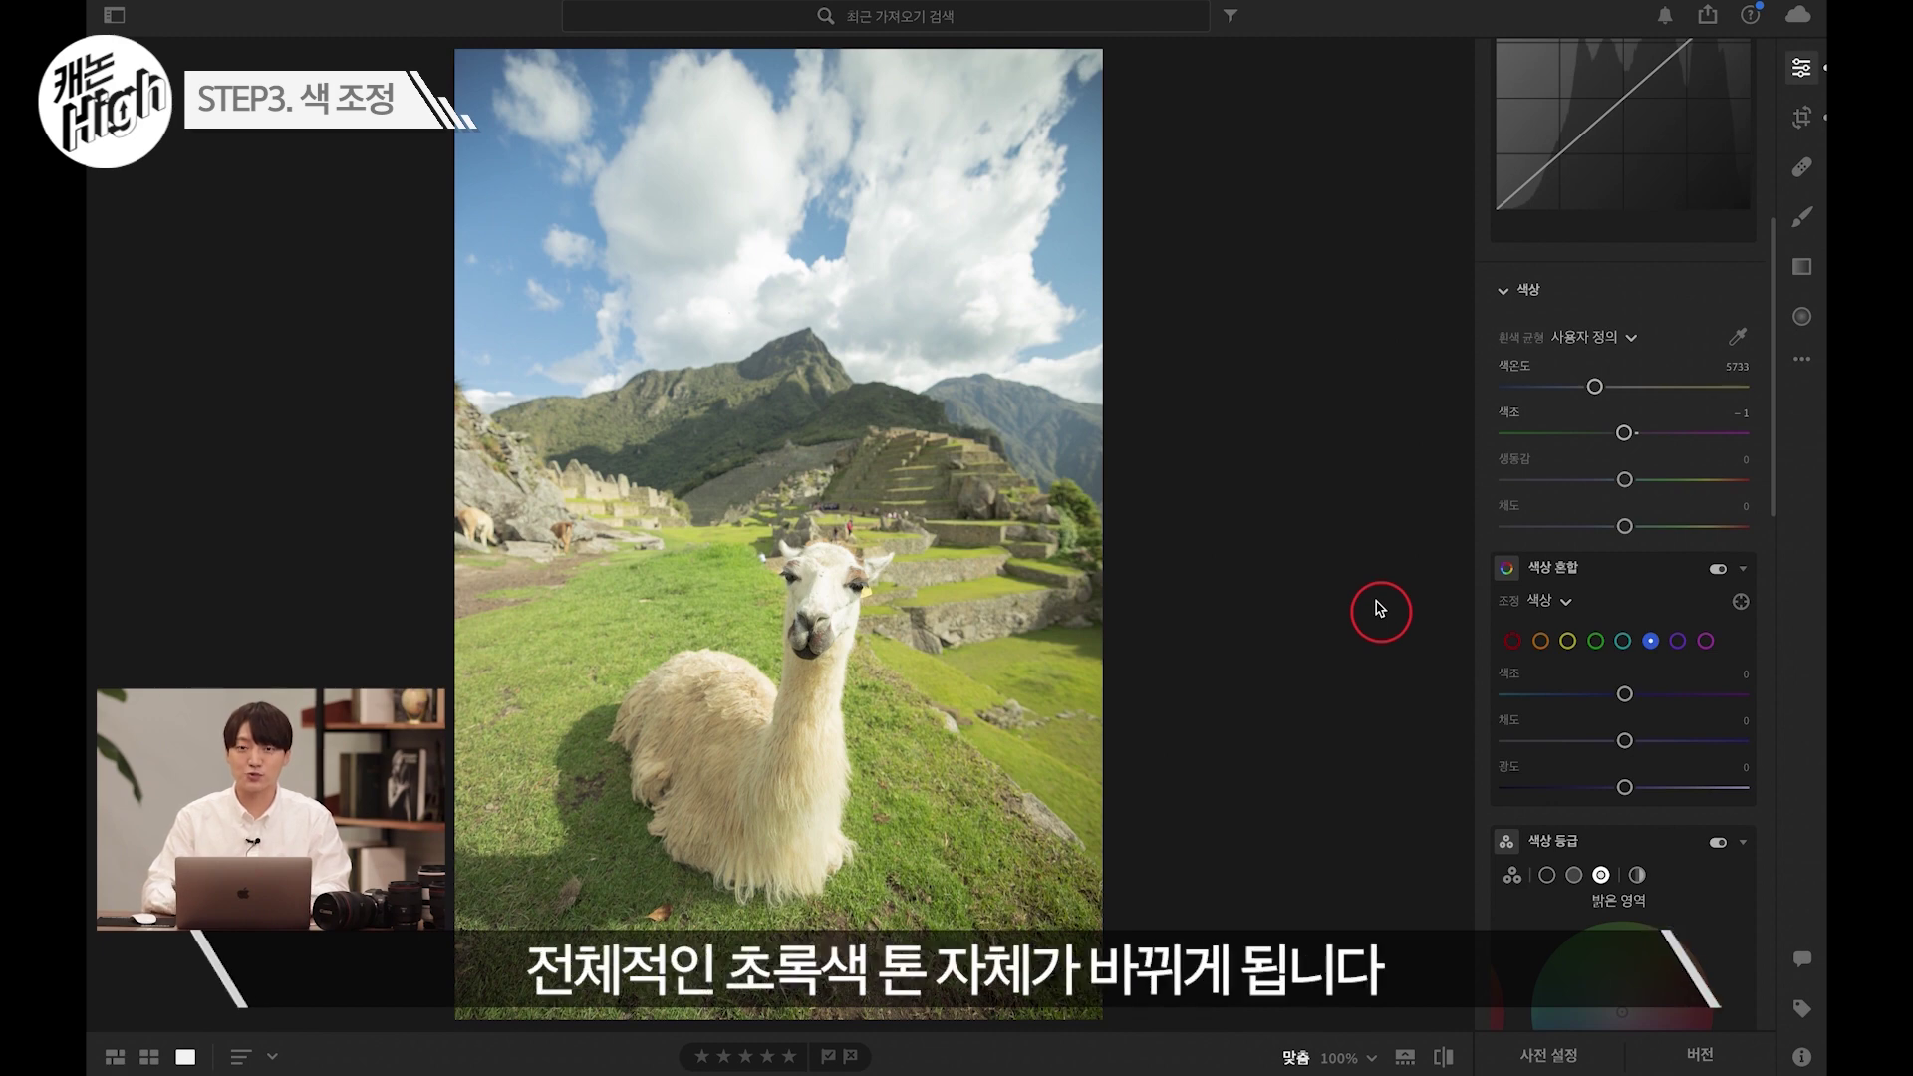
{"action": "left_click", "coordinate": [1595, 641]}
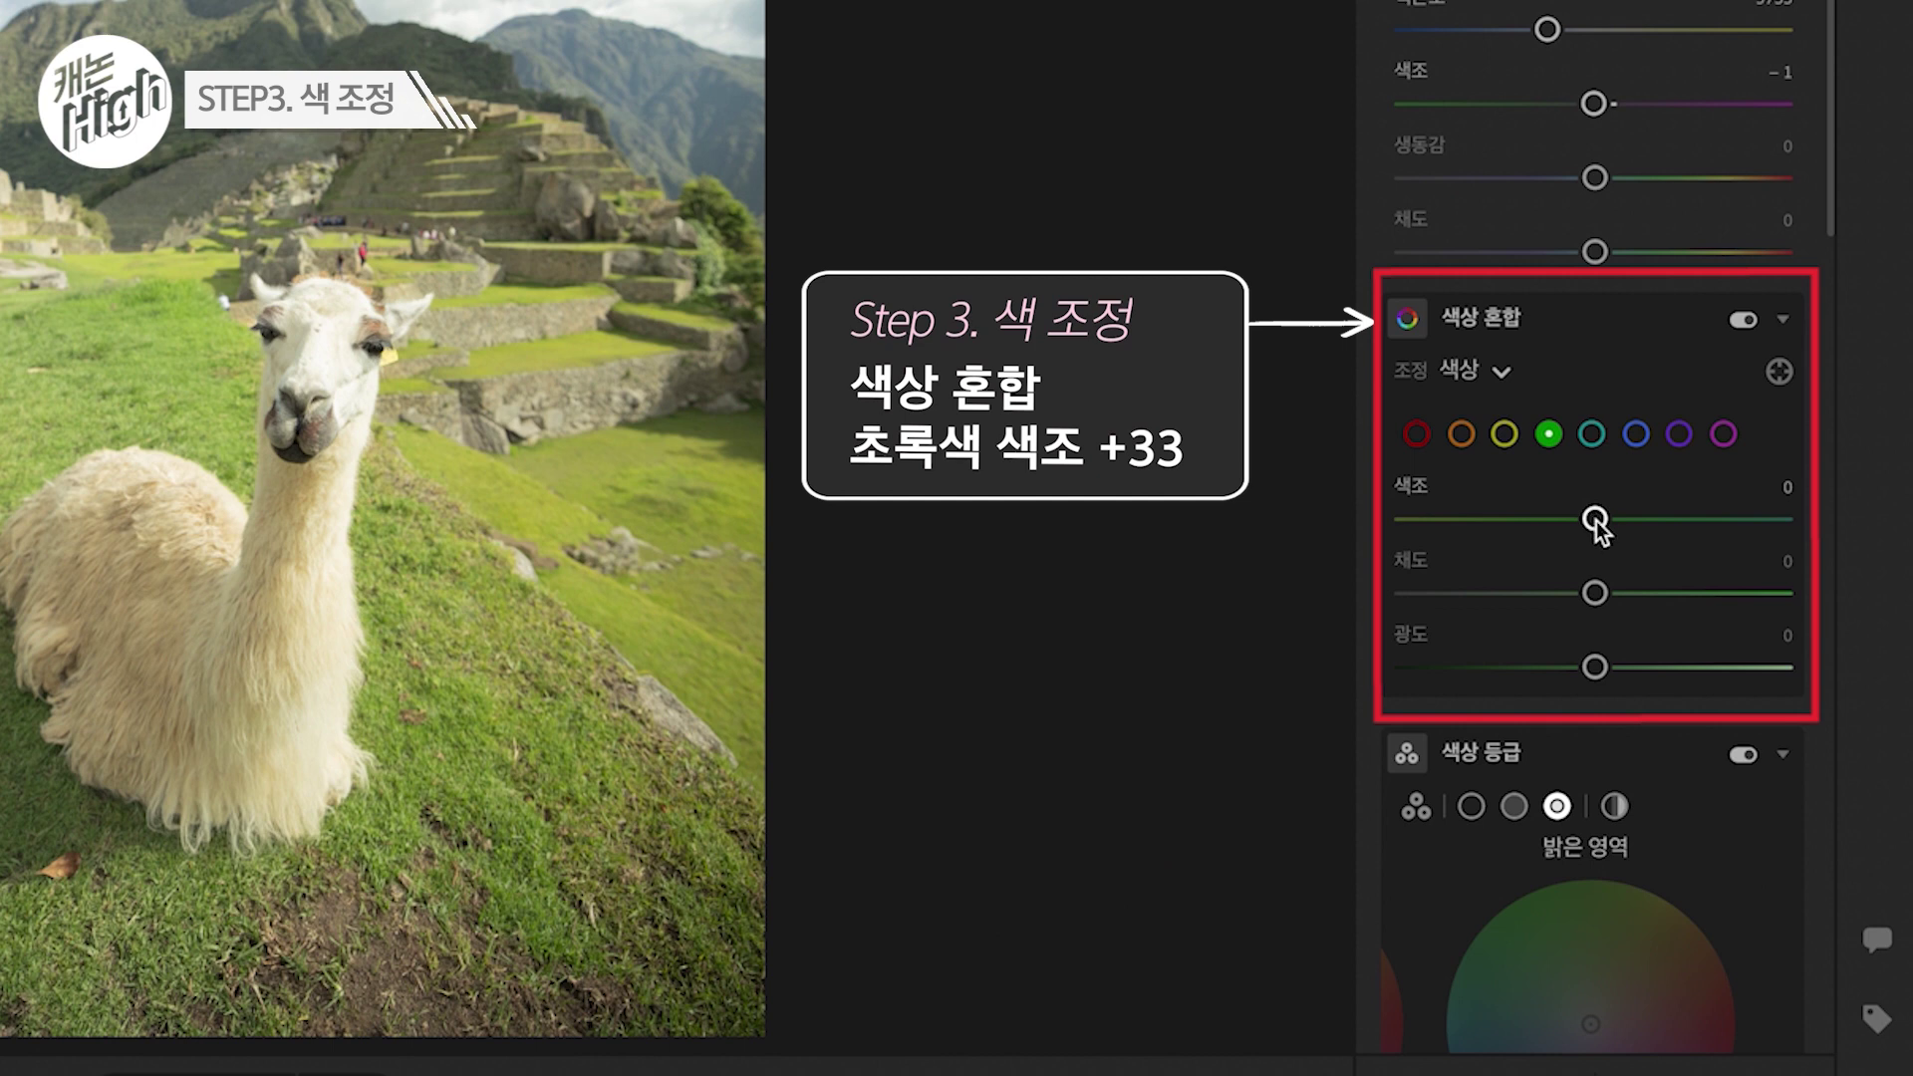
{"action": "left_click_drag", "start_coordinate": [1596, 522], "coordinate": [1682, 522]}
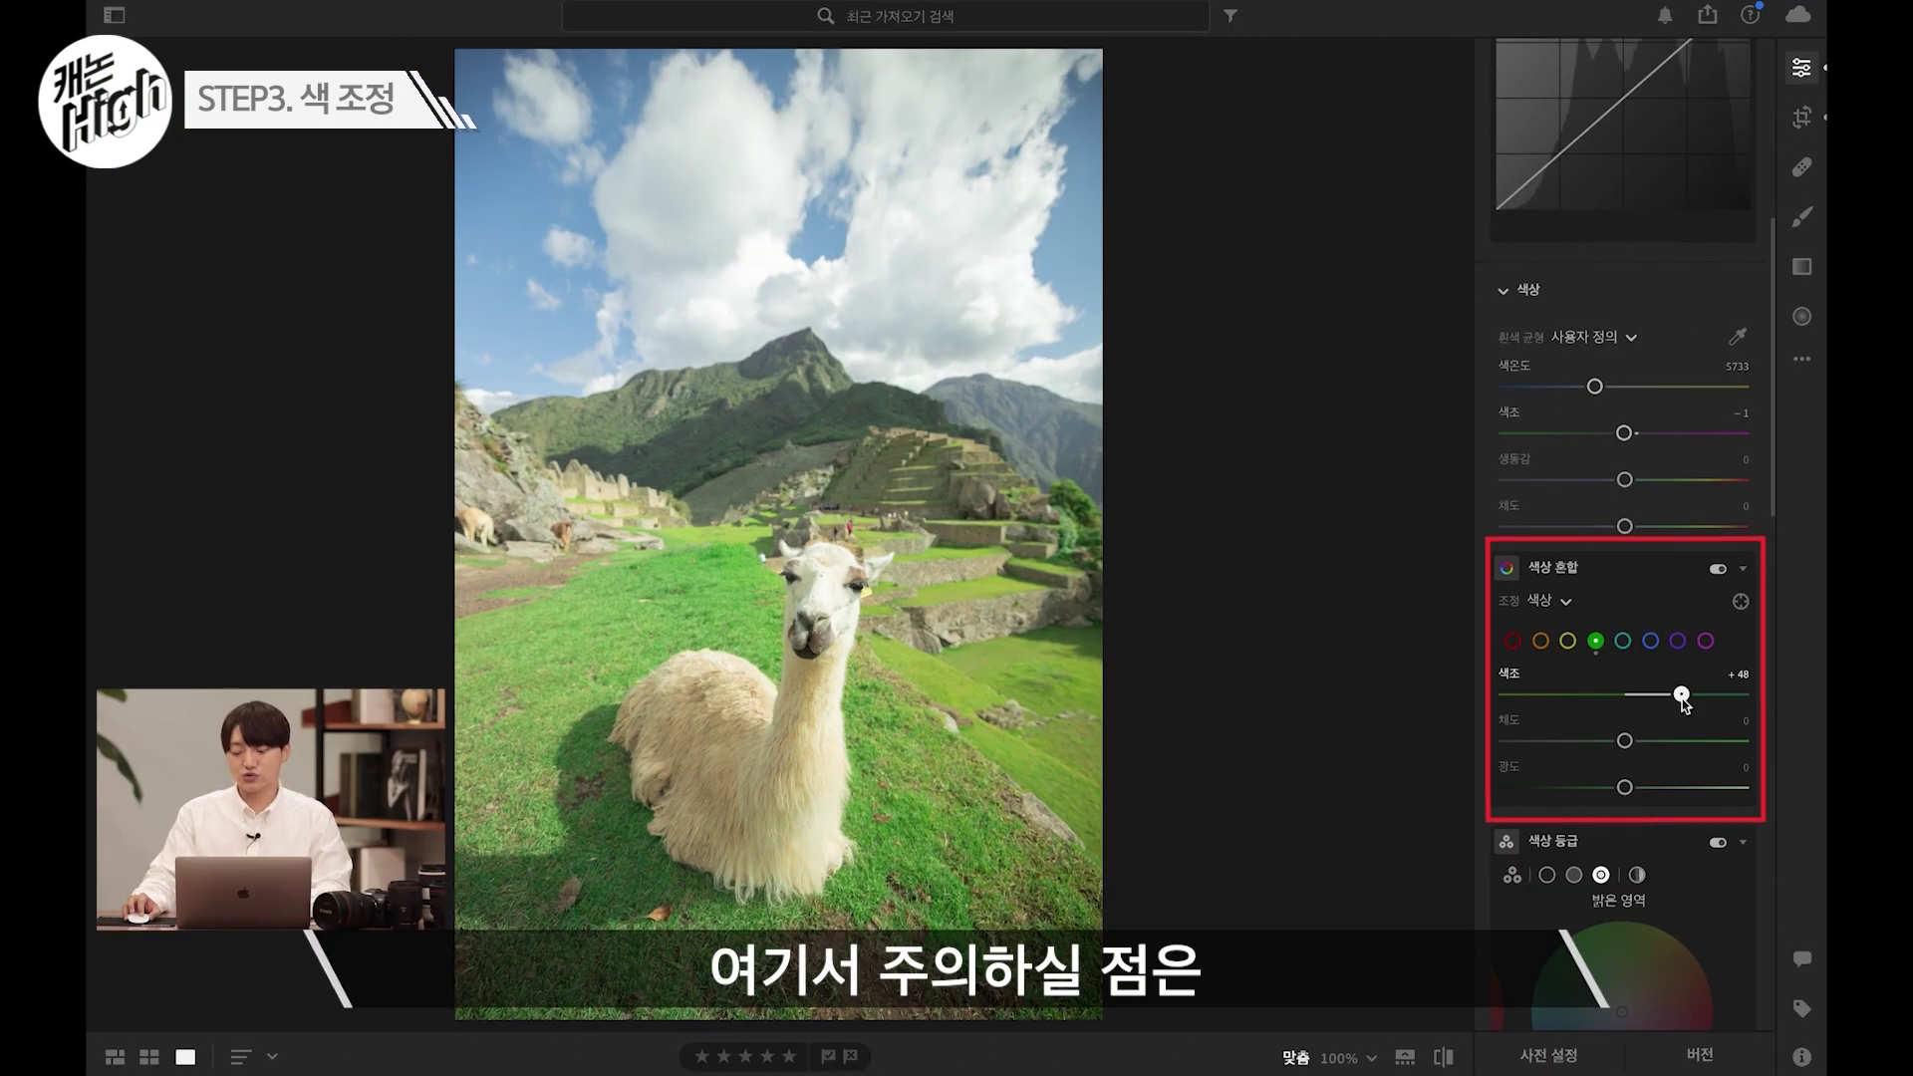
{"action": "left_click_drag", "start_coordinate": [1685, 526], "coordinate": [1681, 524]}
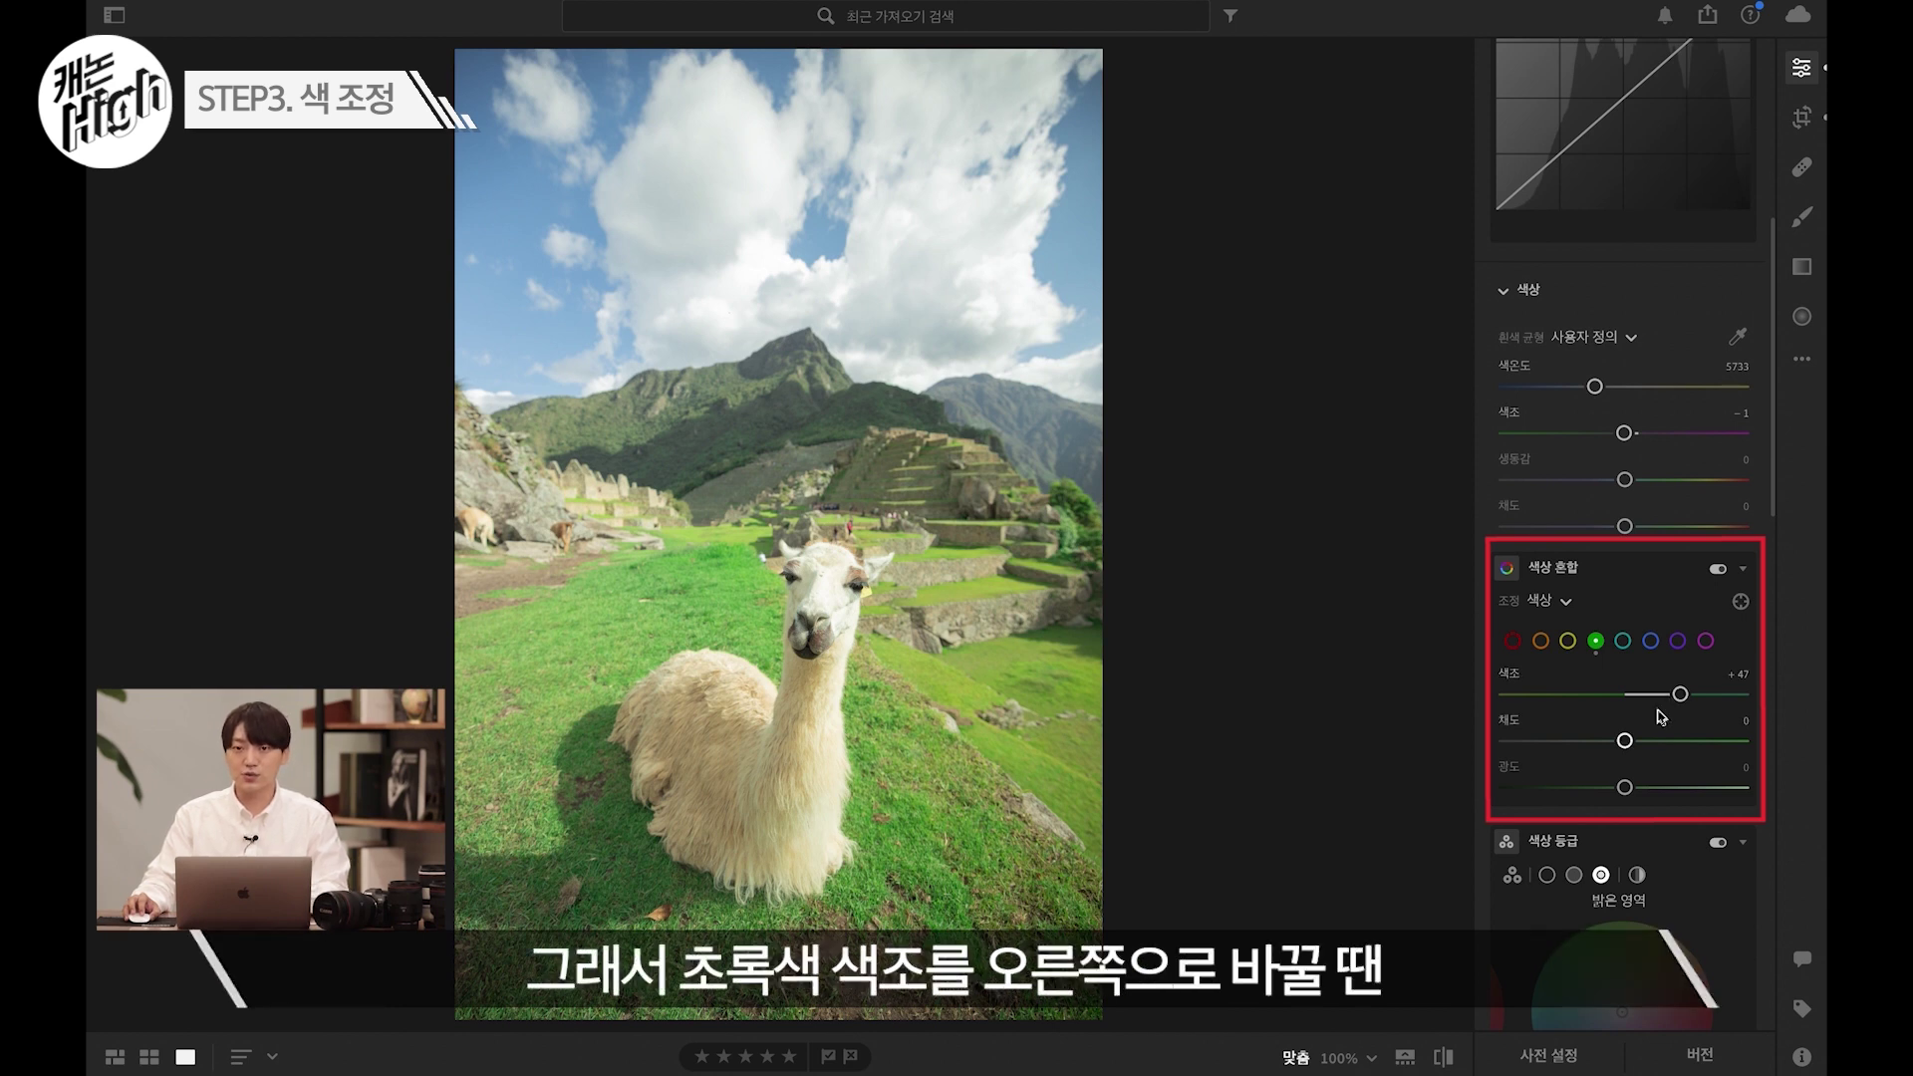
{"action": "left_click_drag", "start_coordinate": [1625, 743], "coordinate": [1581, 744]}
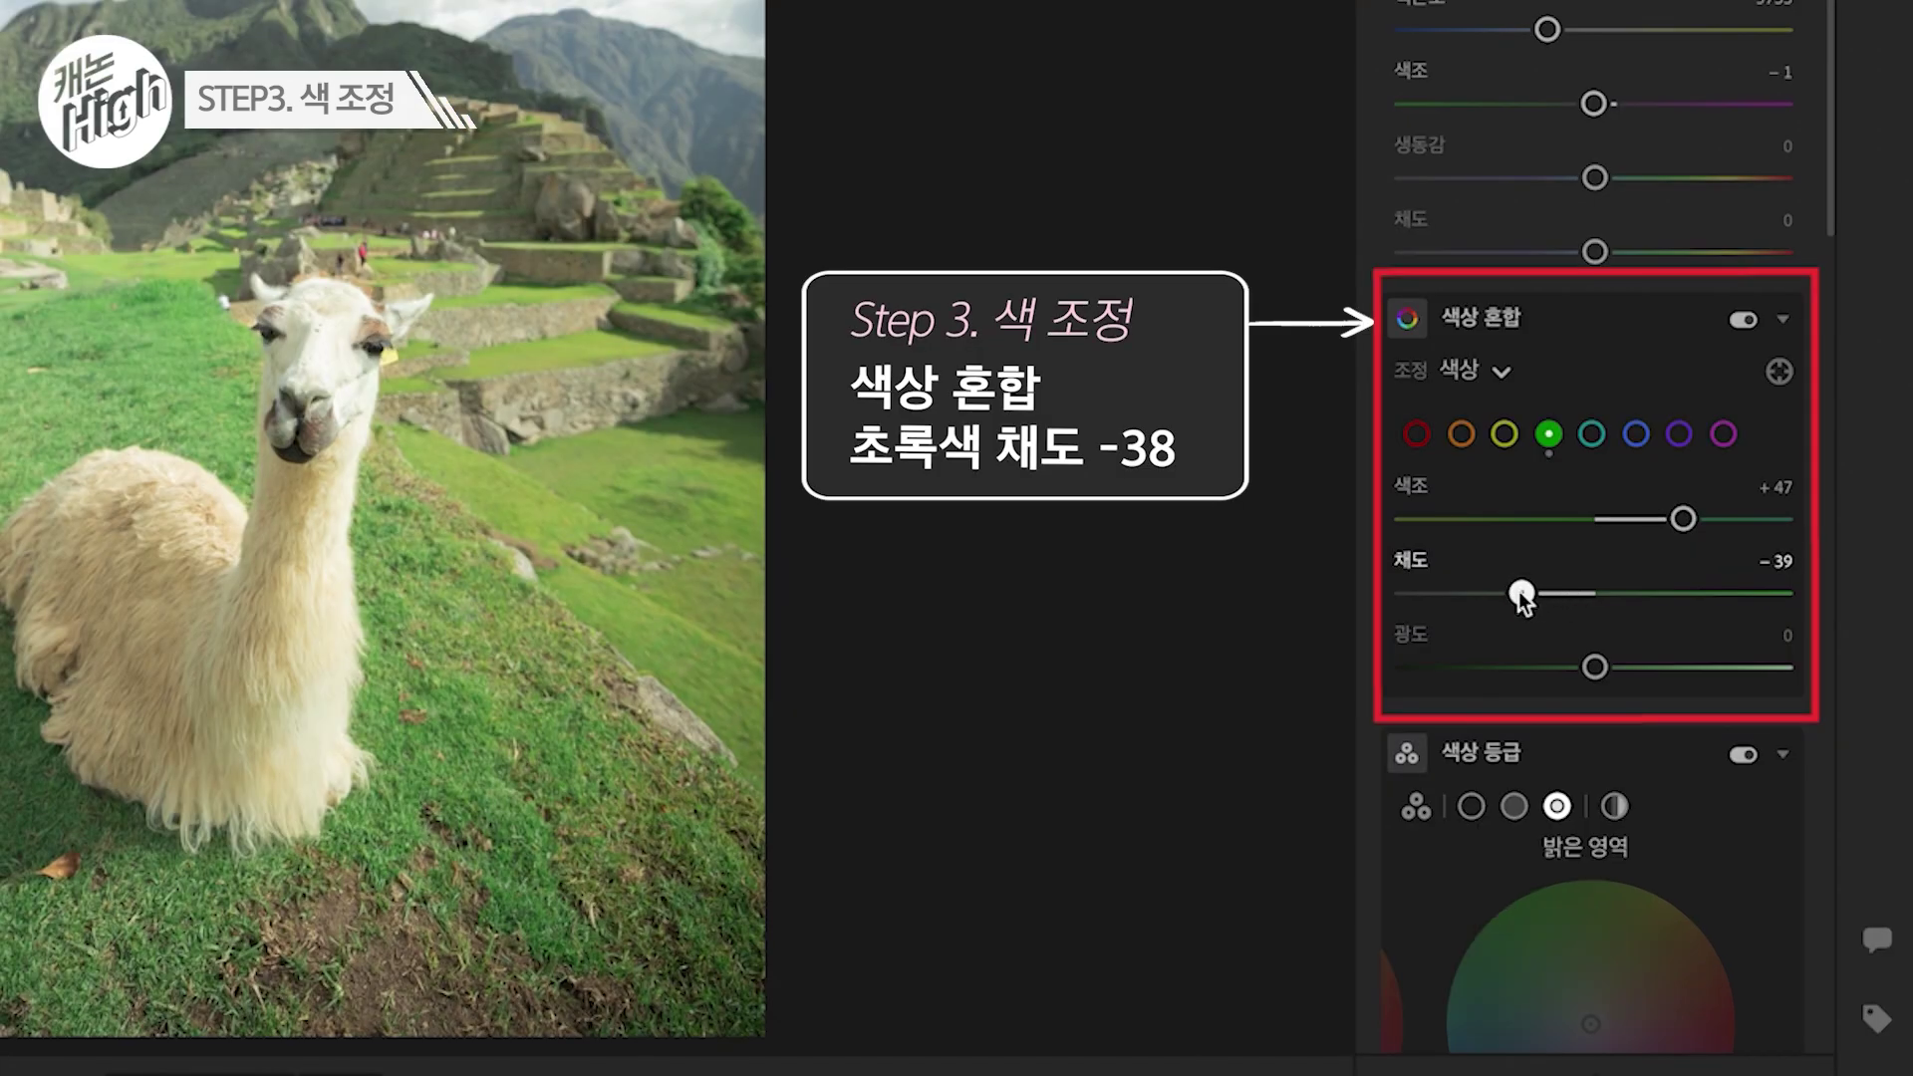
{"action": "left_click_drag", "start_coordinate": [1519, 590], "coordinate": [1515, 590]}
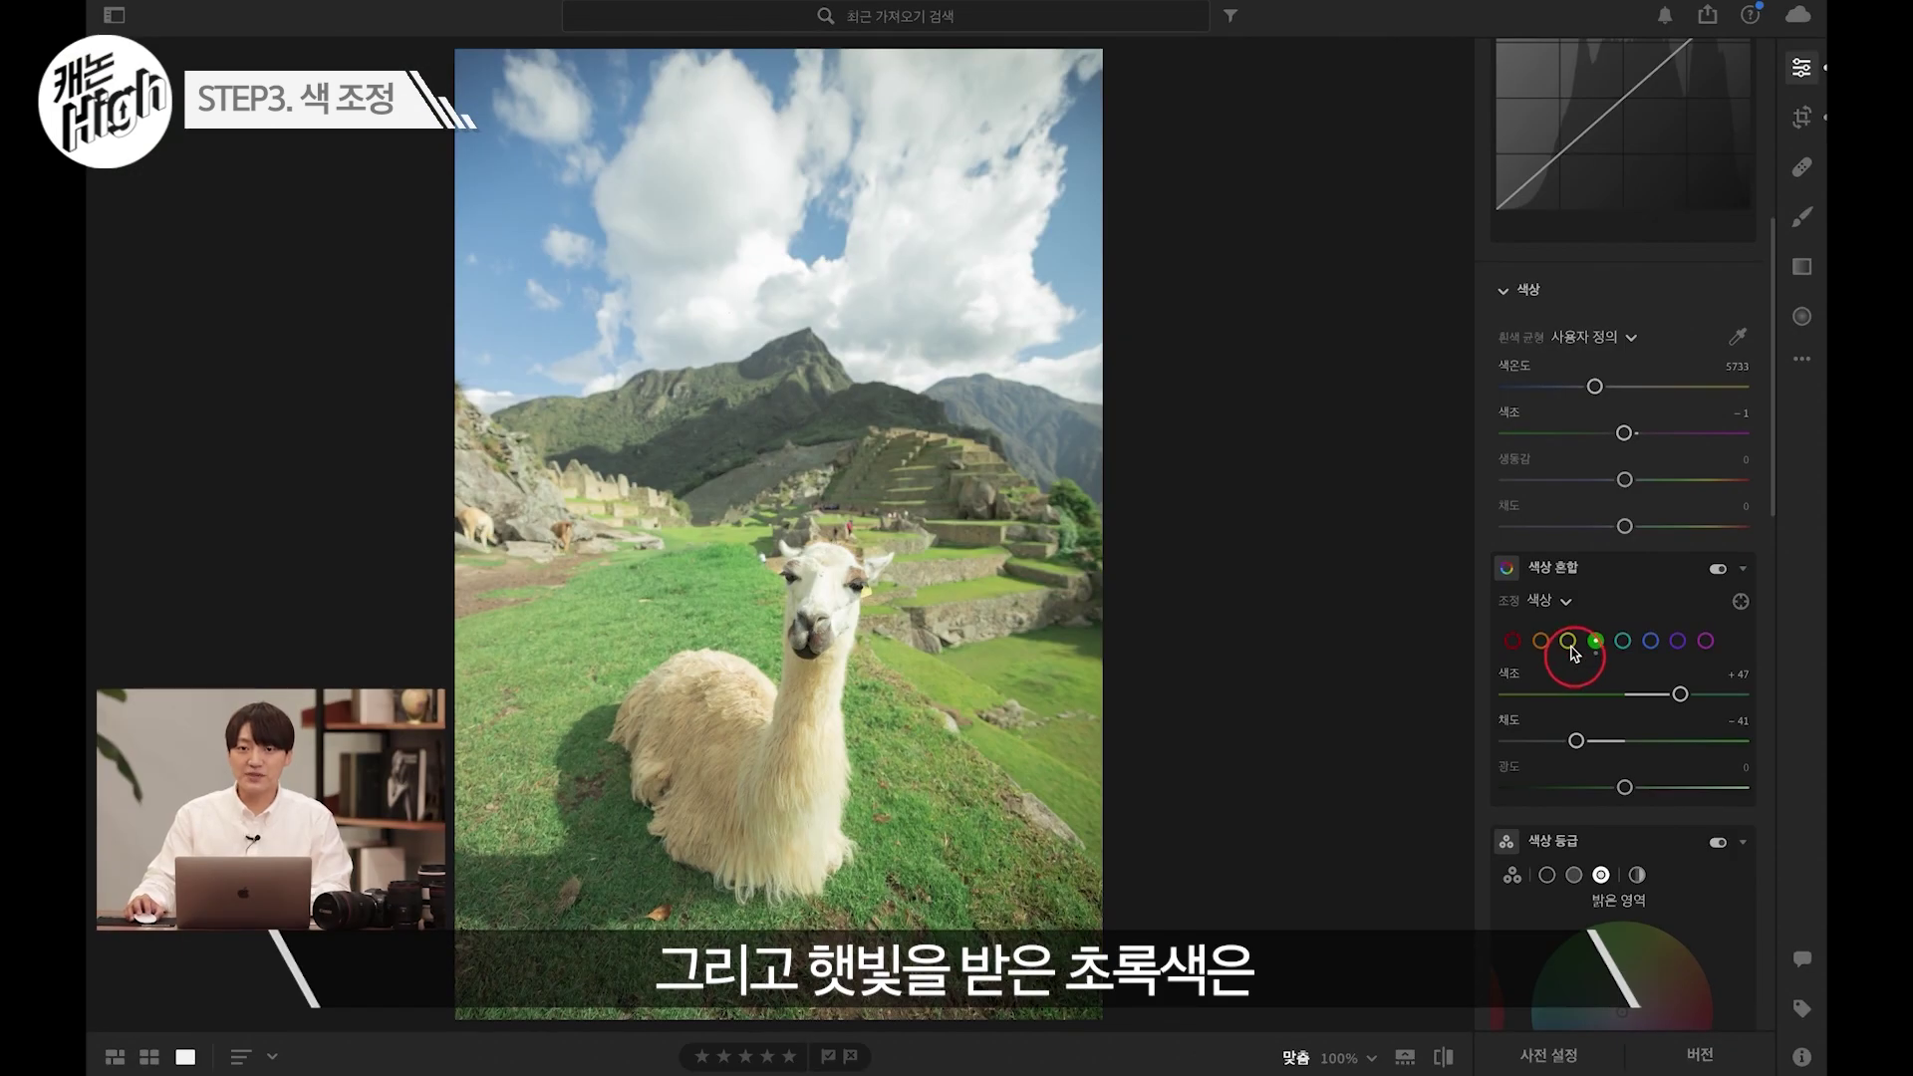
- In the color mixer, set the yellow hue to +19 and the yellow saturation to +24
{"action": "left_click", "coordinate": [1569, 642]}
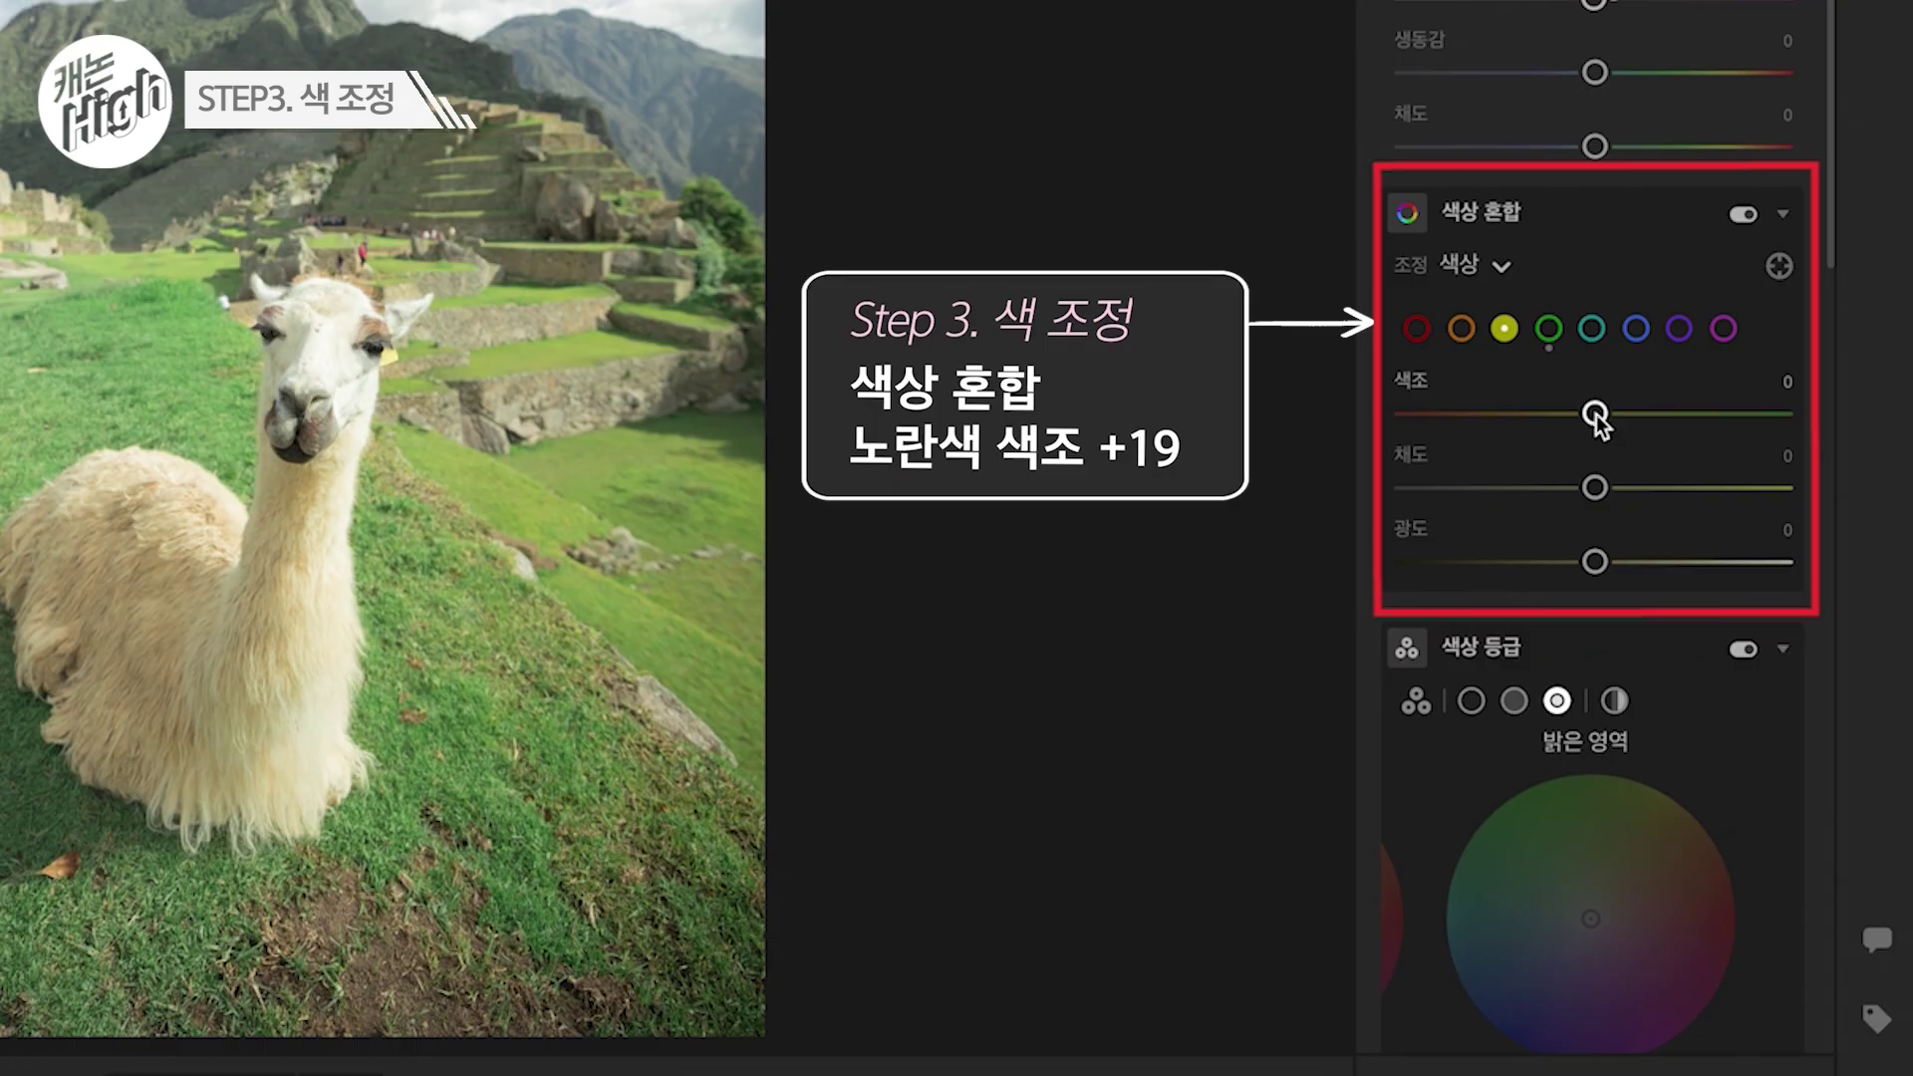
{"action": "left_click_drag", "start_coordinate": [1595, 414], "coordinate": [1599, 414]}
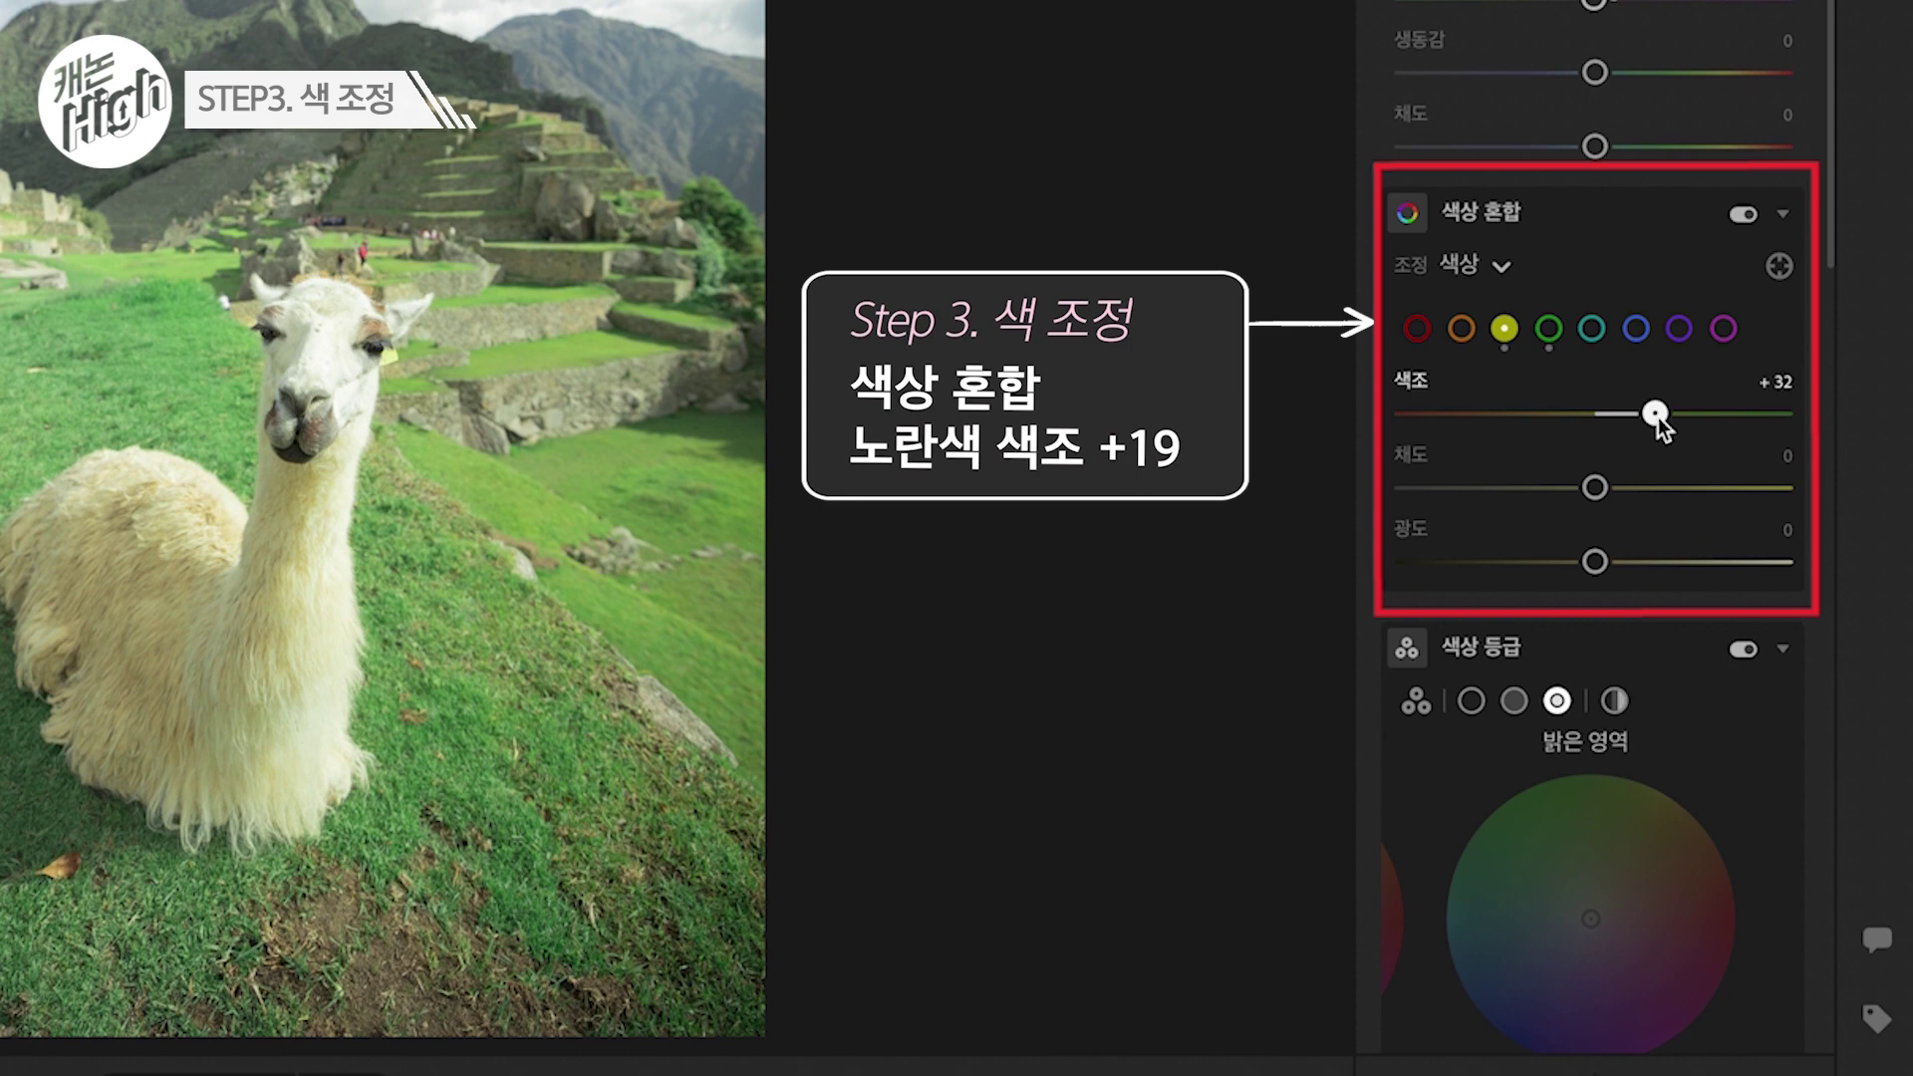
{"action": "left_click_drag", "start_coordinate": [1656, 417], "coordinate": [1631, 416]}
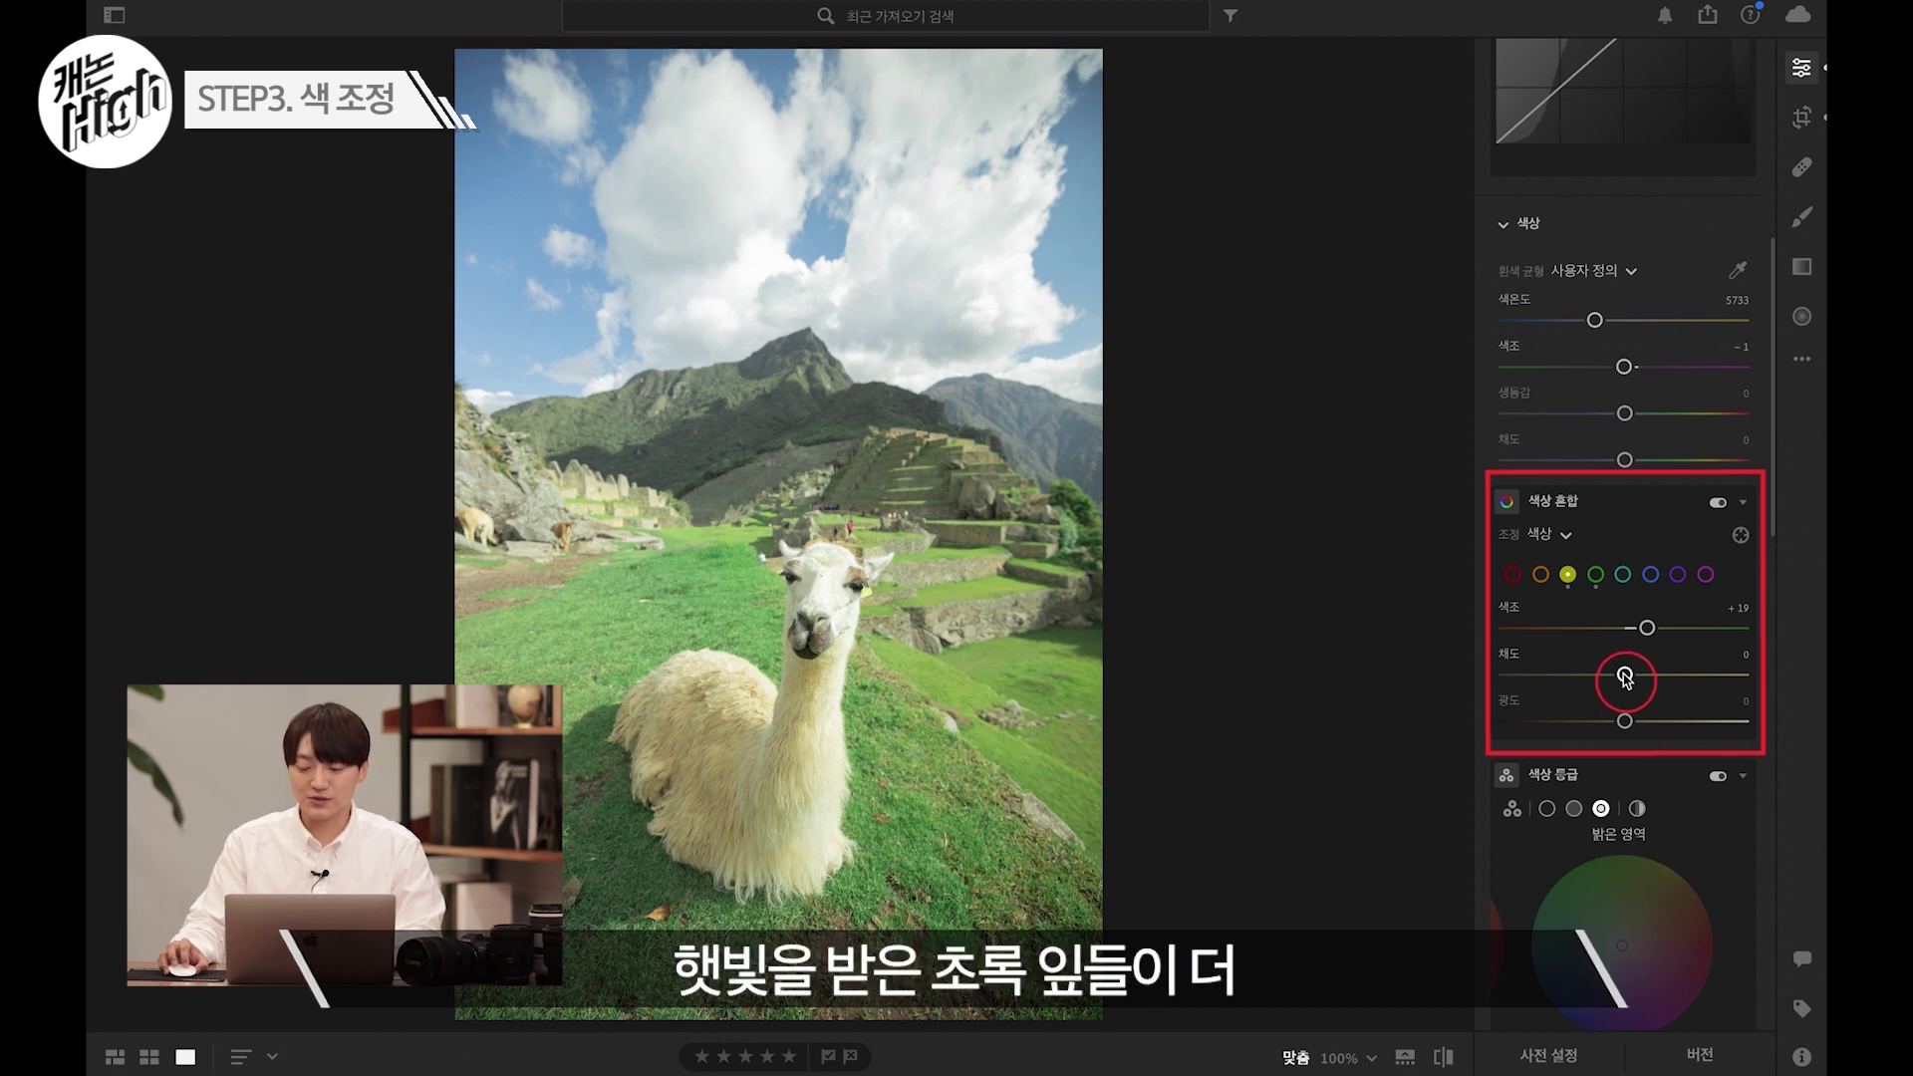
{"action": "mouse_move", "coordinate": [1625, 678]}
{"action": "left_mouse_down"}
{"action": "mouse_move", "coordinate": [1666, 678]}
{"action": "mouse_move", "coordinate": [1650, 677]}
{"action": "left_mouse_up"}
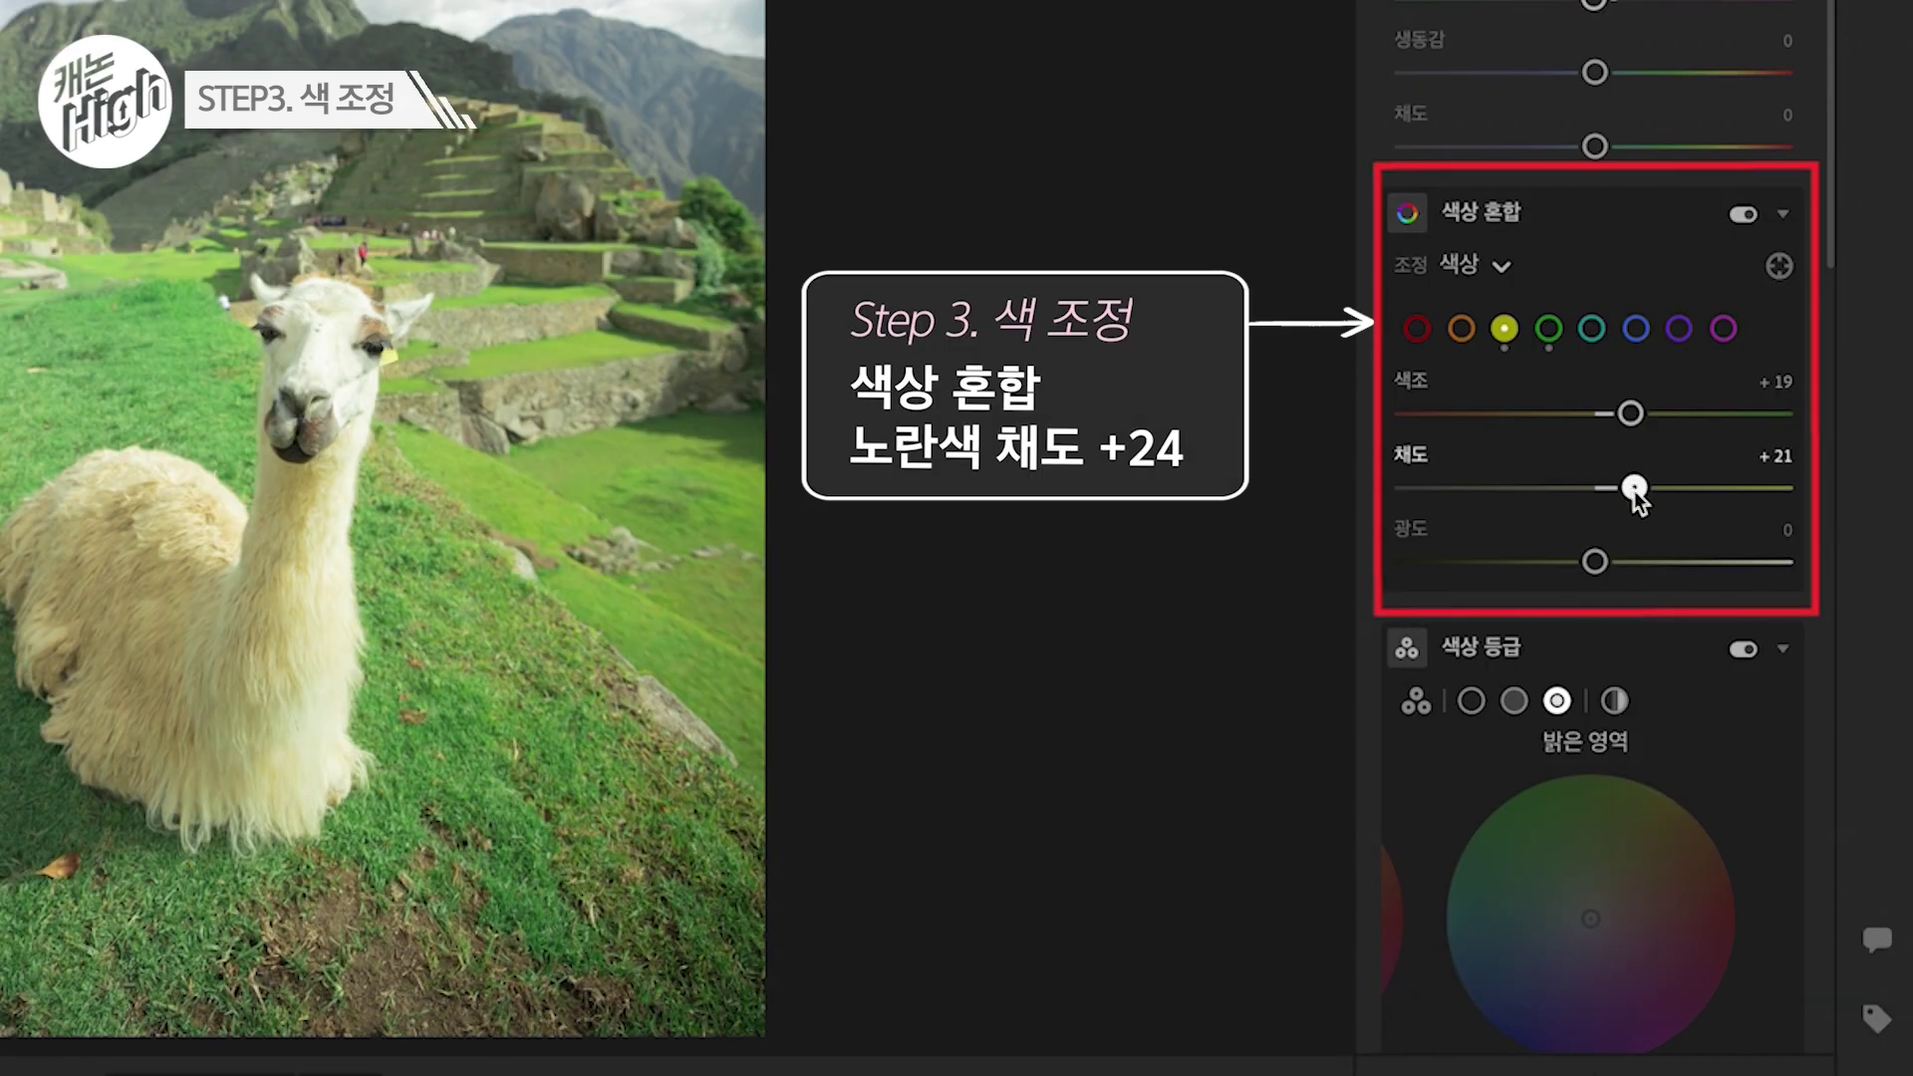
{"action": "left_click_drag", "start_coordinate": [1633, 490], "coordinate": [1638, 488]}
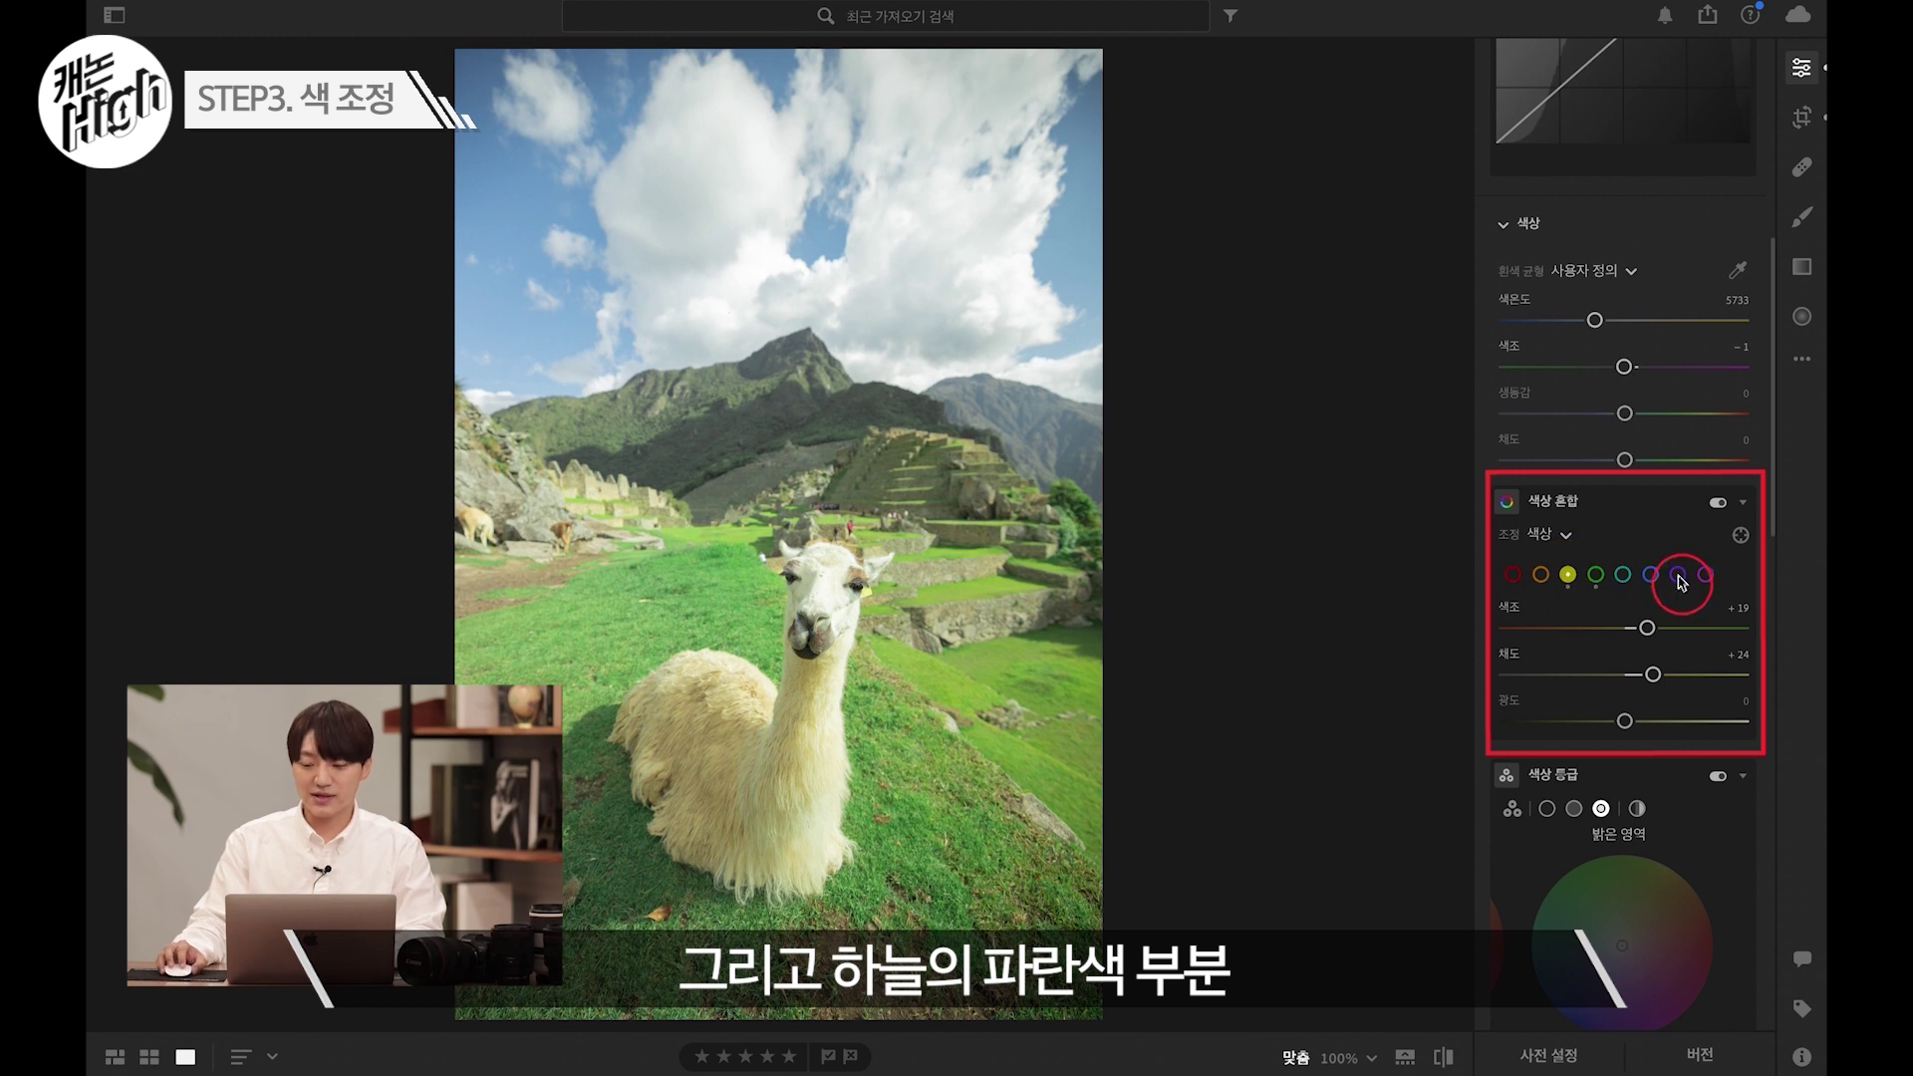
- In the color mixer, set the blue hue to -11, saturation to +7 and luminance to +42
{"action": "left_click", "coordinate": [1649, 575]}
{"action": "left_click_drag", "start_coordinate": [1623, 630], "coordinate": [1611, 629]}
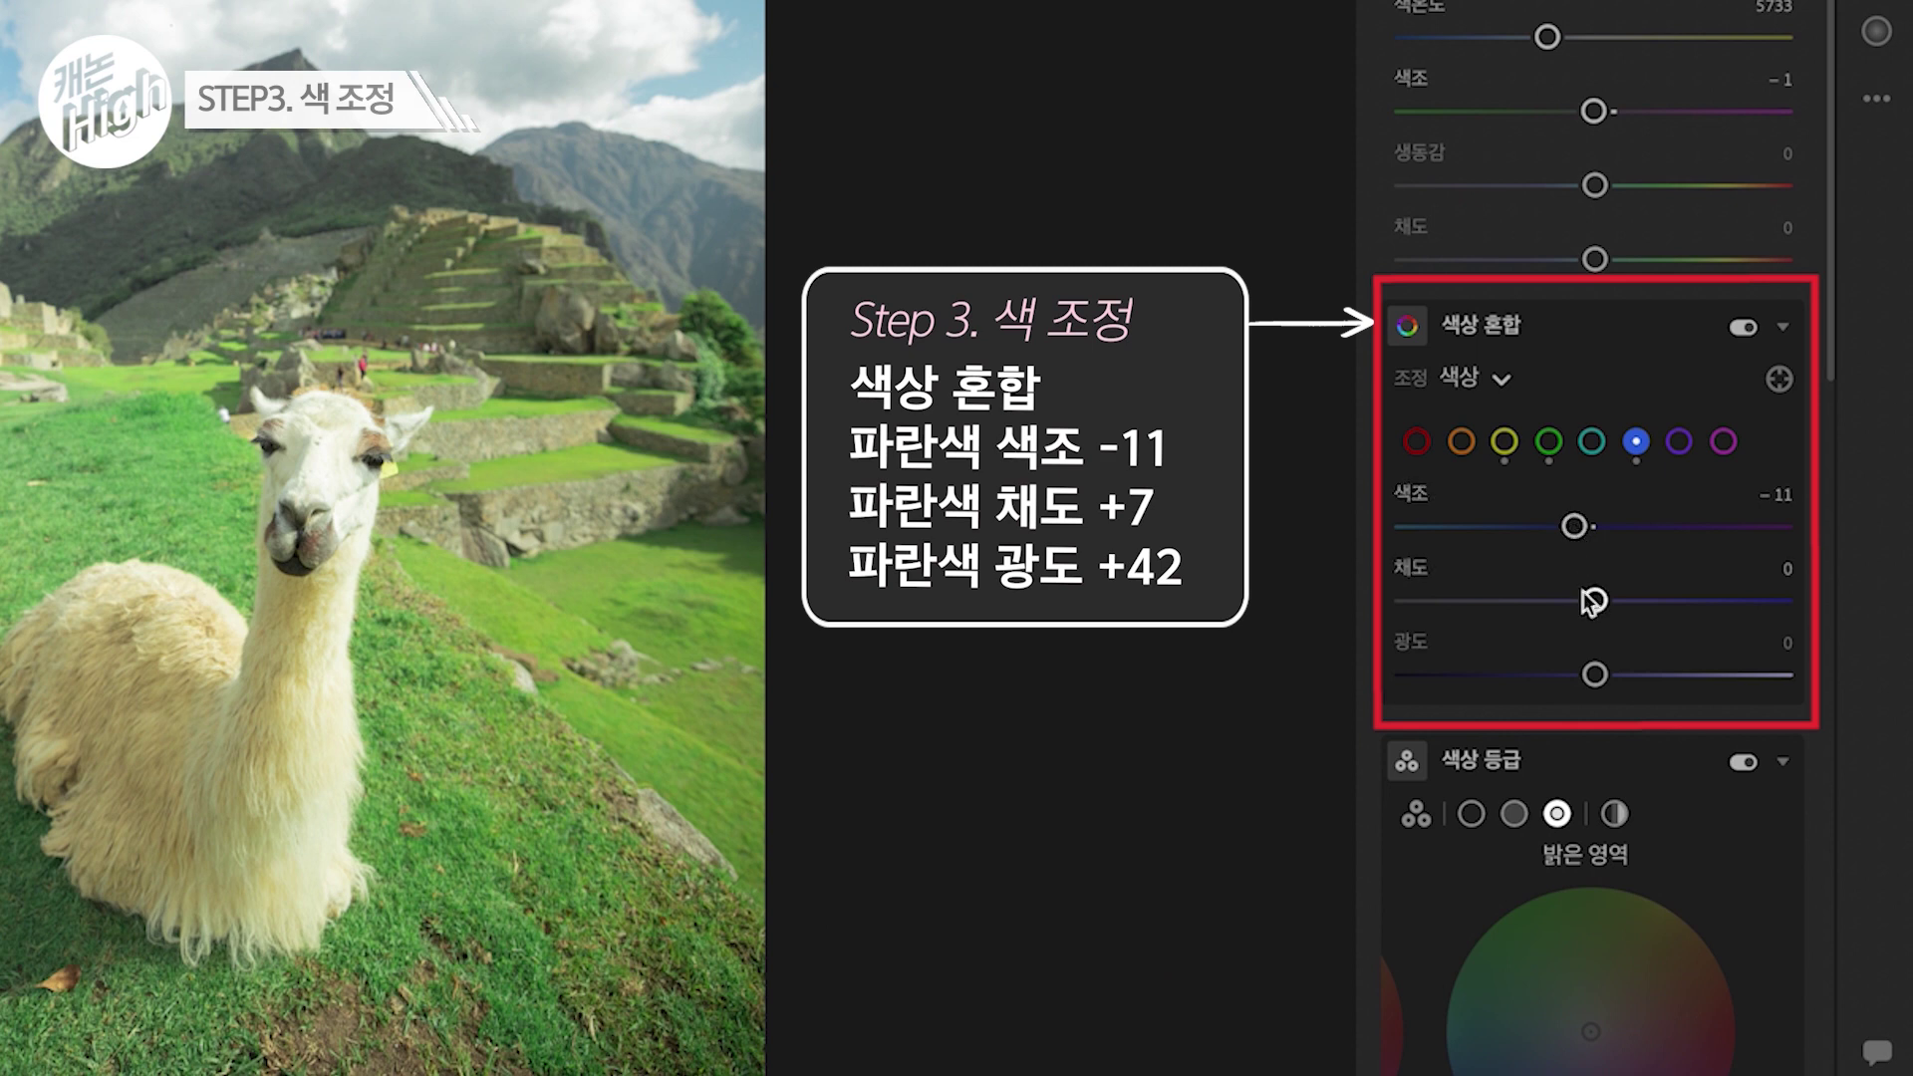
{"action": "left_click_drag", "start_coordinate": [1595, 601], "coordinate": [1610, 602]}
{"action": "left_click_drag", "start_coordinate": [1595, 677], "coordinate": [1678, 685]}
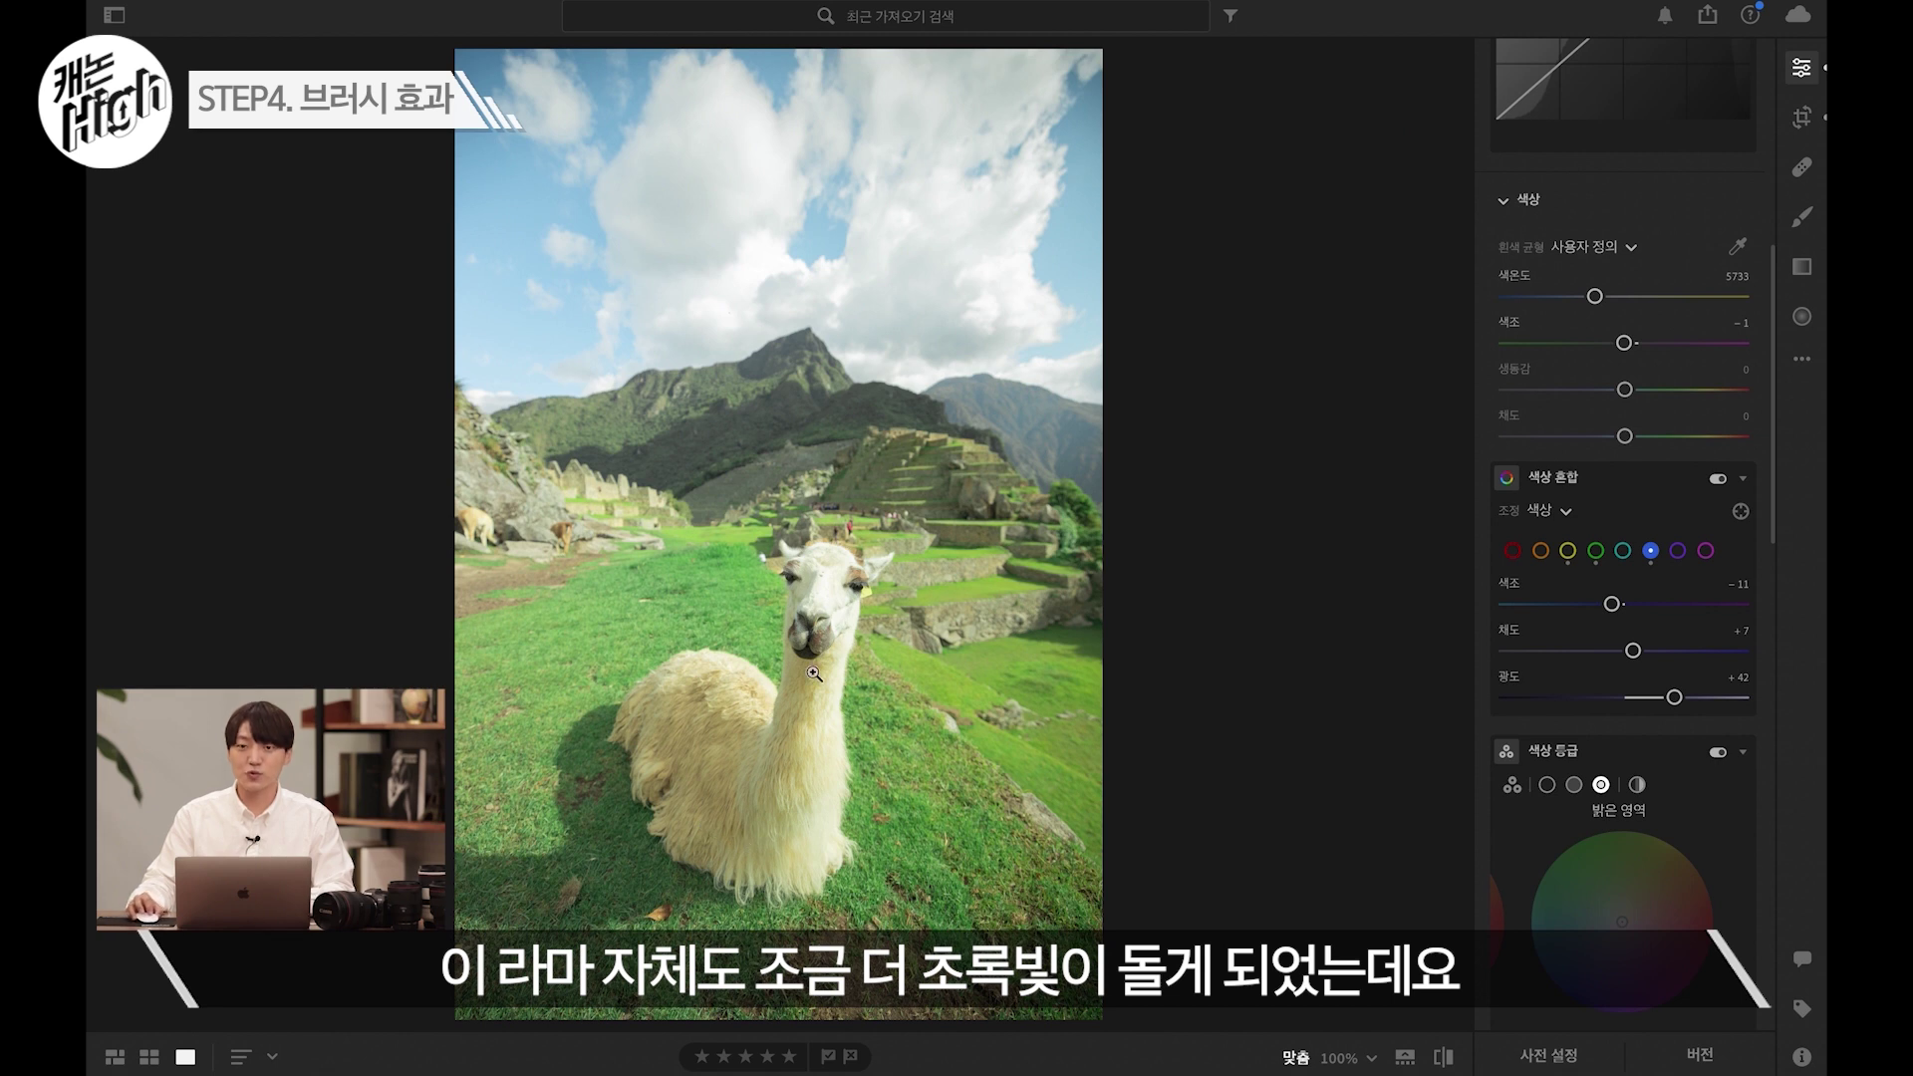
- Paint a brush mask over the llama's face, neck and body with a brush size of 9.6
{"action": "key", "text": "b"}
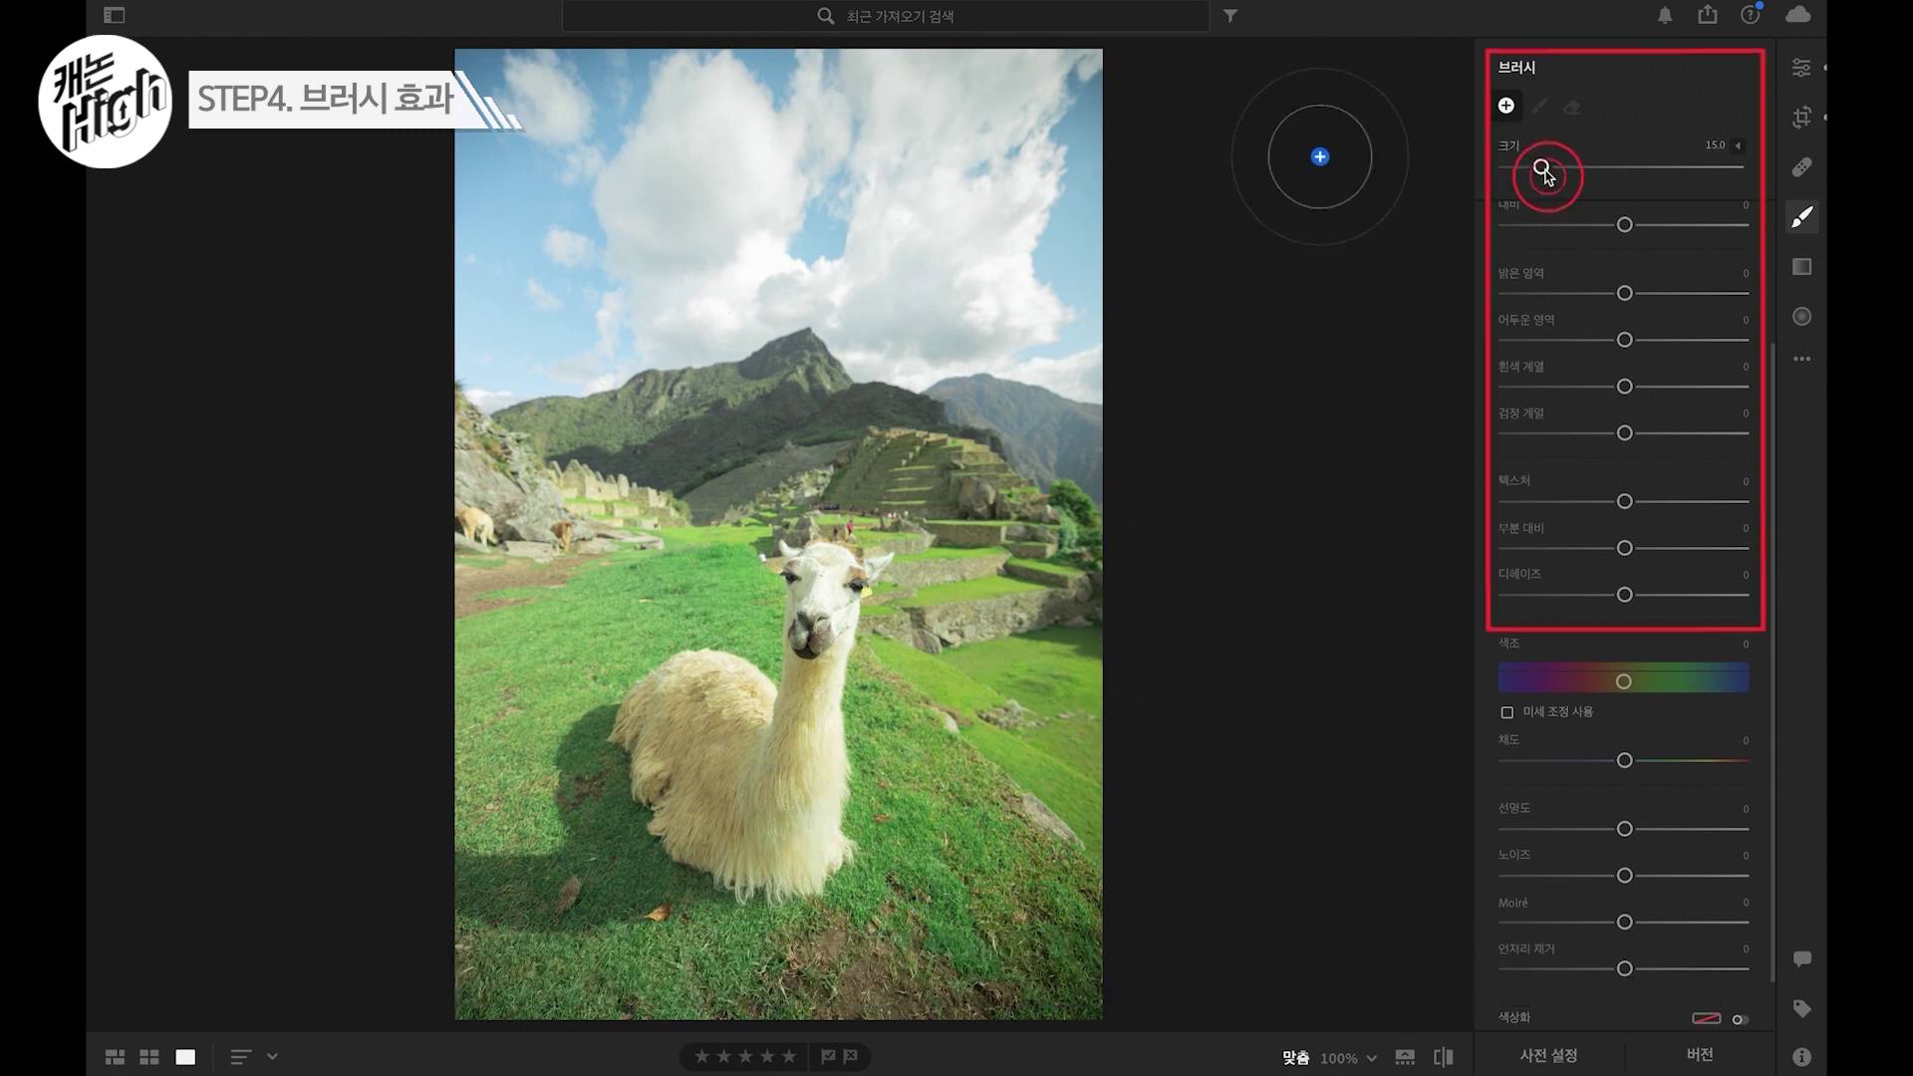
{"action": "left_click_drag", "start_coordinate": [1545, 173], "coordinate": [1533, 174]}
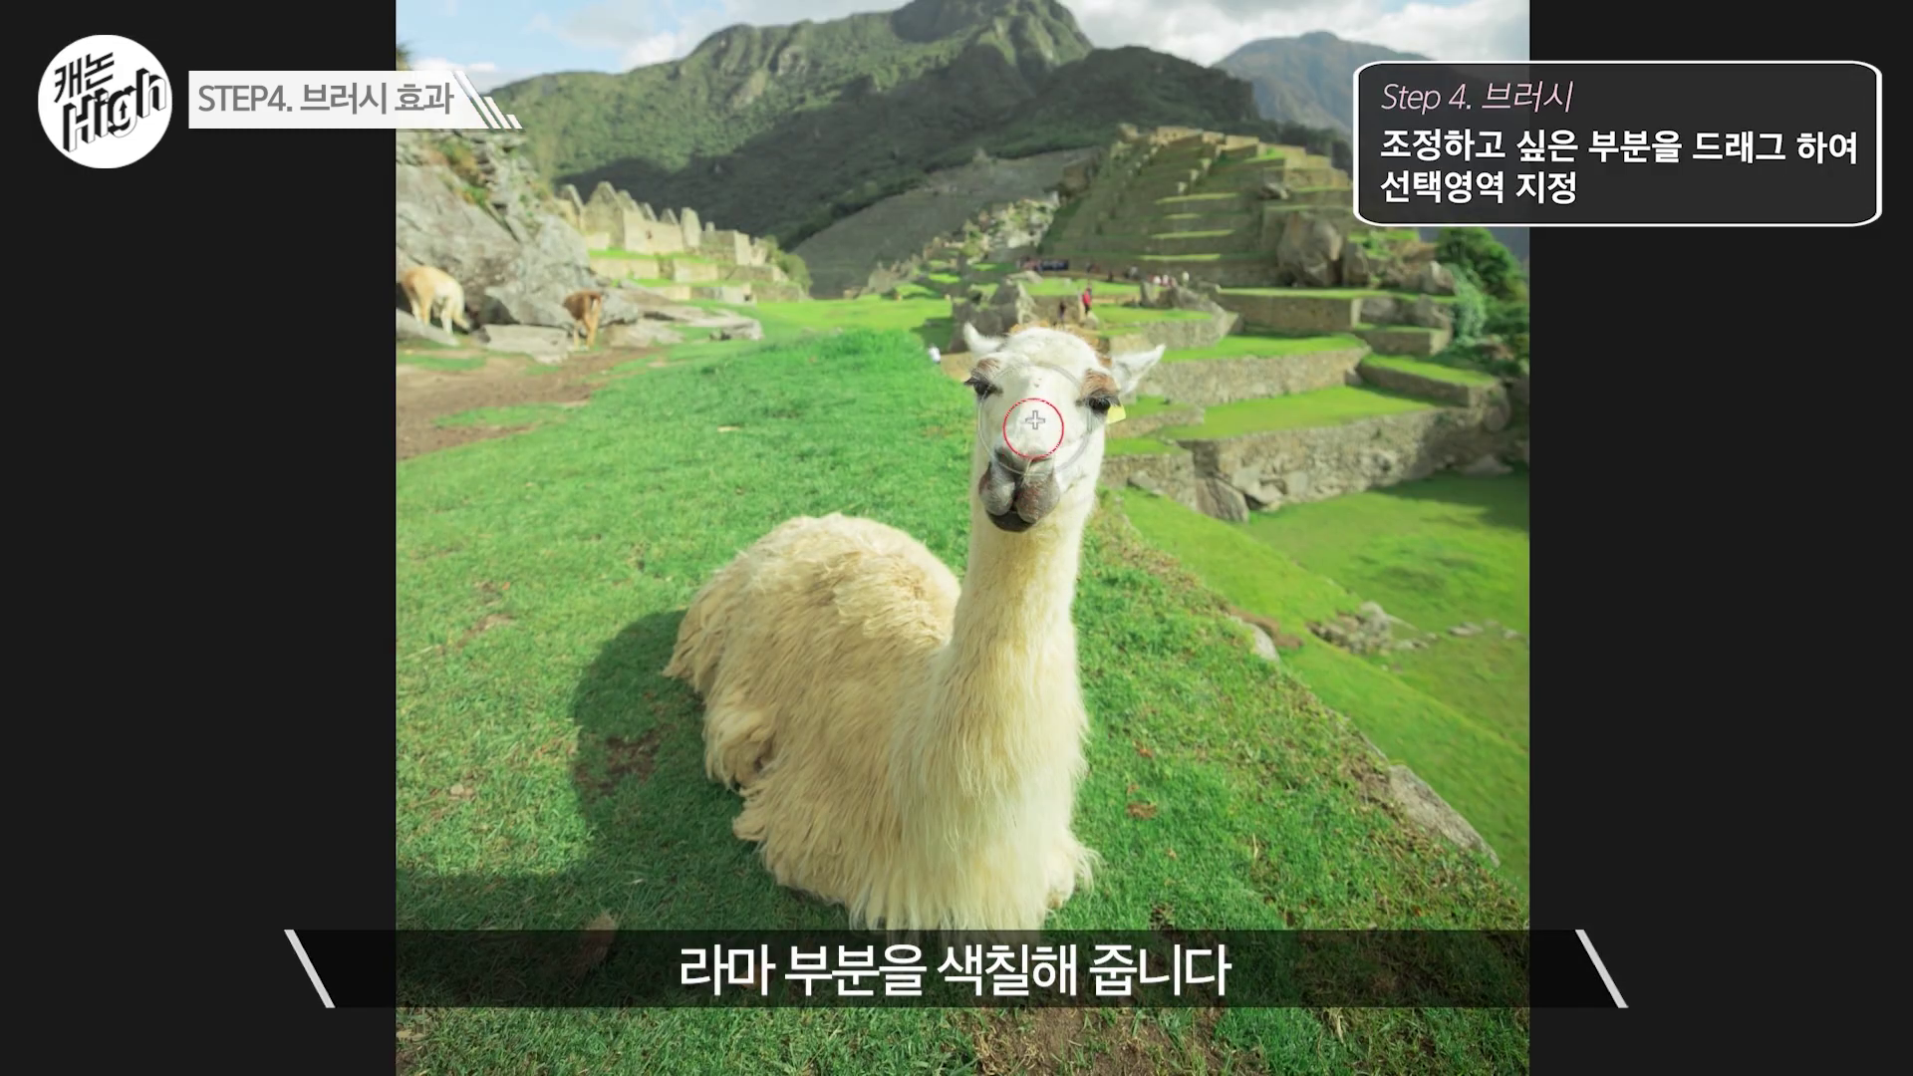
{"action": "mouse_move", "coordinate": [1034, 420]}
{"action": "left_mouse_down"}
{"action": "mouse_move", "coordinate": [1030, 392]}
{"action": "mouse_move", "coordinate": [1046, 563]}
{"action": "mouse_move", "coordinate": [973, 844]}
{"action": "mouse_move", "coordinate": [947, 661]}
{"action": "mouse_move", "coordinate": [802, 598]}
{"action": "mouse_move", "coordinate": [717, 742]}
{"action": "mouse_move", "coordinate": [984, 747]}
{"action": "mouse_move", "coordinate": [854, 760]}
{"action": "mouse_move", "coordinate": [837, 577]}
{"action": "mouse_move", "coordinate": [737, 723]}
{"action": "mouse_move", "coordinate": [961, 848]}
{"action": "mouse_move", "coordinate": [1025, 726]}
{"action": "mouse_move", "coordinate": [1018, 621]}
{"action": "left_mouse_up"}
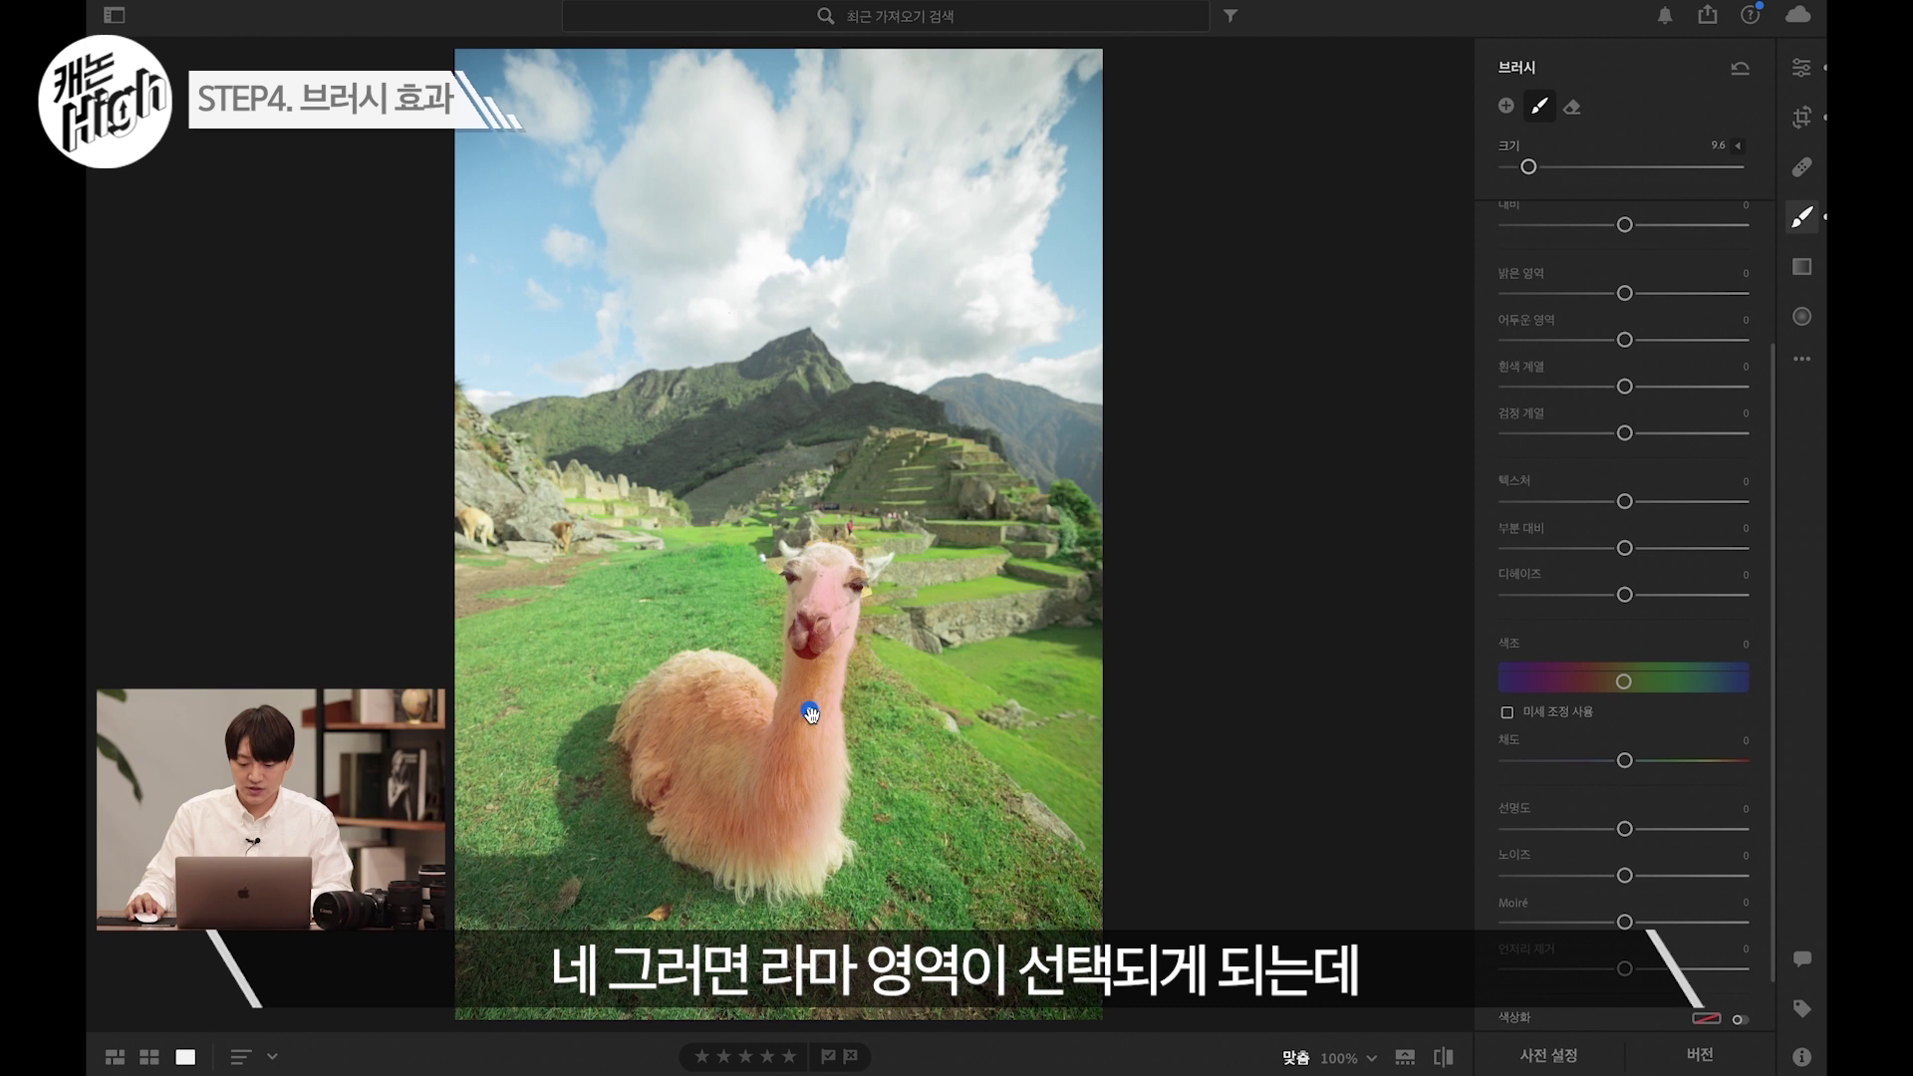
- Set the llama brush mask's color temperature to +19 and its tint to +40
{"action": "scroll", "coordinate": [1576, 570], "scroll_direction": "down", "scroll_amount": 2}
{"action": "scroll", "coordinate": [1575, 570], "scroll_direction": "up", "scroll_amount": 4}
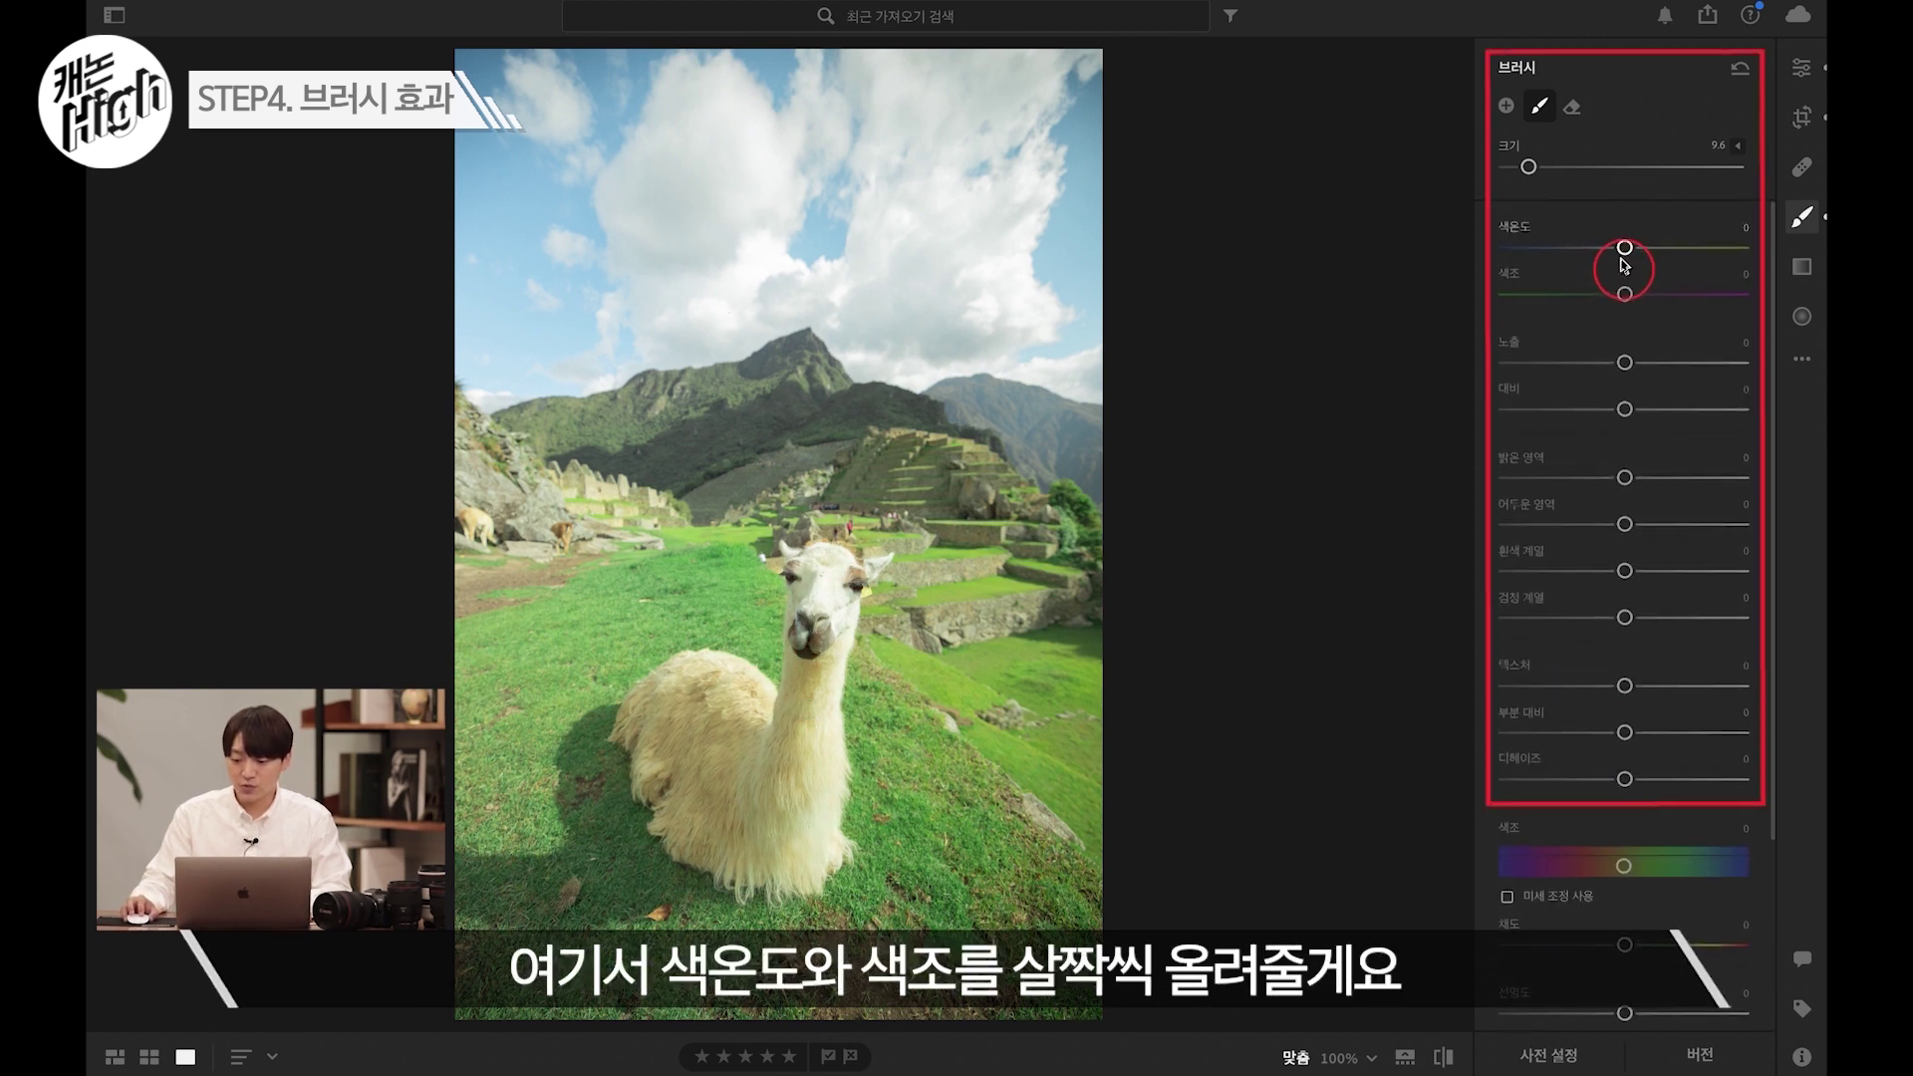
{"action": "mouse_move", "coordinate": [1624, 249]}
{"action": "left_mouse_down"}
{"action": "mouse_move", "coordinate": [1649, 297]}
{"action": "mouse_move", "coordinate": [1671, 296]}
{"action": "left_mouse_up"}
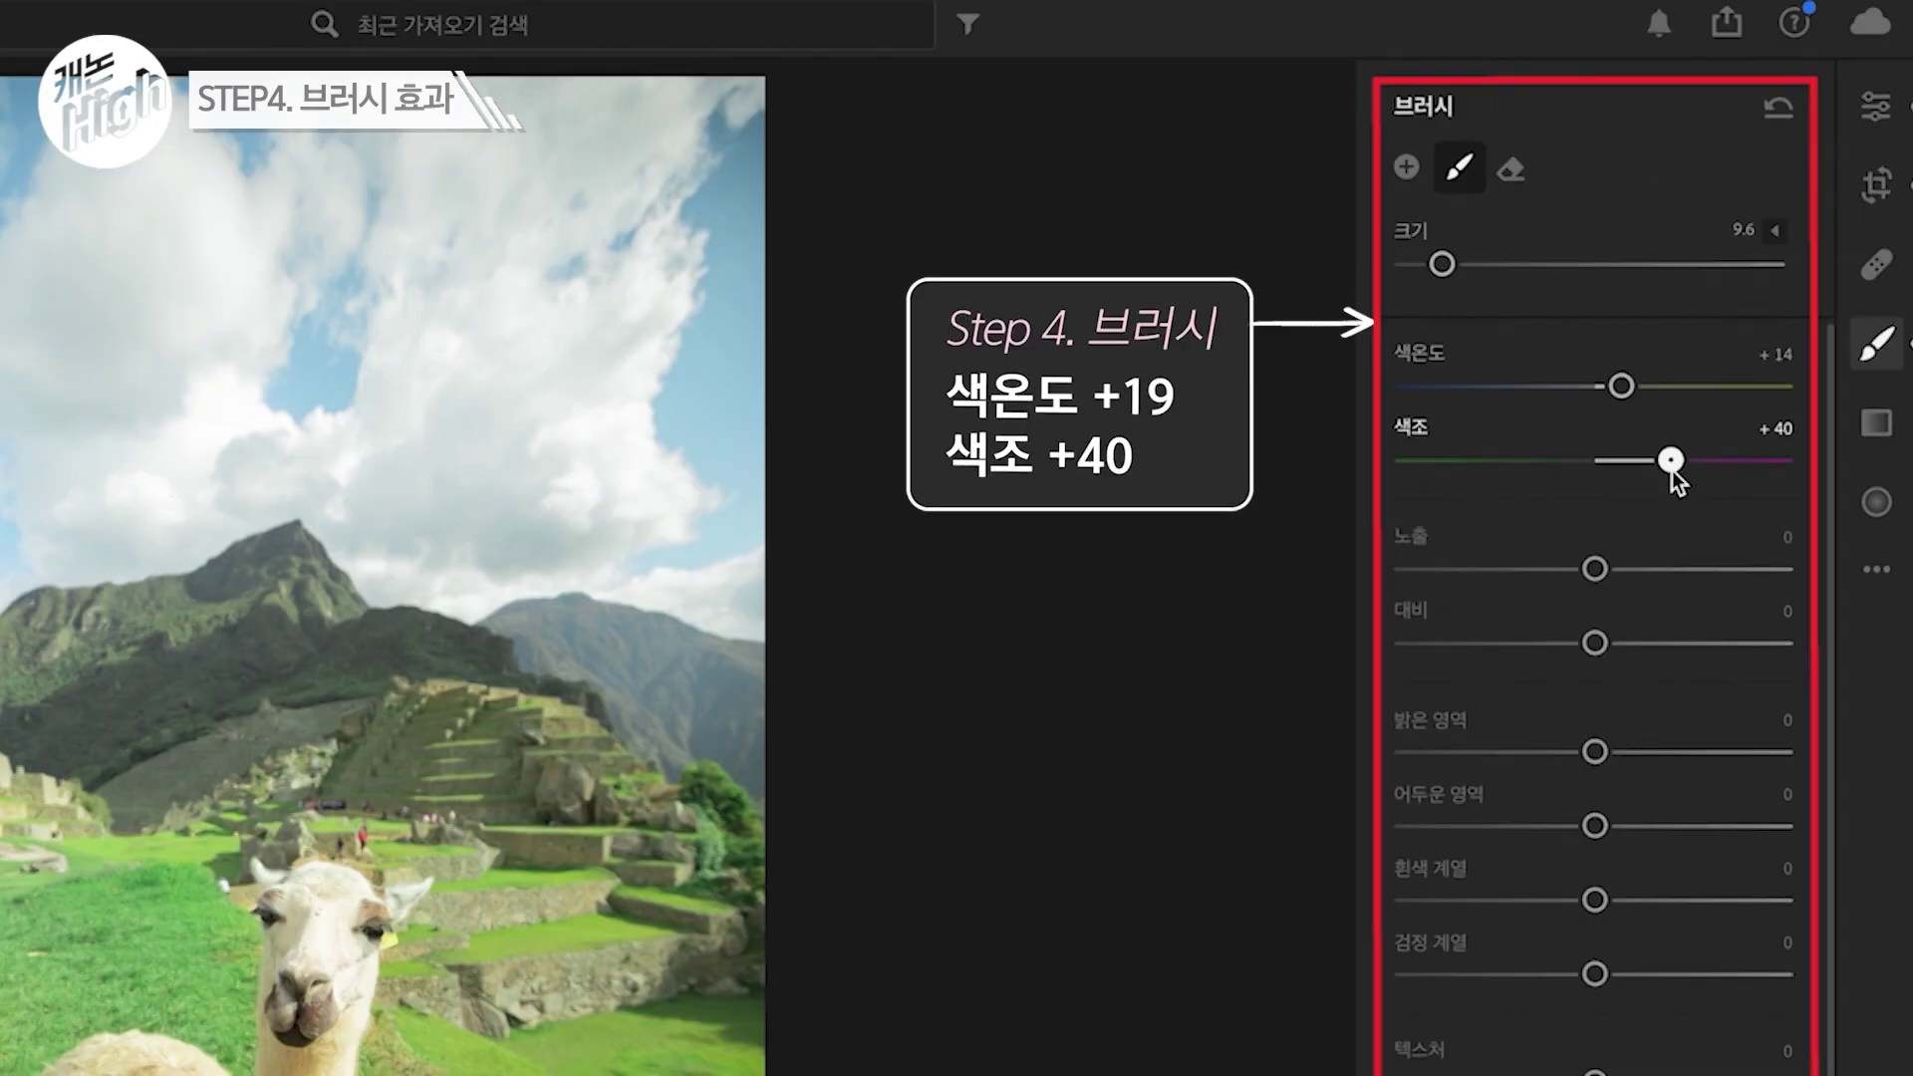
{"action": "left_click_drag", "start_coordinate": [1671, 470], "coordinate": [1671, 470]}
{"action": "left_click_drag", "start_coordinate": [1634, 391], "coordinate": [1636, 393]}
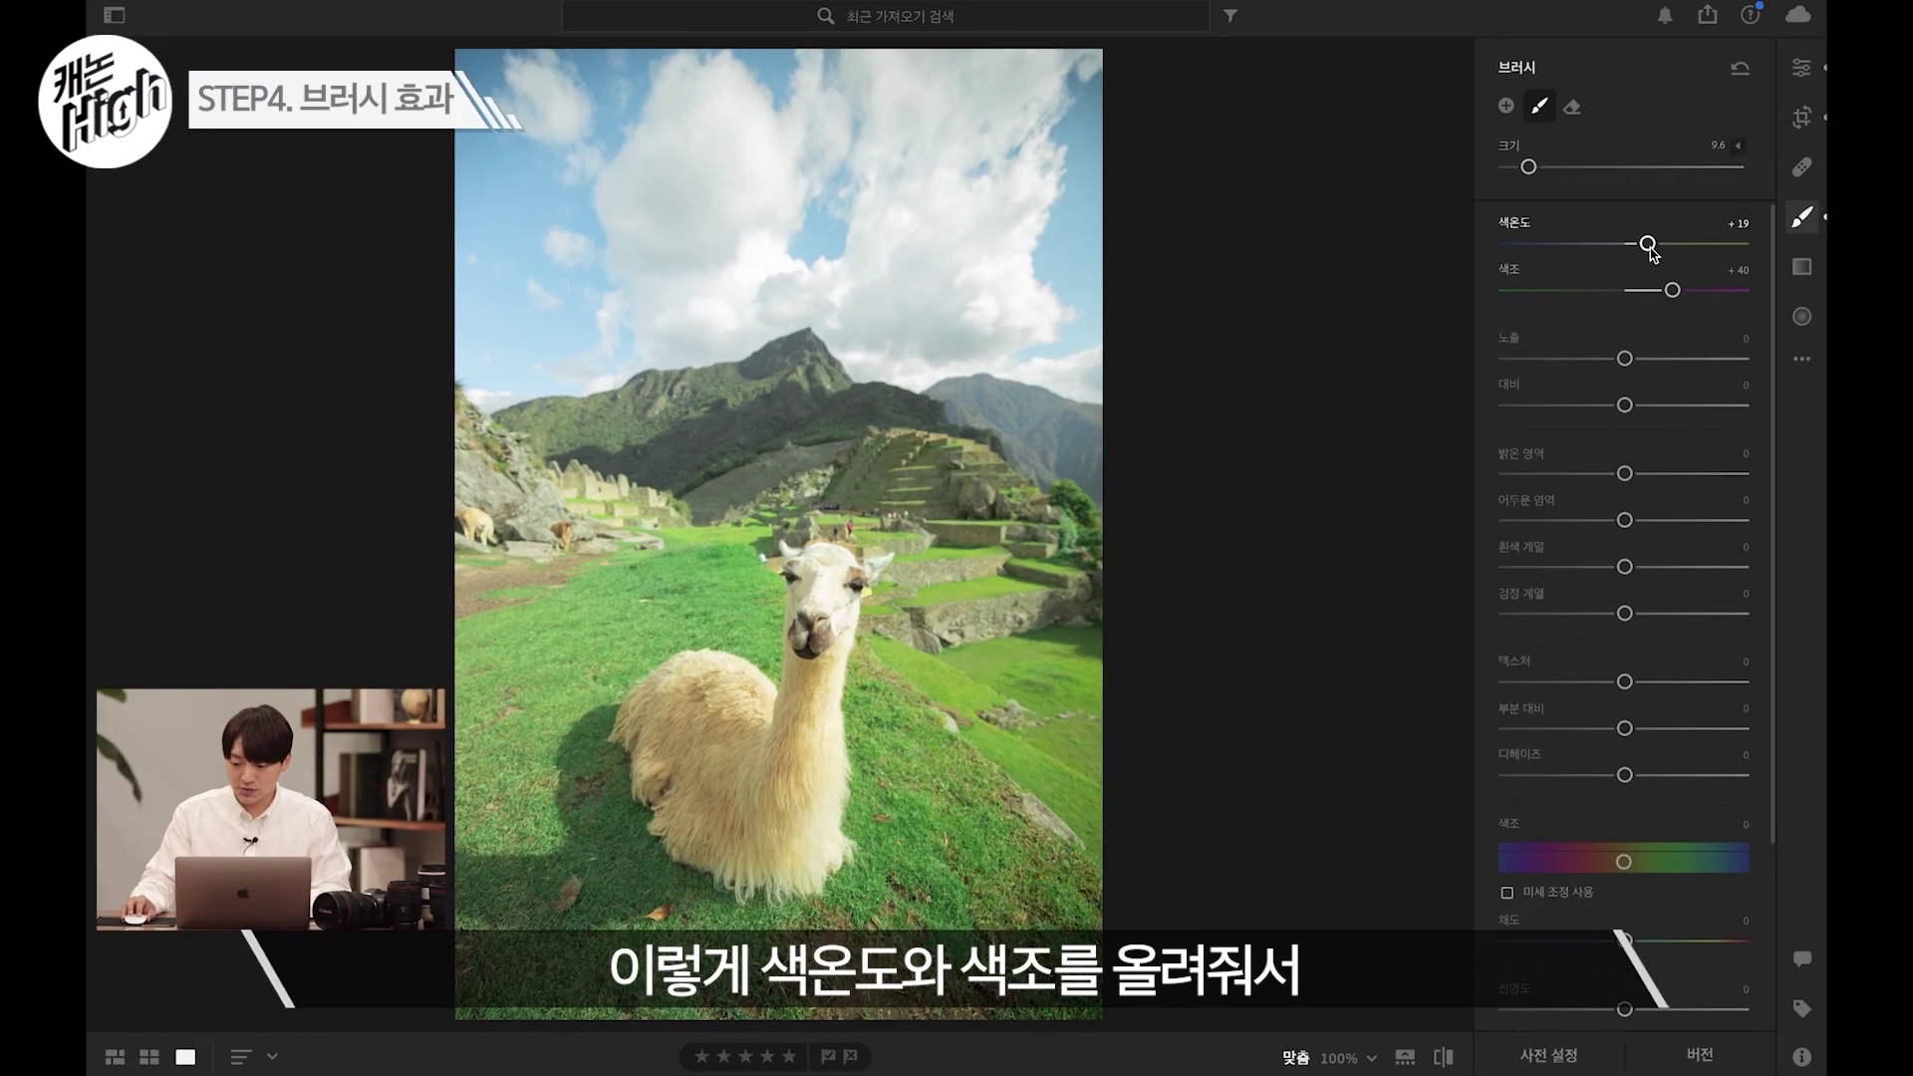
{"action": "left_click_drag", "start_coordinate": [1651, 253], "coordinate": [1651, 253]}
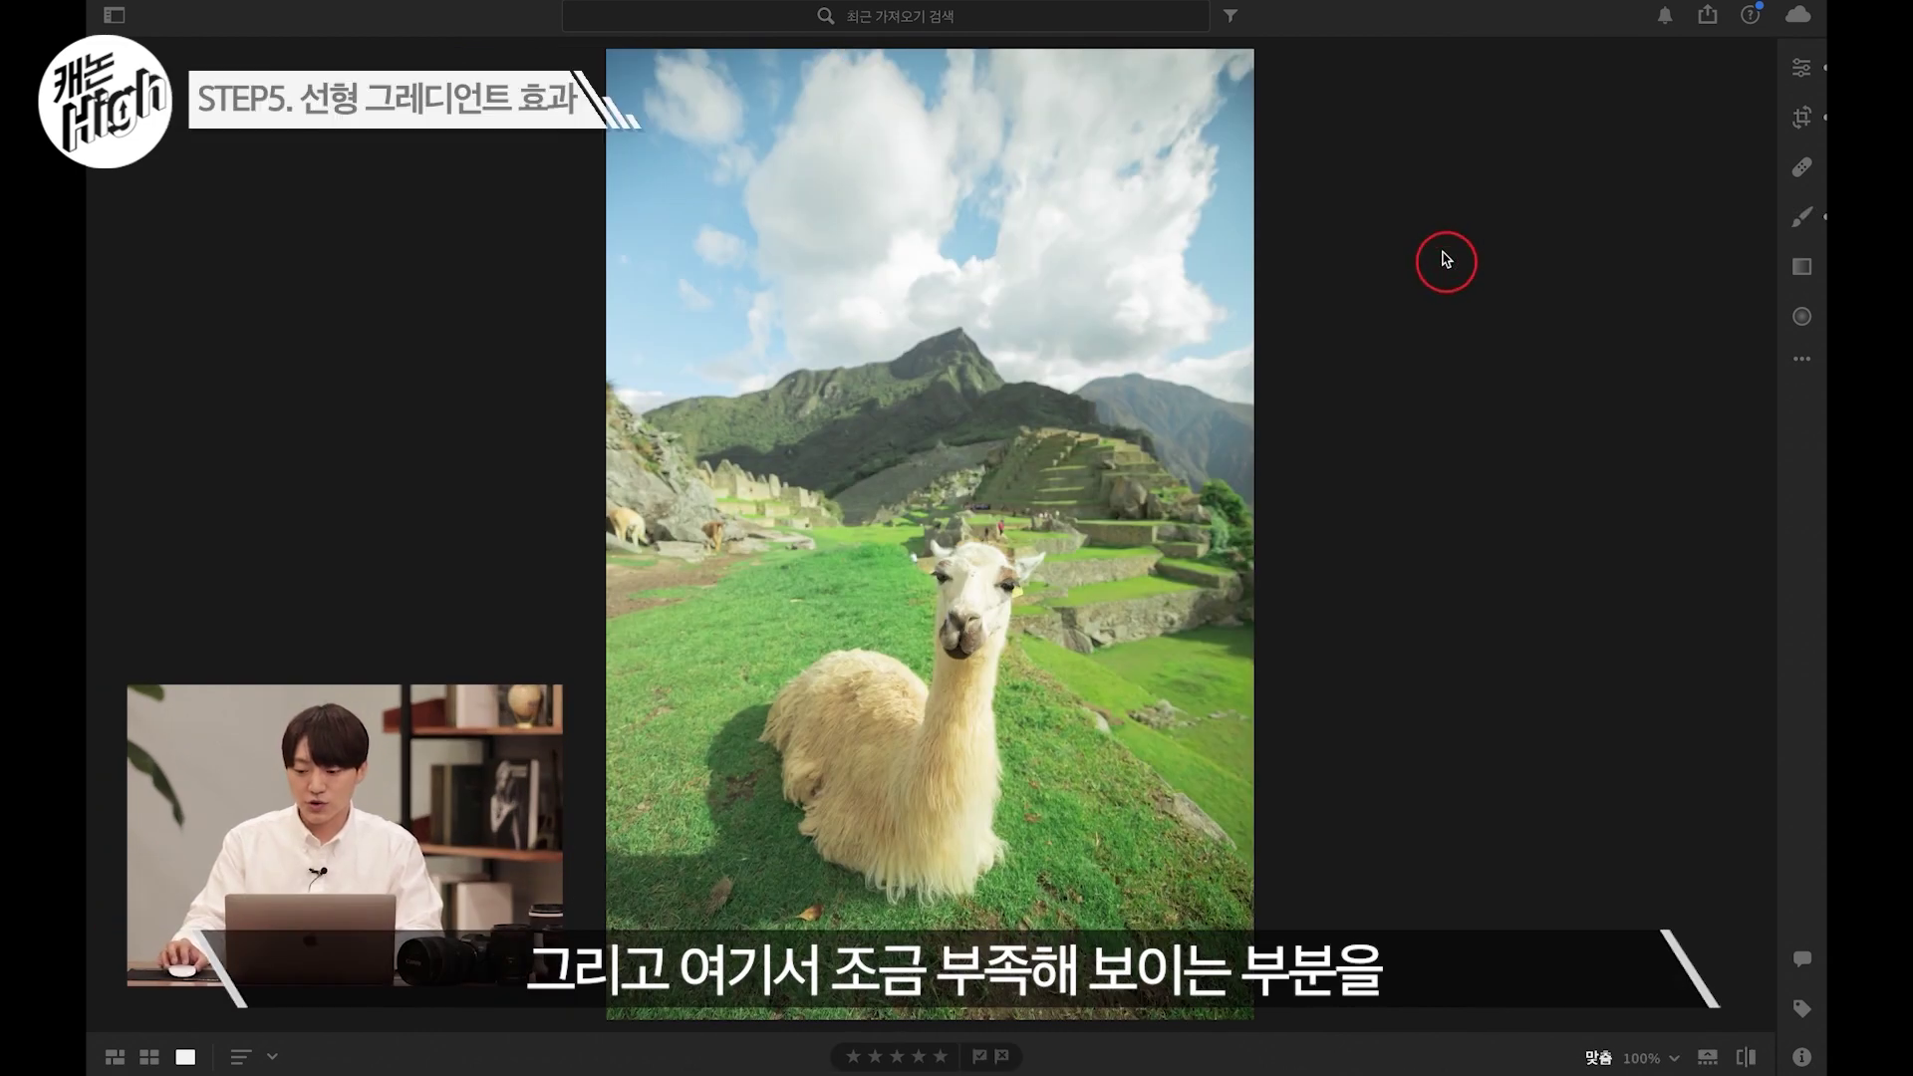
- Add a narrow, straight vertical linear gradient just outside the photo's right edge so its mask covers the whole image
{"action": "left_click", "coordinate": [1799, 269]}
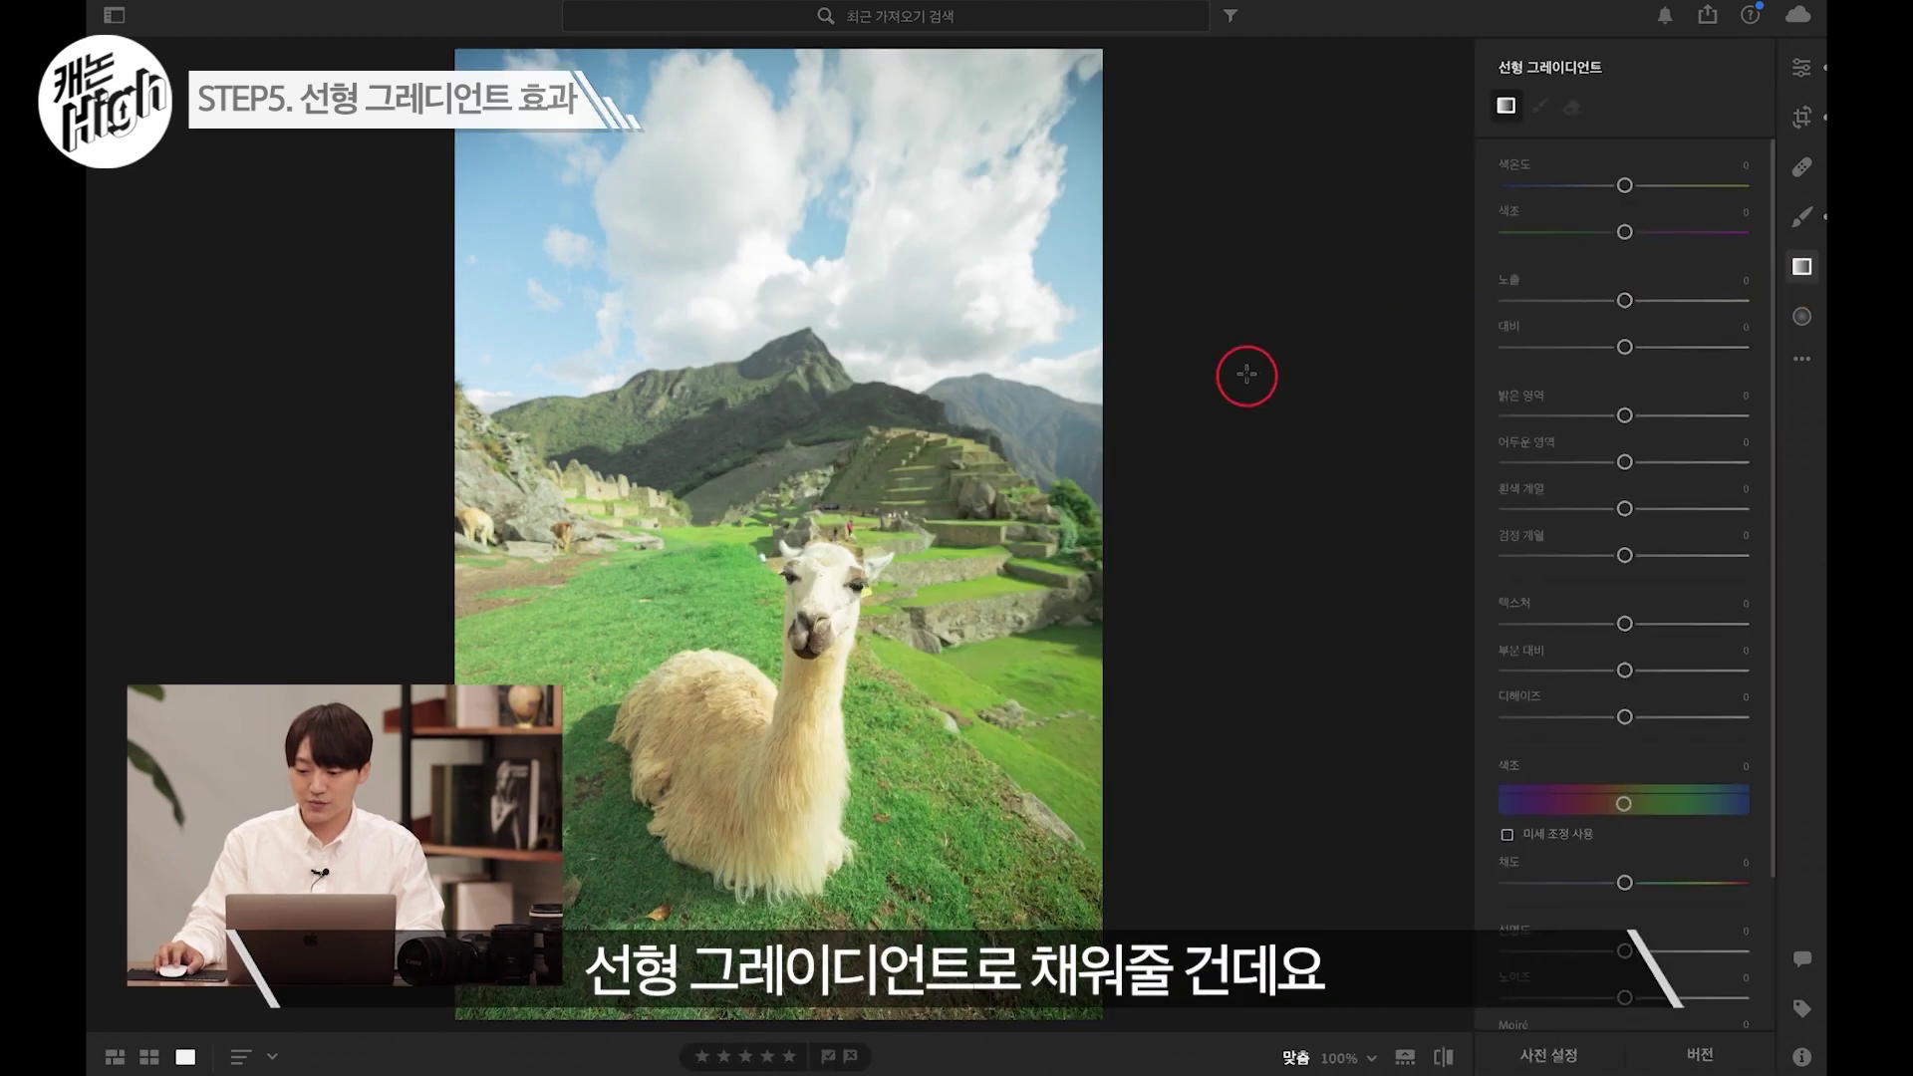
{"action": "left_click_drag", "start_coordinate": [1130, 415], "coordinate": [1146, 414]}
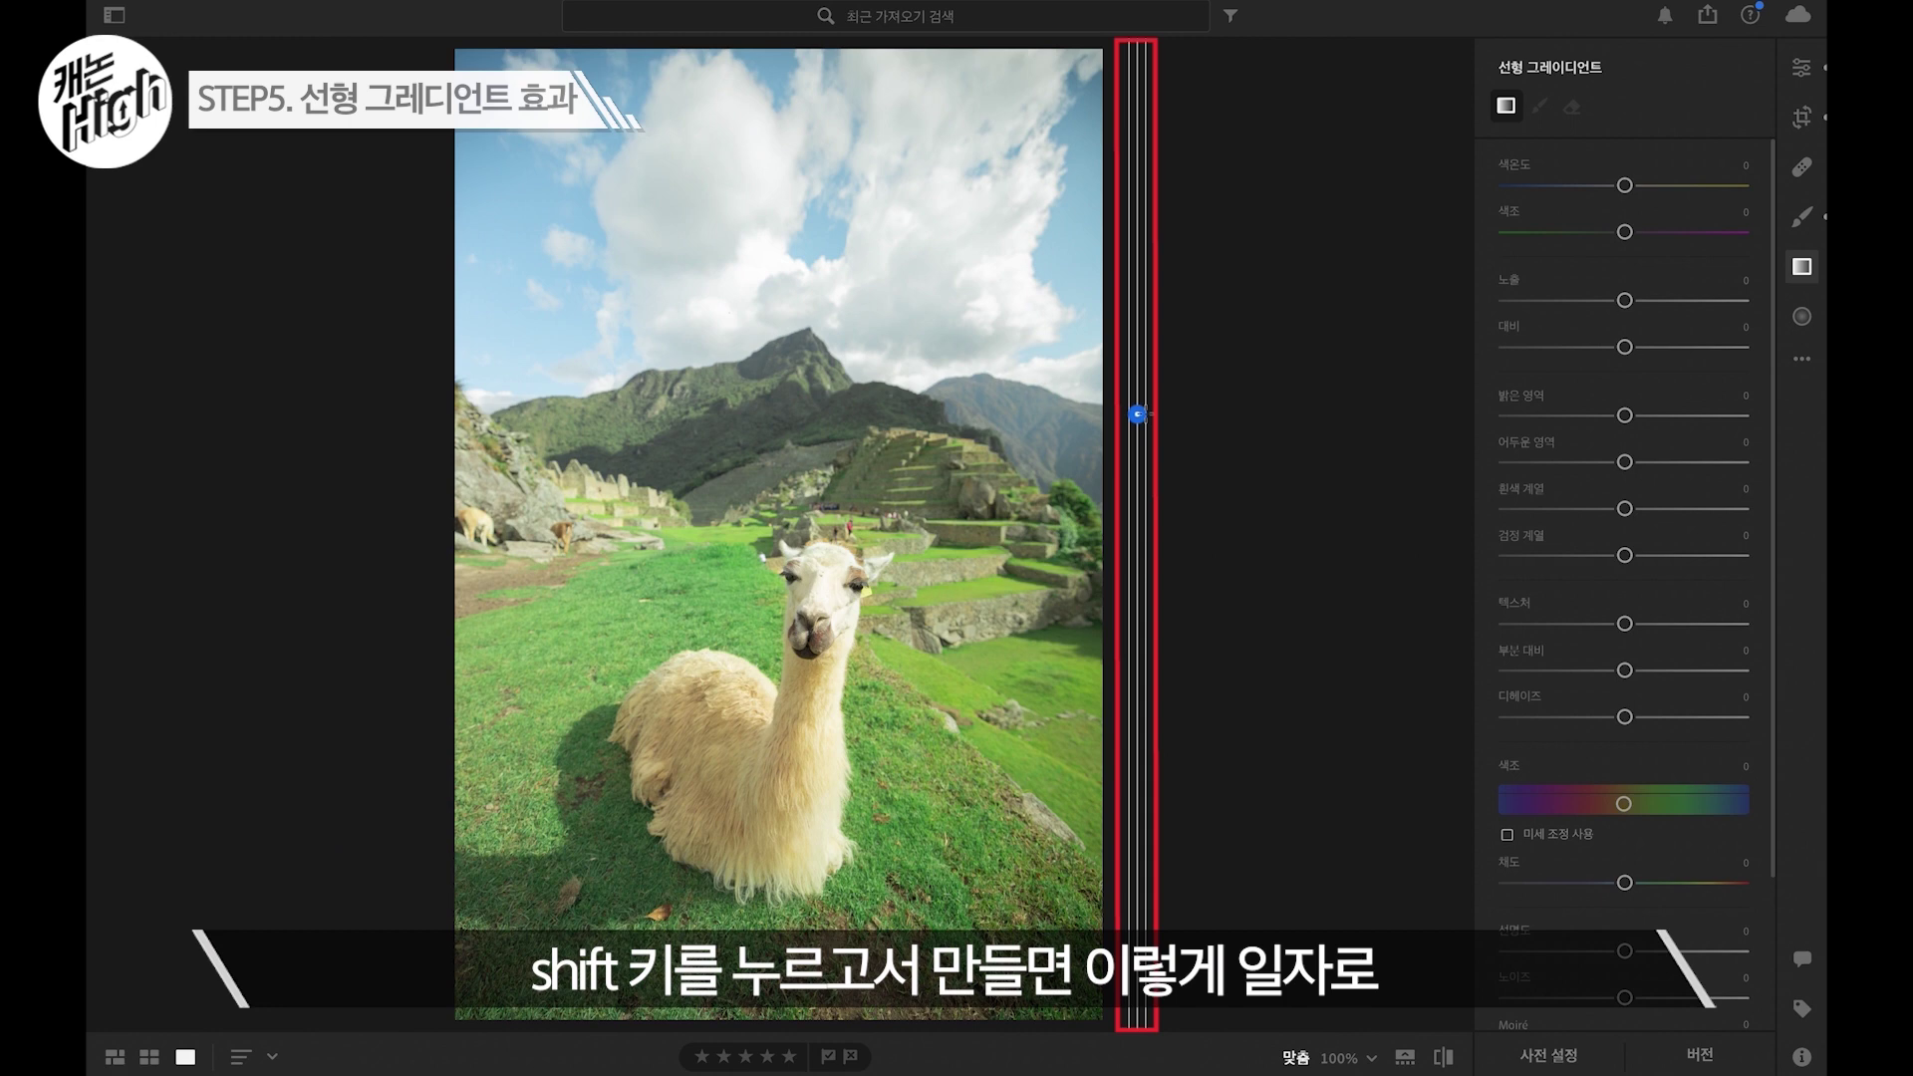
{"action": "left_click_drag", "start_coordinate": [1151, 415], "coordinate": [1153, 414]}
{"action": "left_click_drag", "start_coordinate": [1138, 414], "coordinate": [1139, 414]}
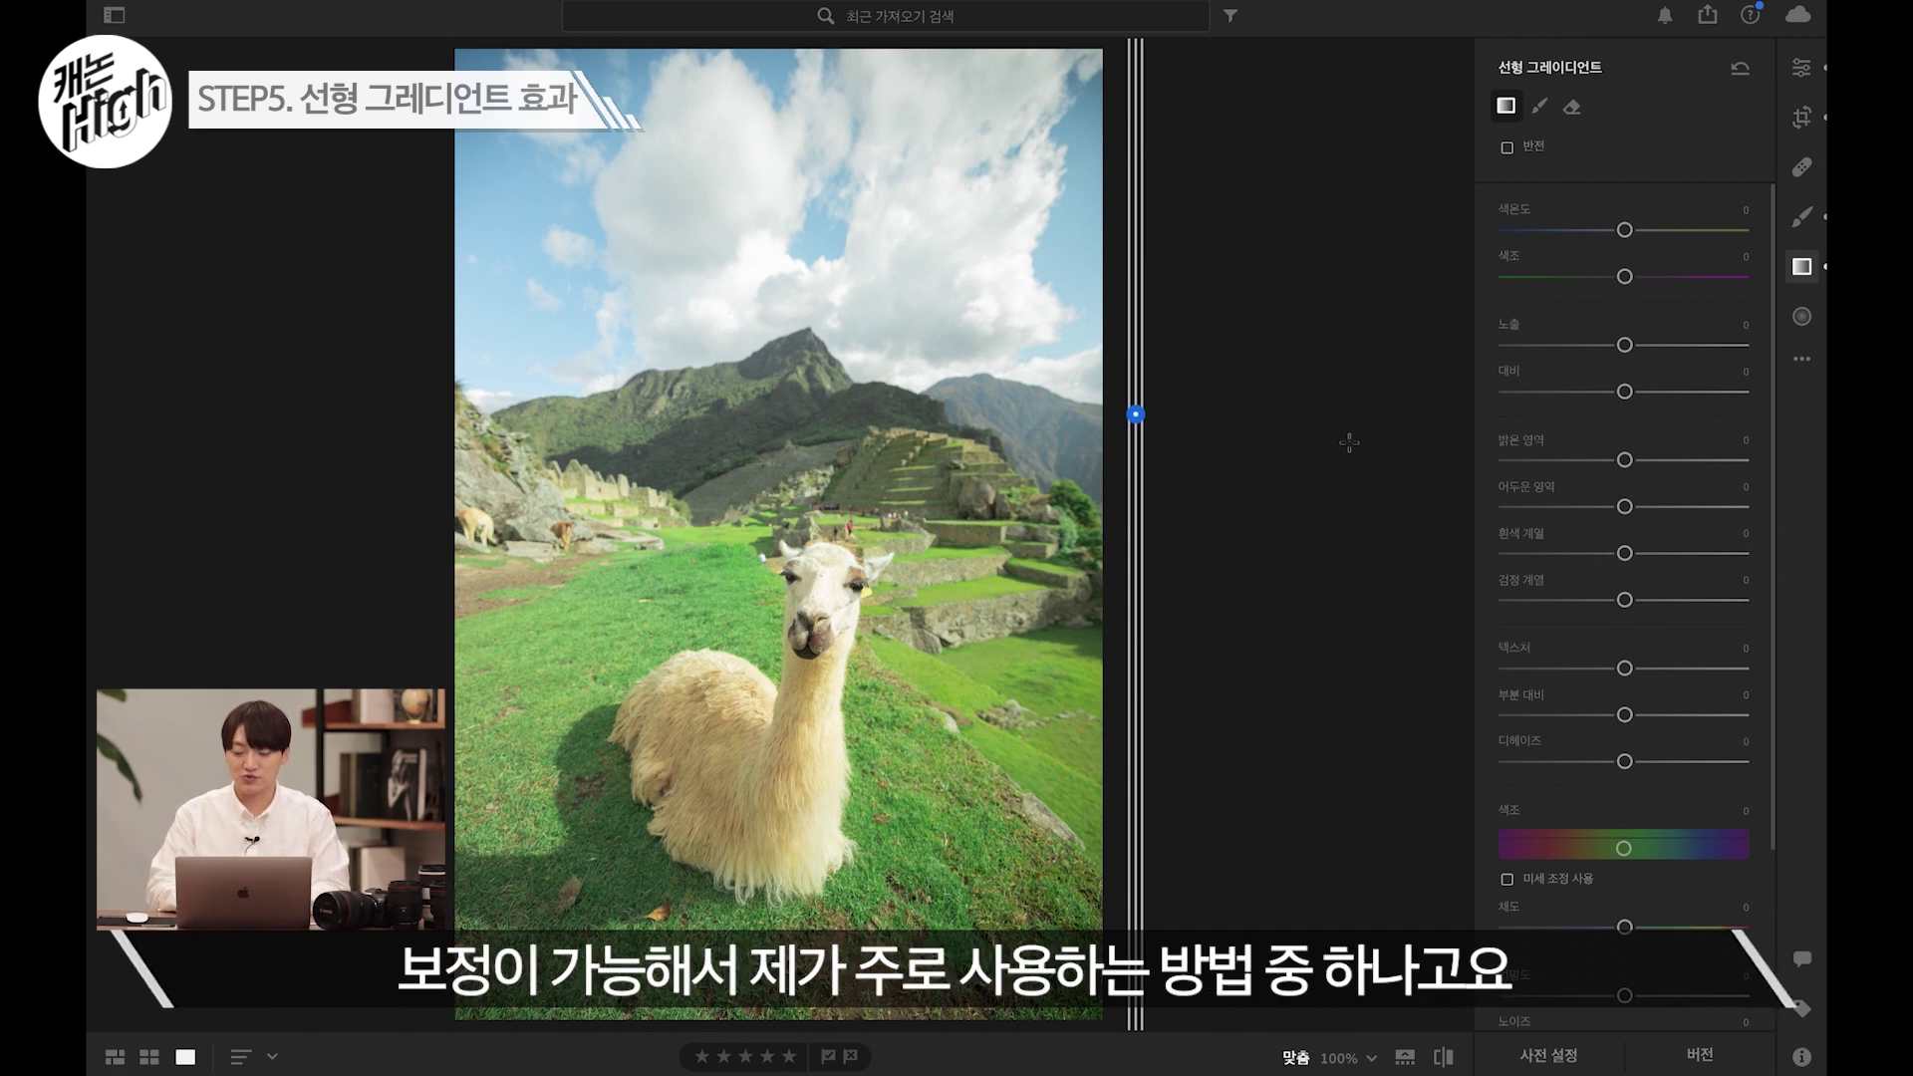
- Try shifting the overall hue within the linear gradient, and reset it to its default
{"action": "scroll", "coordinate": [1594, 449], "scroll_direction": "down", "scroll_amount": 3}
{"action": "left_click", "coordinate": [1624, 678]}
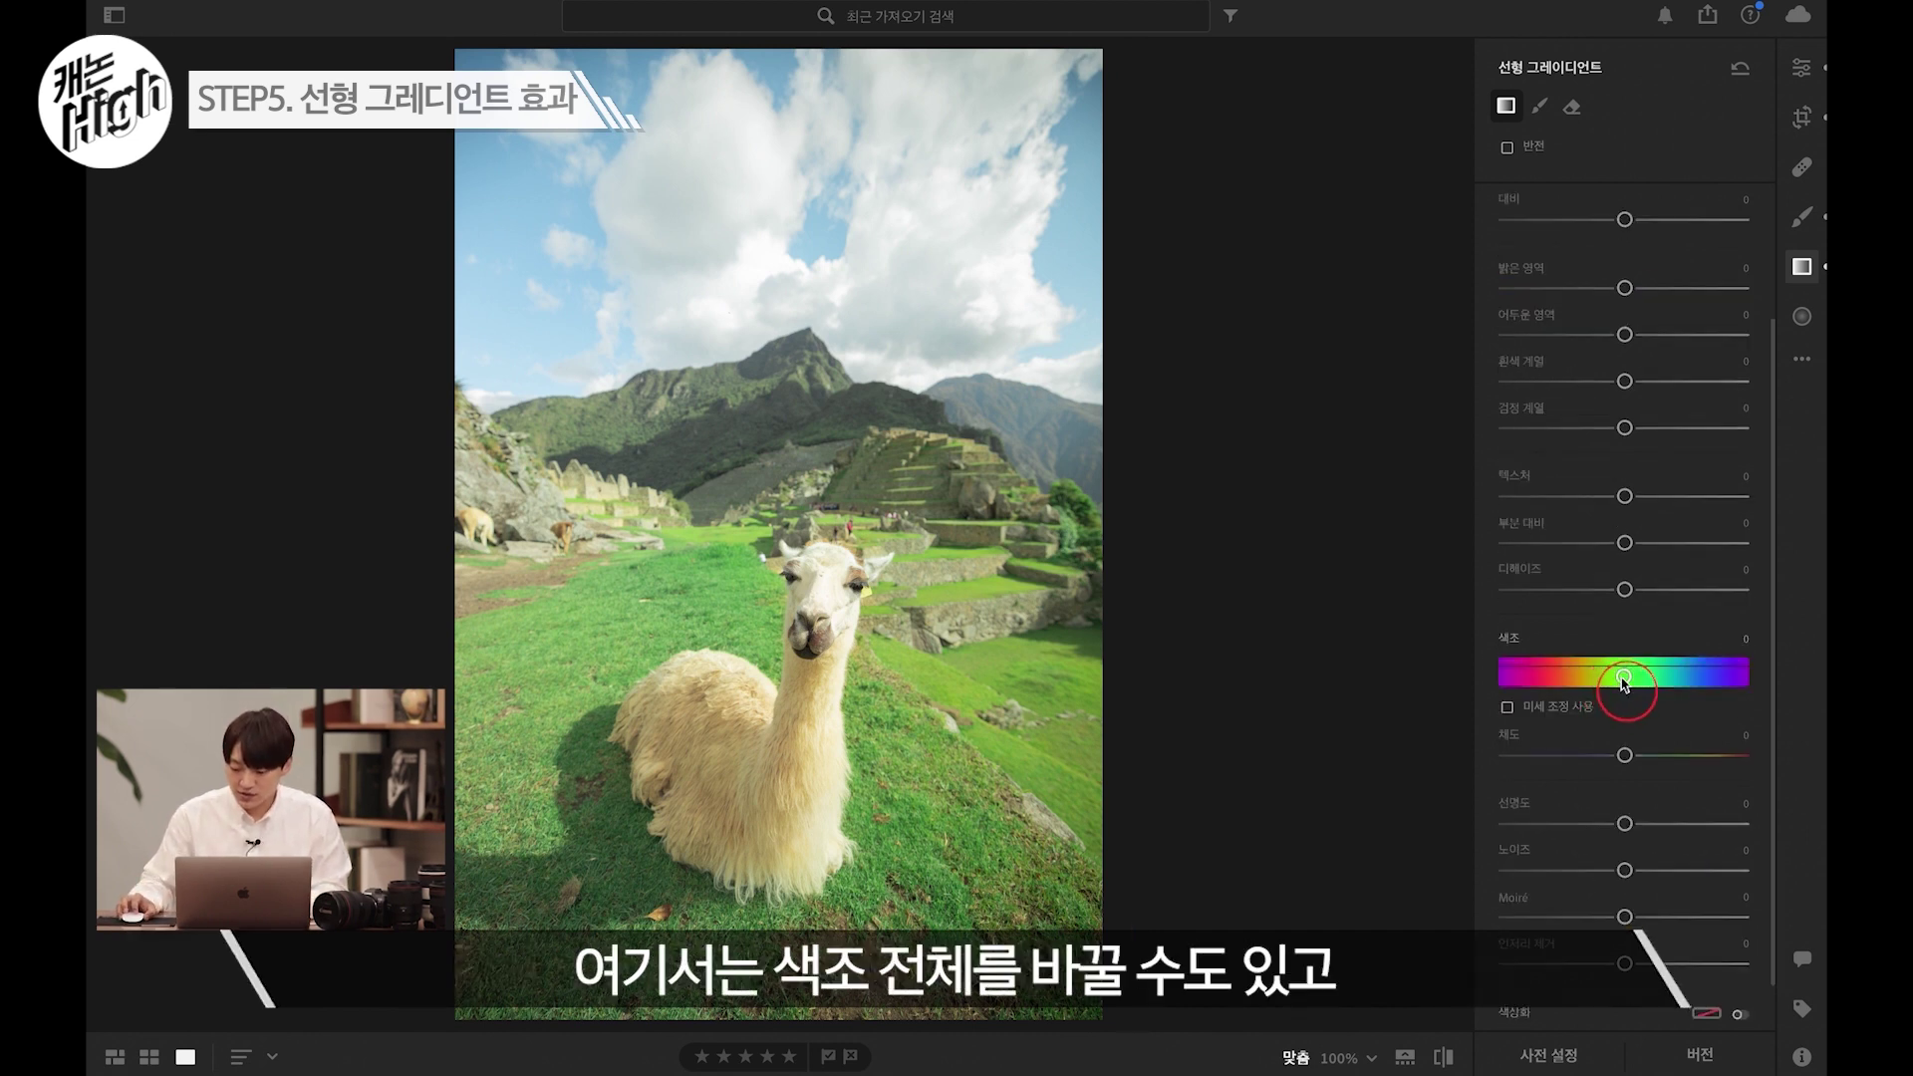
{"action": "left_click_drag", "start_coordinate": [1624, 680], "coordinate": [1671, 688]}
{"action": "double_click", "coordinate": [1670, 686]}
{"action": "scroll", "coordinate": [1644, 648], "scroll_direction": "up", "scroll_amount": 3}
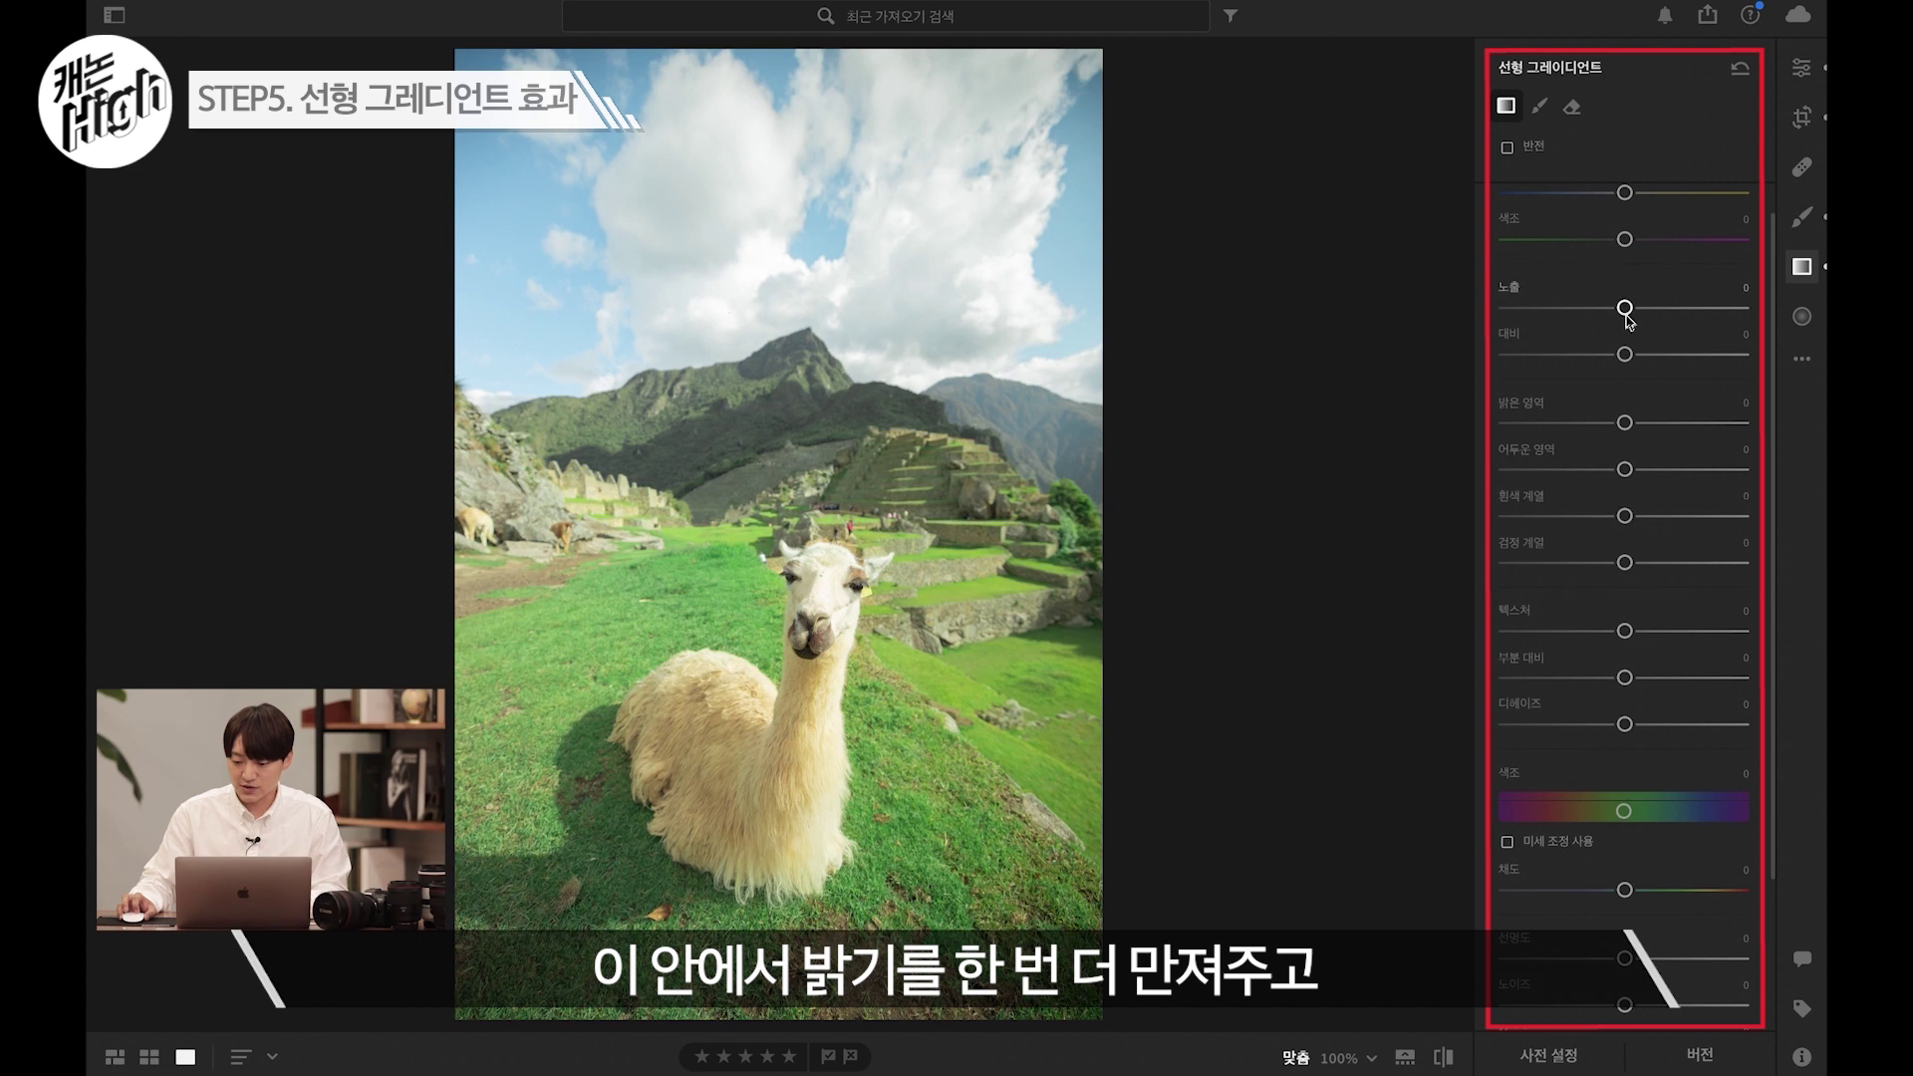
- Set the linear gradient's saturation to -5 and shadows to -17, and raise its blacks slightly
{"action": "scroll", "coordinate": [1649, 435], "scroll_direction": "up", "scroll_amount": 1}
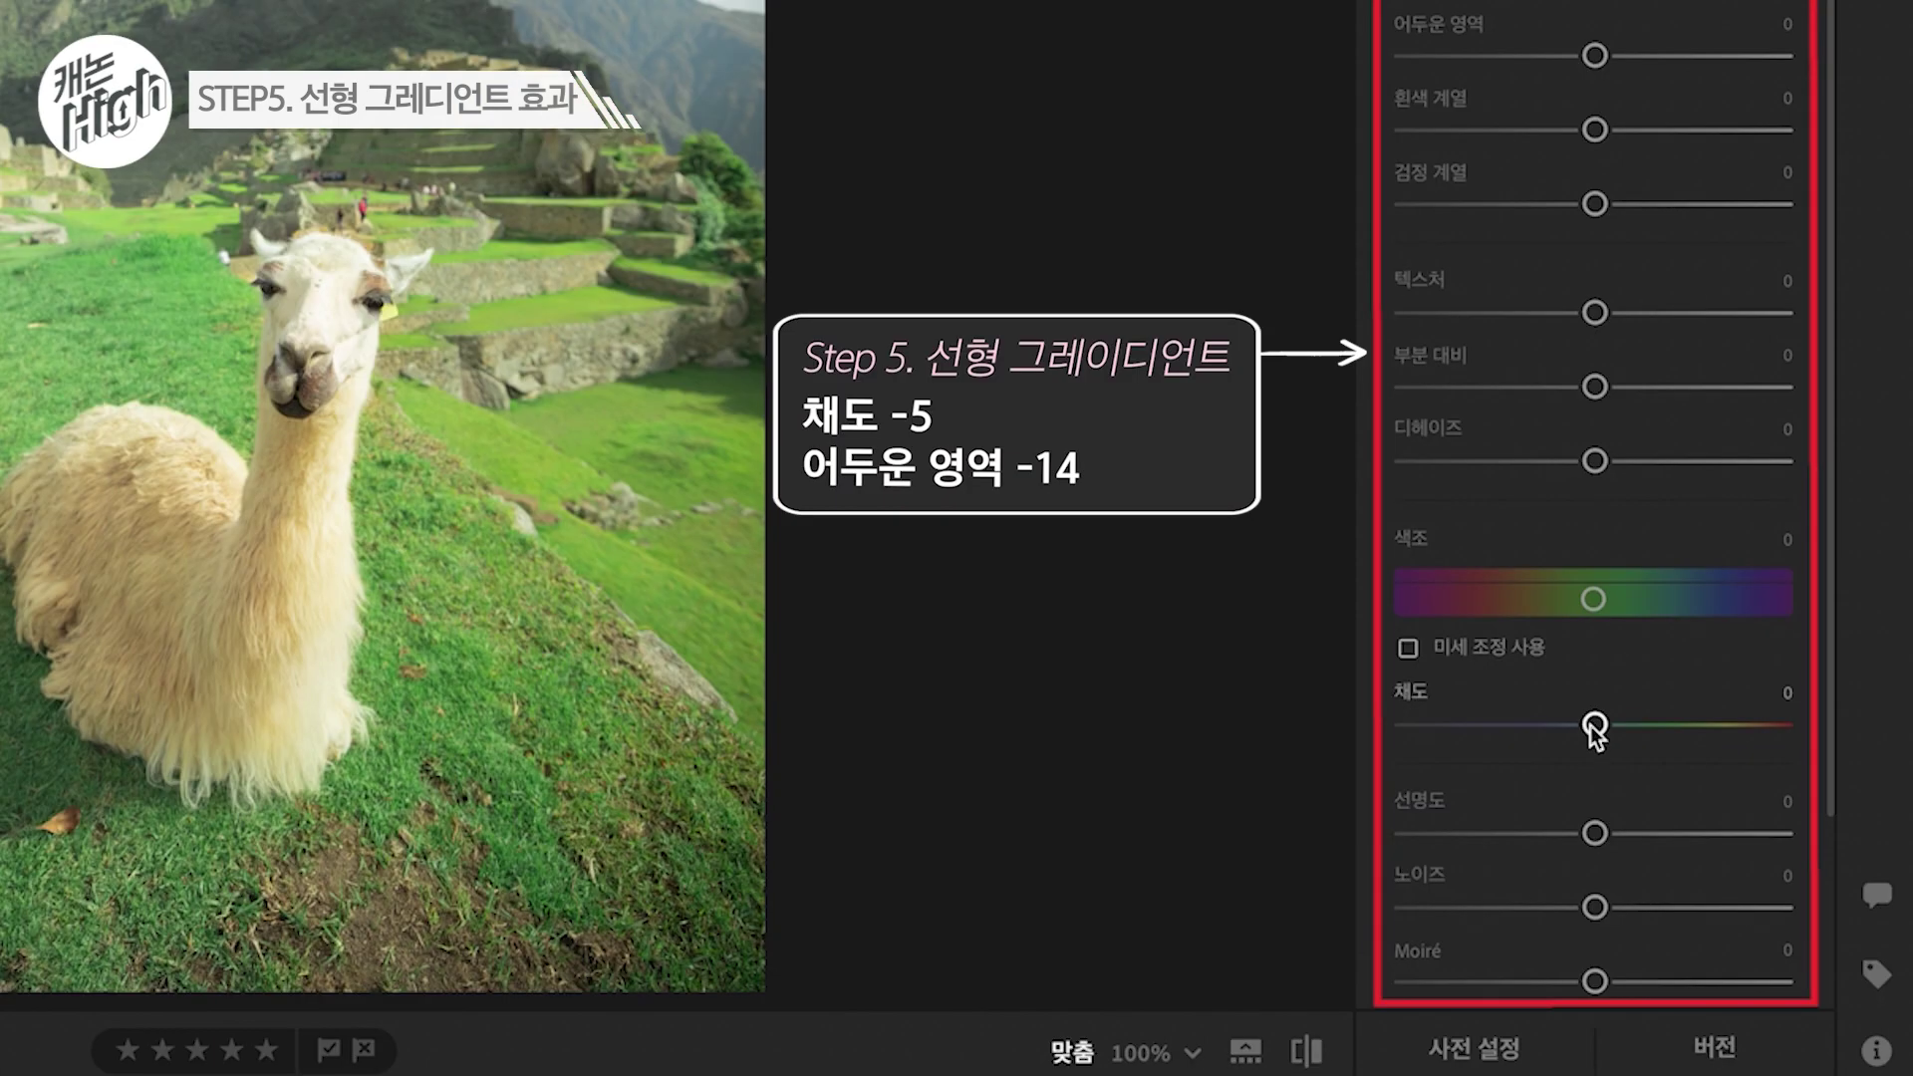
{"action": "left_click_drag", "start_coordinate": [1622, 927], "coordinate": [1618, 927]}
{"action": "left_click_drag", "start_coordinate": [1587, 732], "coordinate": [1583, 726]}
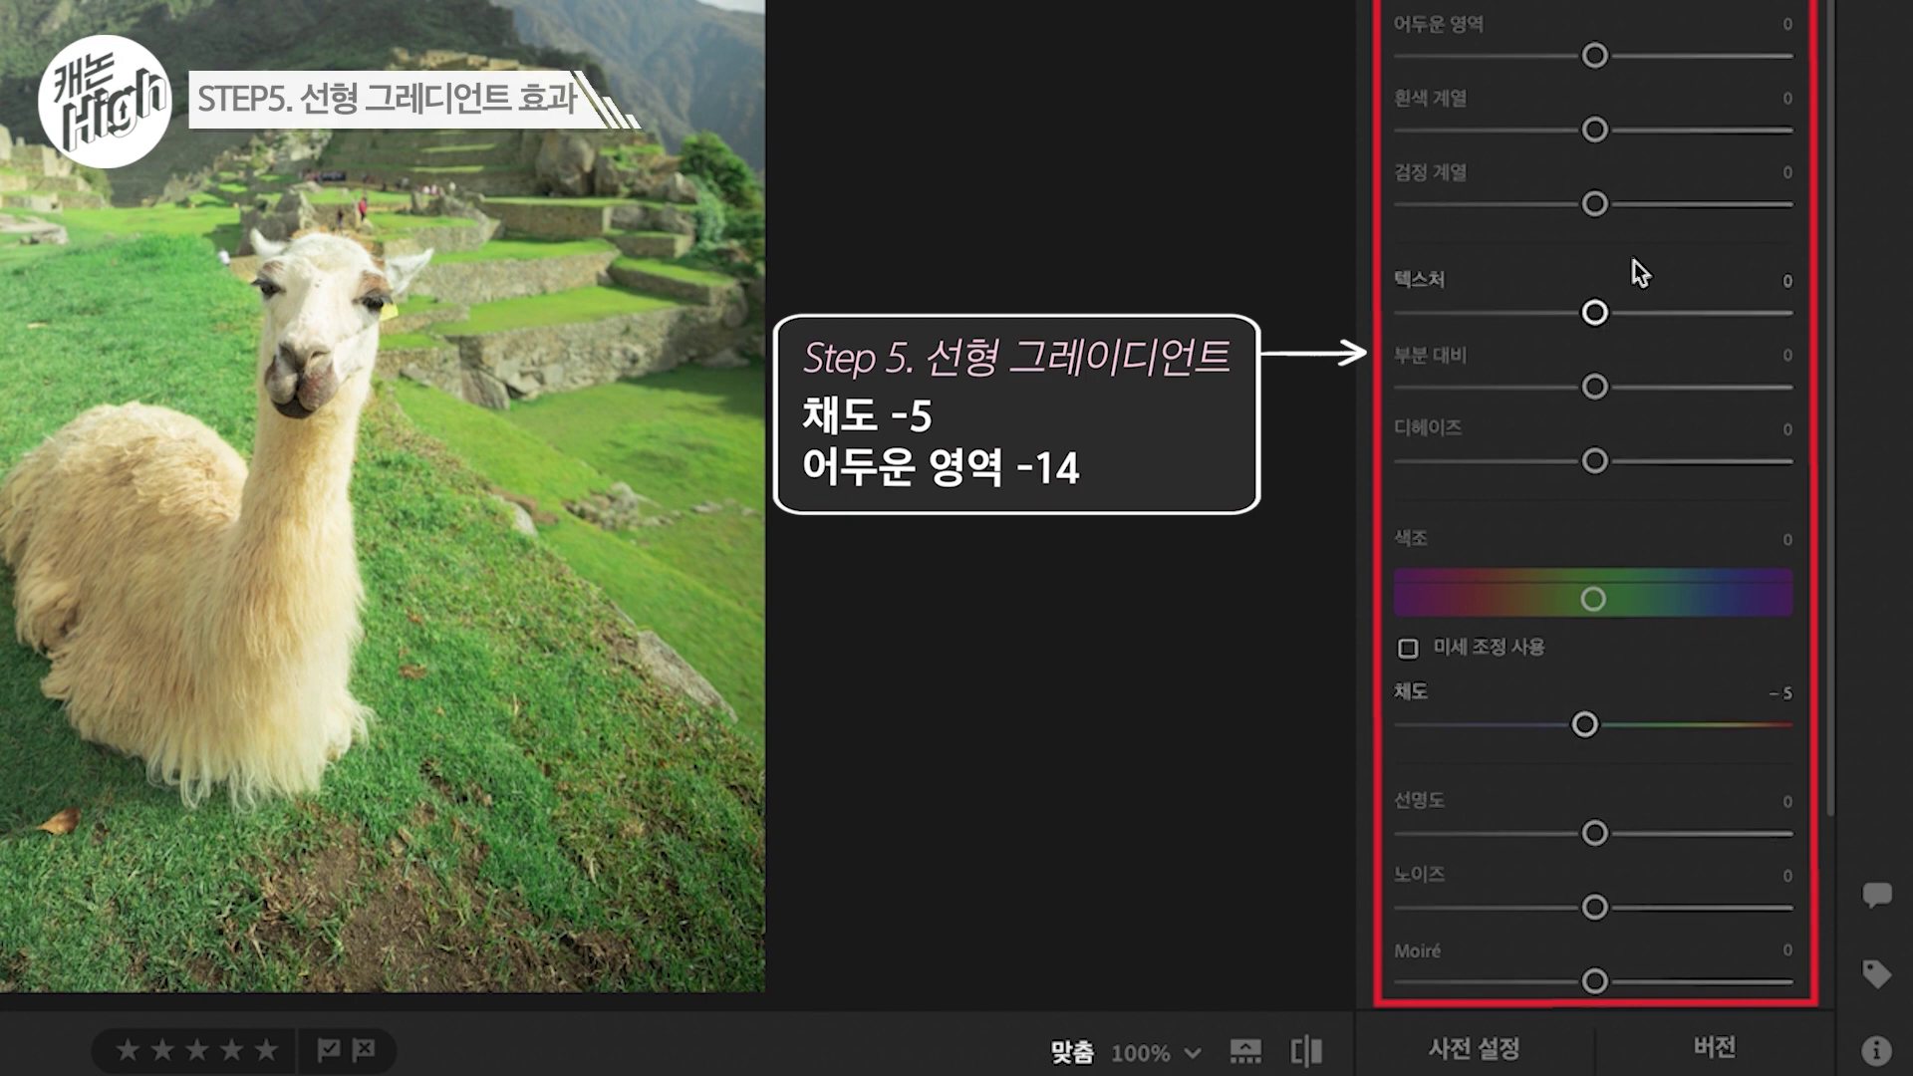
{"action": "scroll", "coordinate": [1634, 267], "scroll_direction": "up", "scroll_amount": 2}
{"action": "mouse_move", "coordinate": [1596, 165]}
{"action": "left_mouse_down"}
{"action": "mouse_move", "coordinate": [1546, 165]}
{"action": "mouse_move", "coordinate": [1568, 170]}
{"action": "left_mouse_up"}
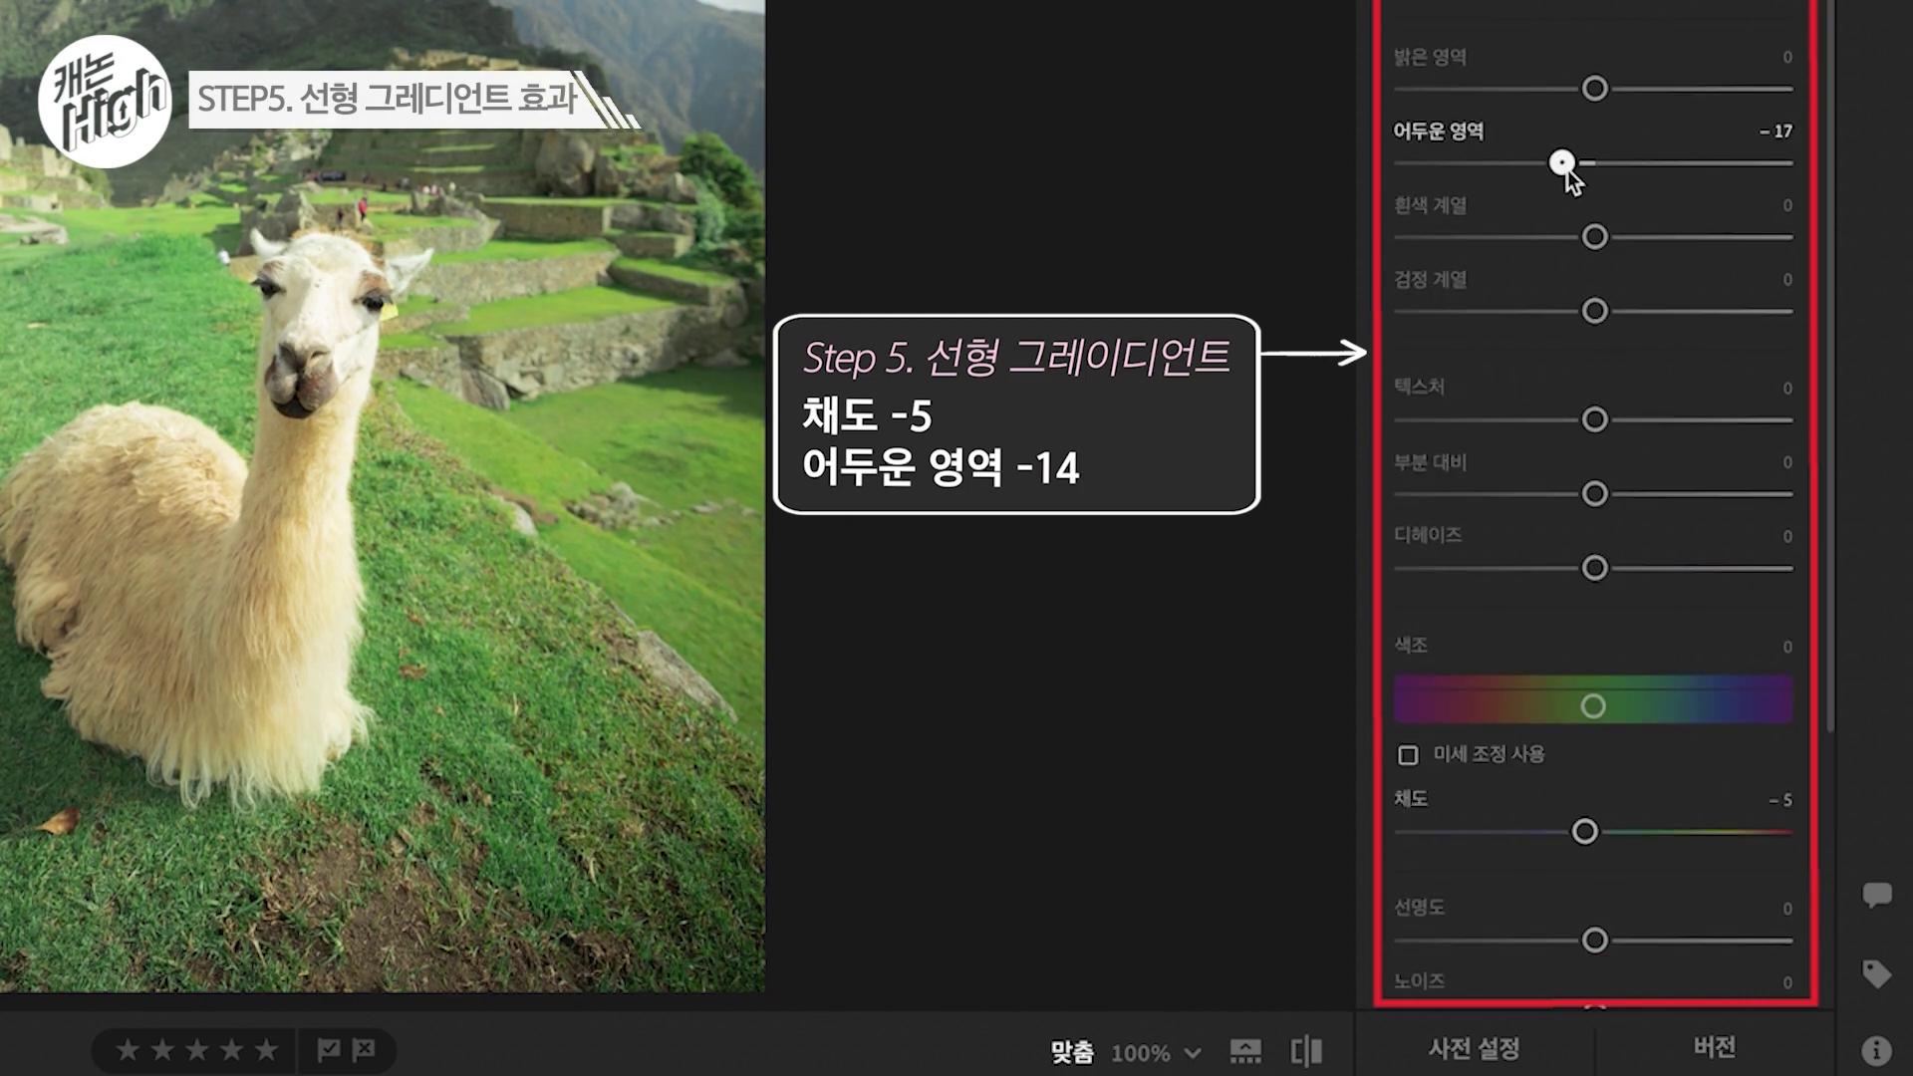
{"action": "left_click", "coordinate": [1595, 313]}
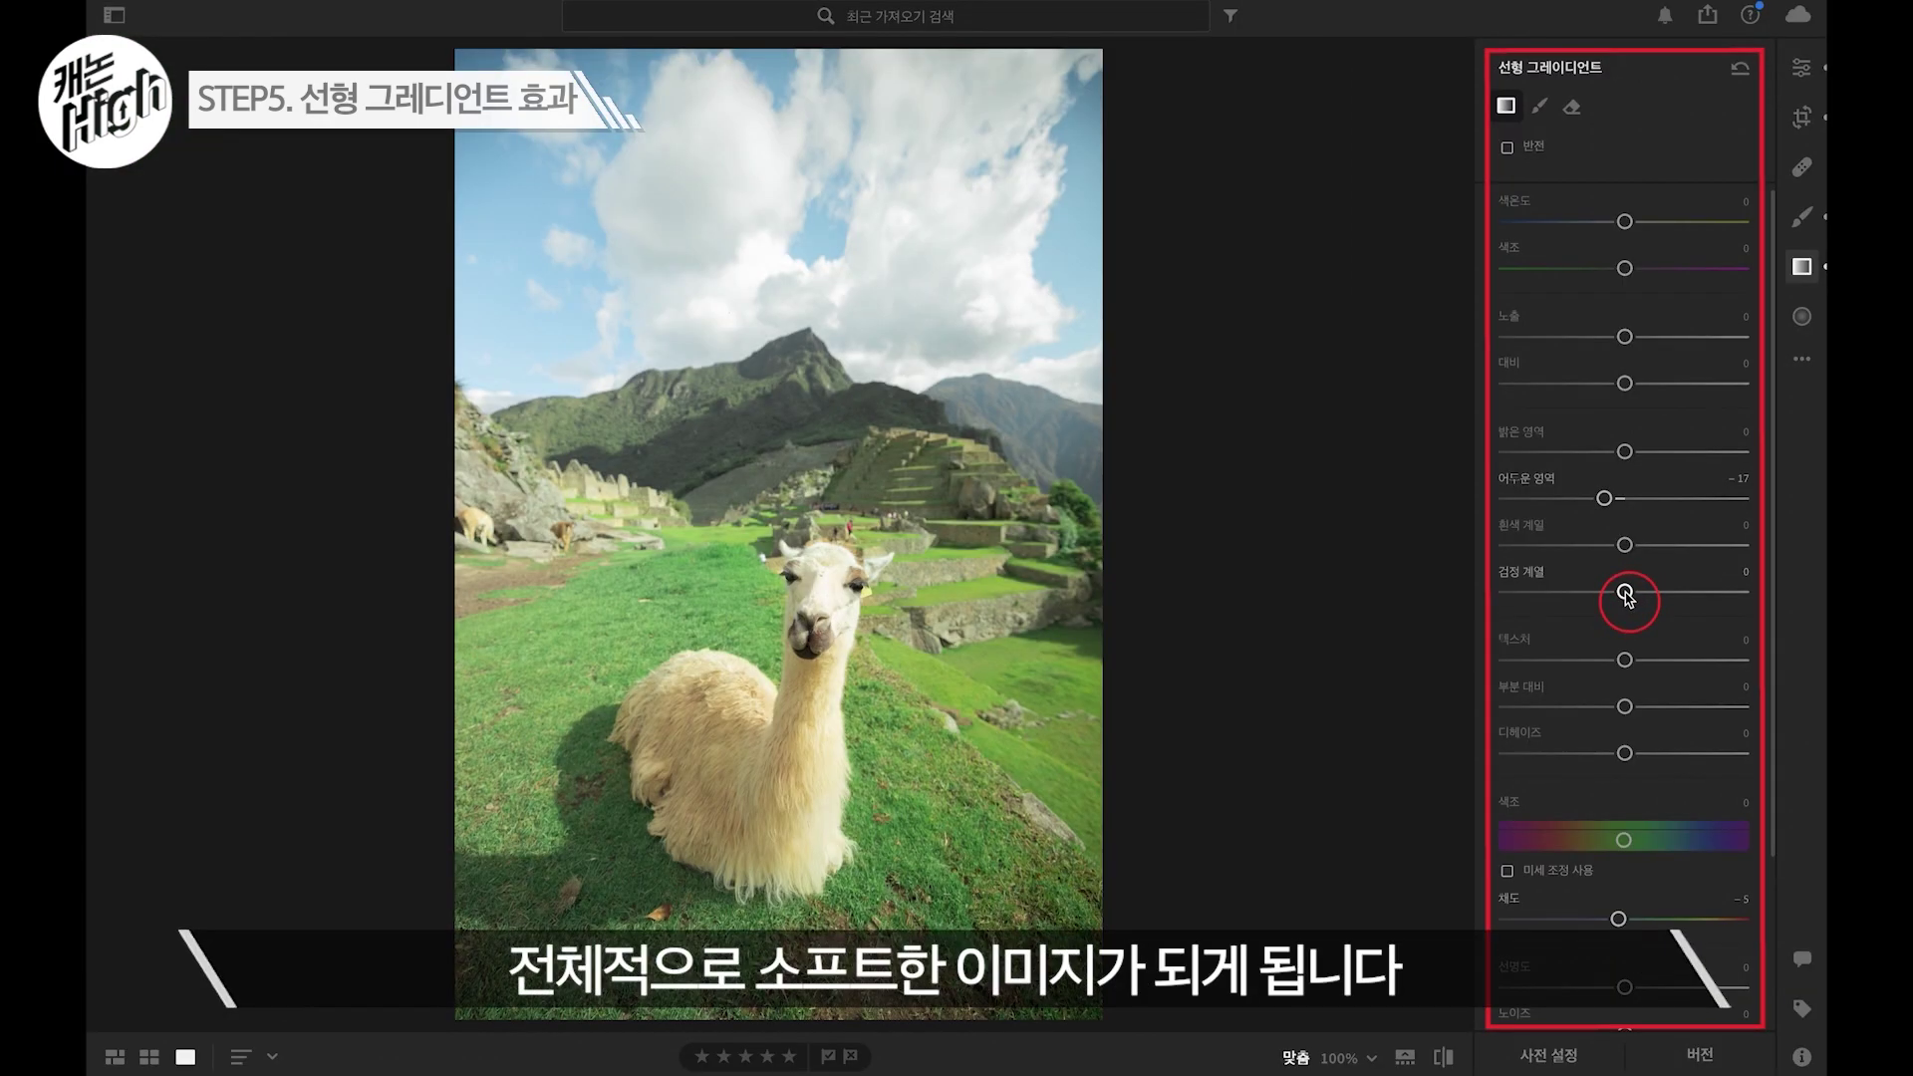
{"action": "left_click_drag", "start_coordinate": [1626, 594], "coordinate": [1642, 597]}
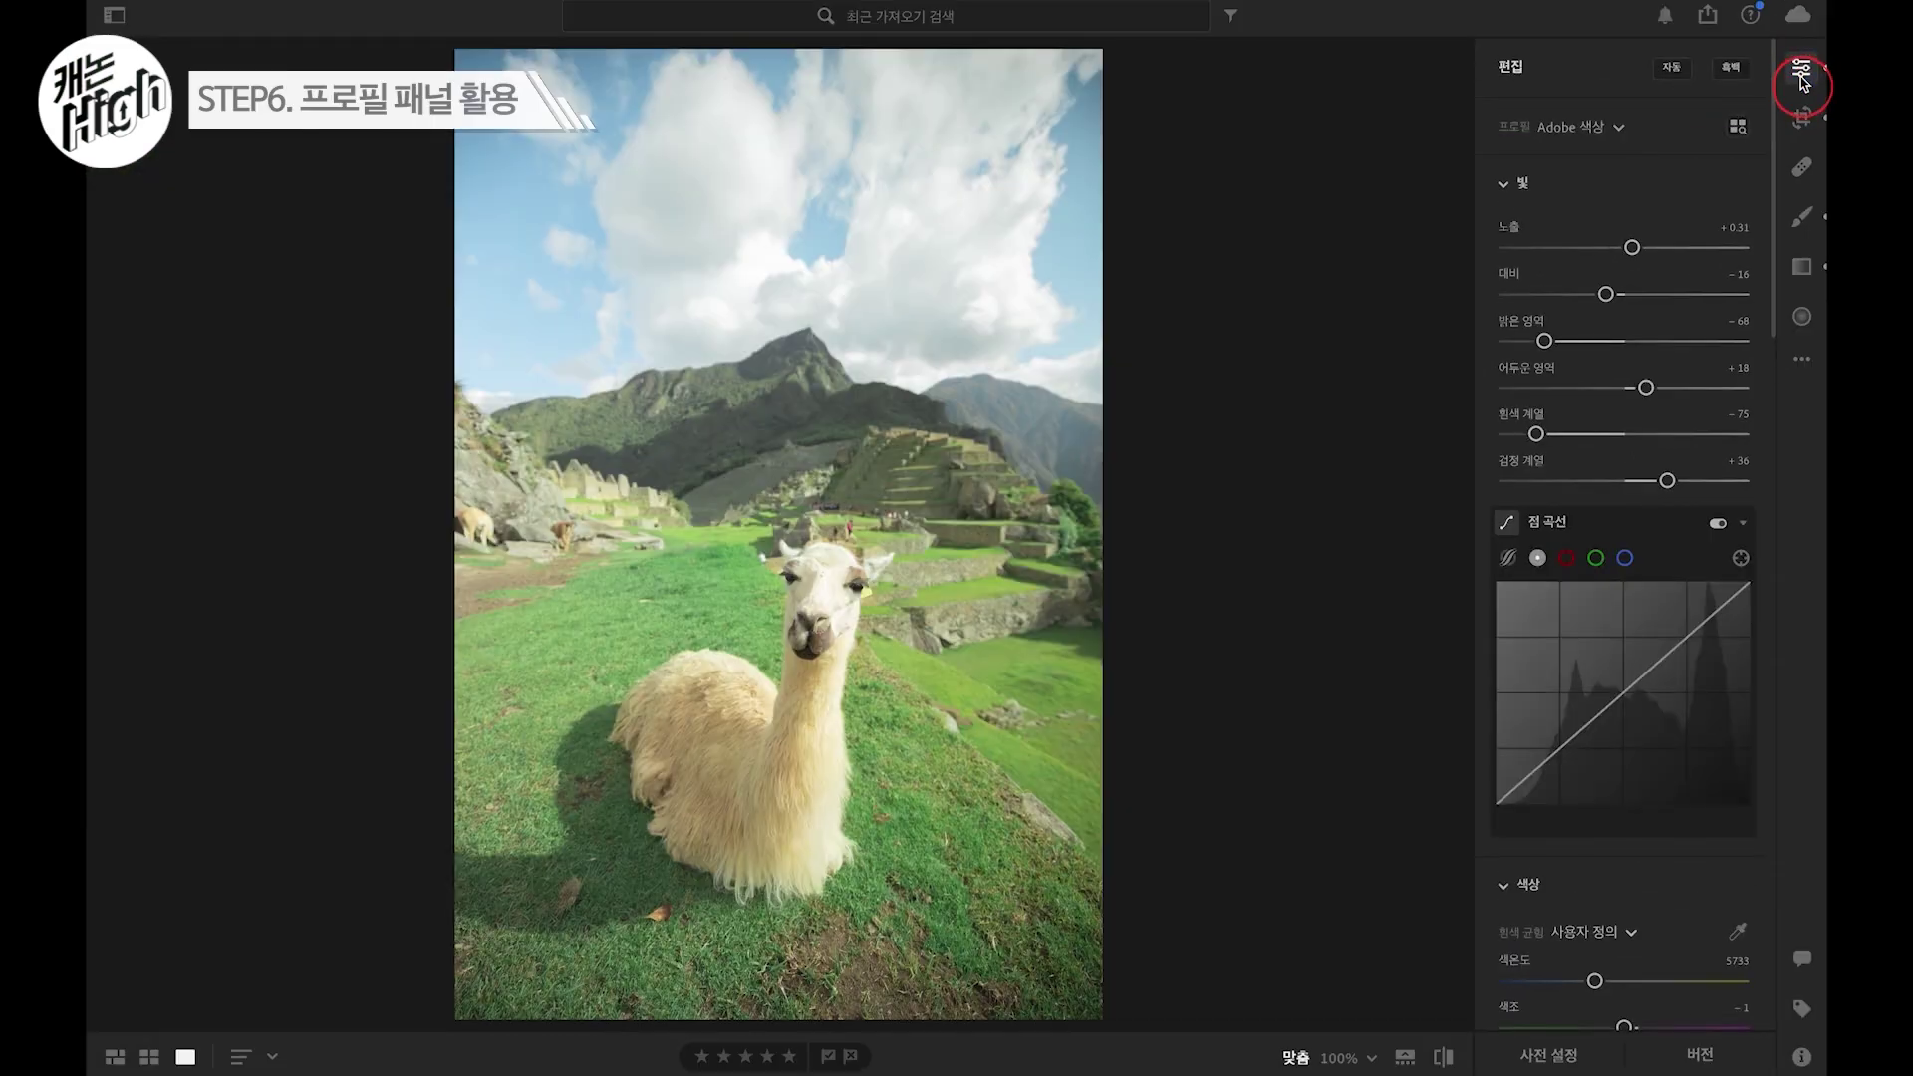
- Change the photo's profile to Adobe 선명함 and compare the edited photo with the original
{"action": "left_click", "coordinate": [1598, 136]}
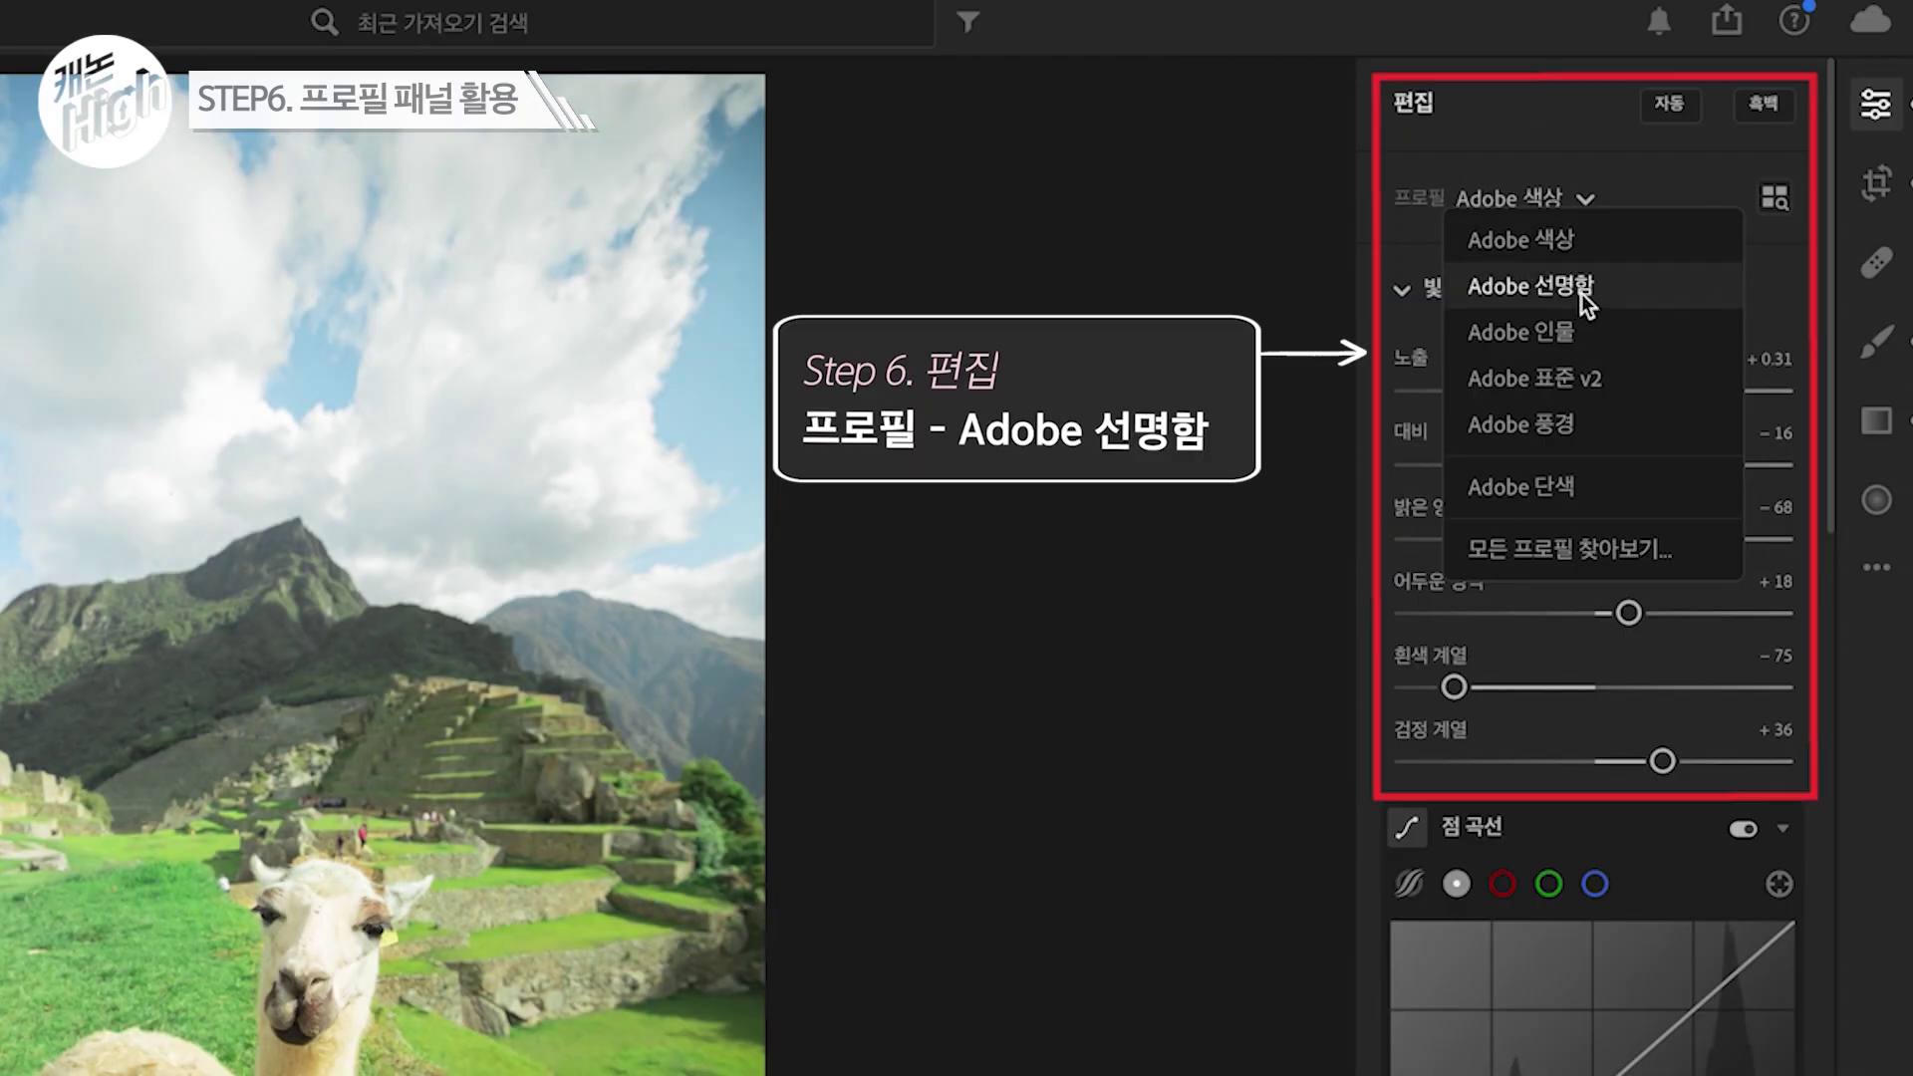
{"action": "left_click", "coordinate": [1581, 295]}
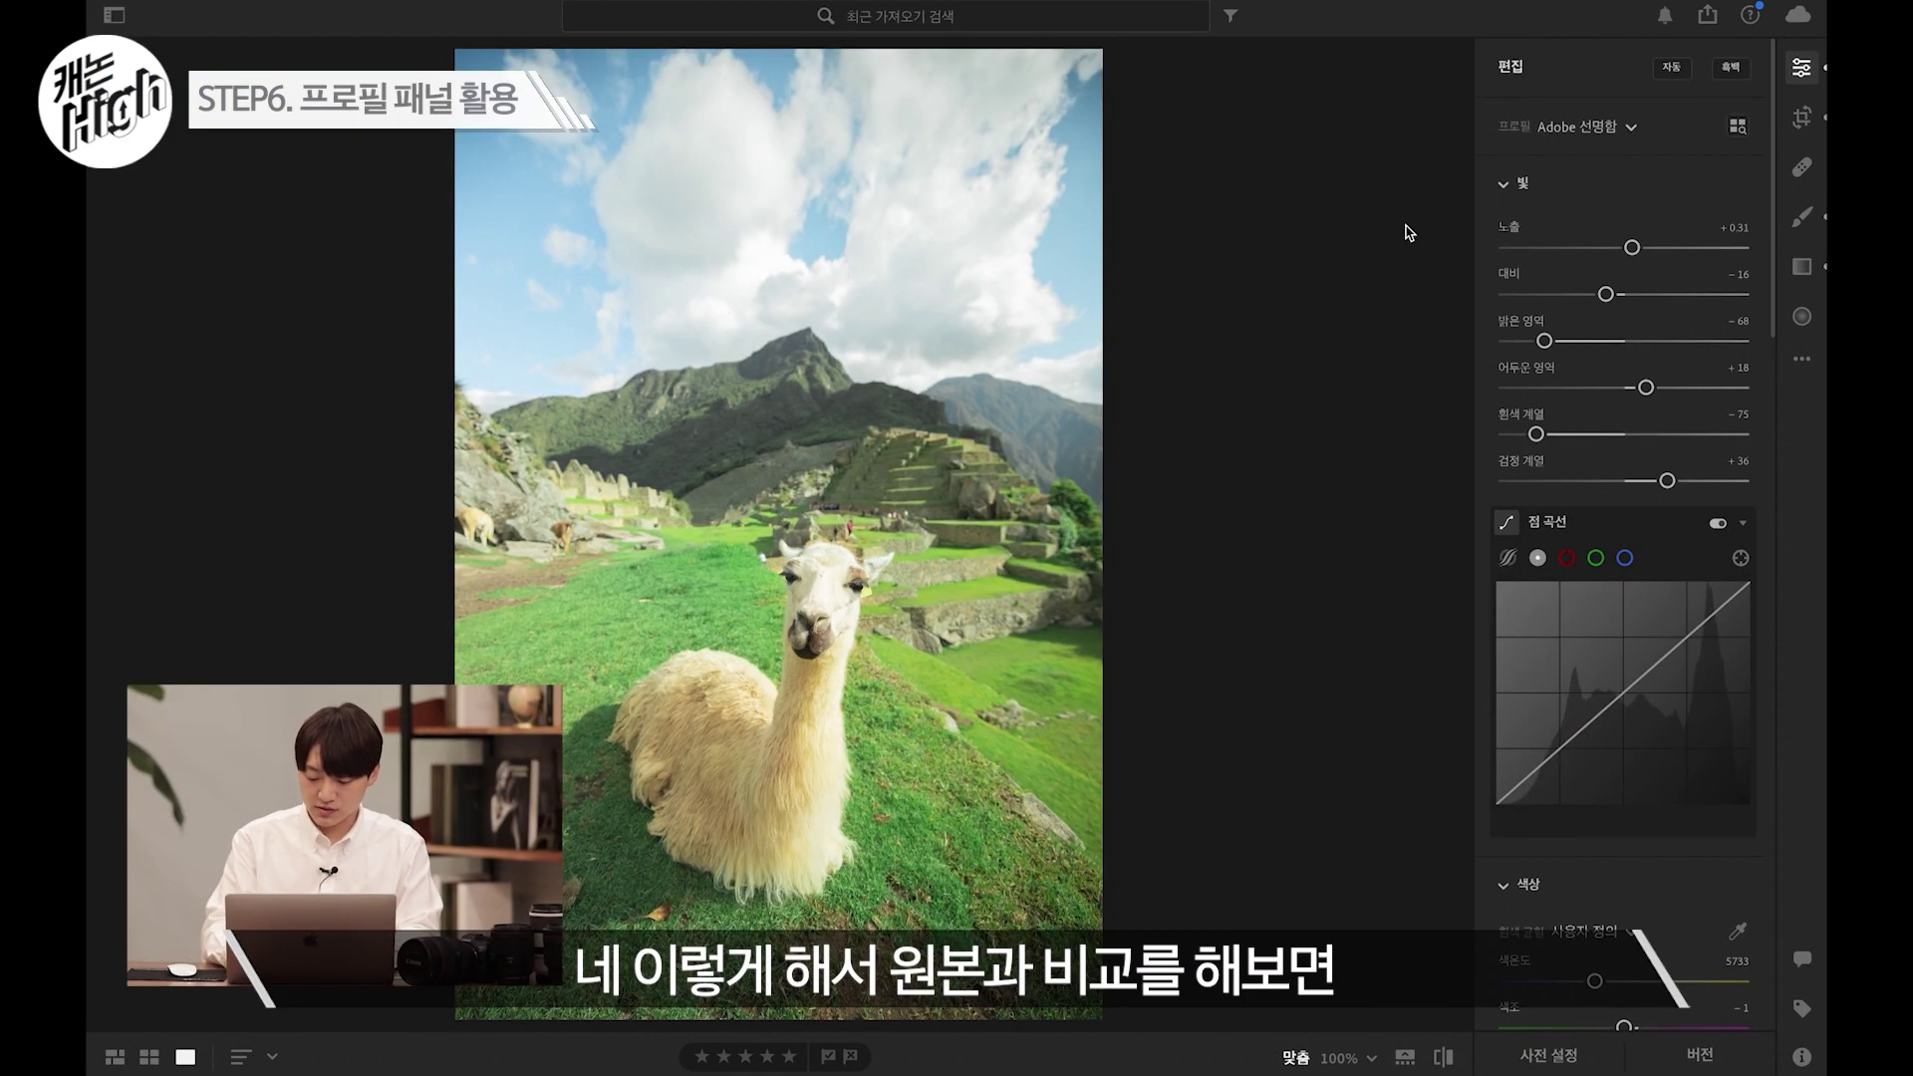
{"action": "key", "text": "backslash"}
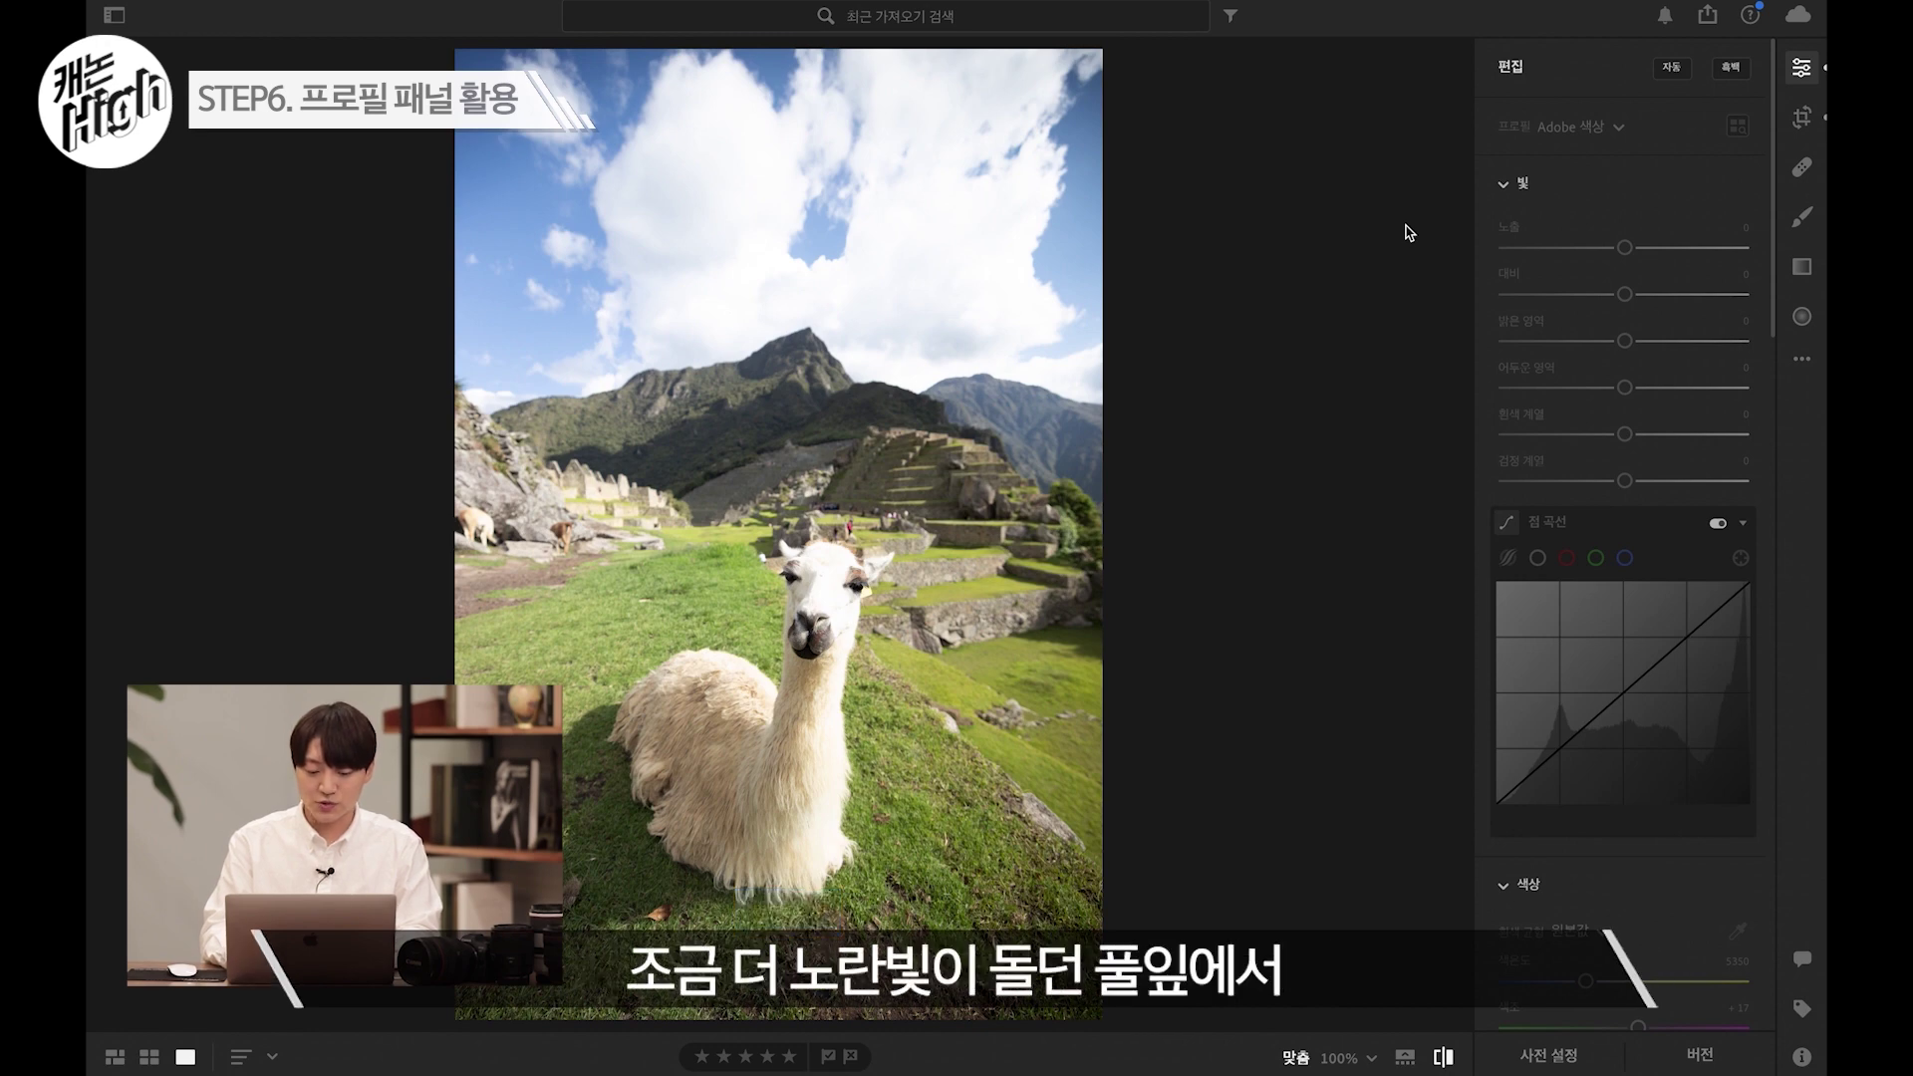
{"action": "key", "text": "backslash"}
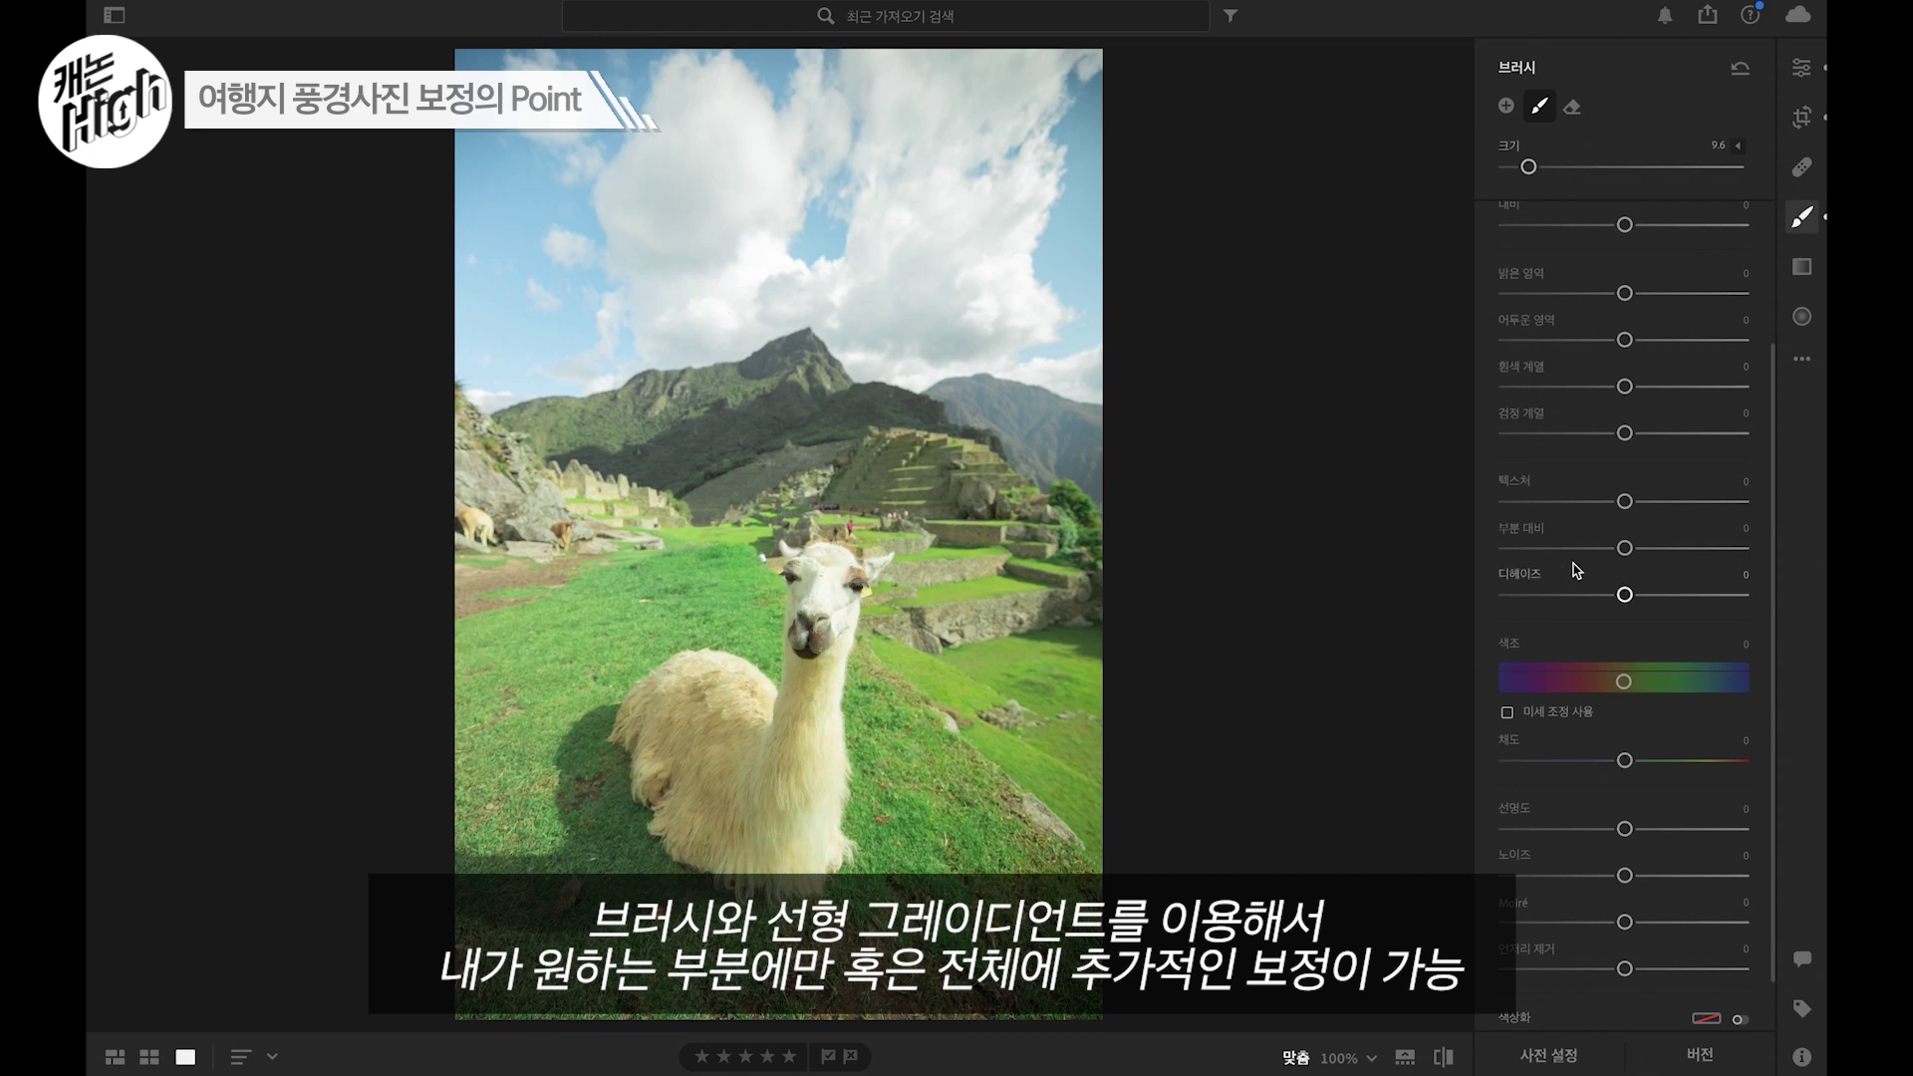
{"action": "scroll", "coordinate": [1571, 558], "scroll_direction": "up", "scroll_amount": 3}
{"action": "key", "text": "l"}
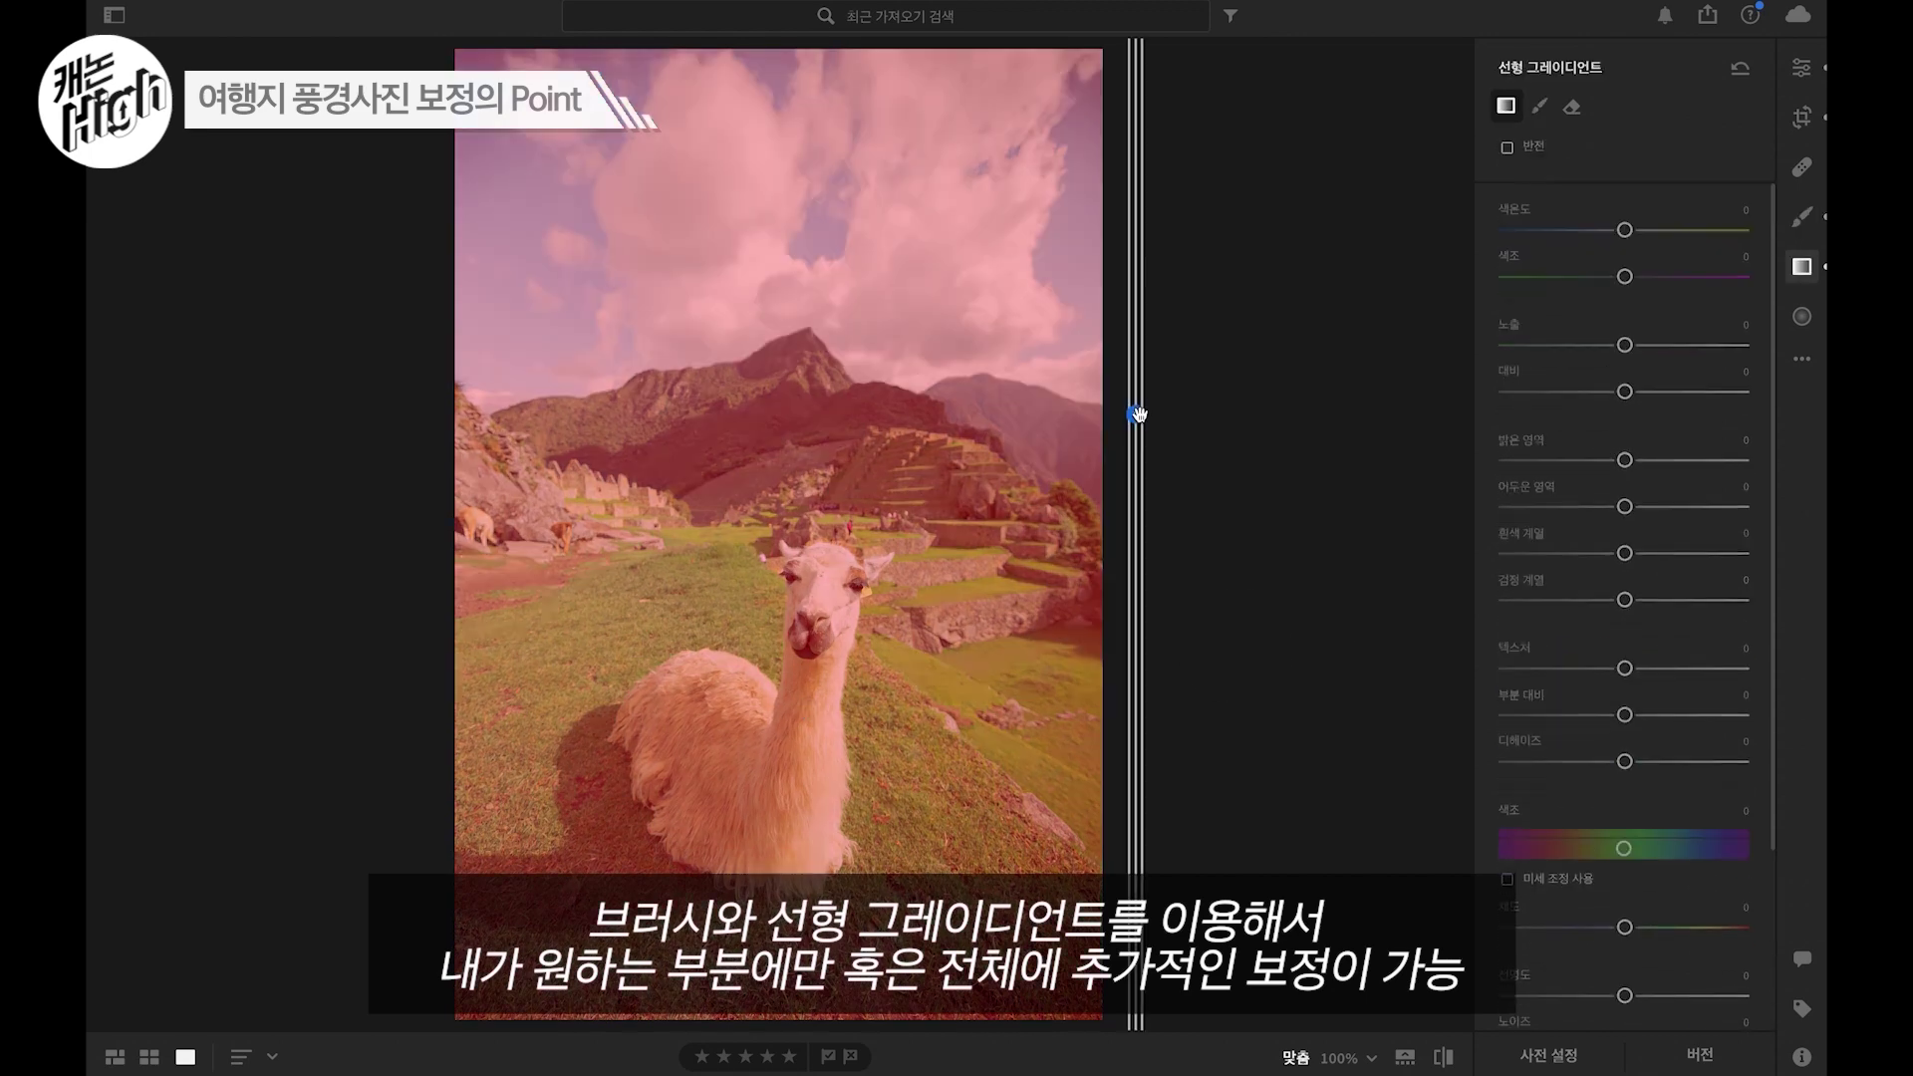
{"action": "key", "text": "e"}
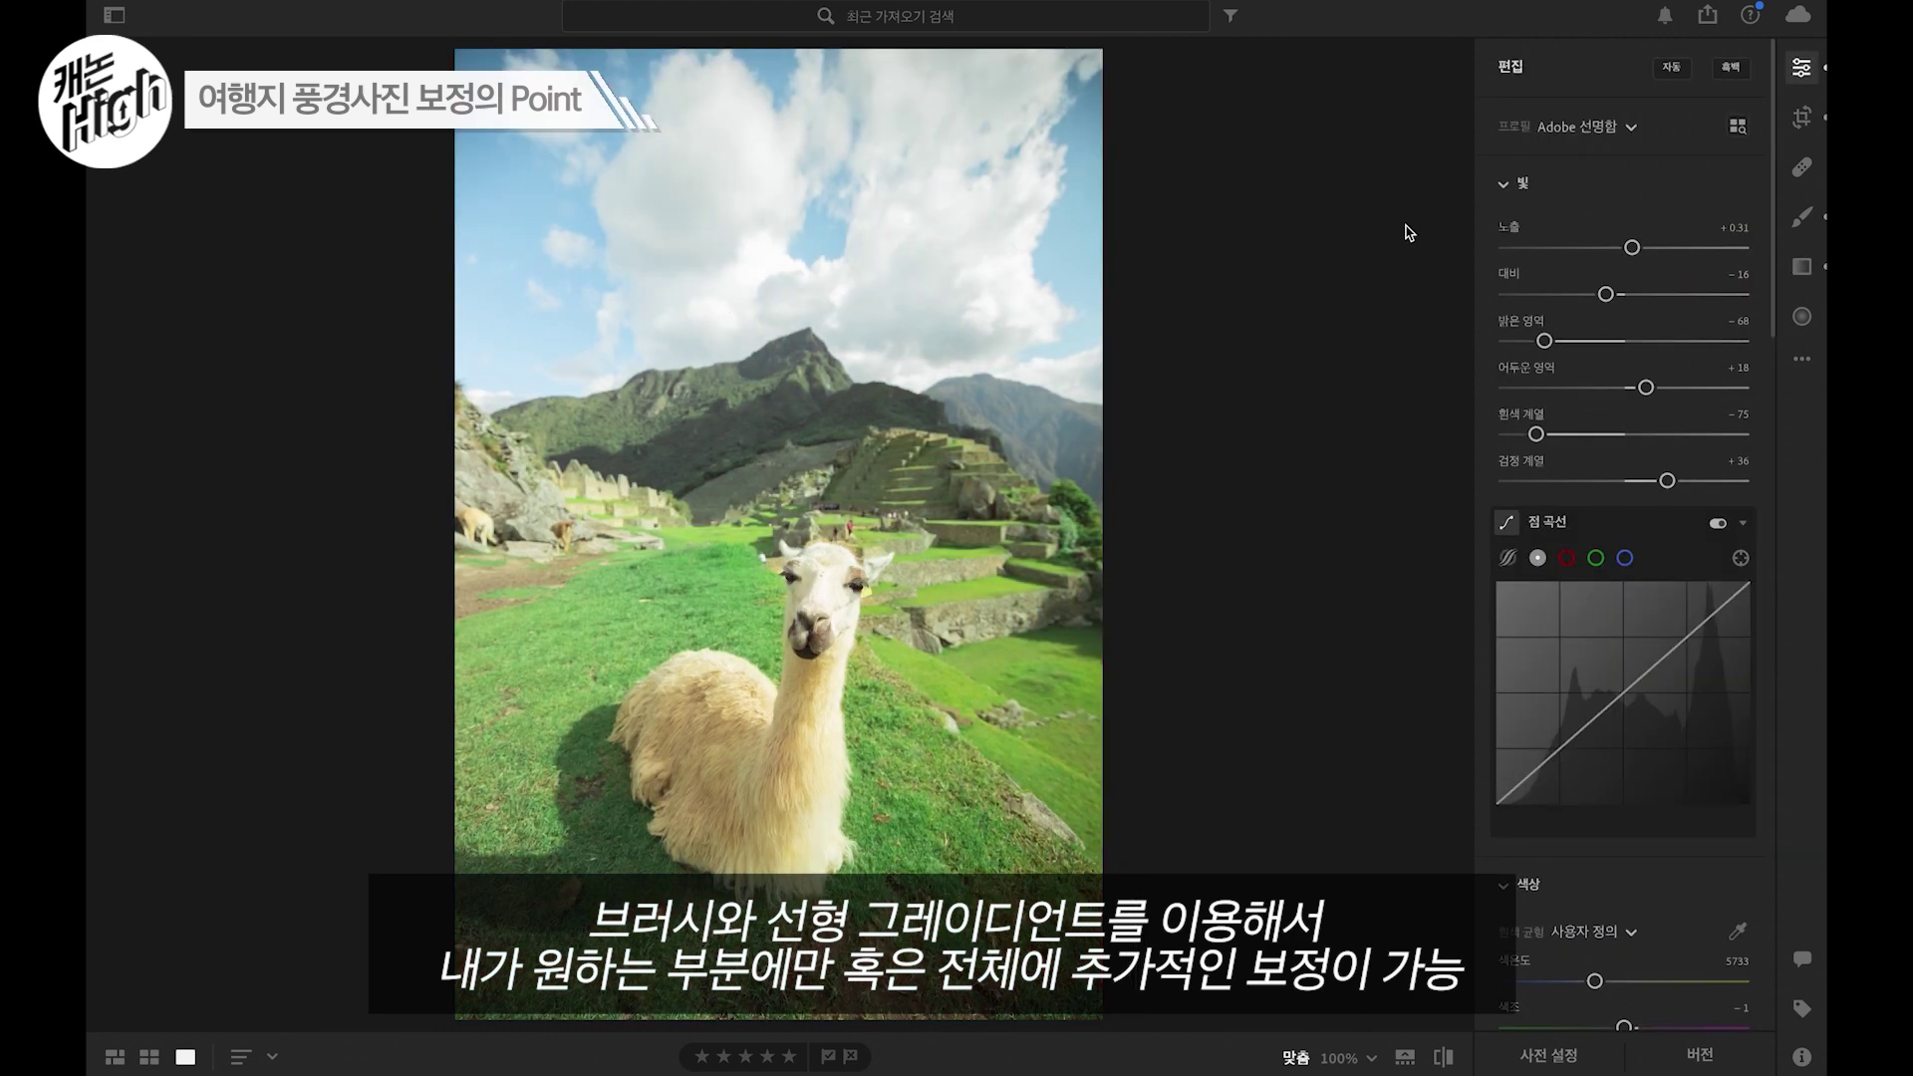